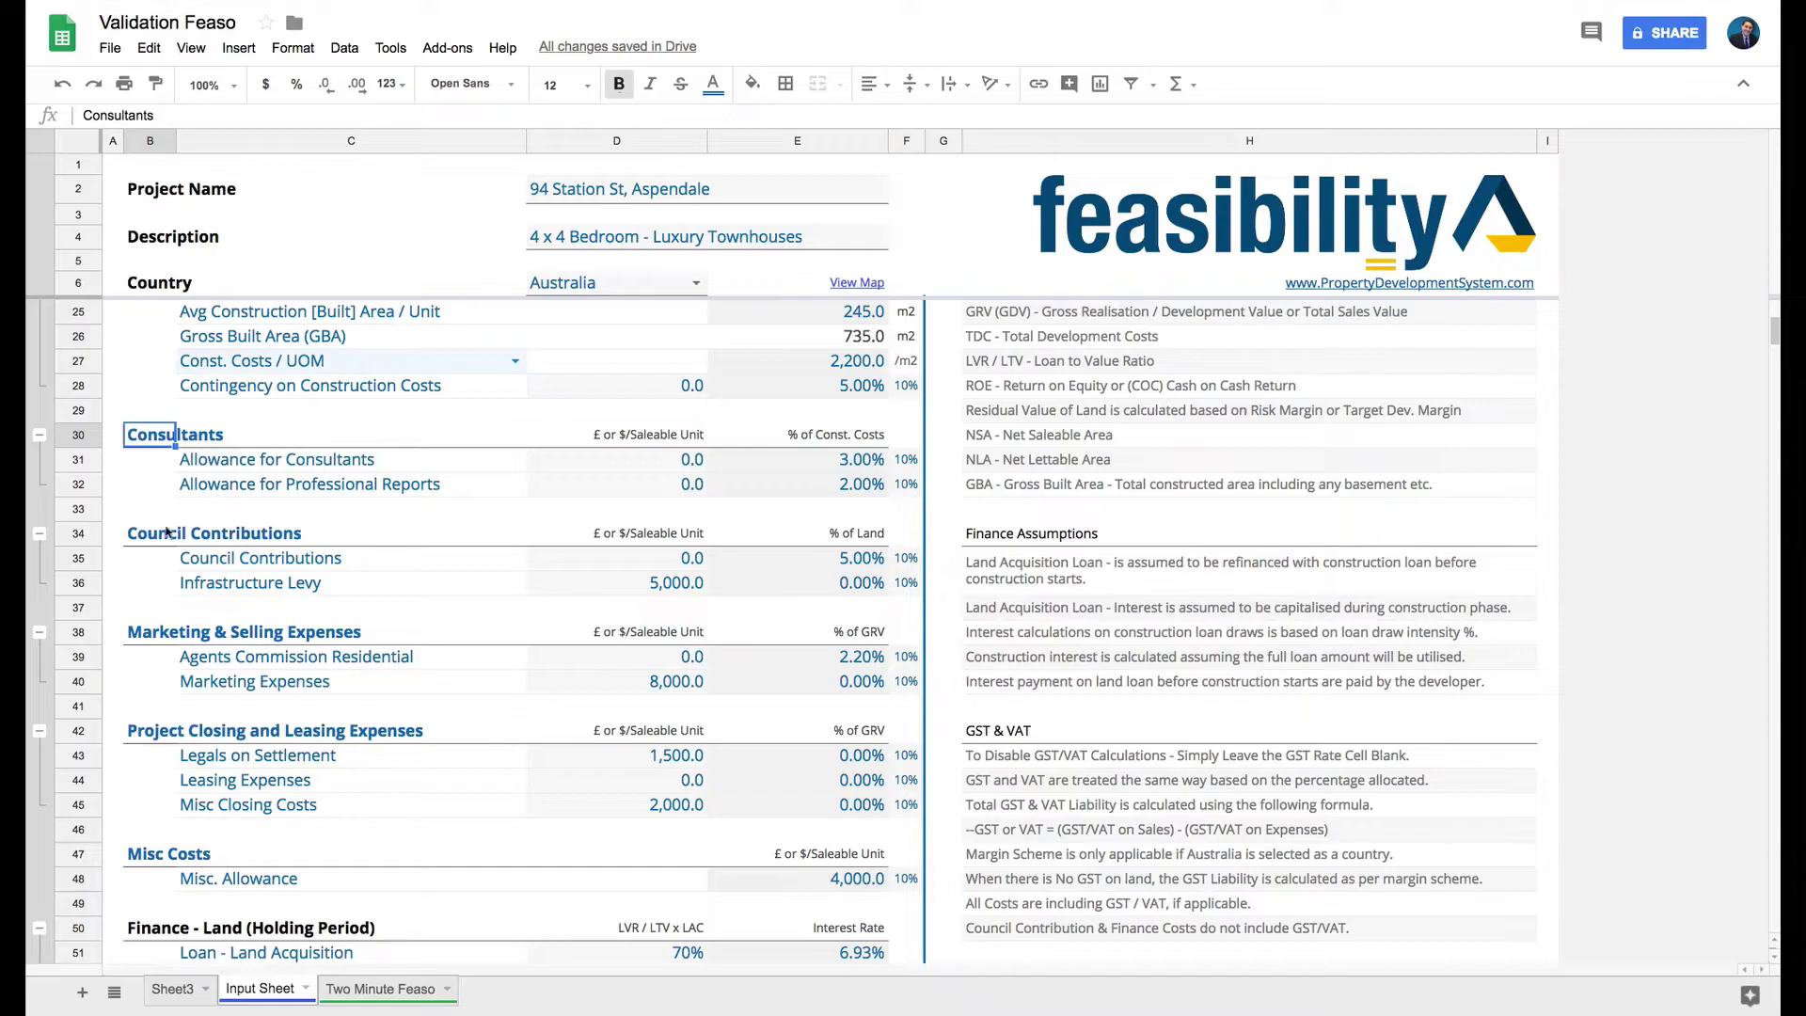
Review the cost section headings from Council Contributions through Marketing, Project Closing and Leasing Expenses to Misc Costs.
click(165, 537)
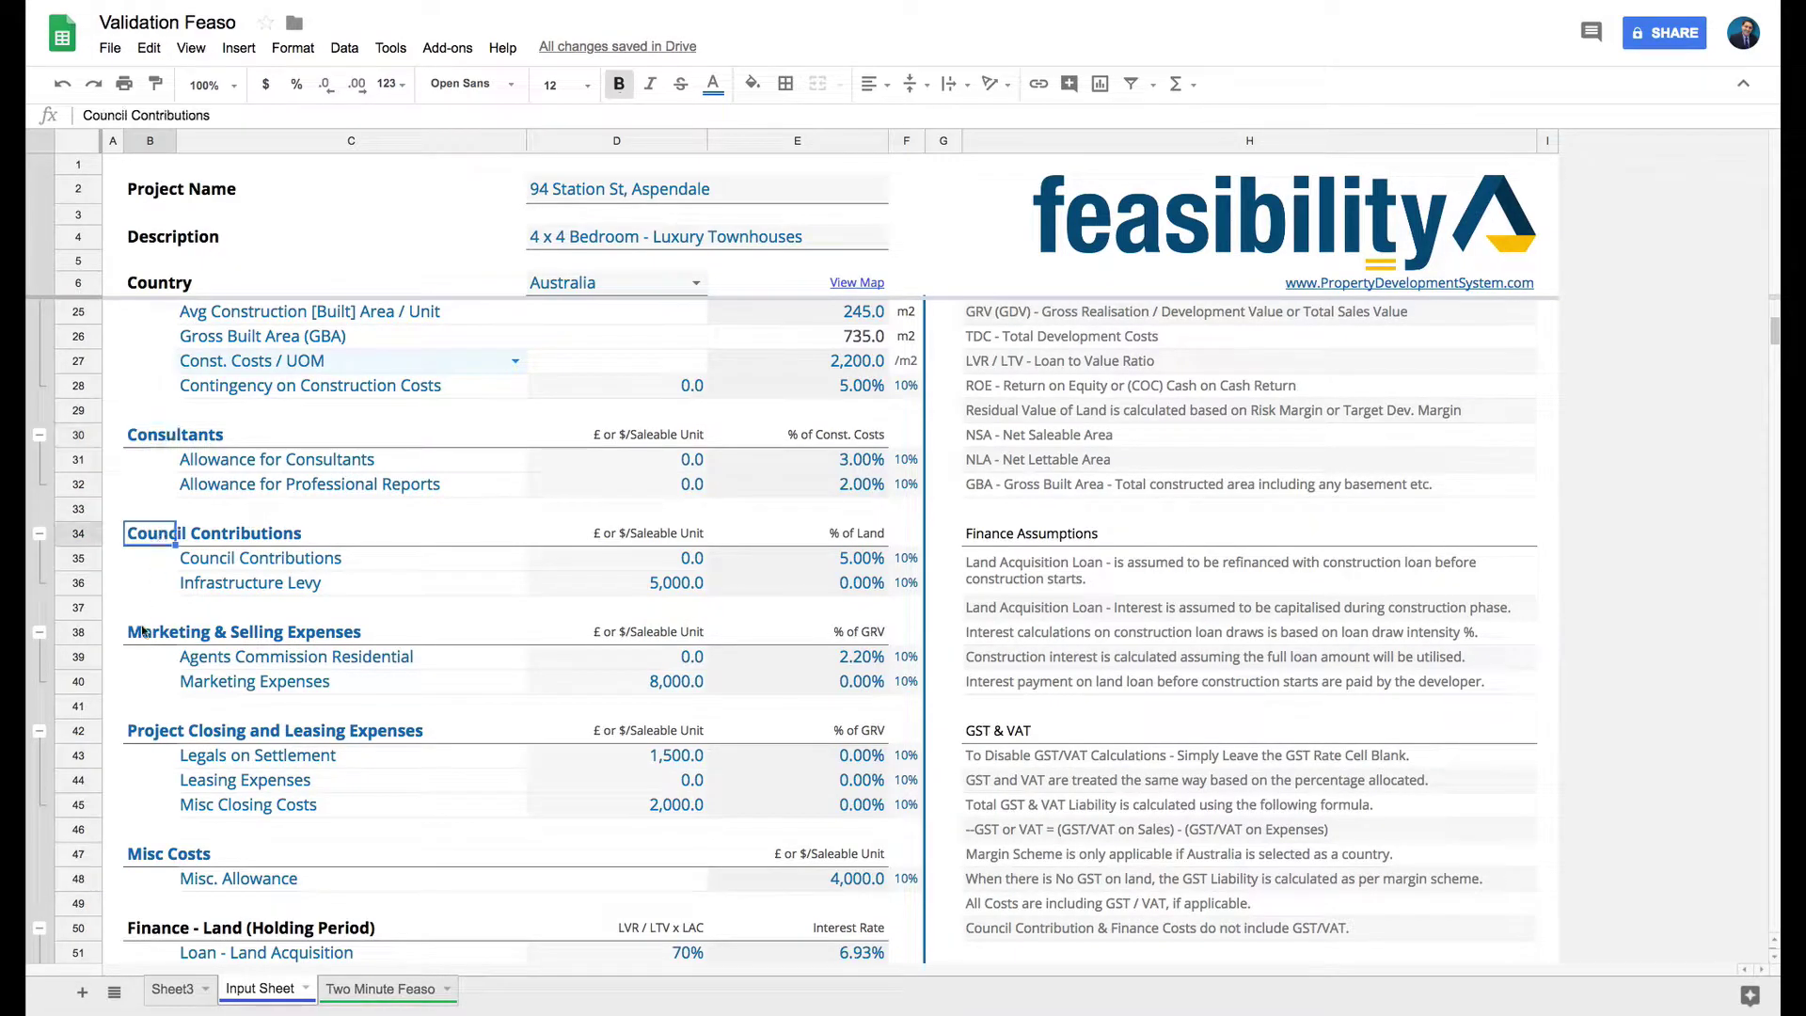
click(151, 631)
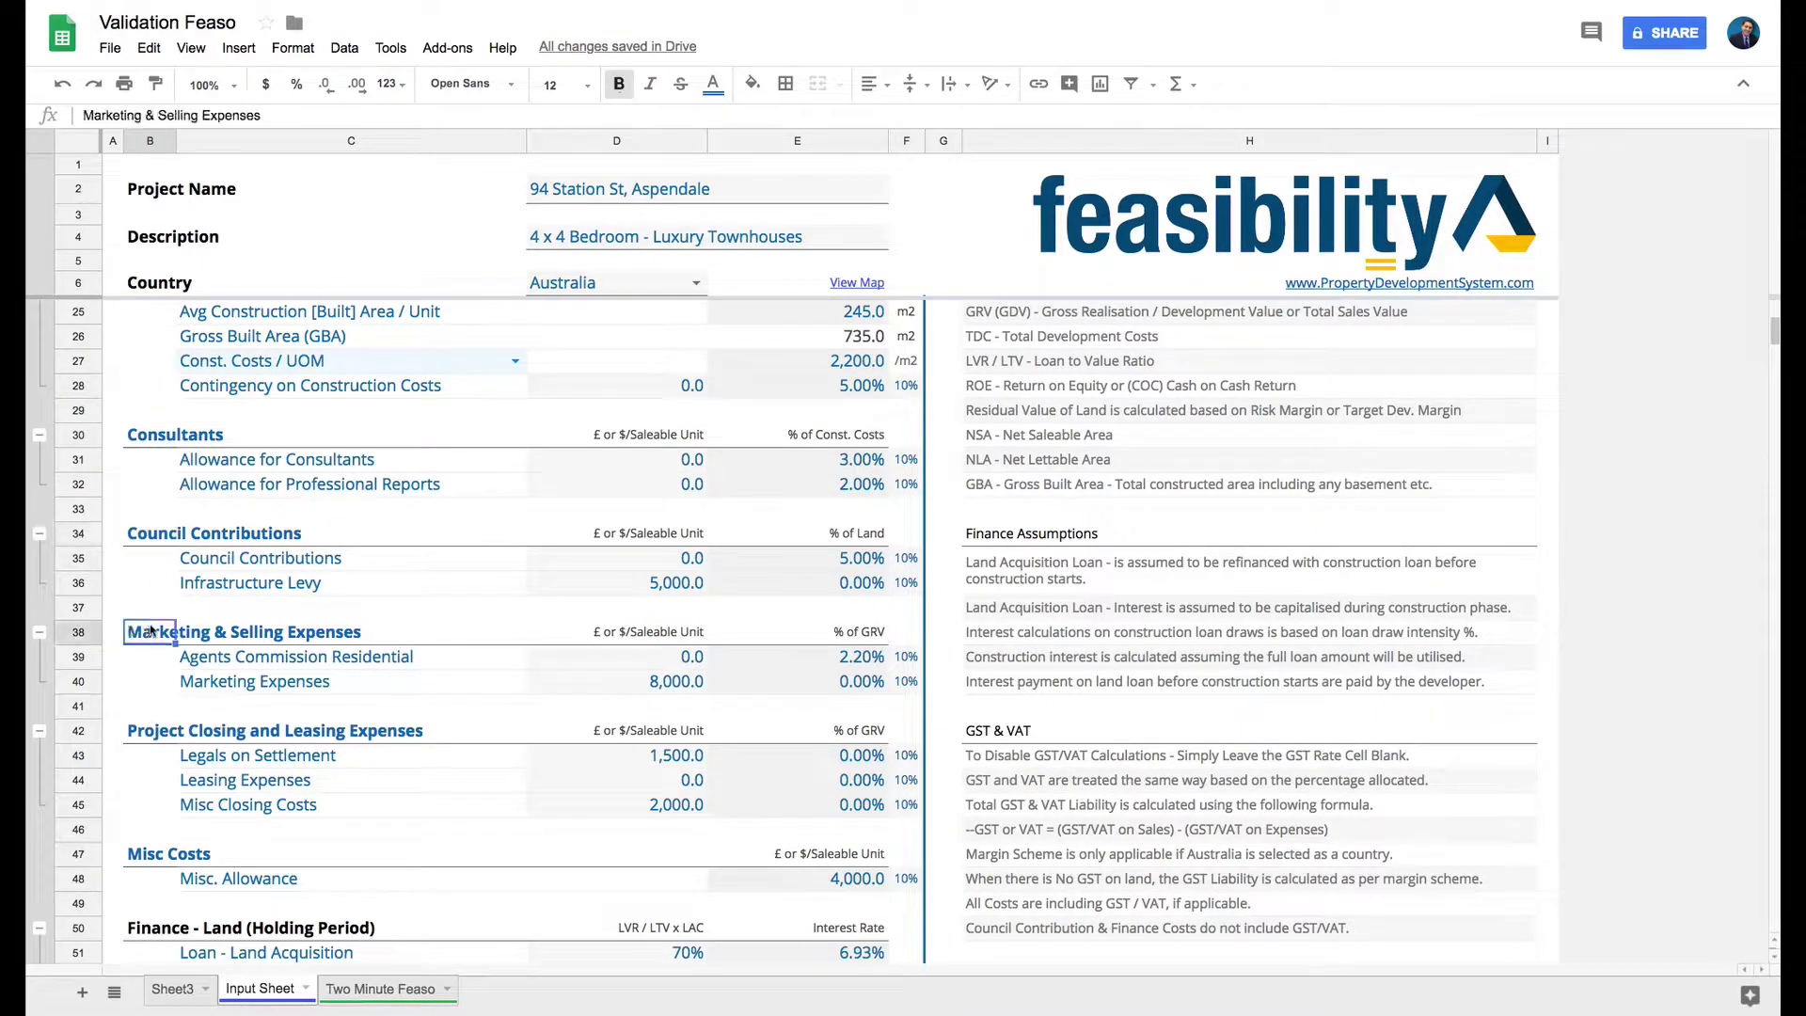
click(153, 737)
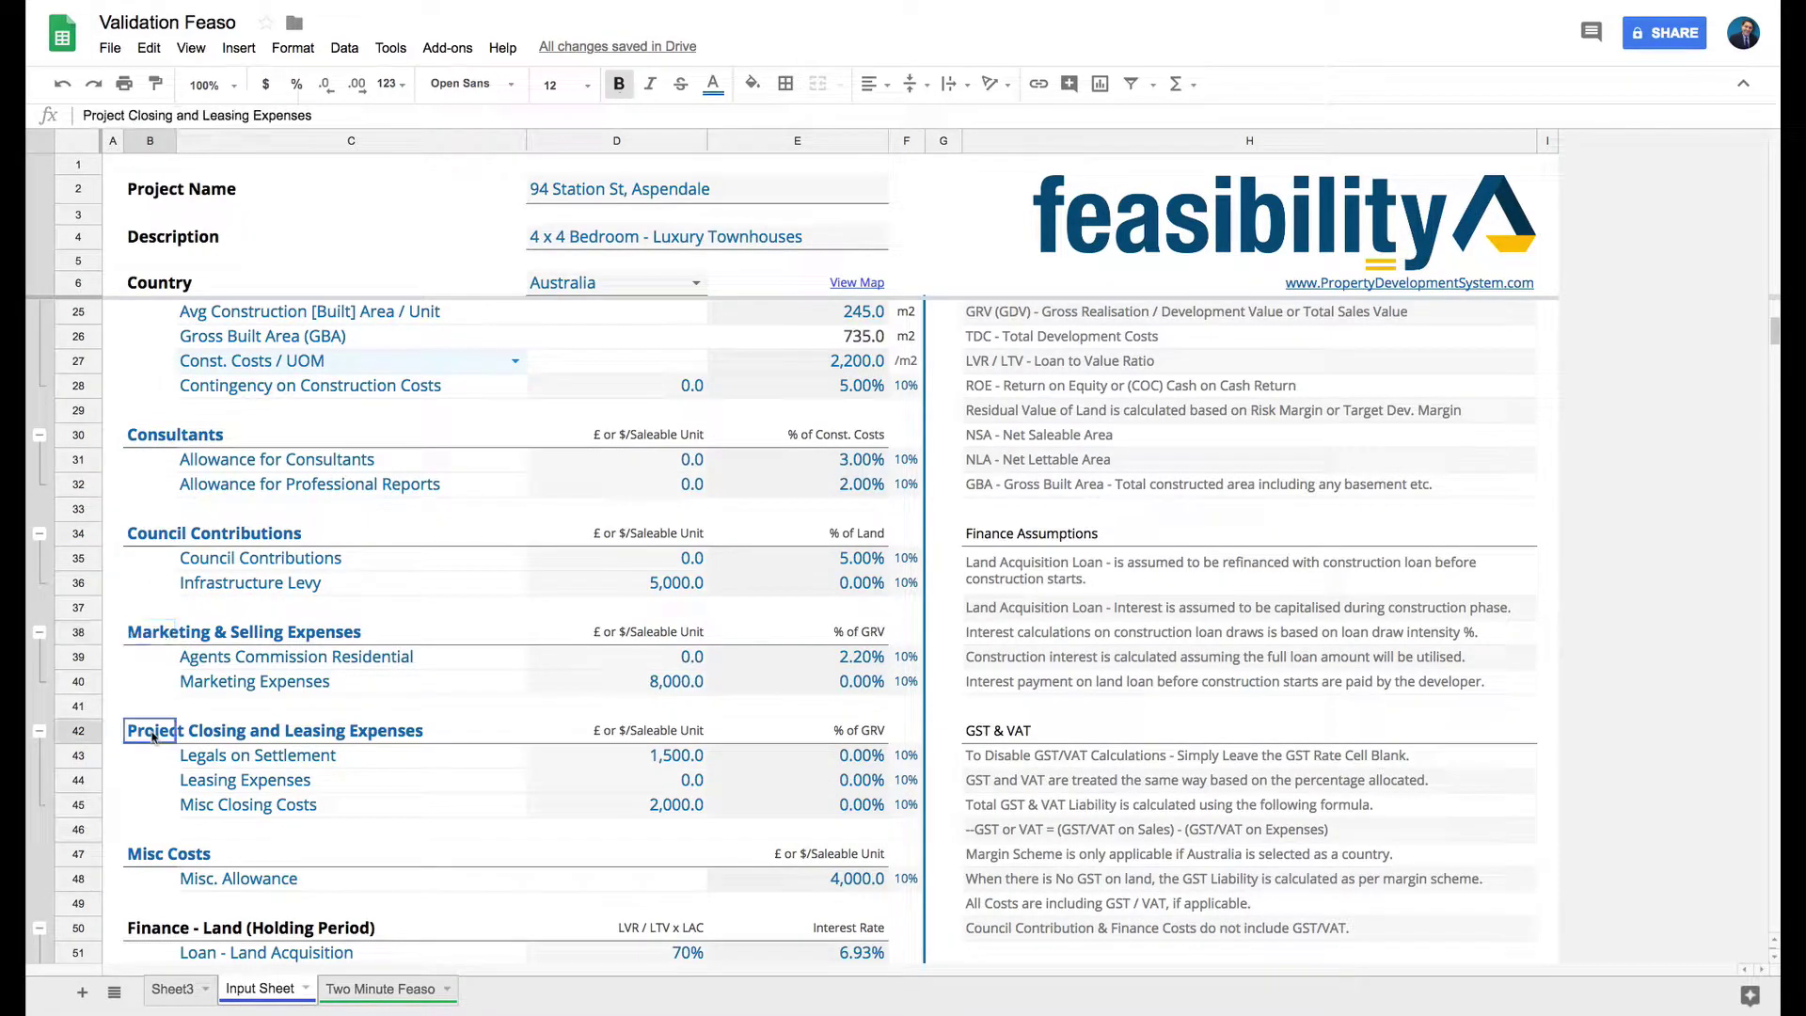
click(150, 846)
scroll(300, 674, down, 1)
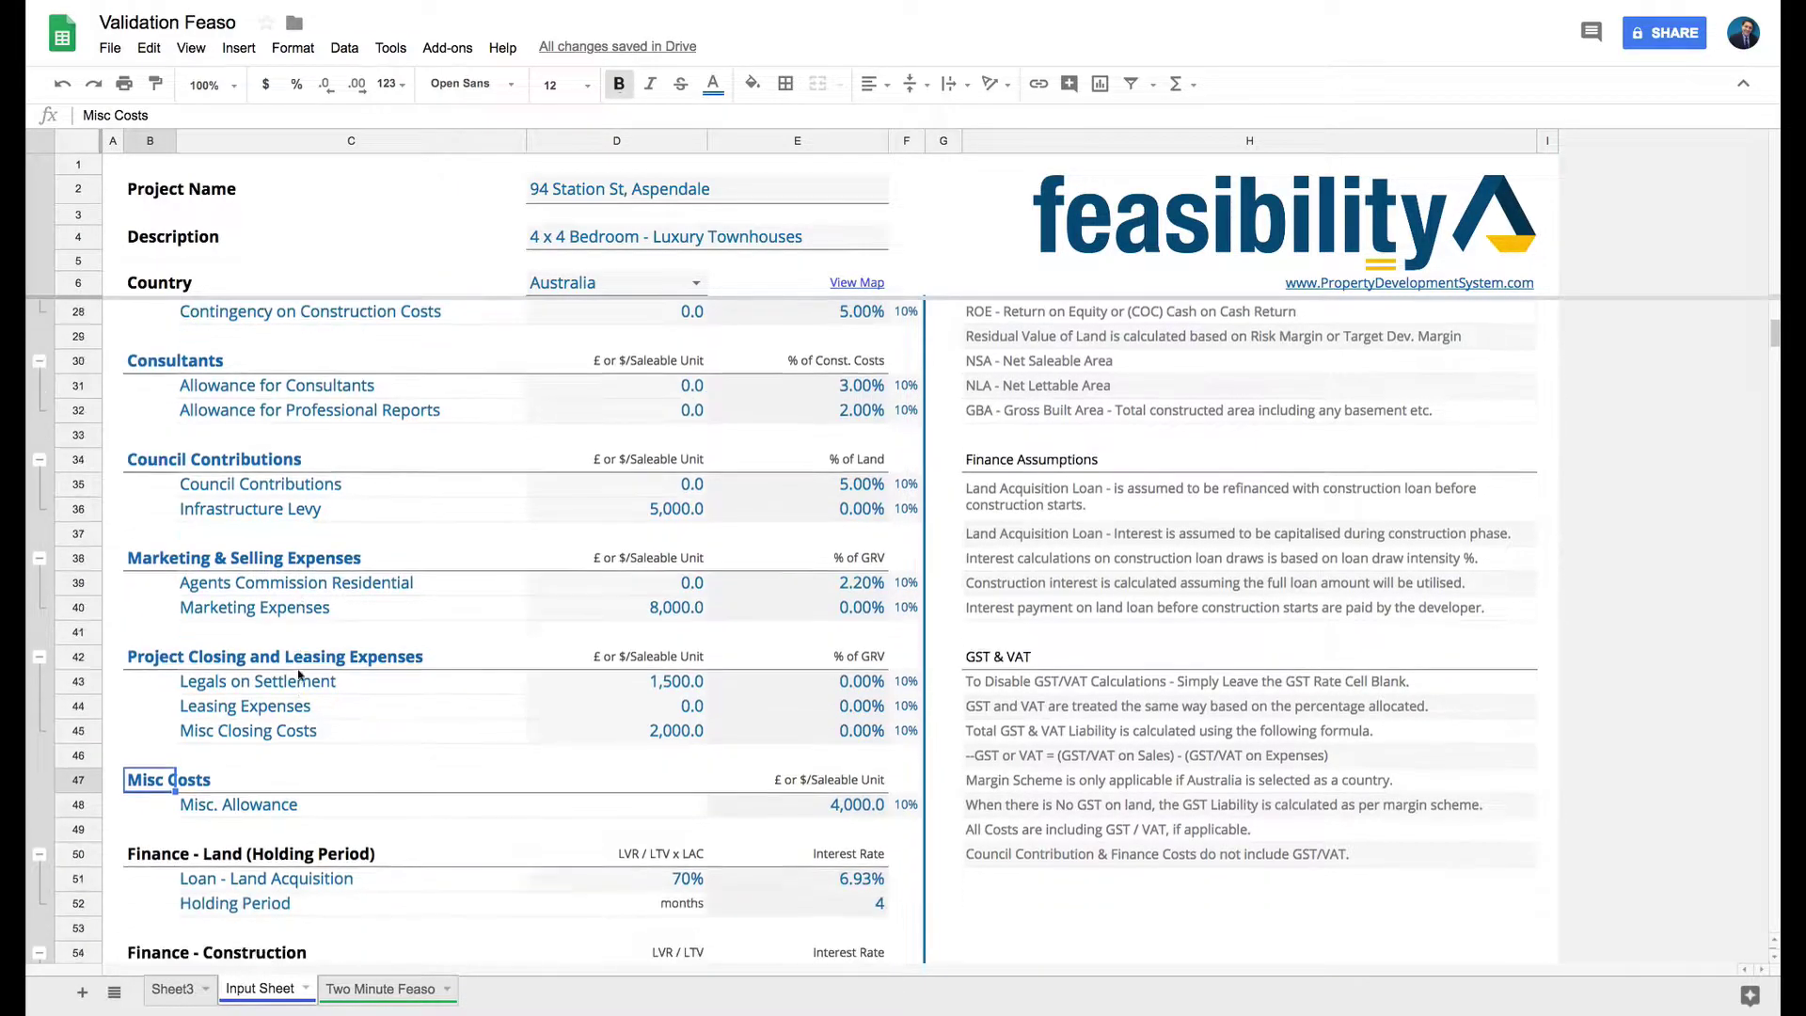
scroll(299, 675, up, 3)
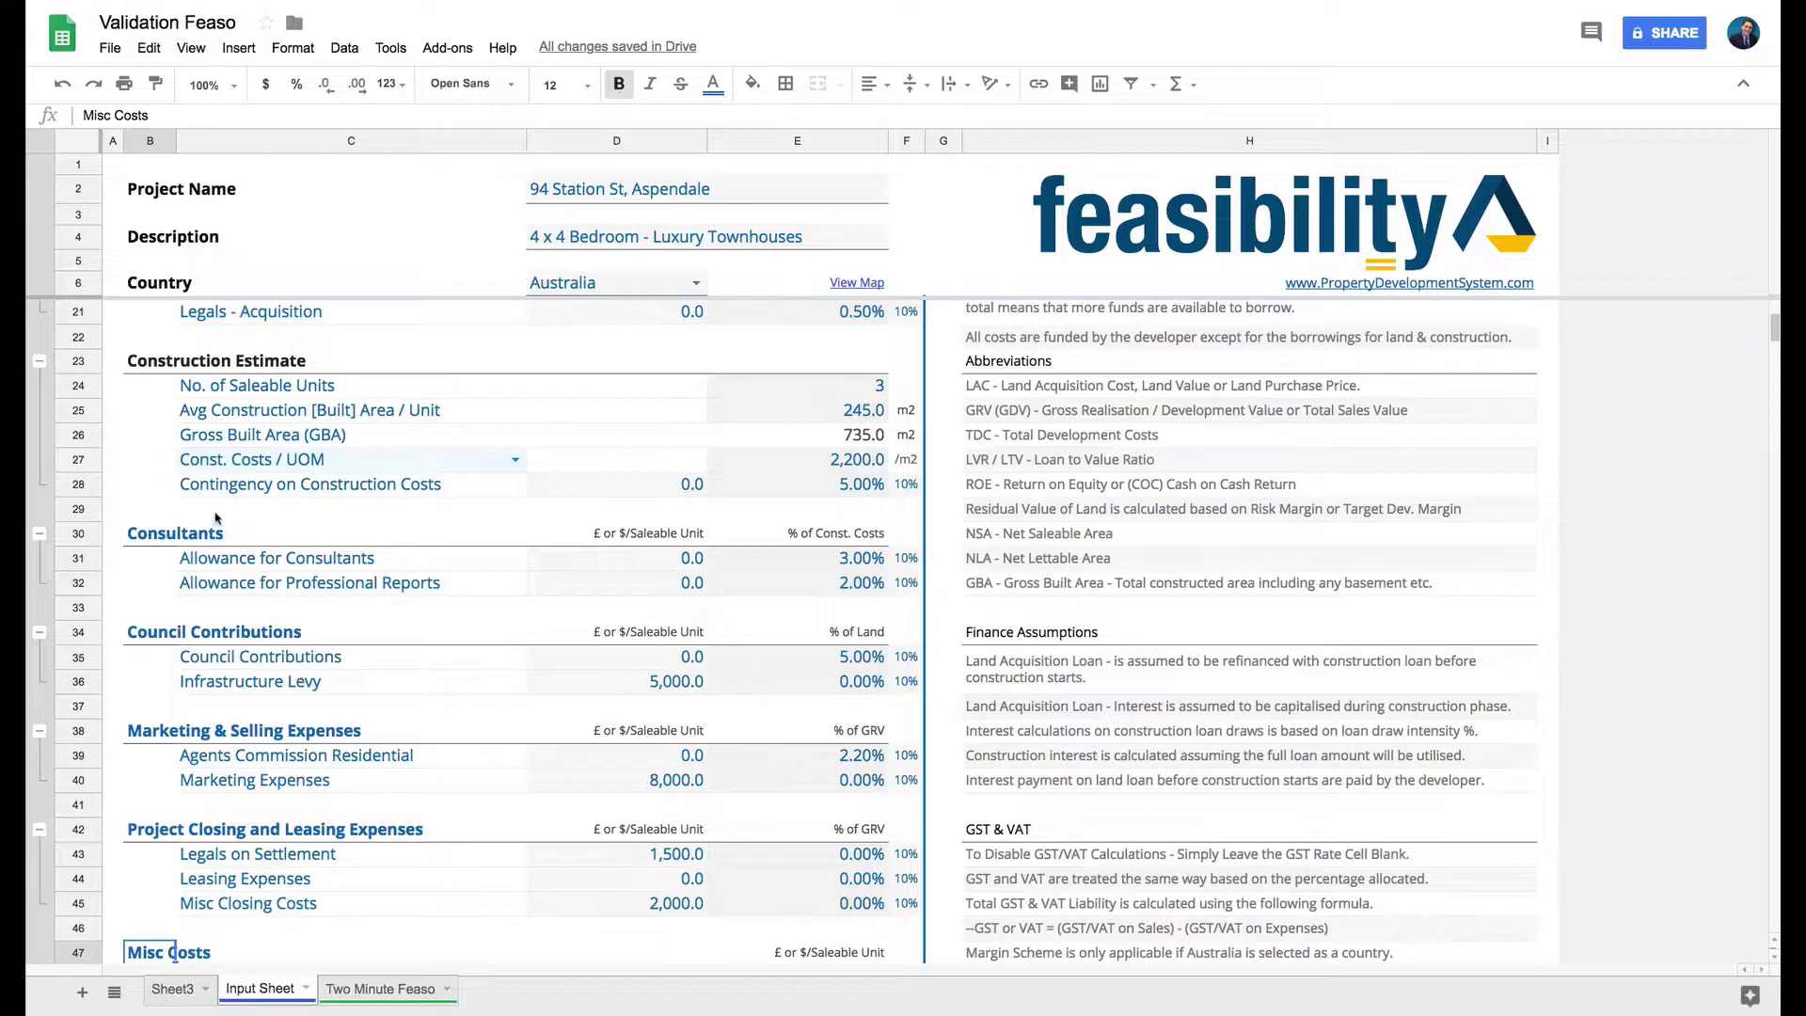
Examine the number of saleable units and the Consultants section's per-unit, percentage and GST cells.
click(250, 390)
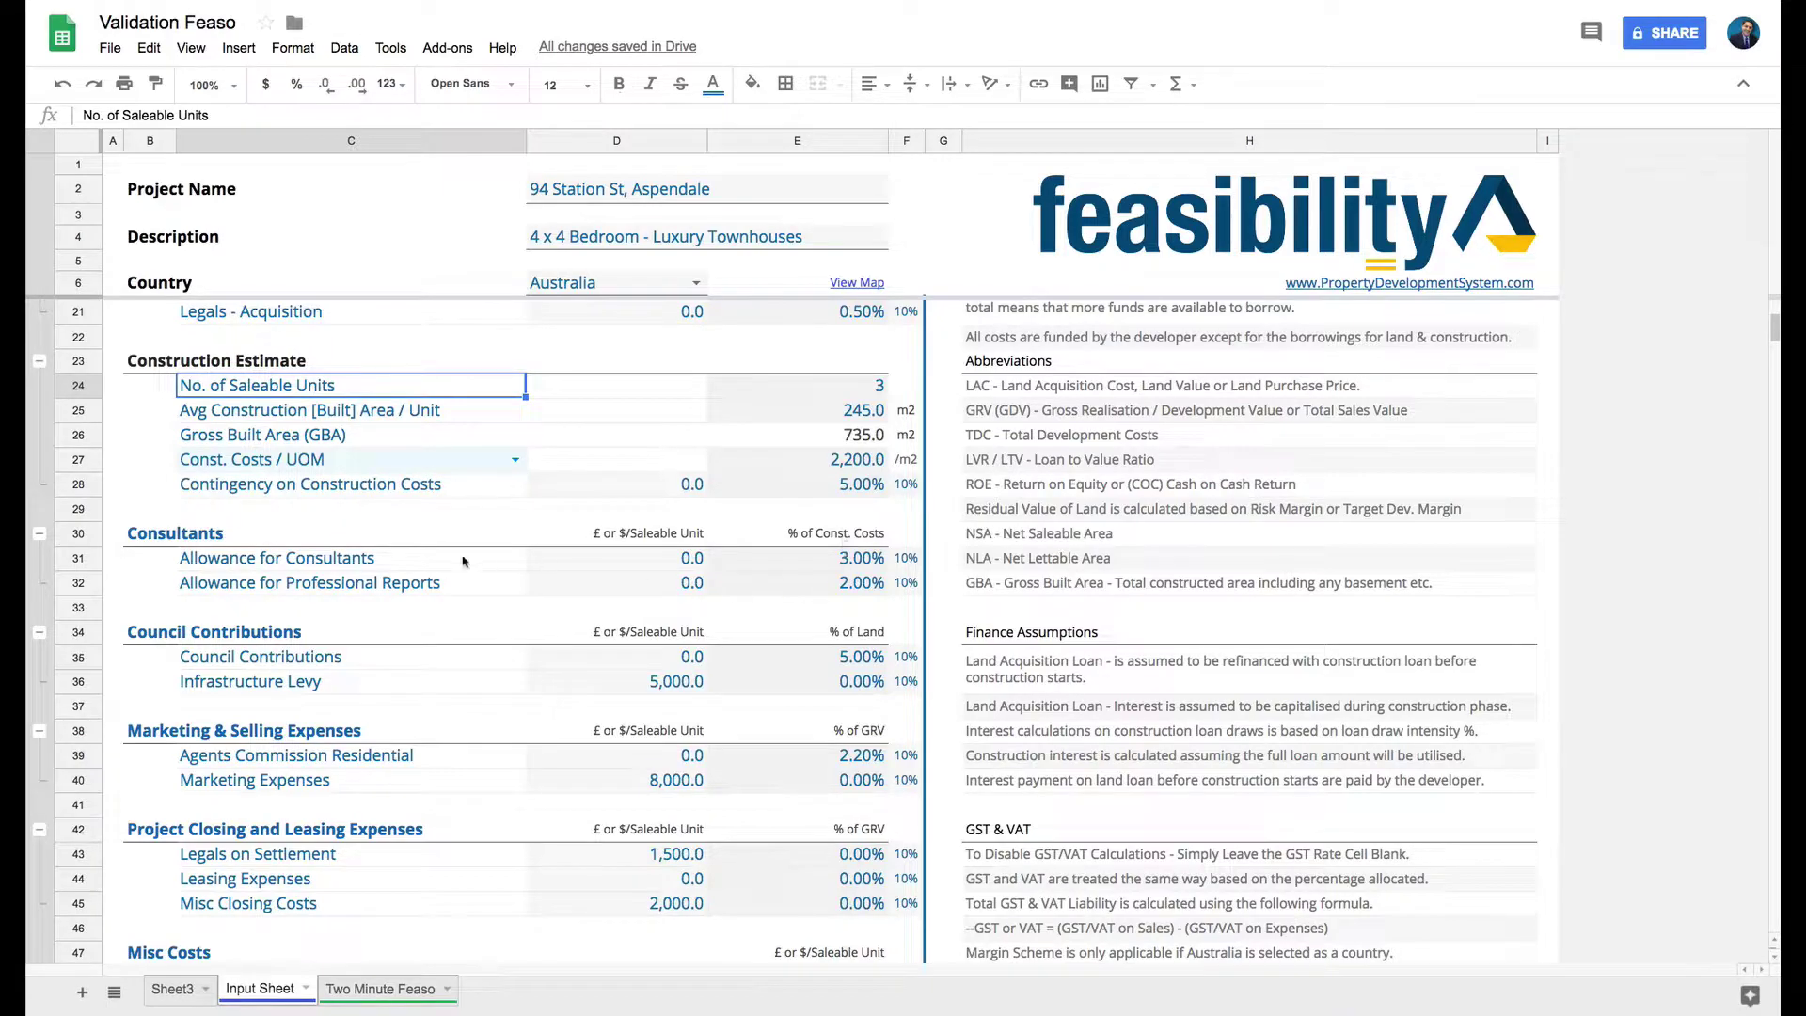
click(285, 558)
click(162, 539)
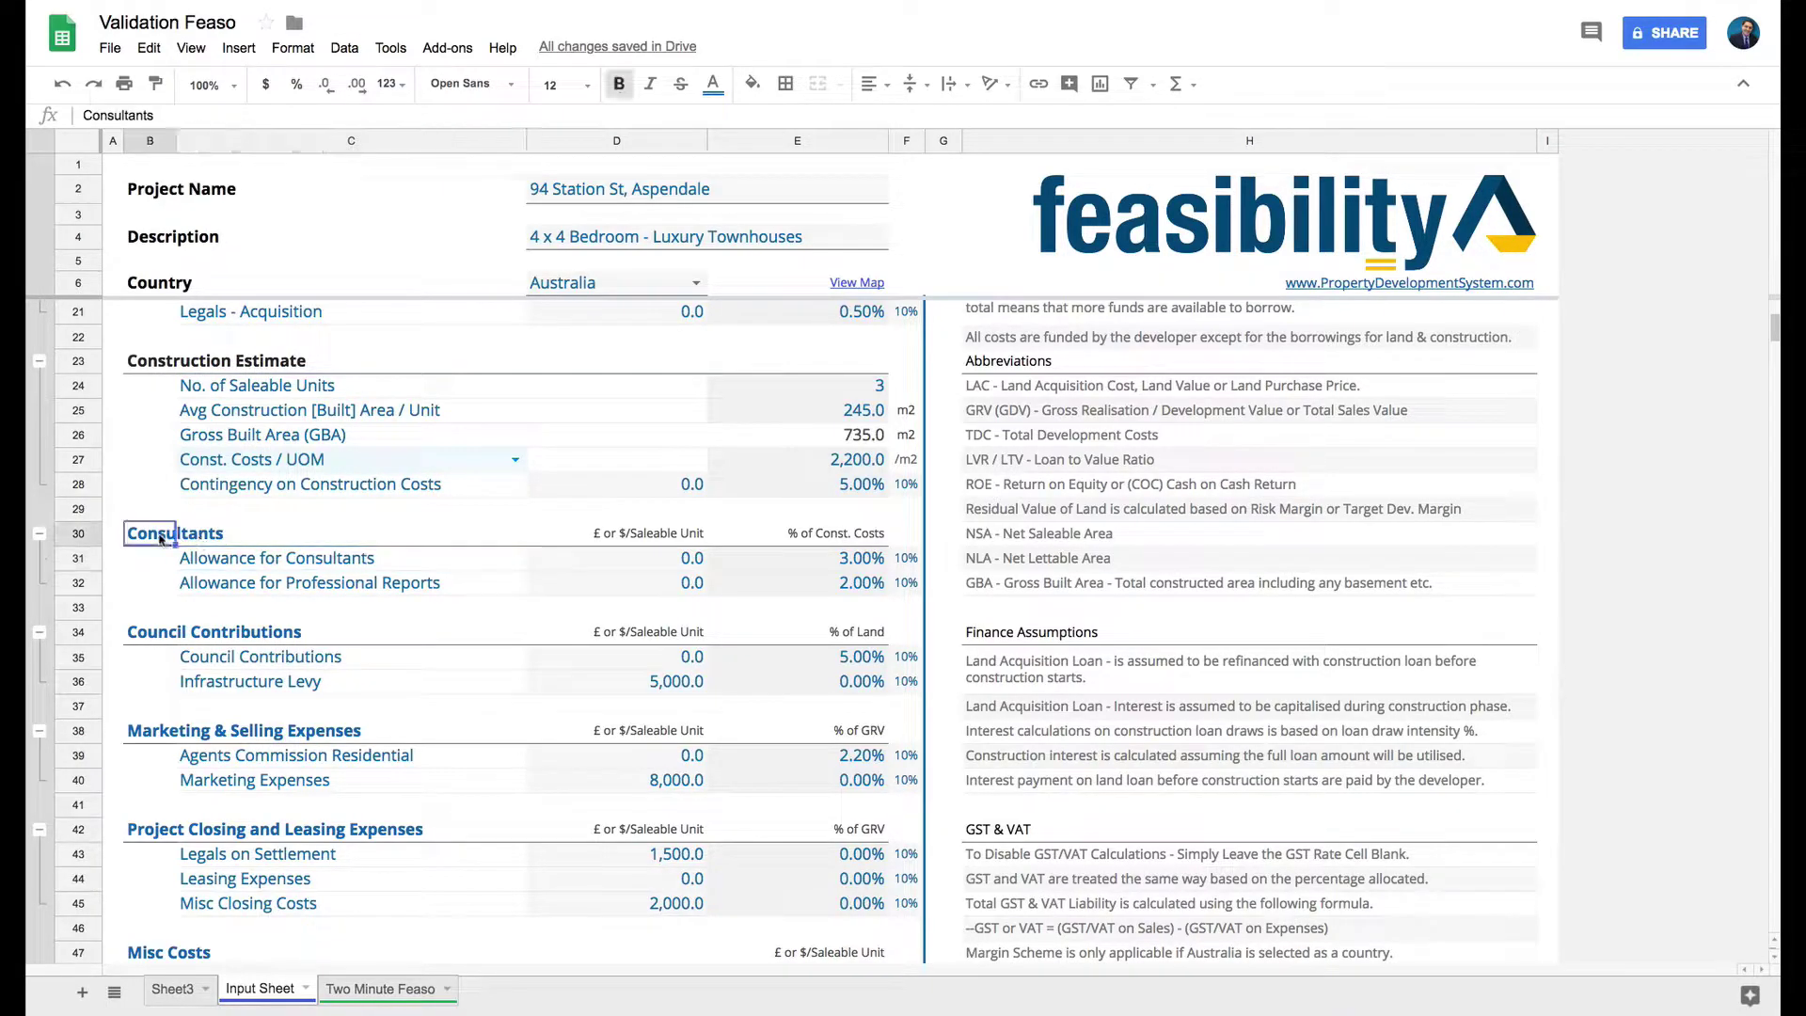
click(663, 556)
click(870, 558)
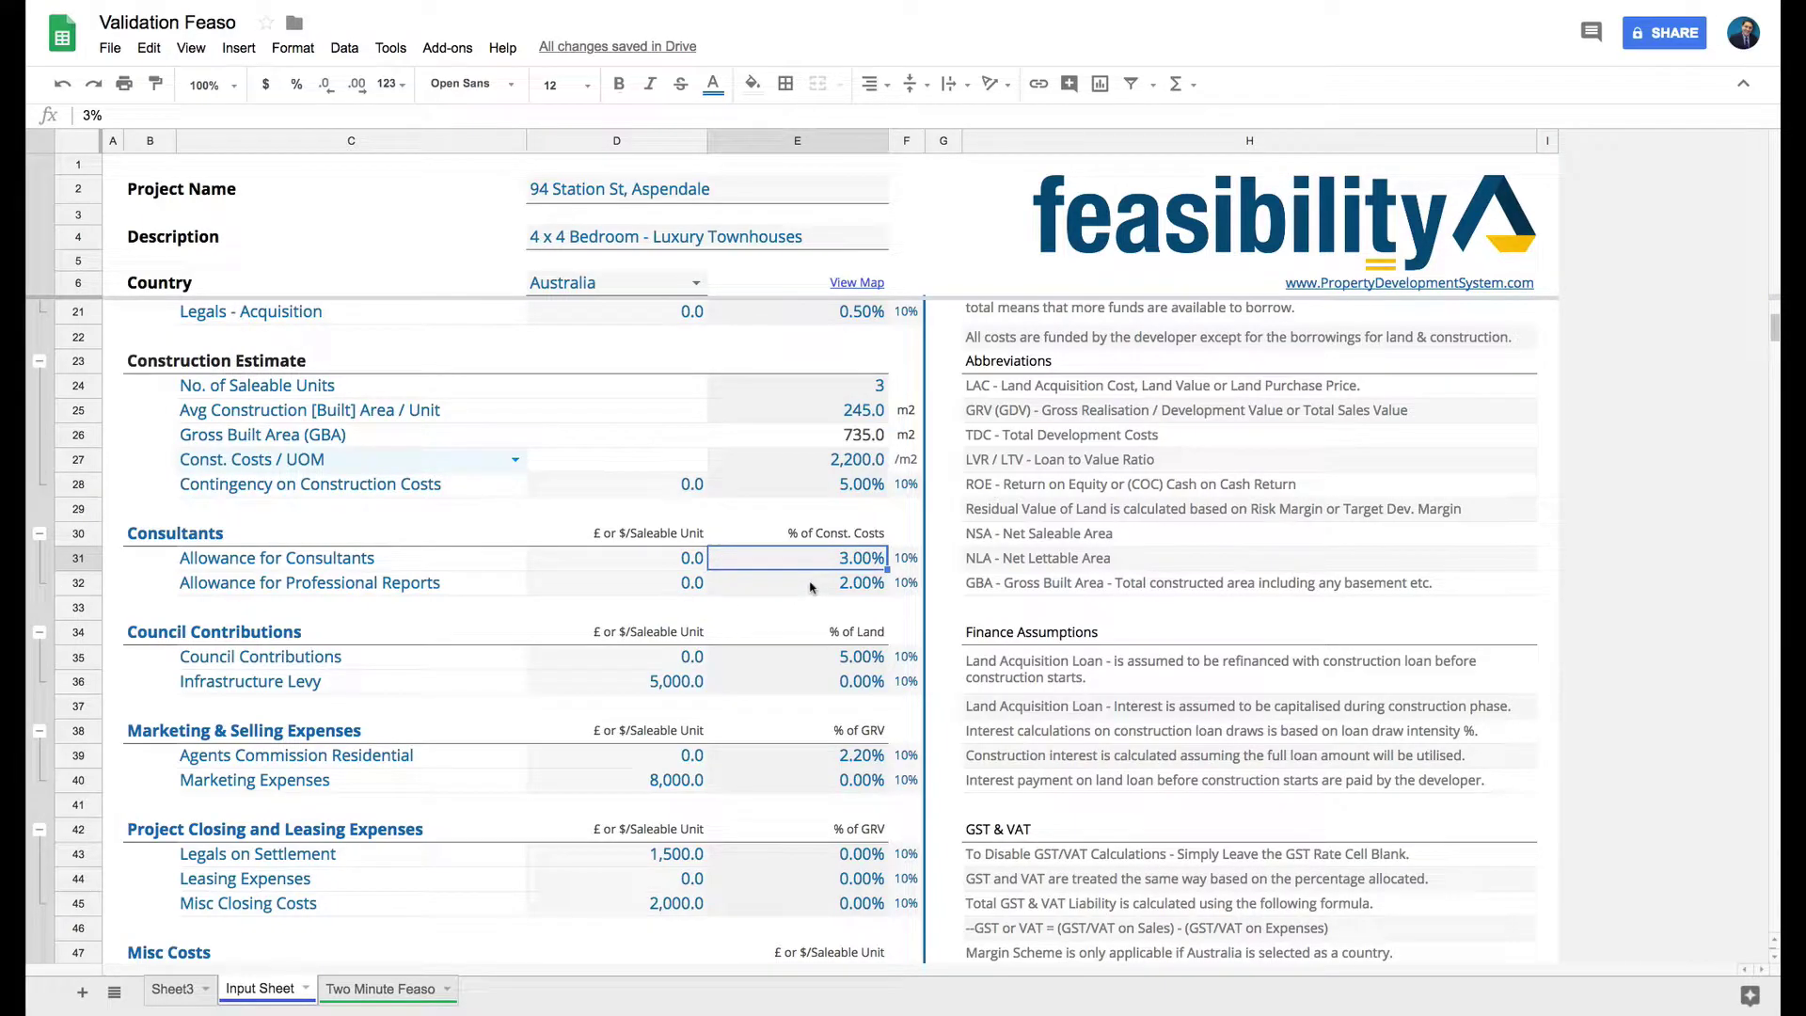
click(904, 565)
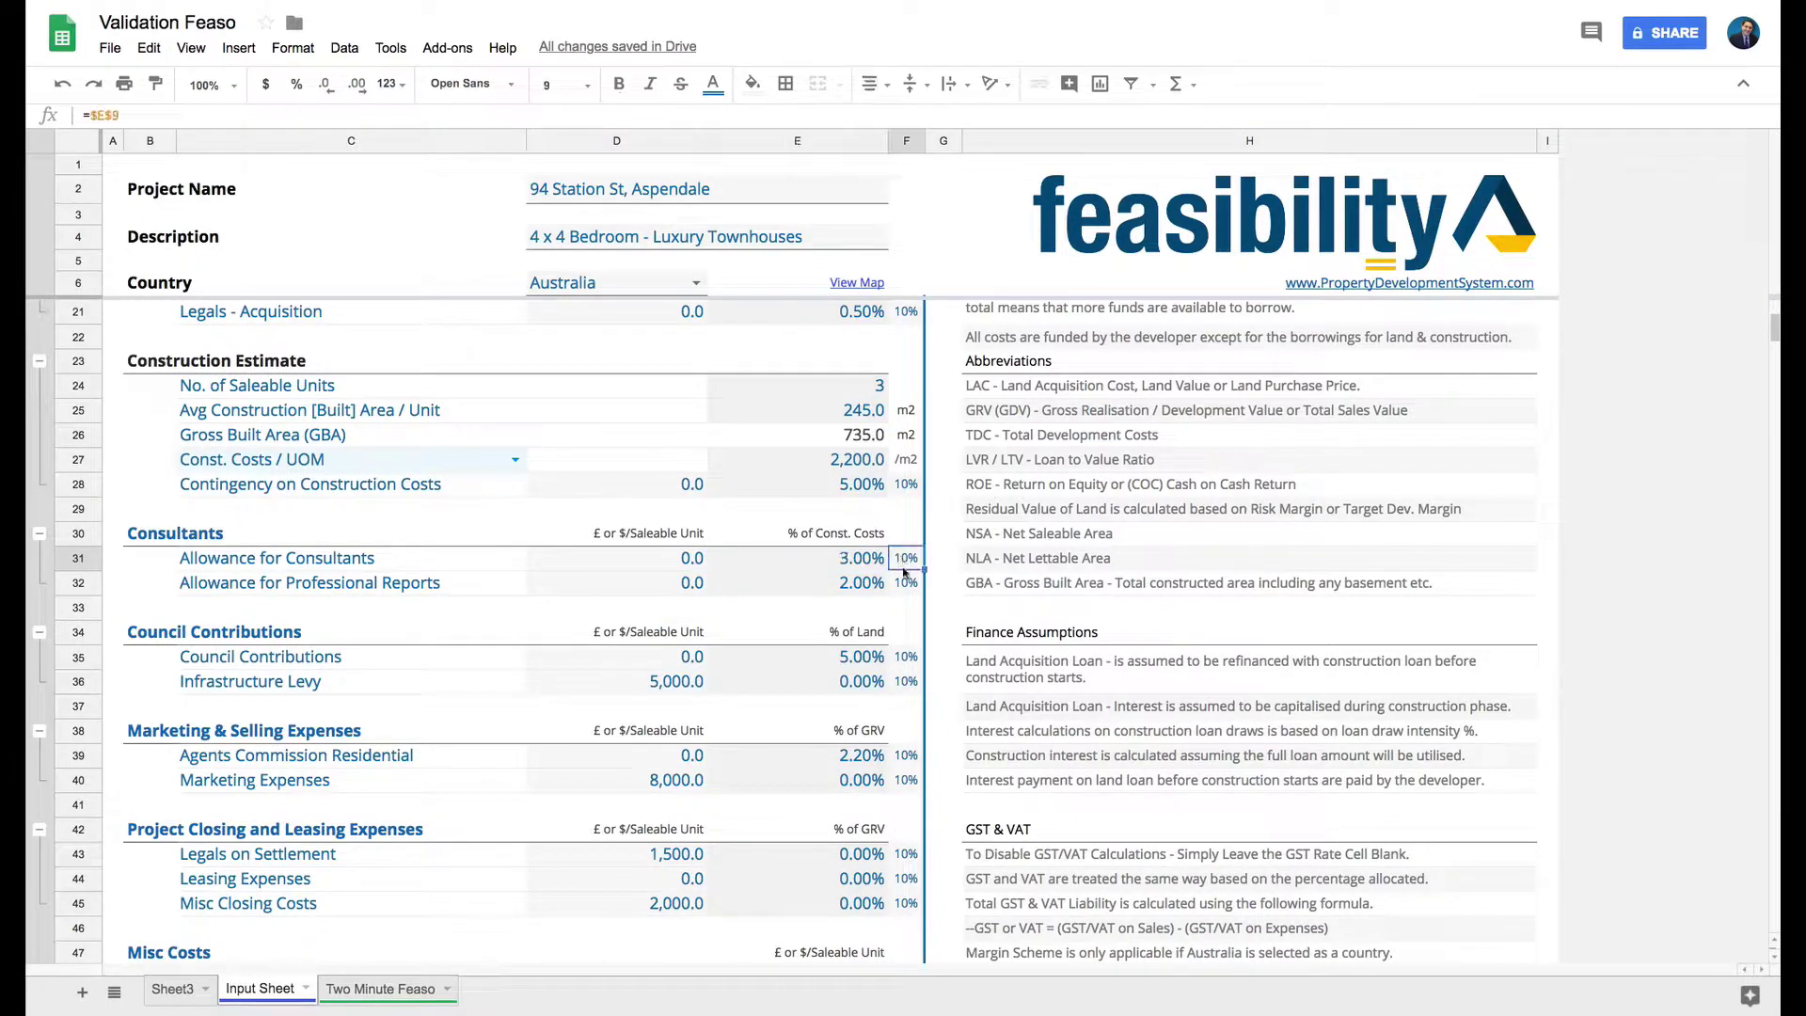
click(904, 585)
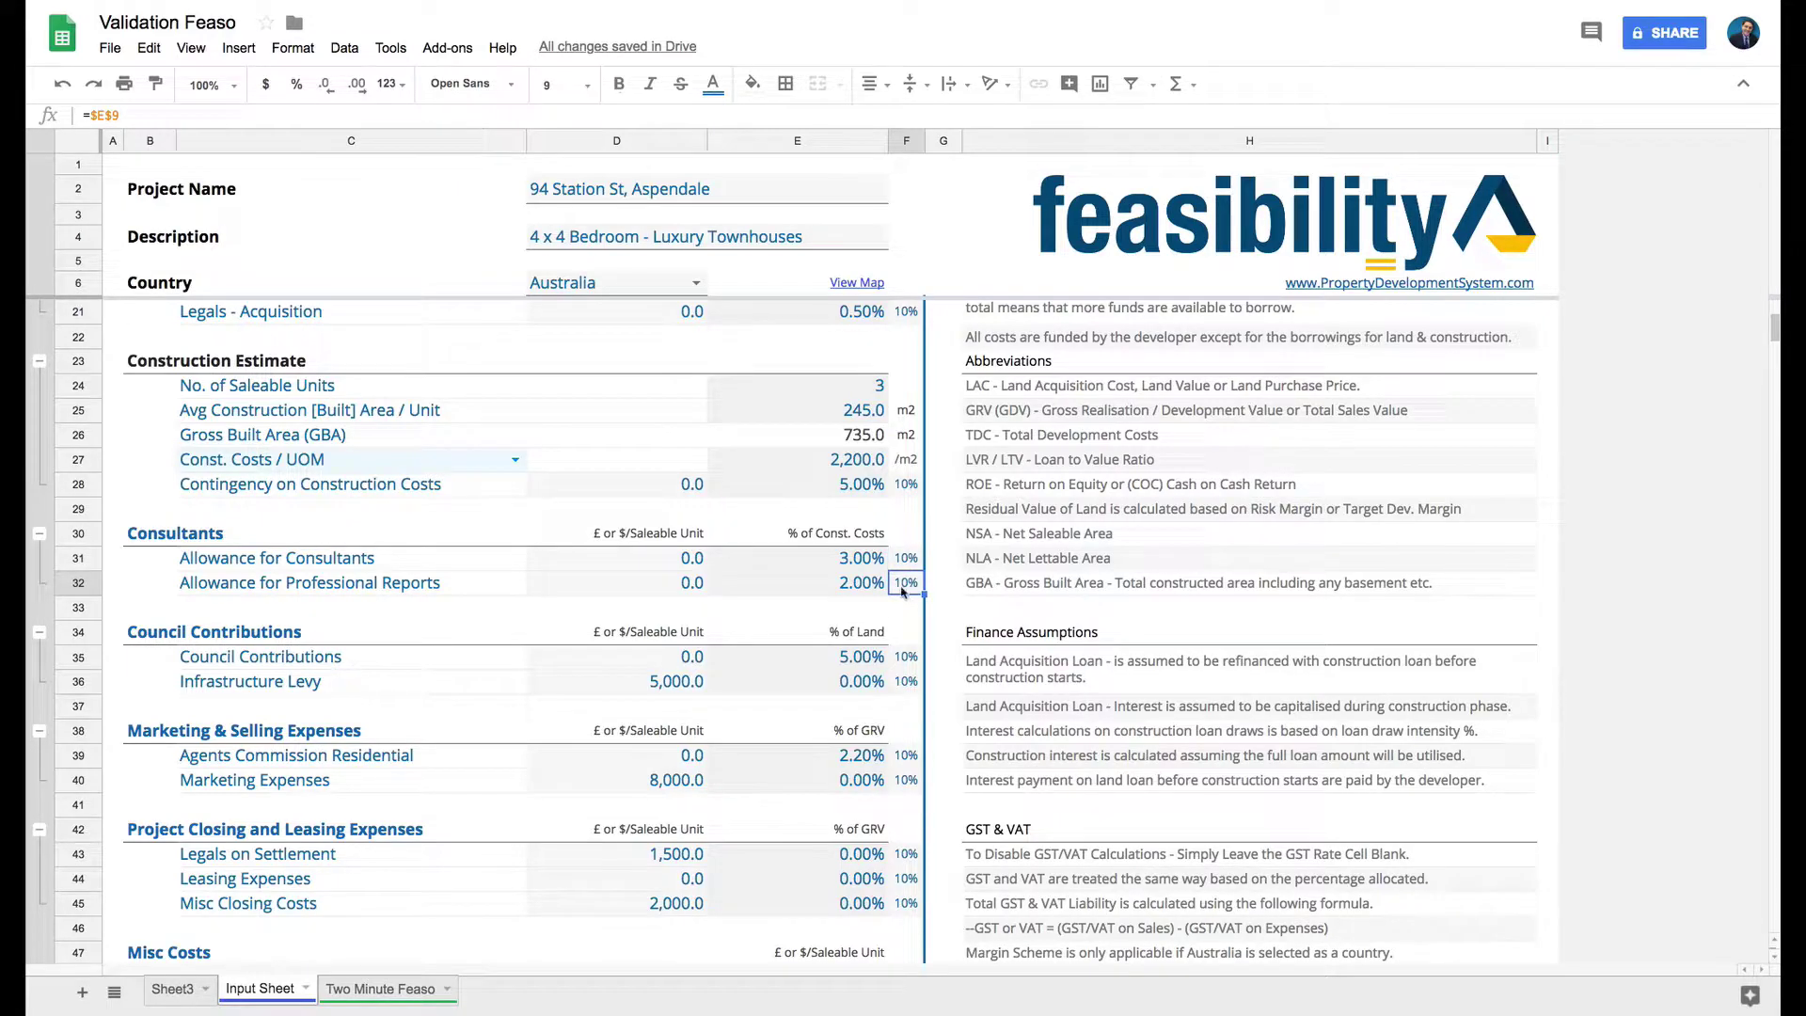
Check the GST type options and rate in the Customise section, and the GST cell for Professional Reports that references that rate.
scroll(901, 591, up, 5)
click(786, 365)
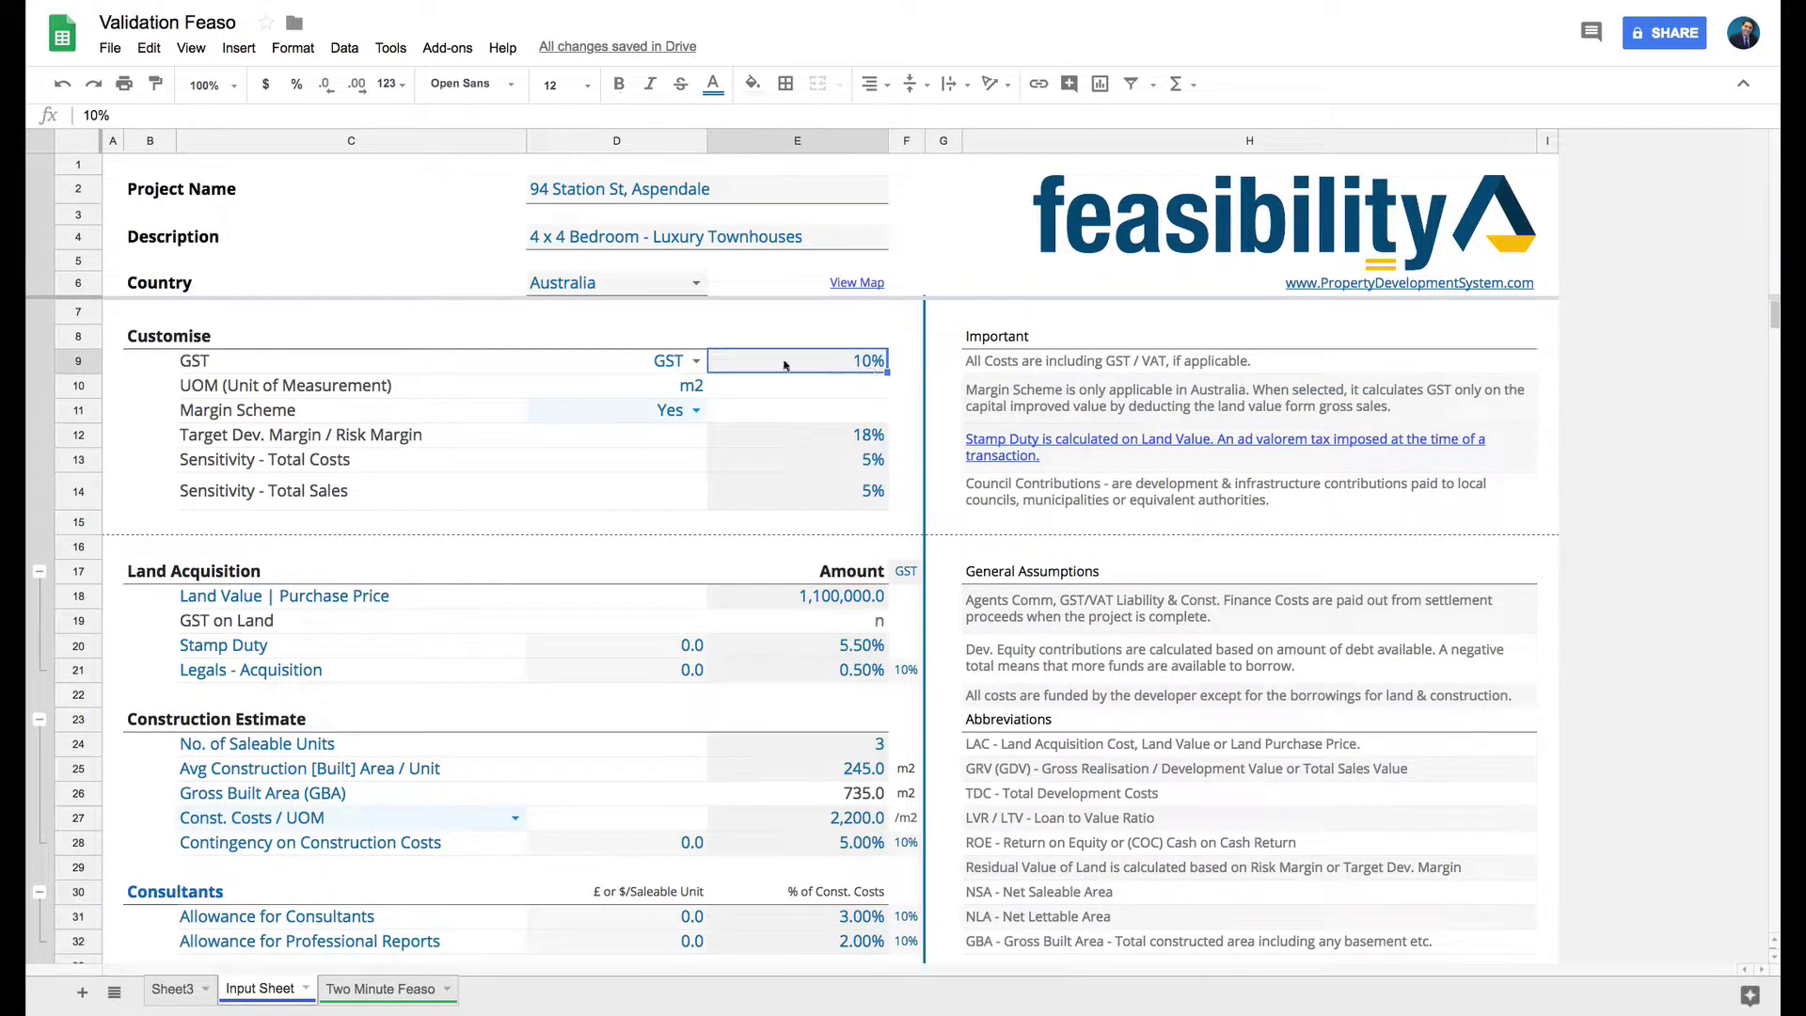
click(626, 361)
click(696, 362)
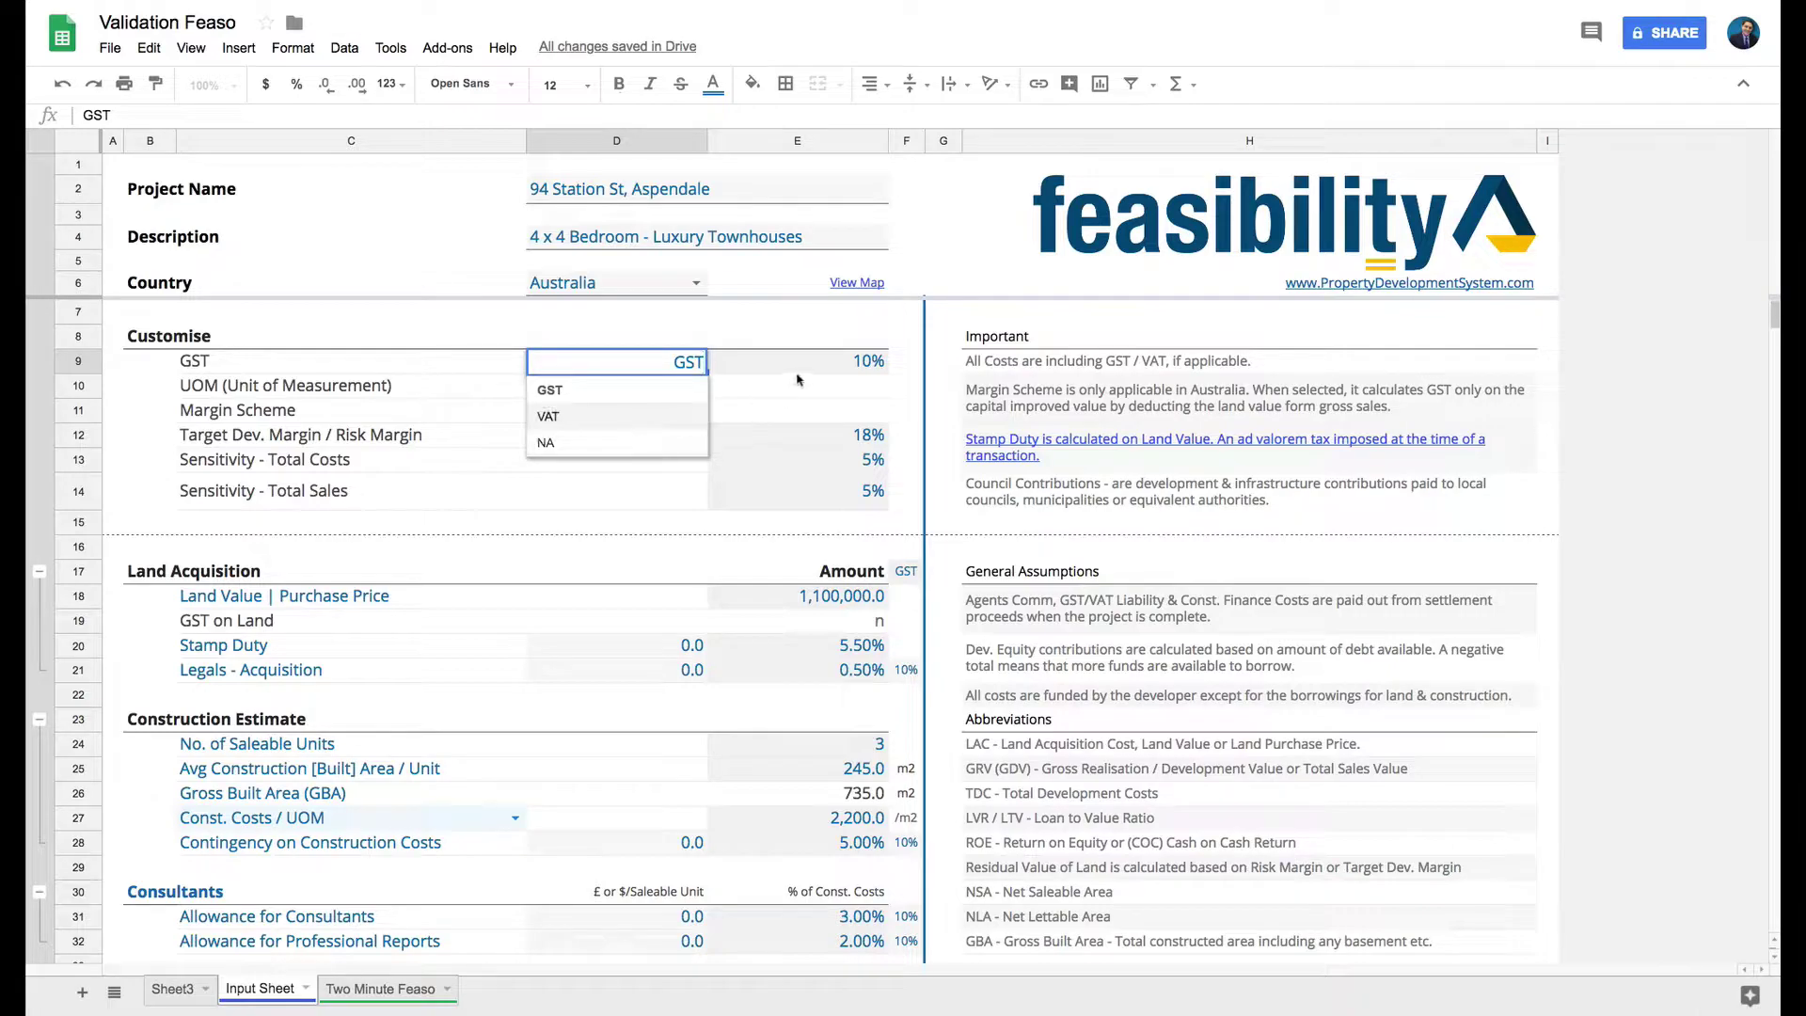
click(828, 364)
scroll(827, 804, down, 3)
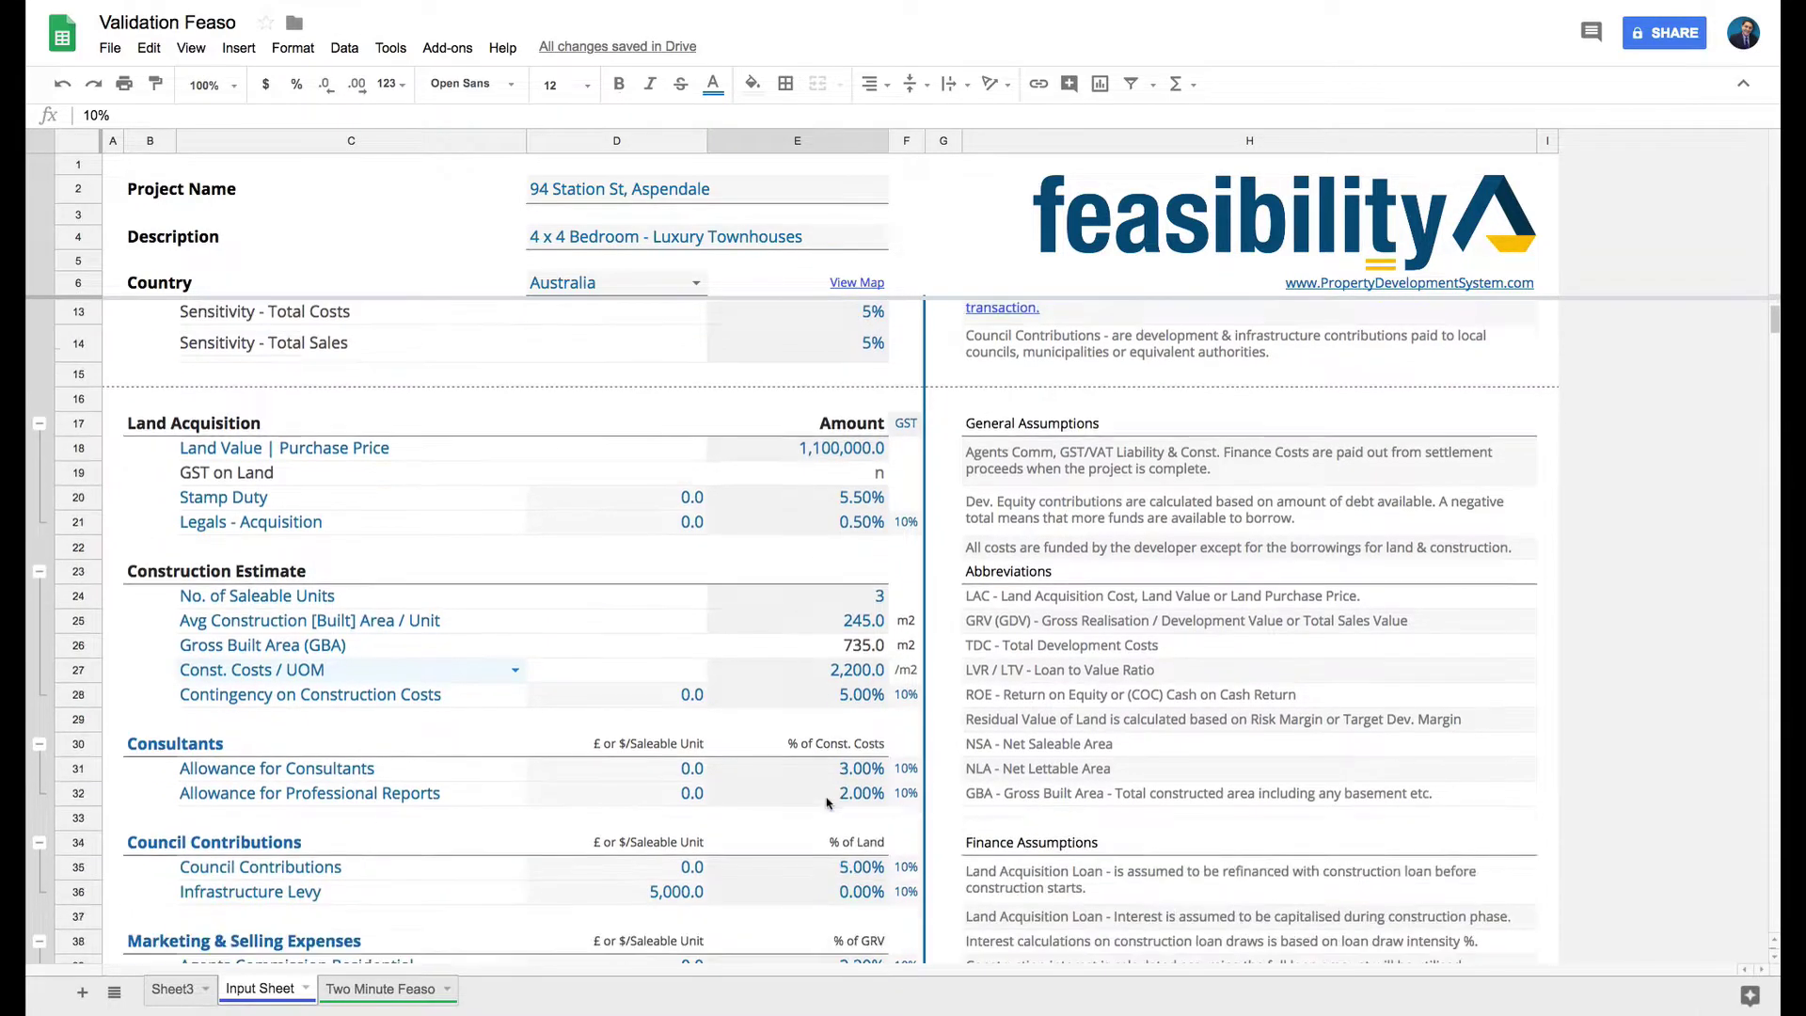
scroll(828, 803, down, 3)
click(906, 632)
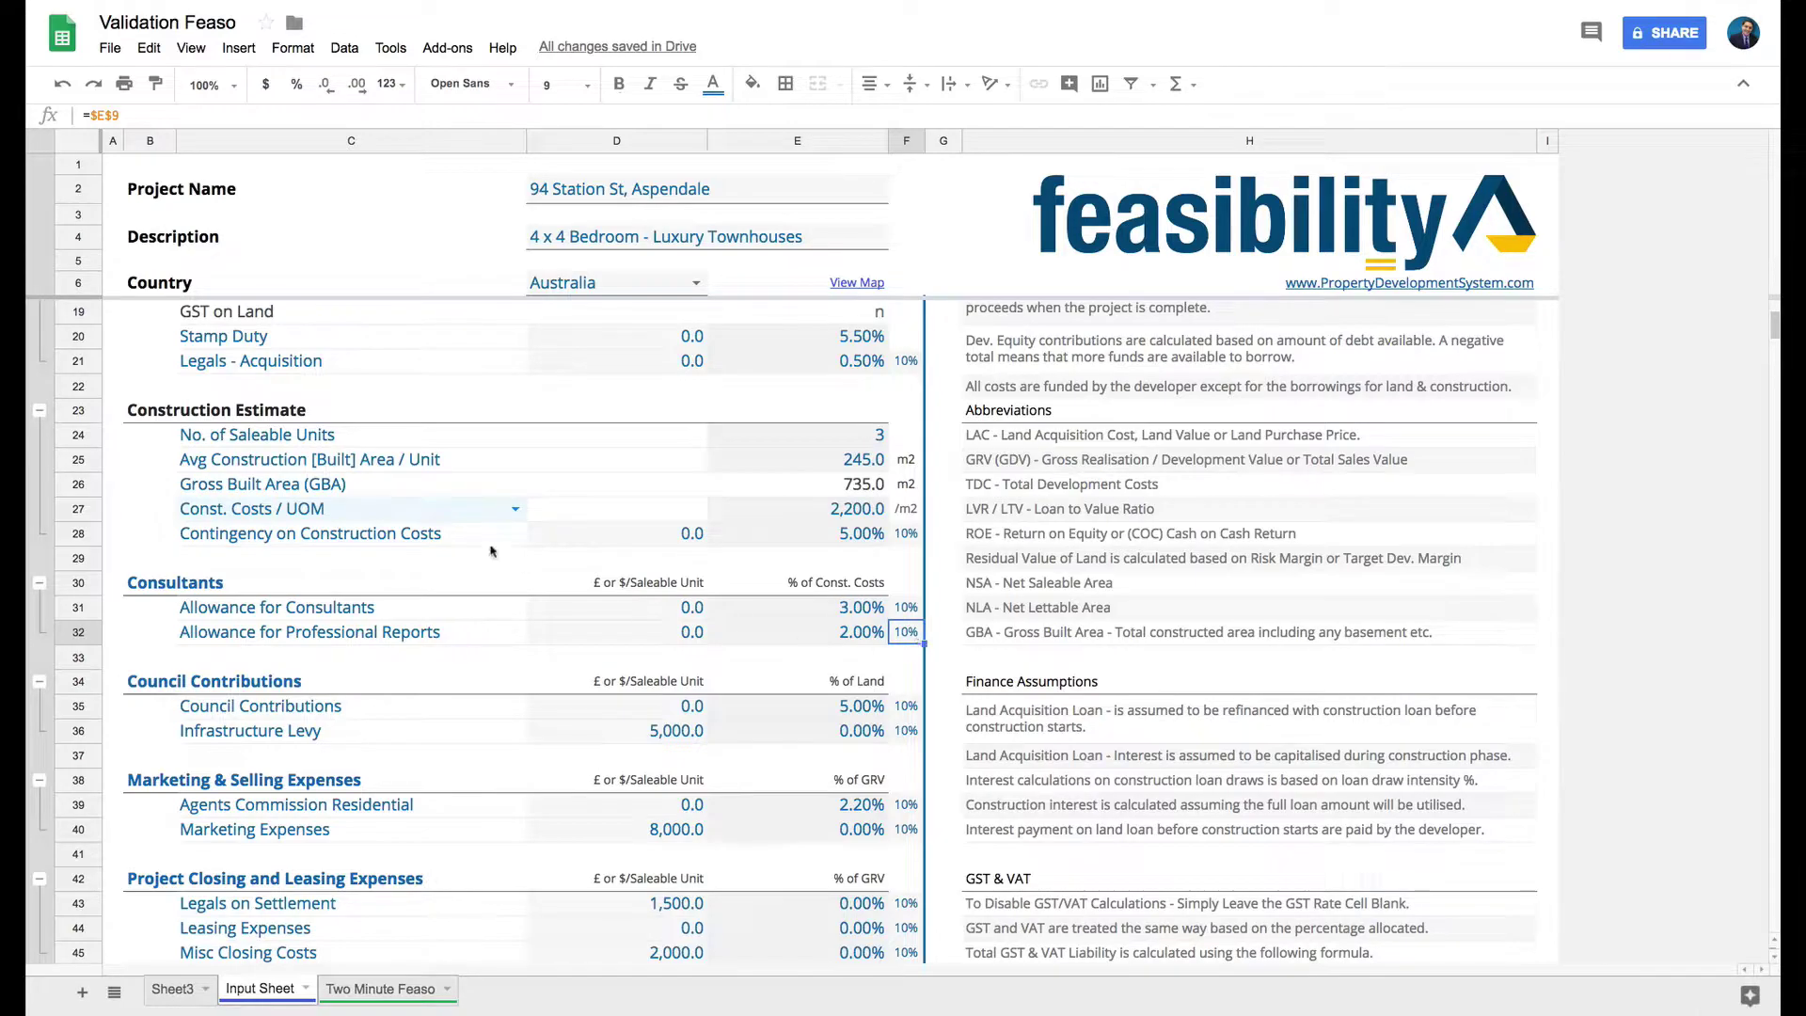
Set the per-saleable-unit amount for Allowance for Consultants to 5000, alongside its existing percentage.
scroll(480, 546, down, 3)
scroll(459, 536, down, 1)
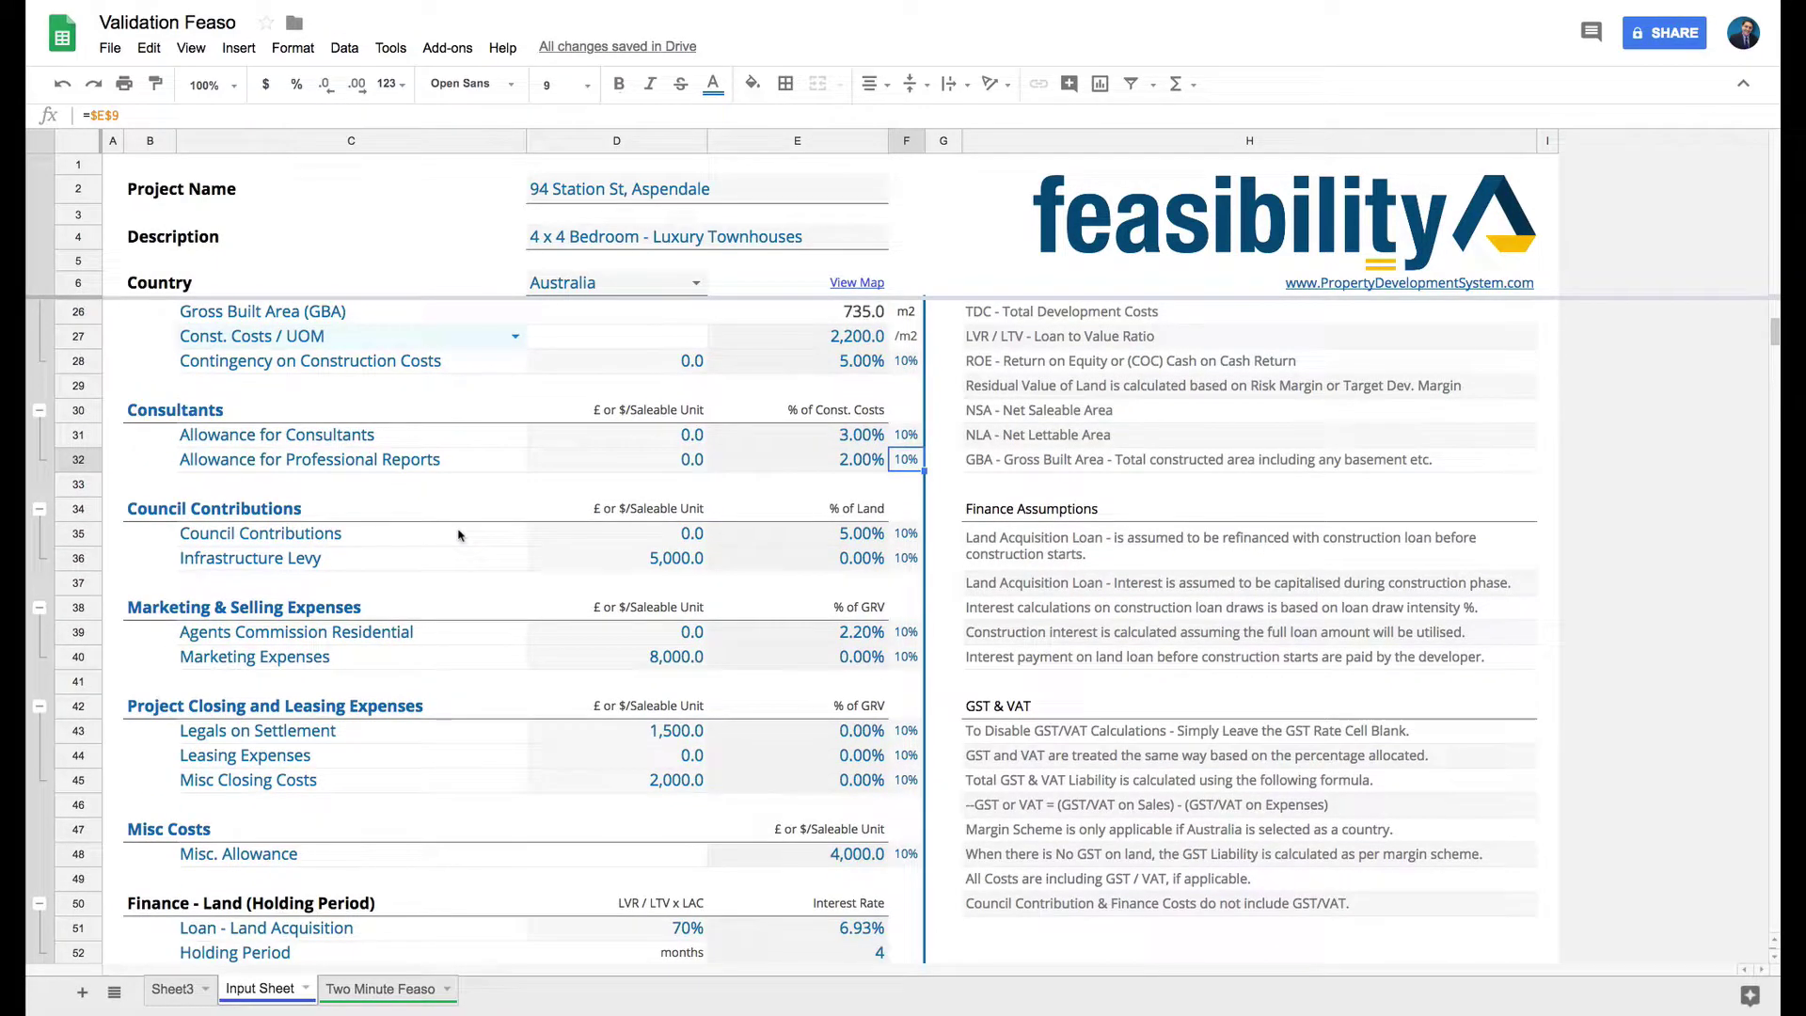
scroll(459, 535, down, 1)
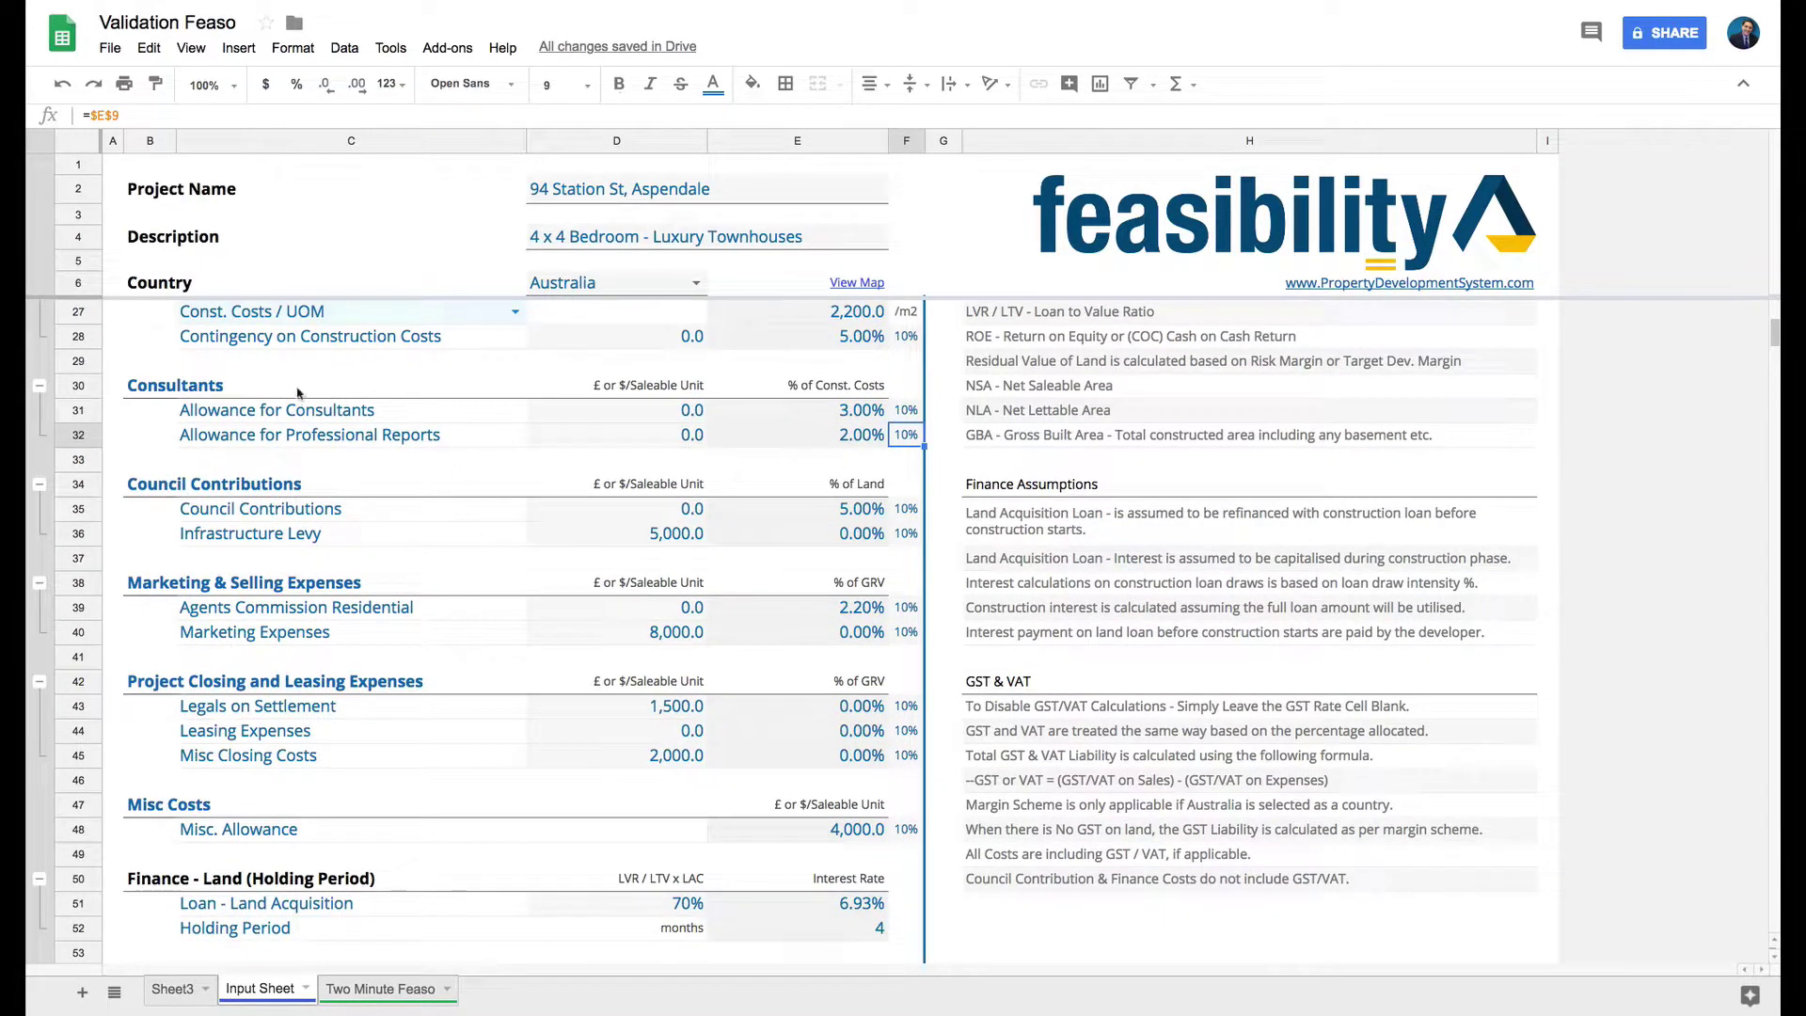
click(242, 414)
click(610, 415)
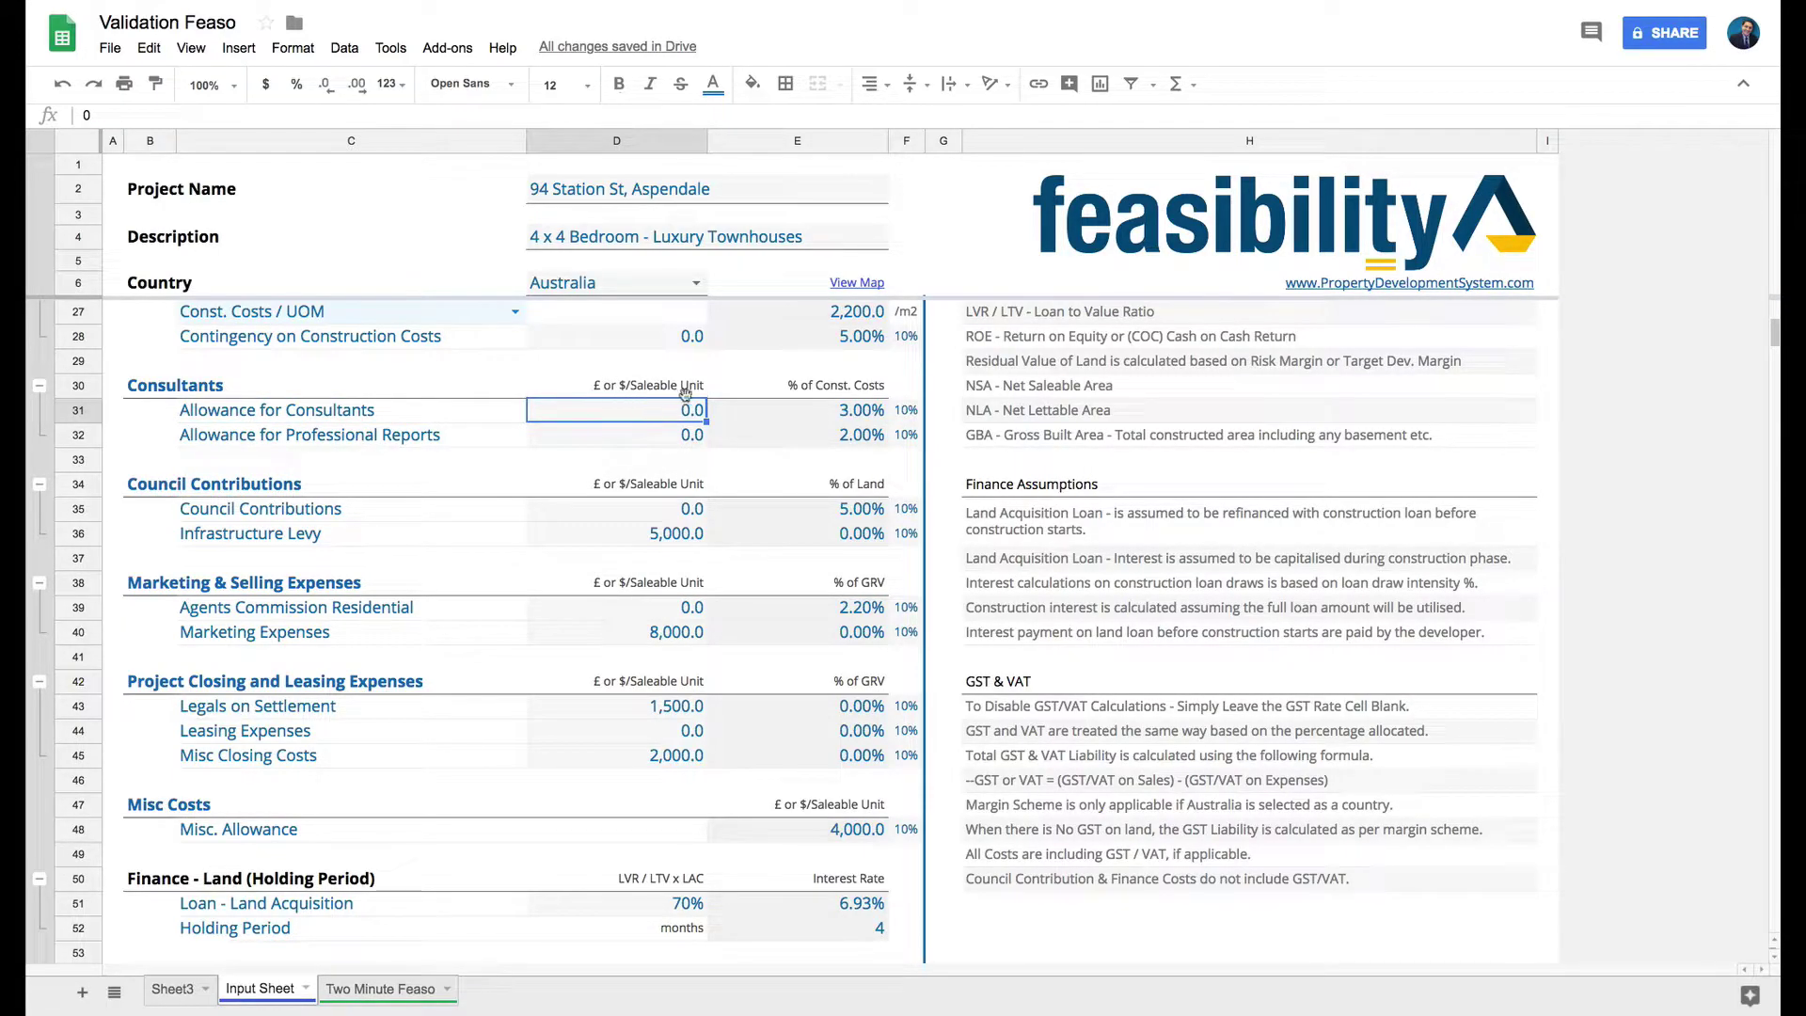
scroll(604, 396, up, 6)
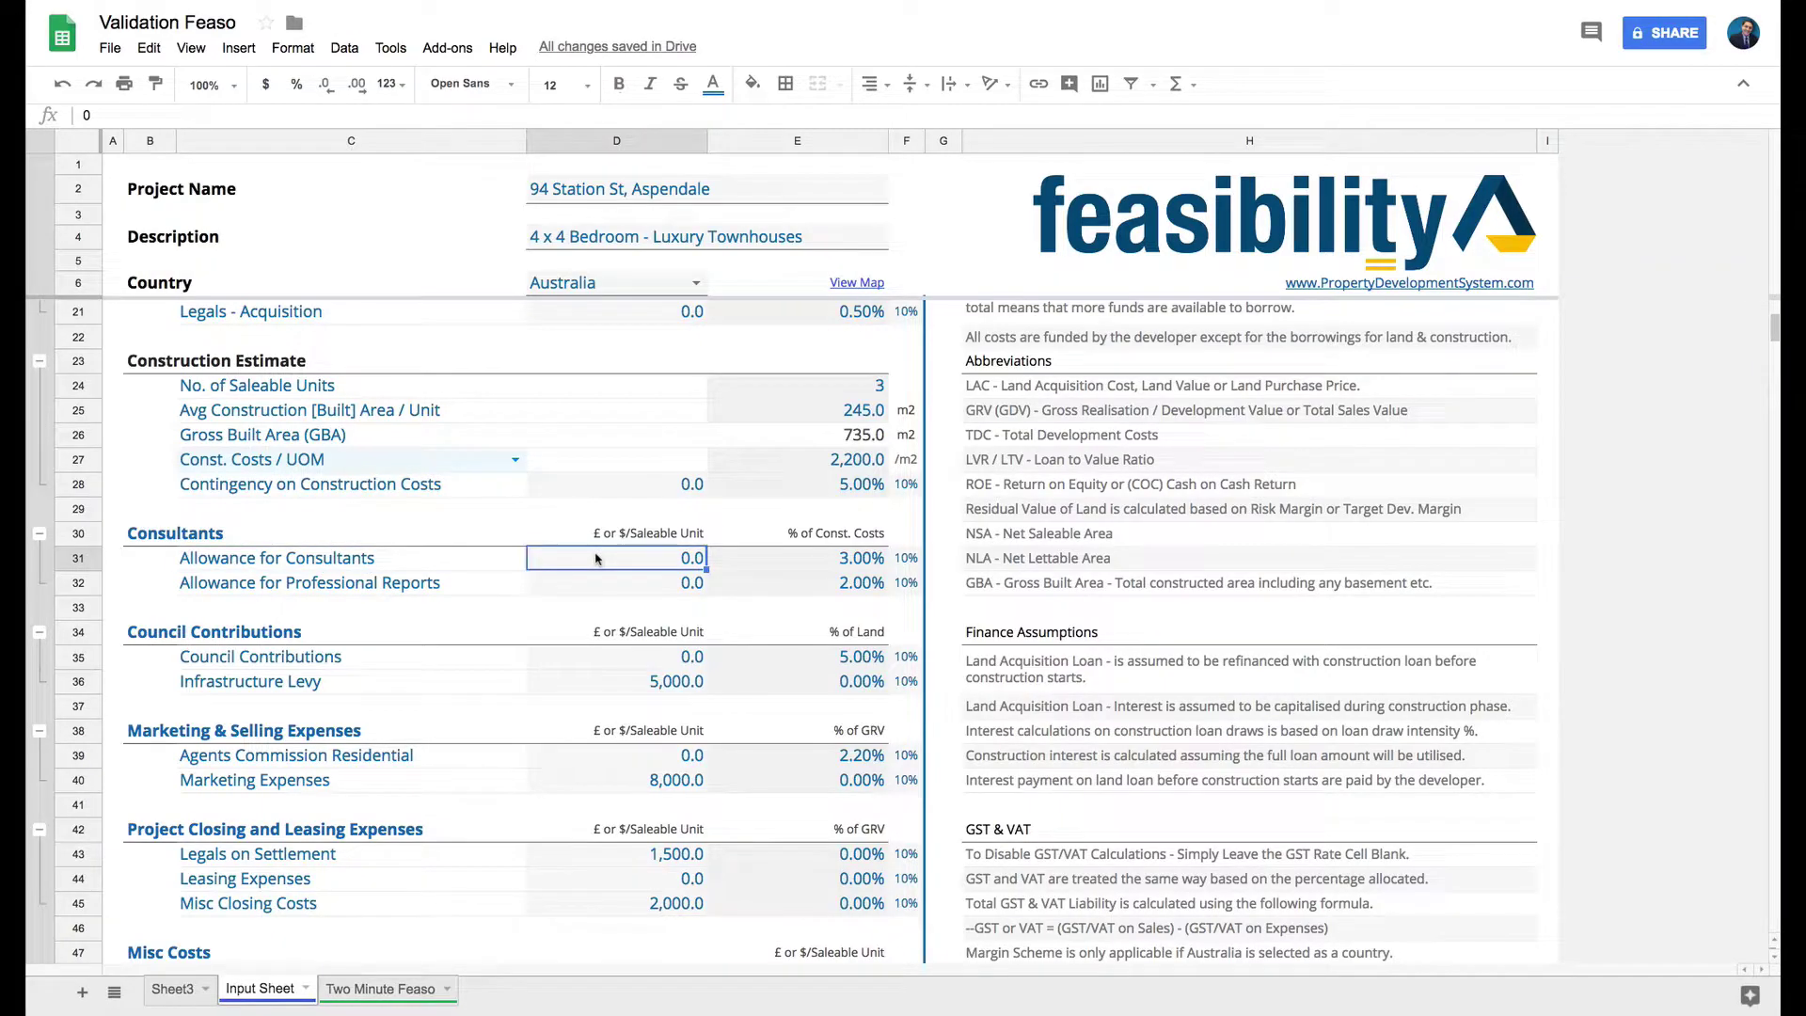
text(5000)
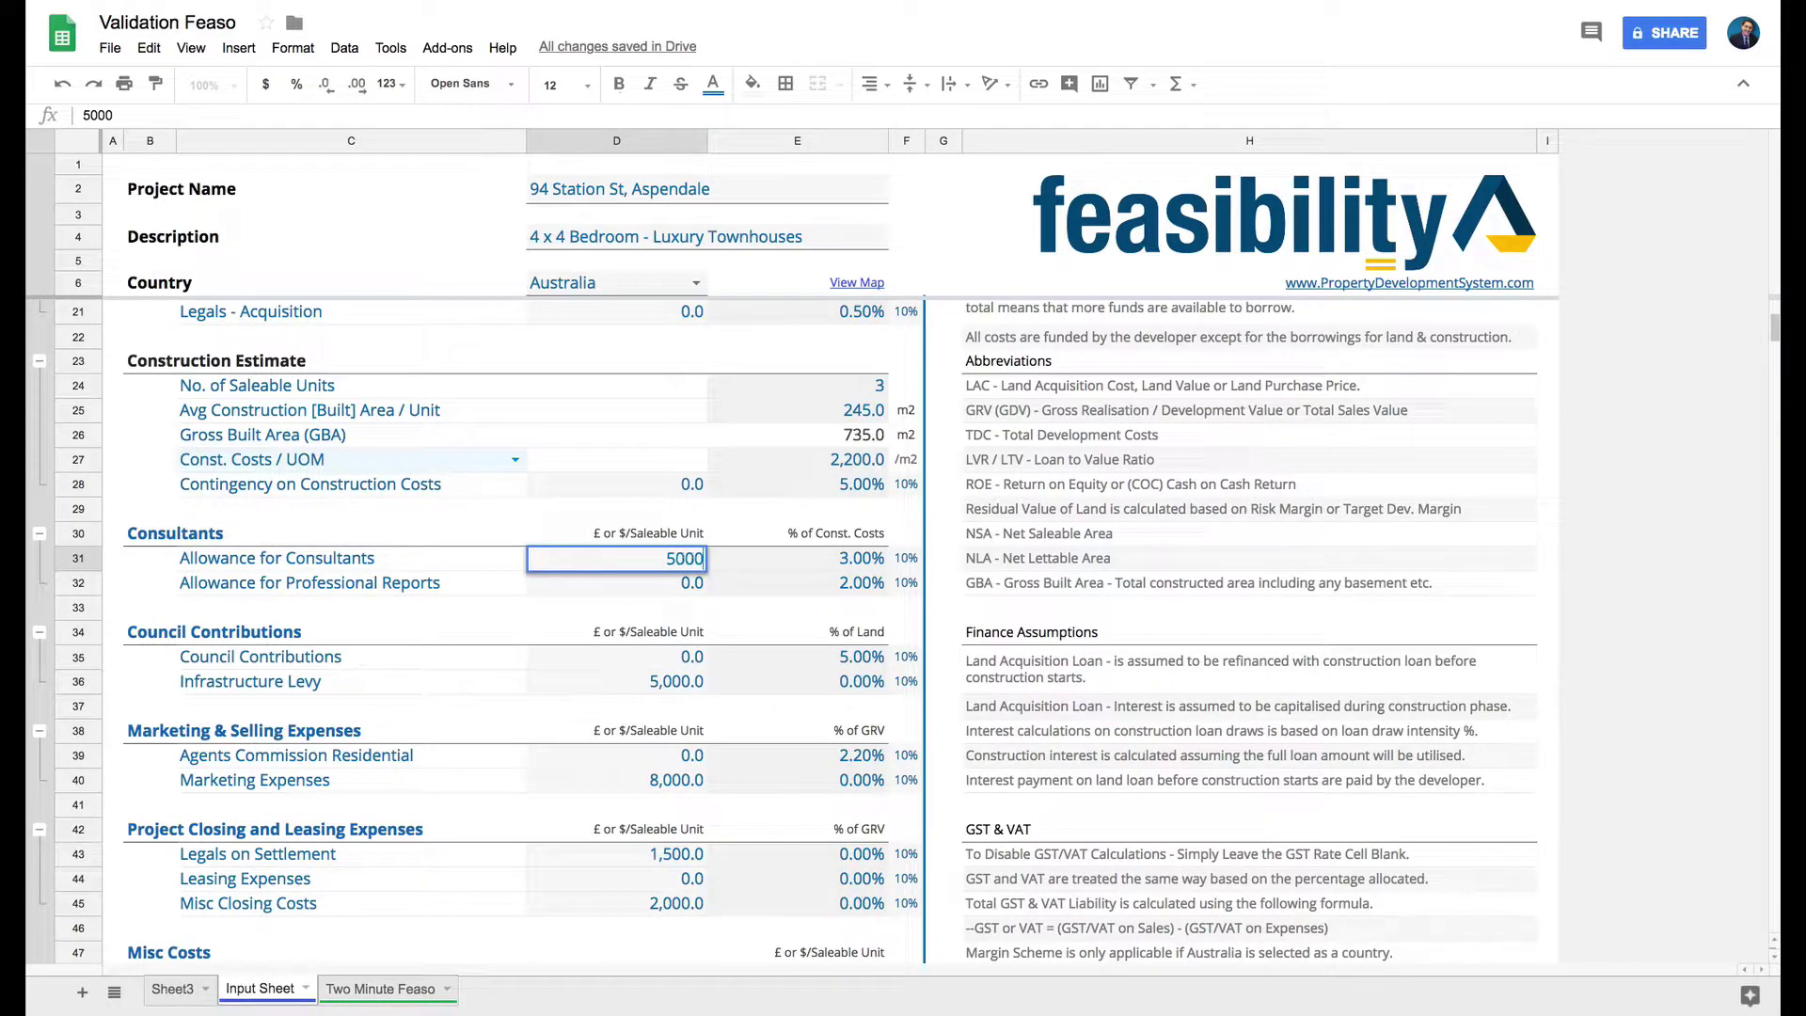
key(Return)
click(616, 558)
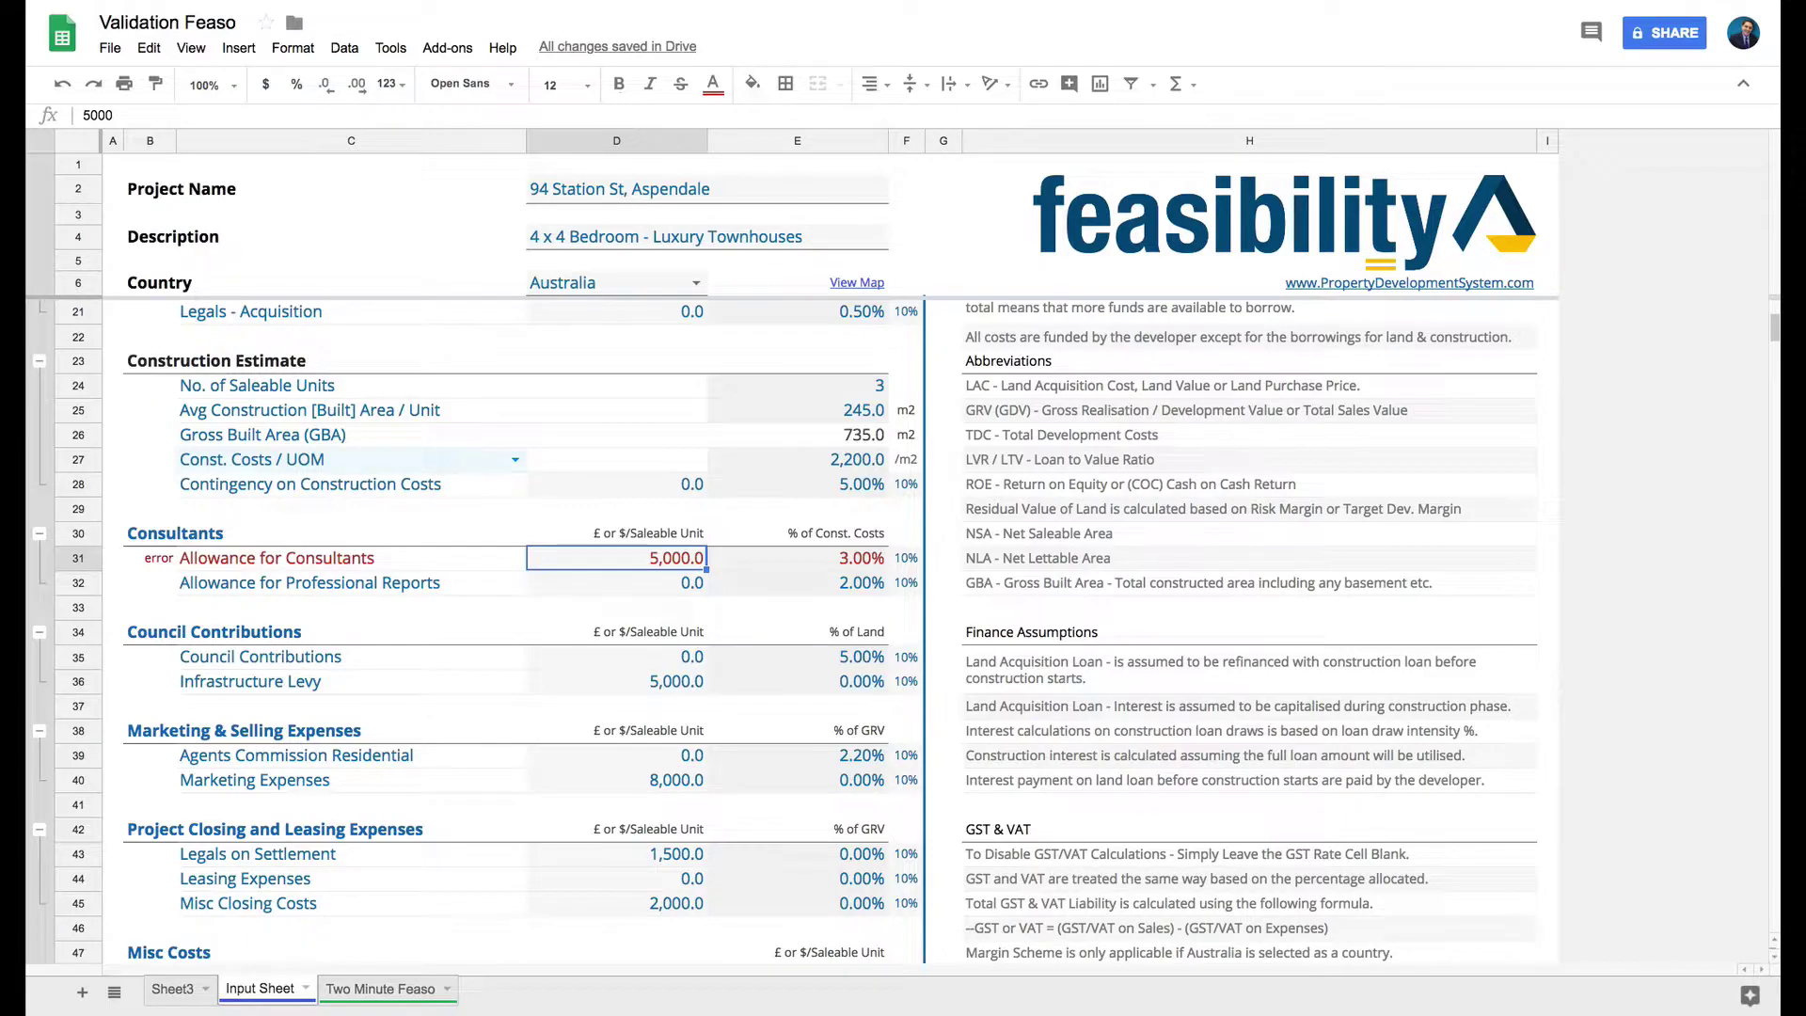
Compare the number of saleable units with the per-unit column headings of each cost section and the Consultants' percentage of construction costs.
click(775, 392)
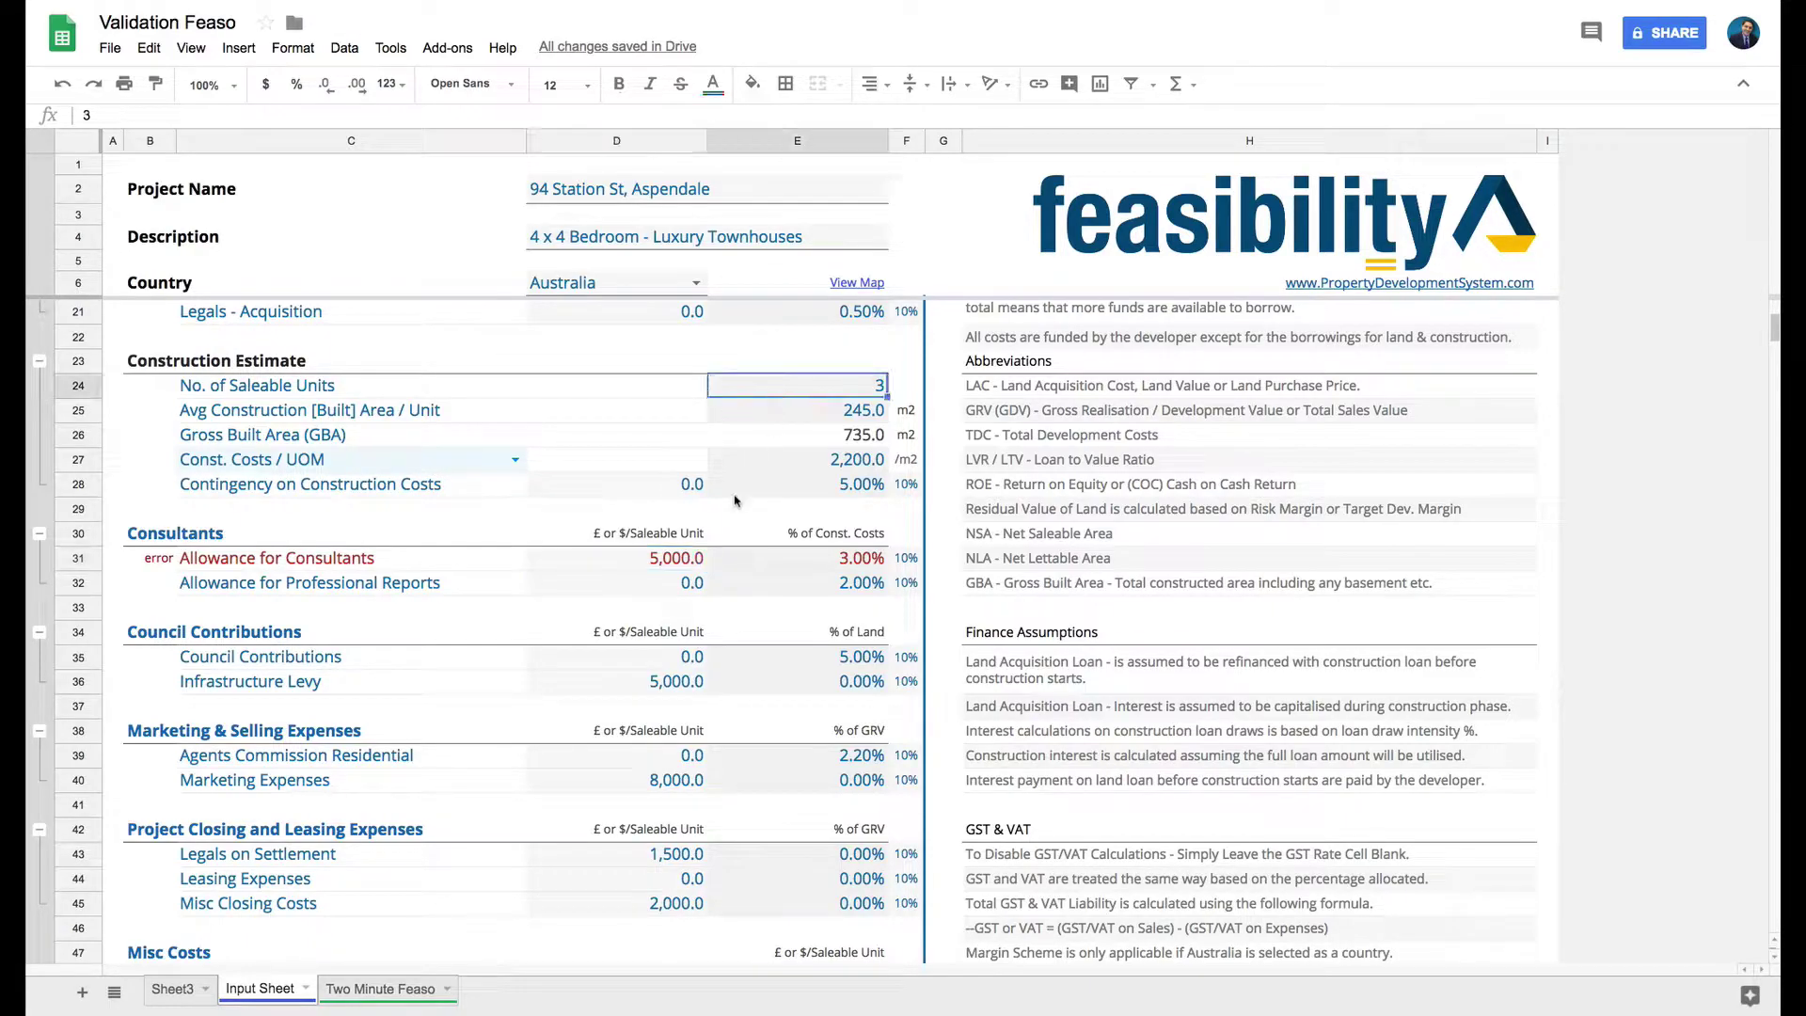
click(663, 563)
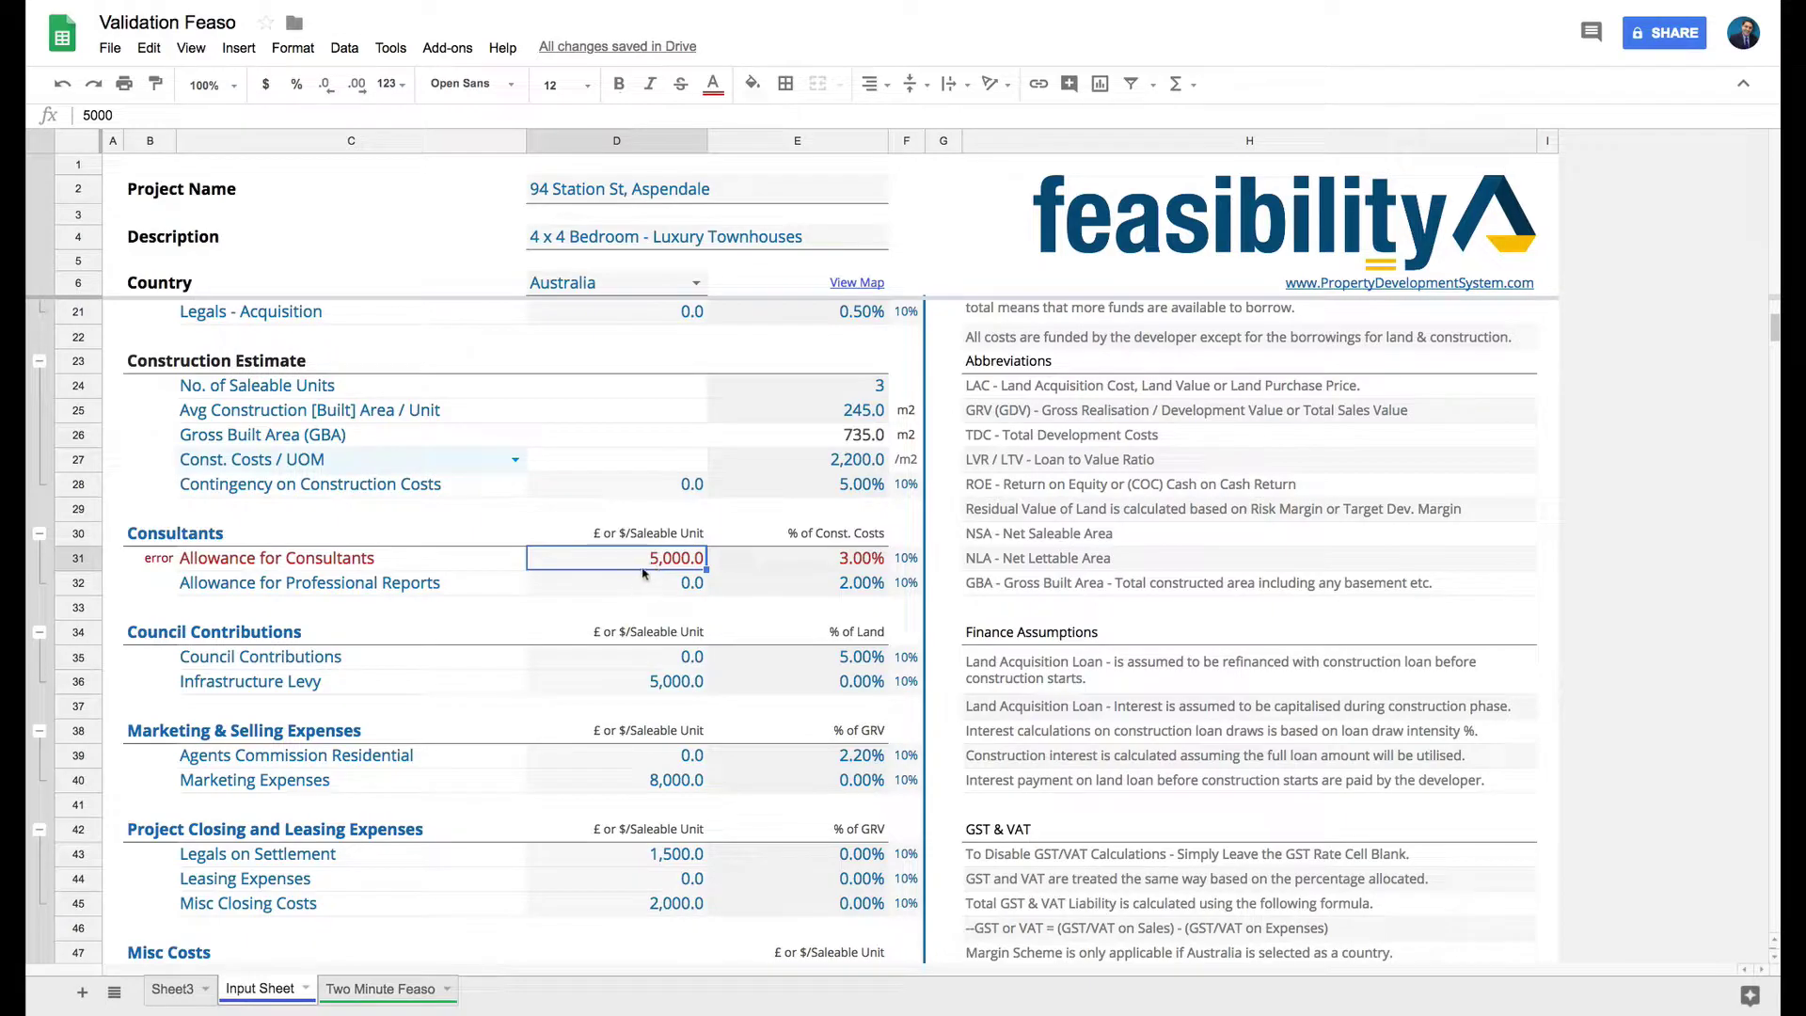
click(616, 534)
click(650, 636)
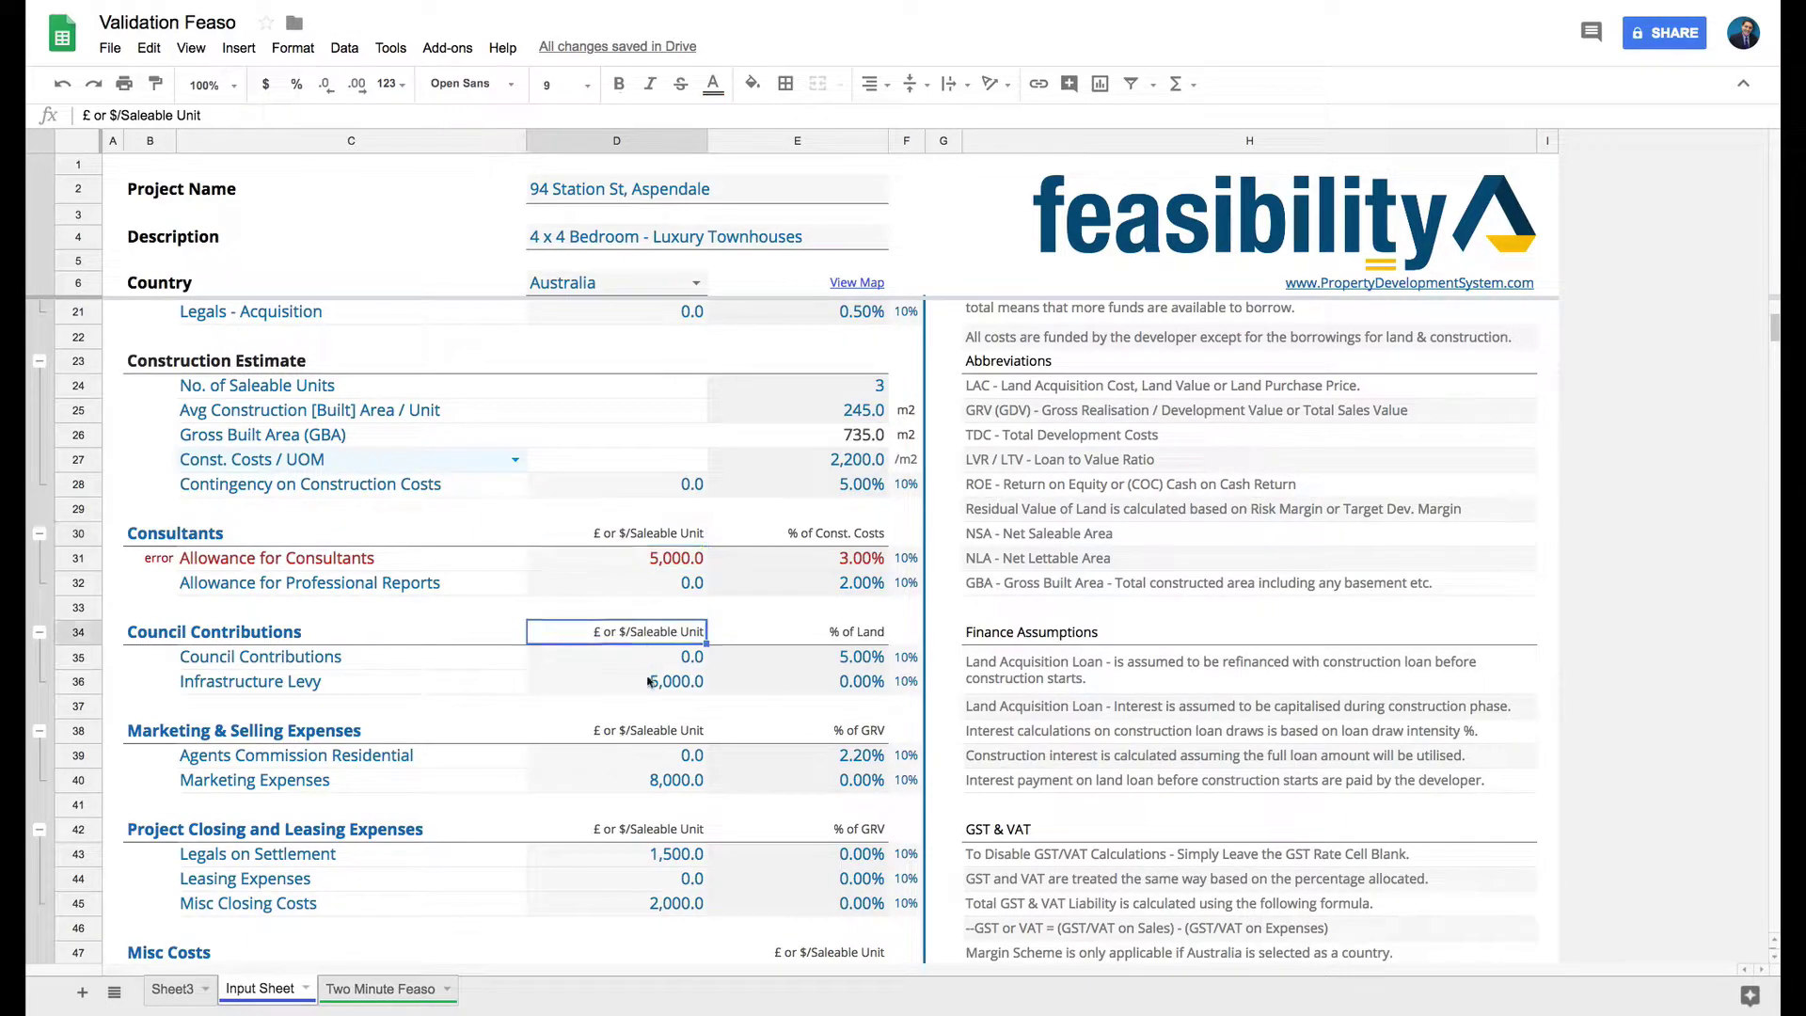
click(636, 731)
click(640, 833)
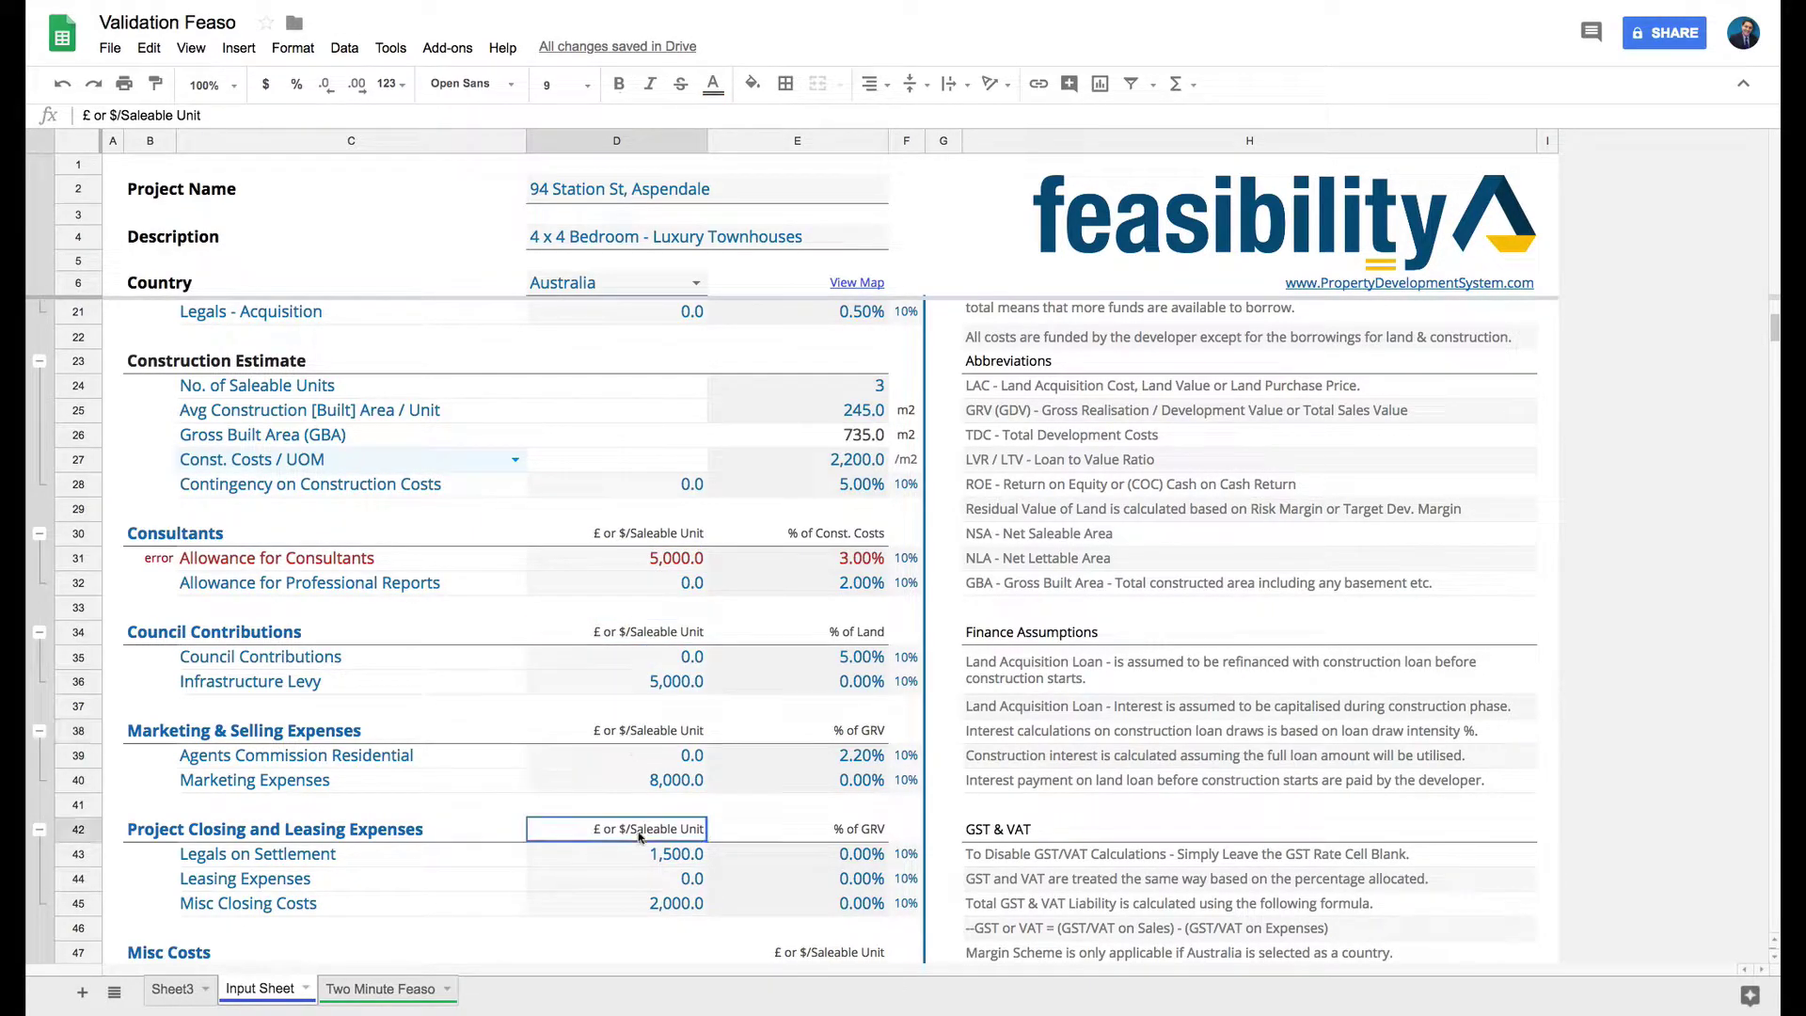
click(697, 563)
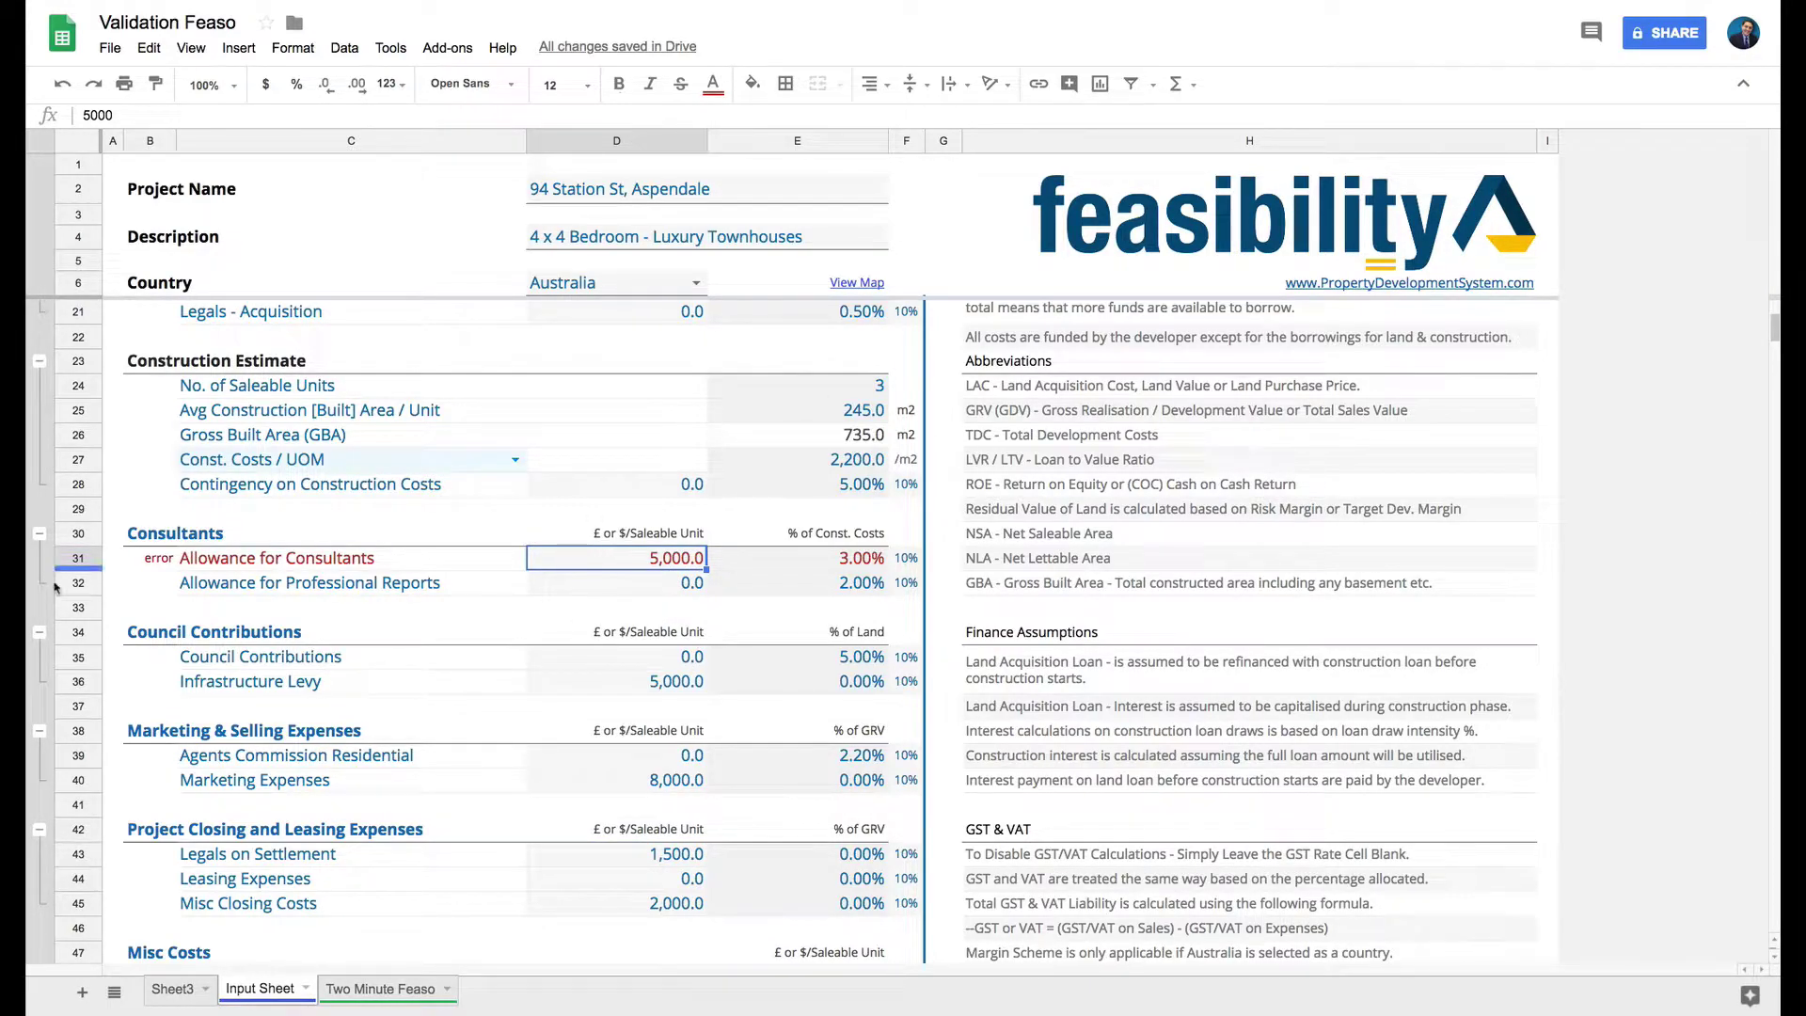
click(860, 542)
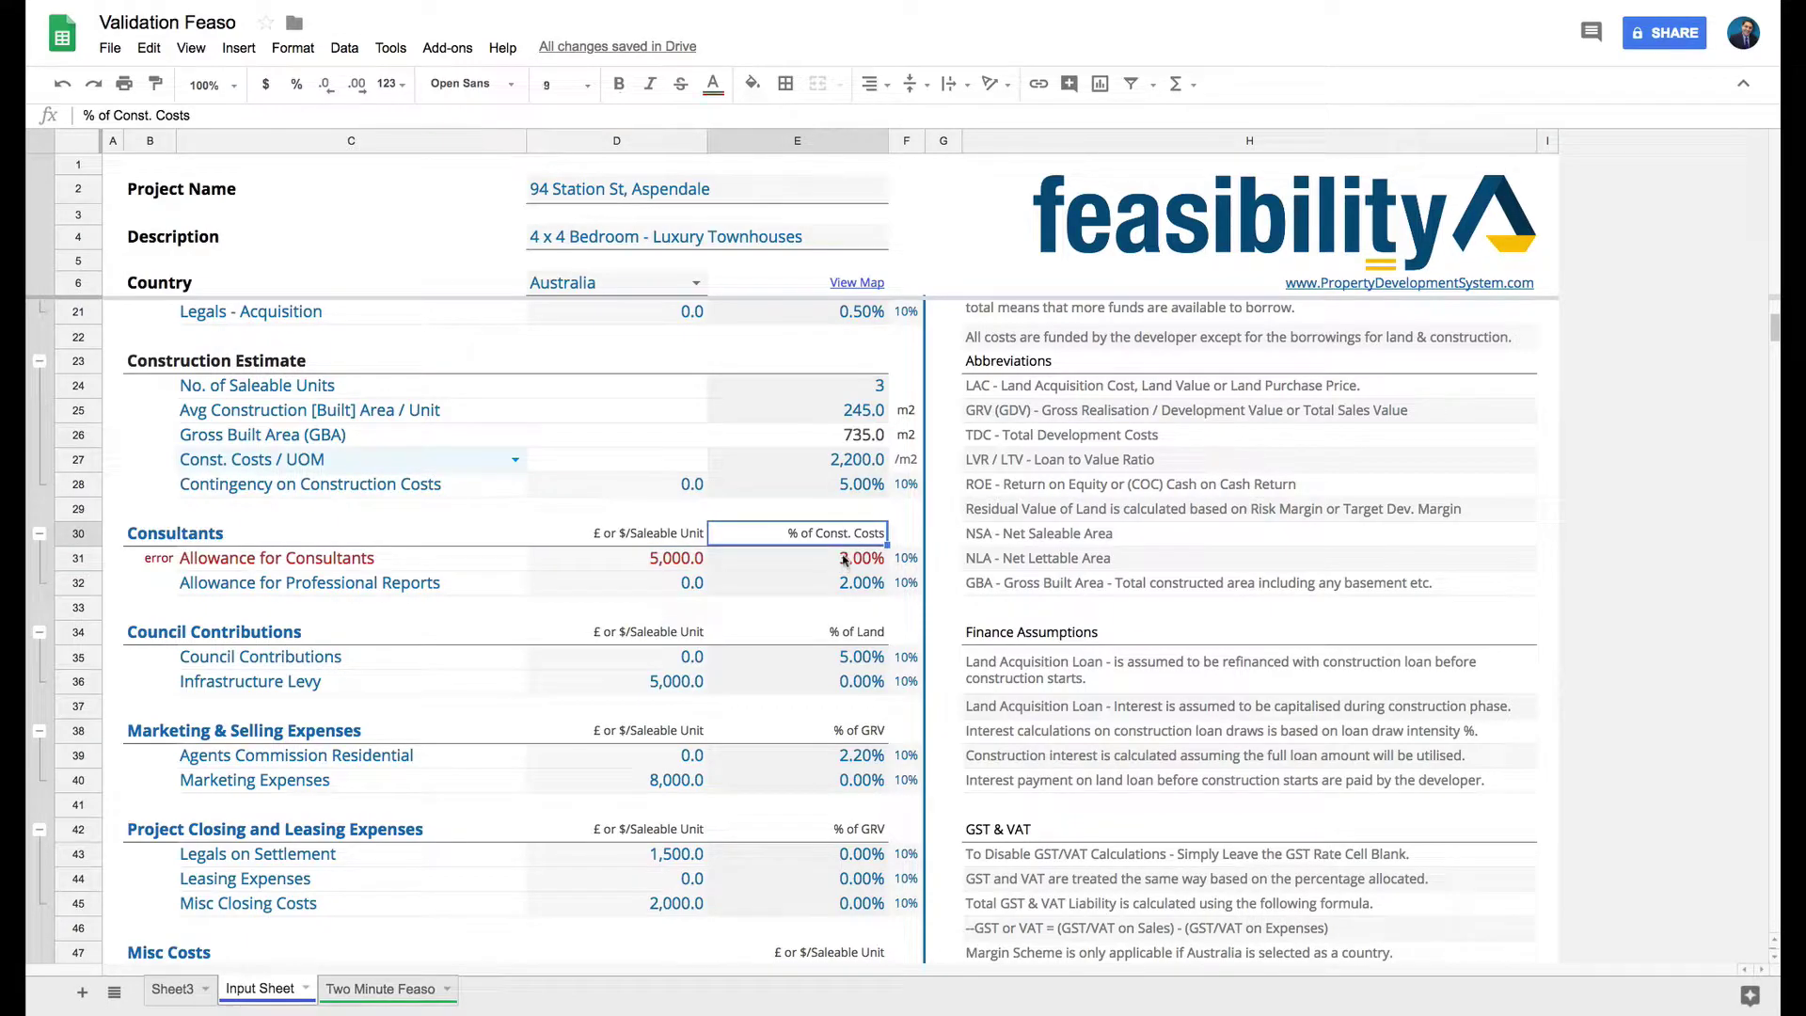
click(847, 561)
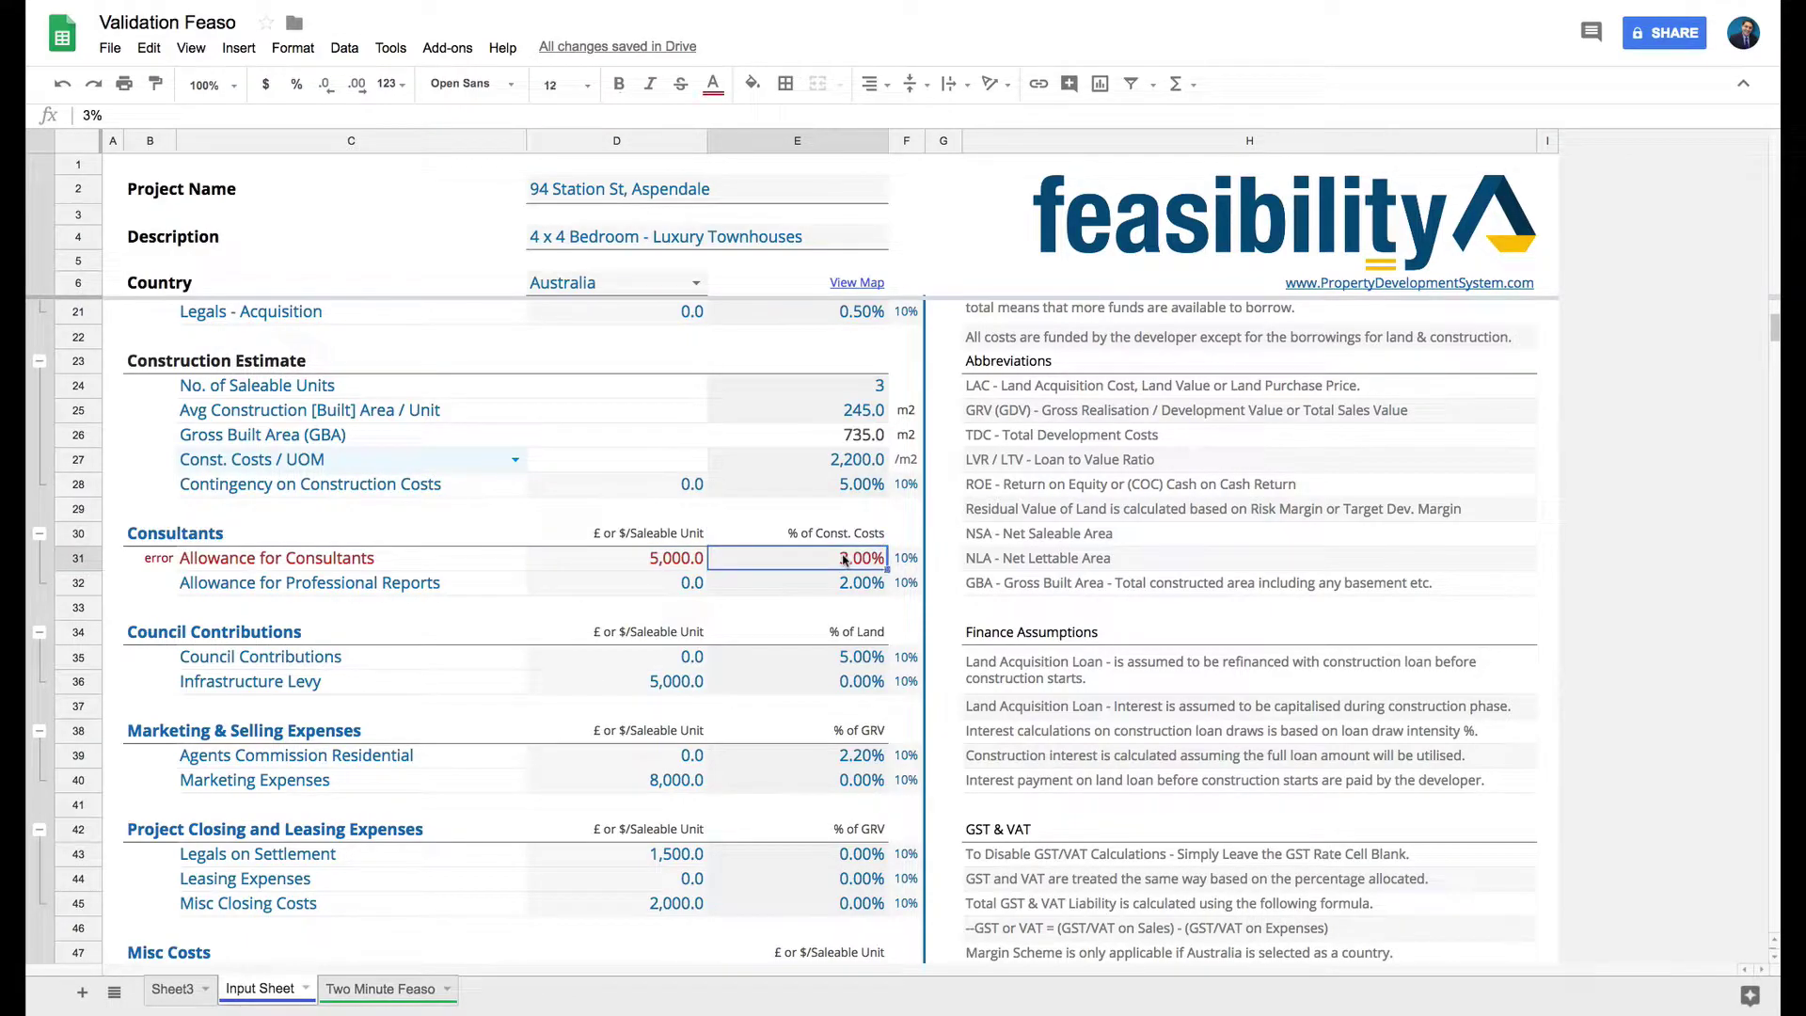
Reset the per-saleable-unit amount for Allowance for Consultants to 0.
click(657, 561)
text(0)
key(Return)
key(Up)
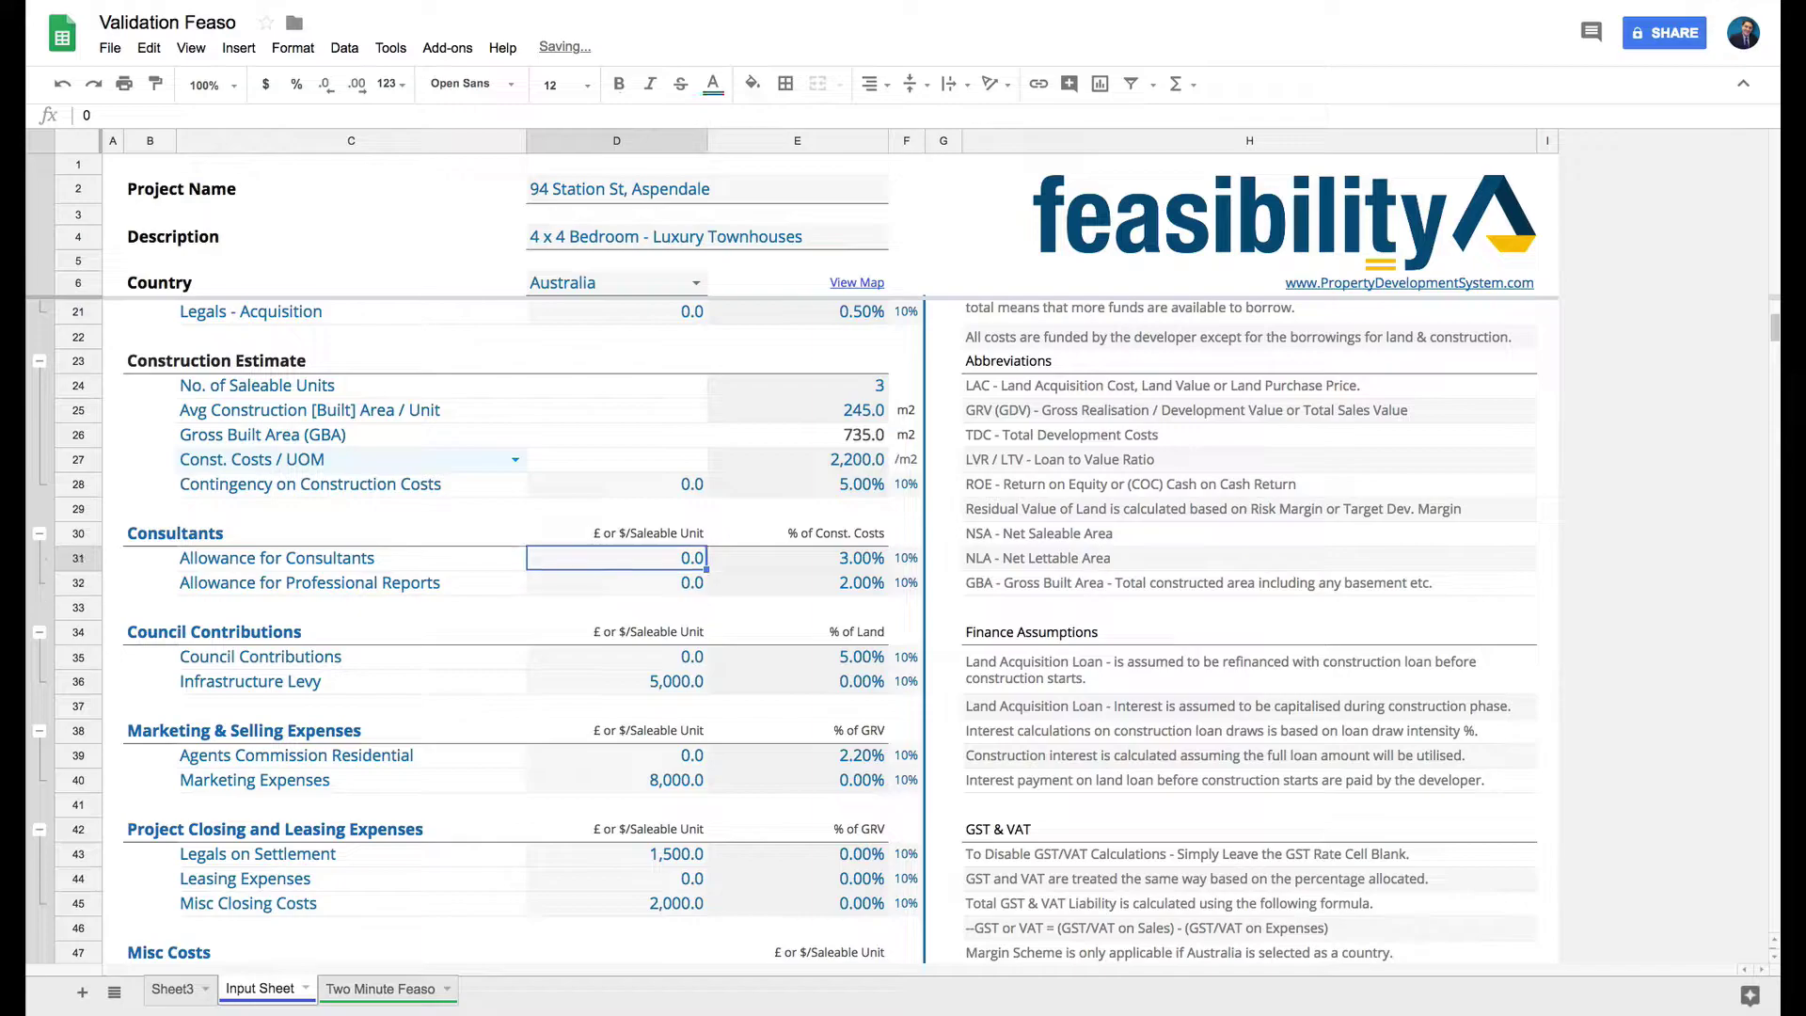
key(Right)
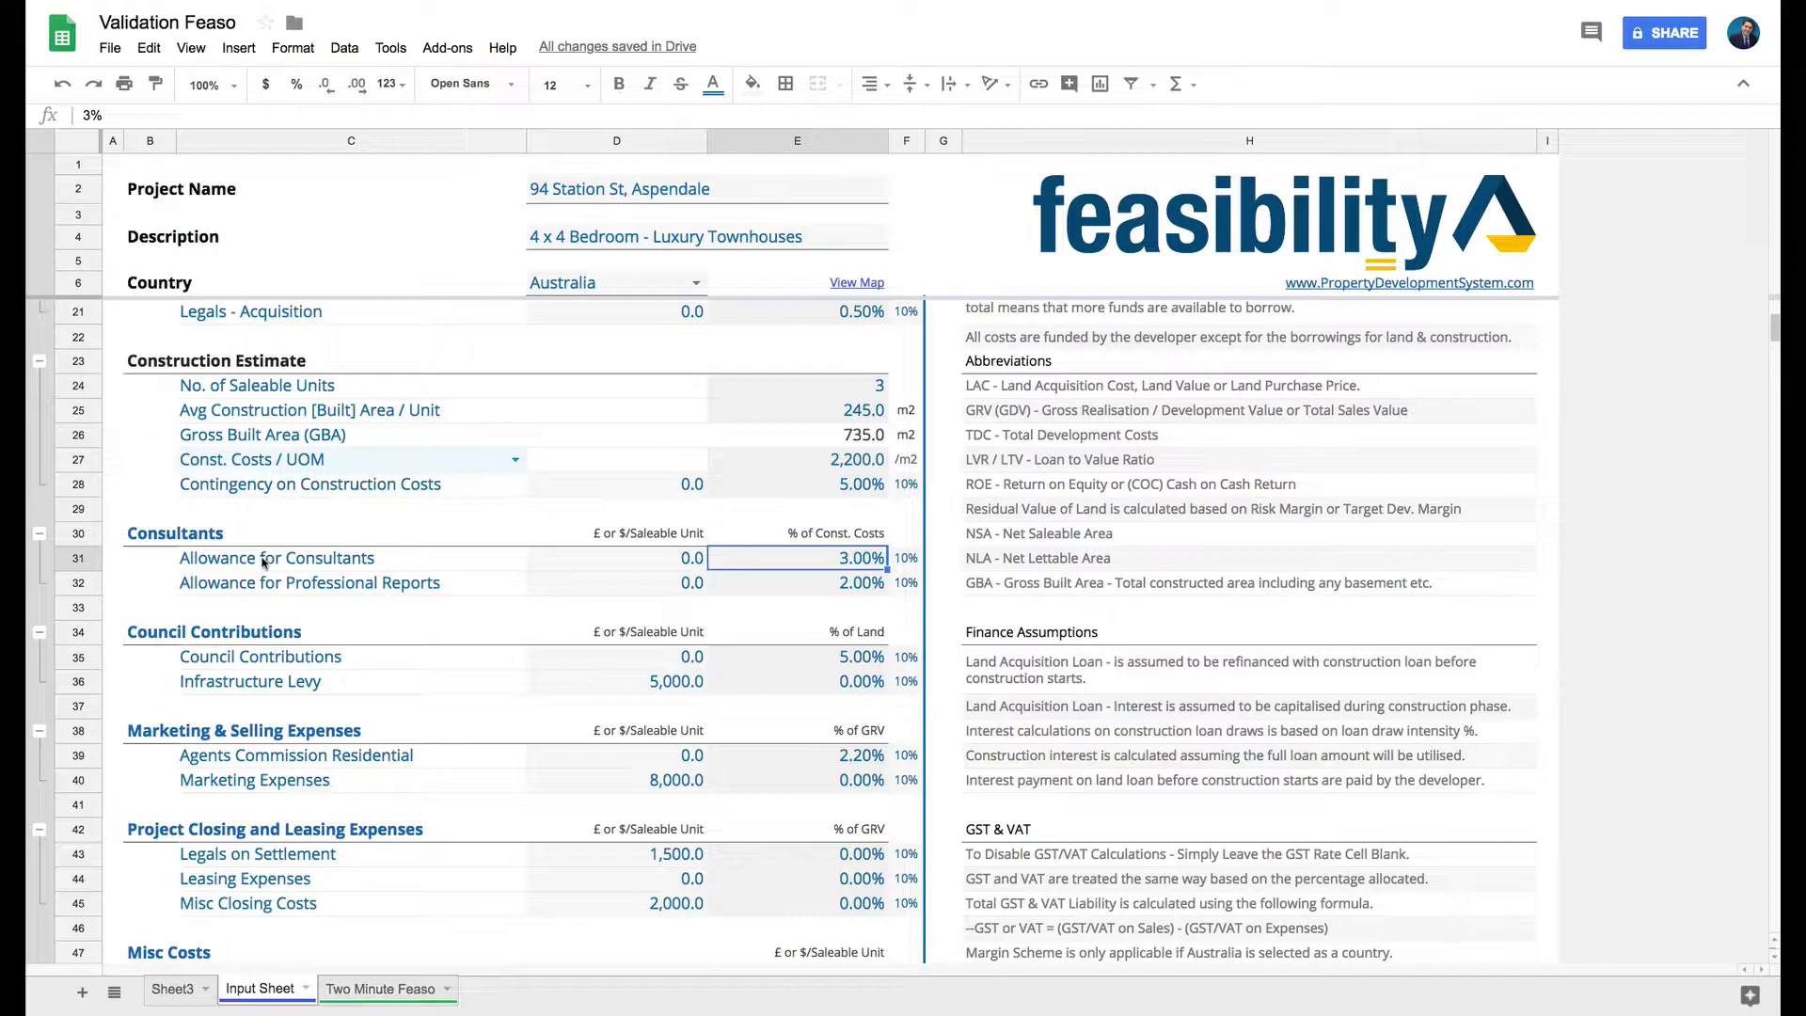
Examine the percentages of construction costs used for Allowance for Consultants and Allowance for Professional Reports.
scroll(843, 535, up, 1)
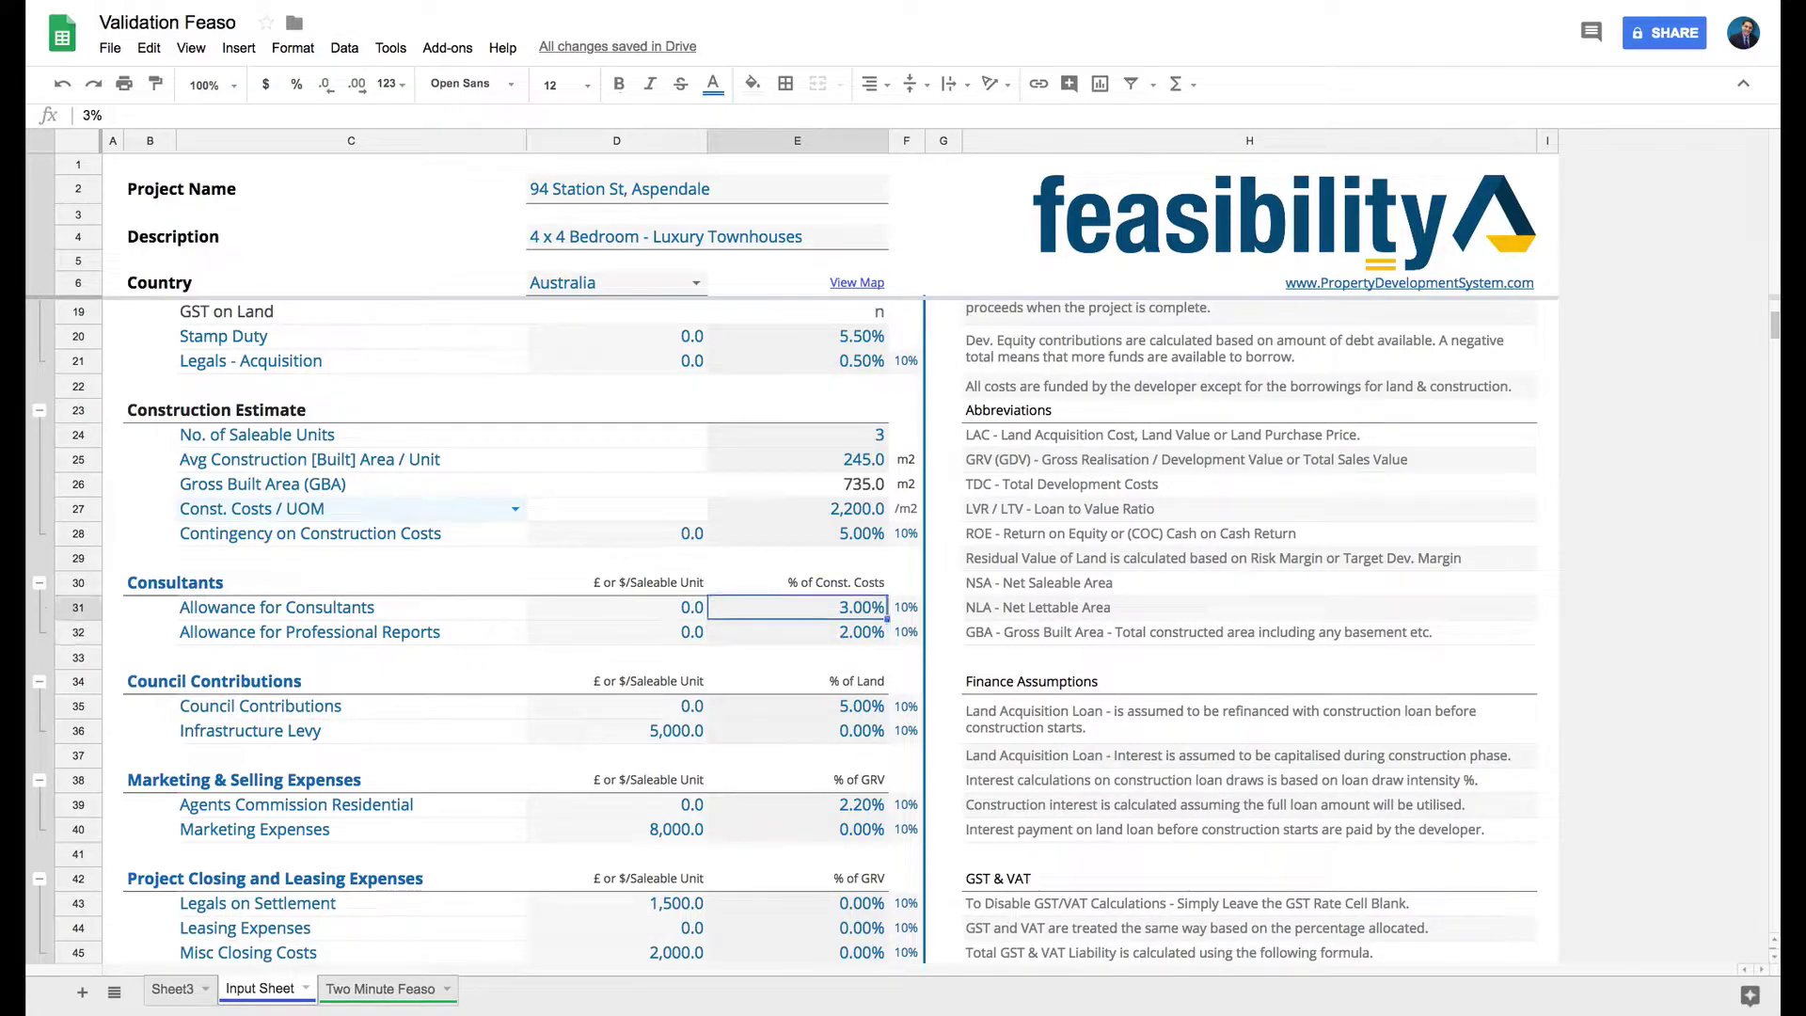
scroll(832, 613, down, 1)
scroll(831, 613, down, 2)
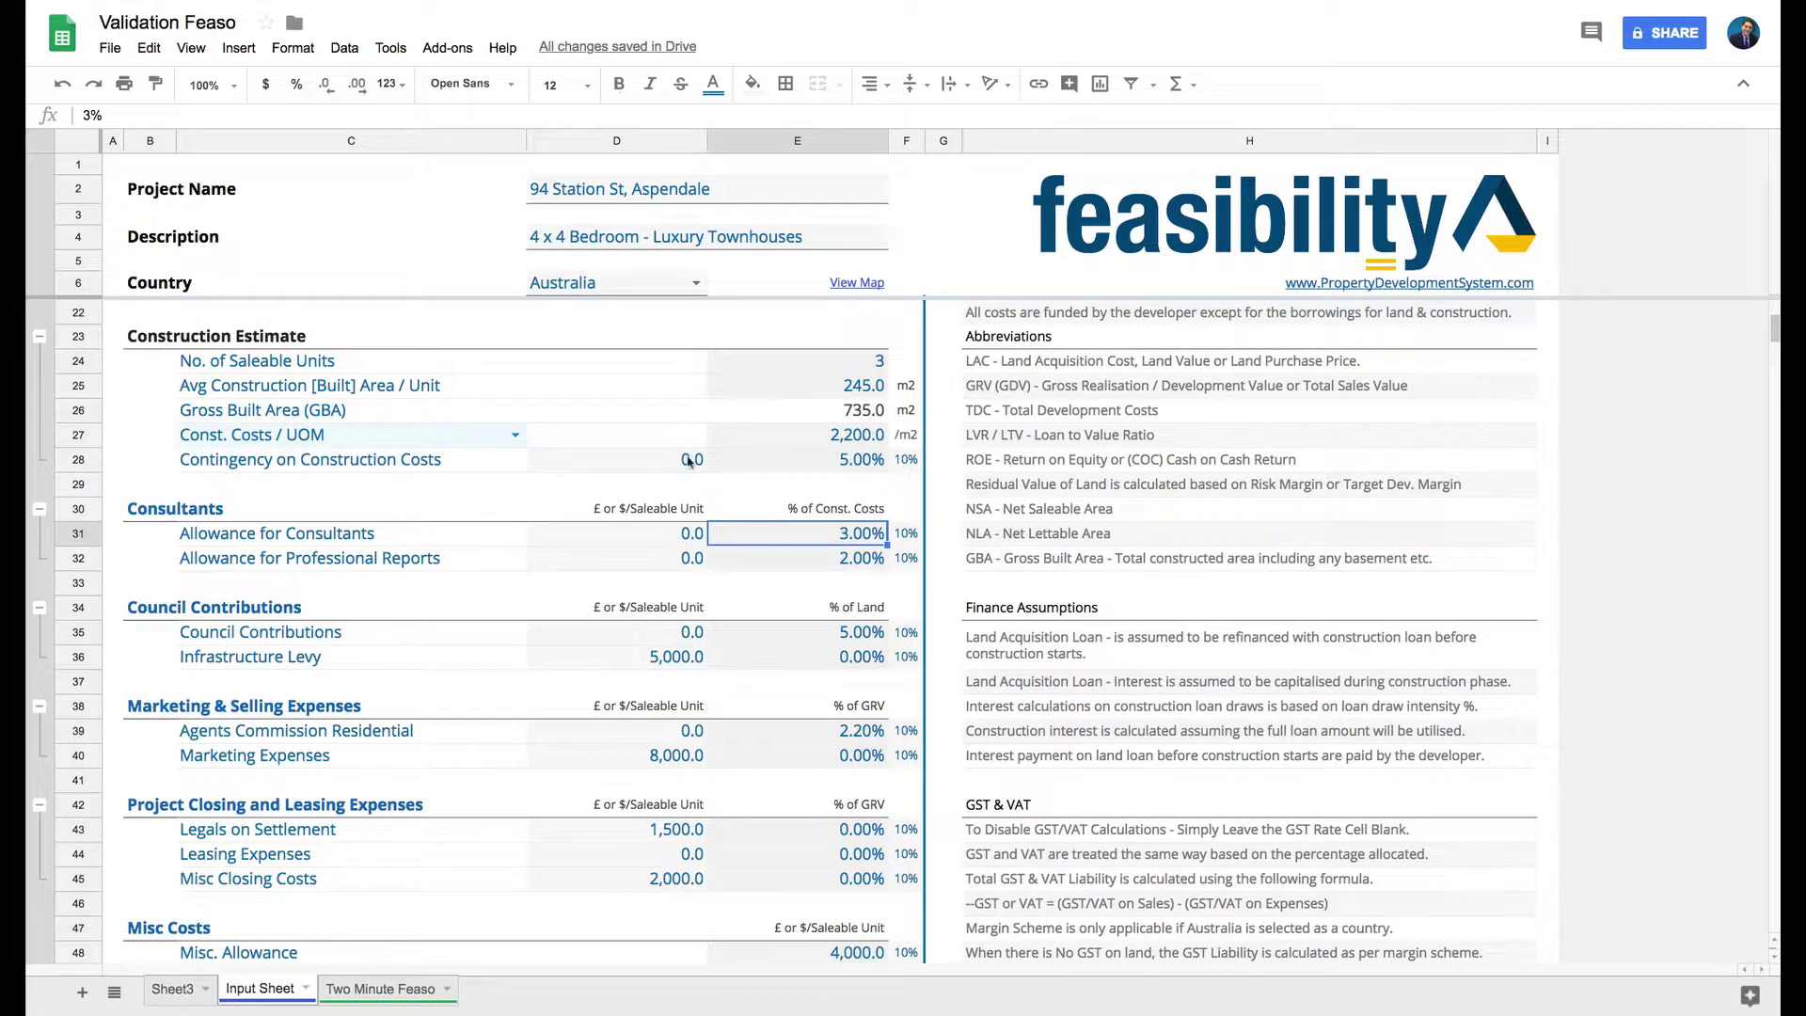
click(237, 561)
click(849, 516)
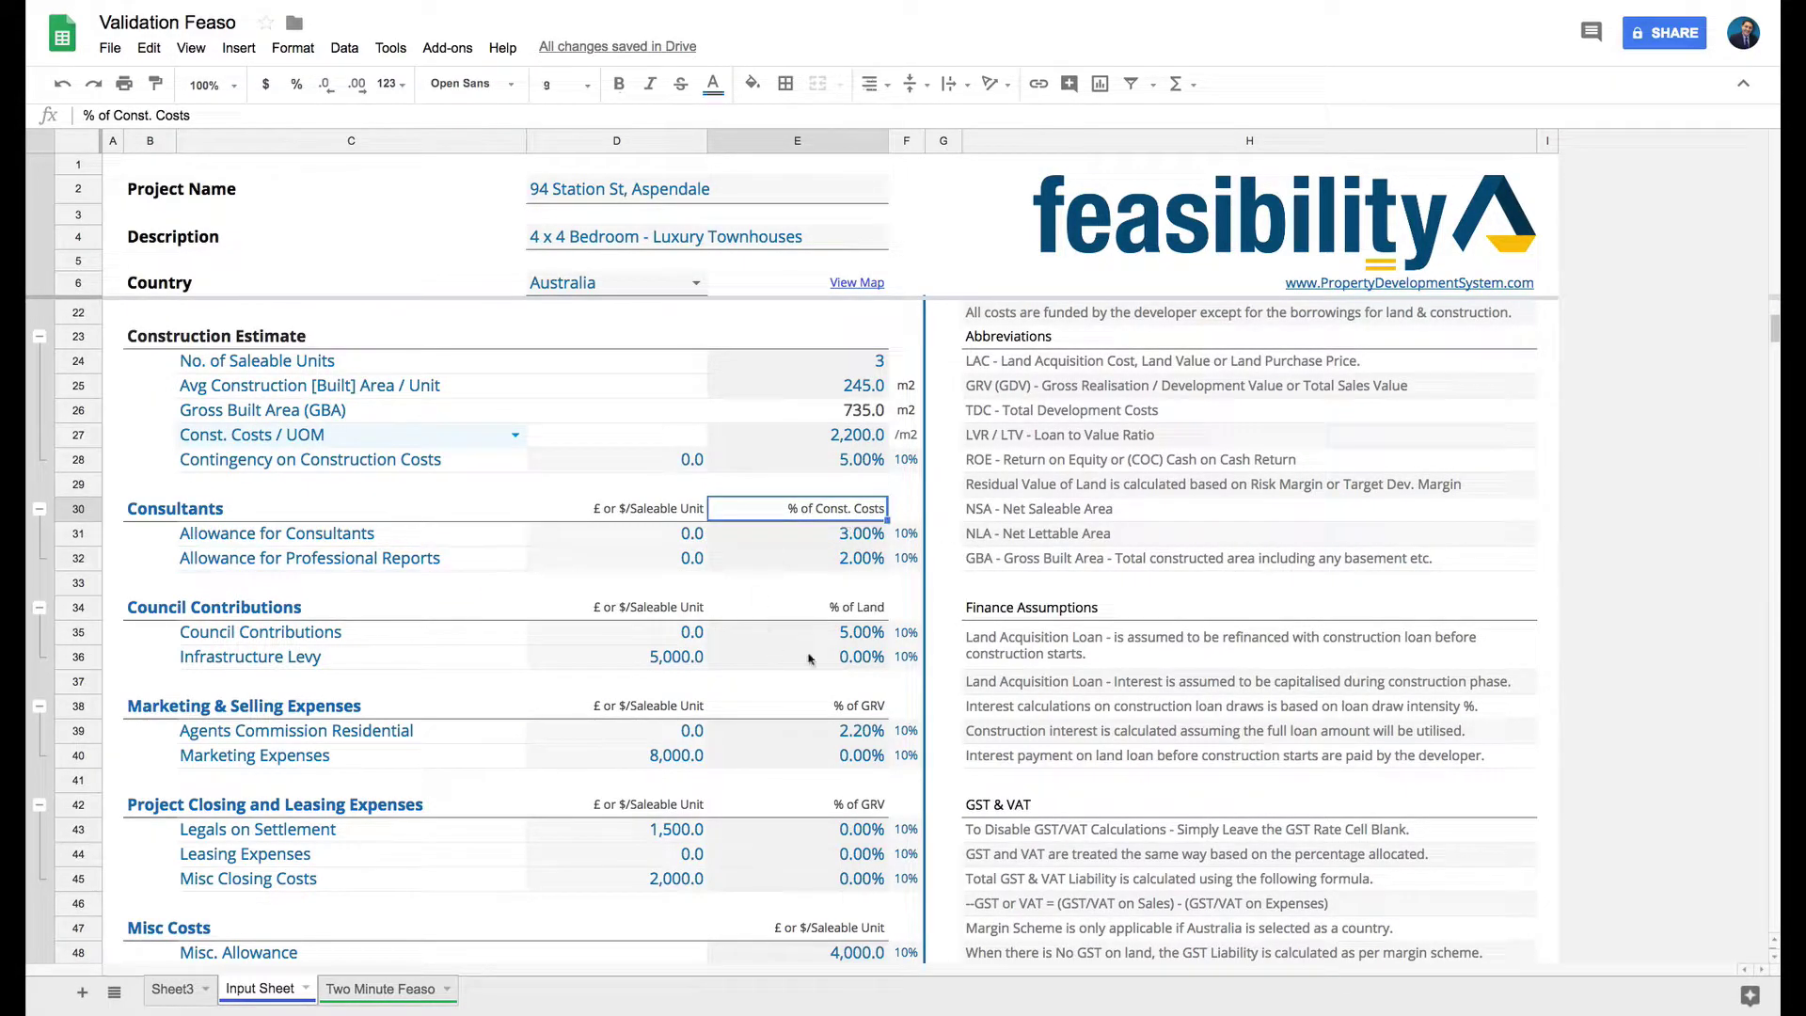
click(831, 533)
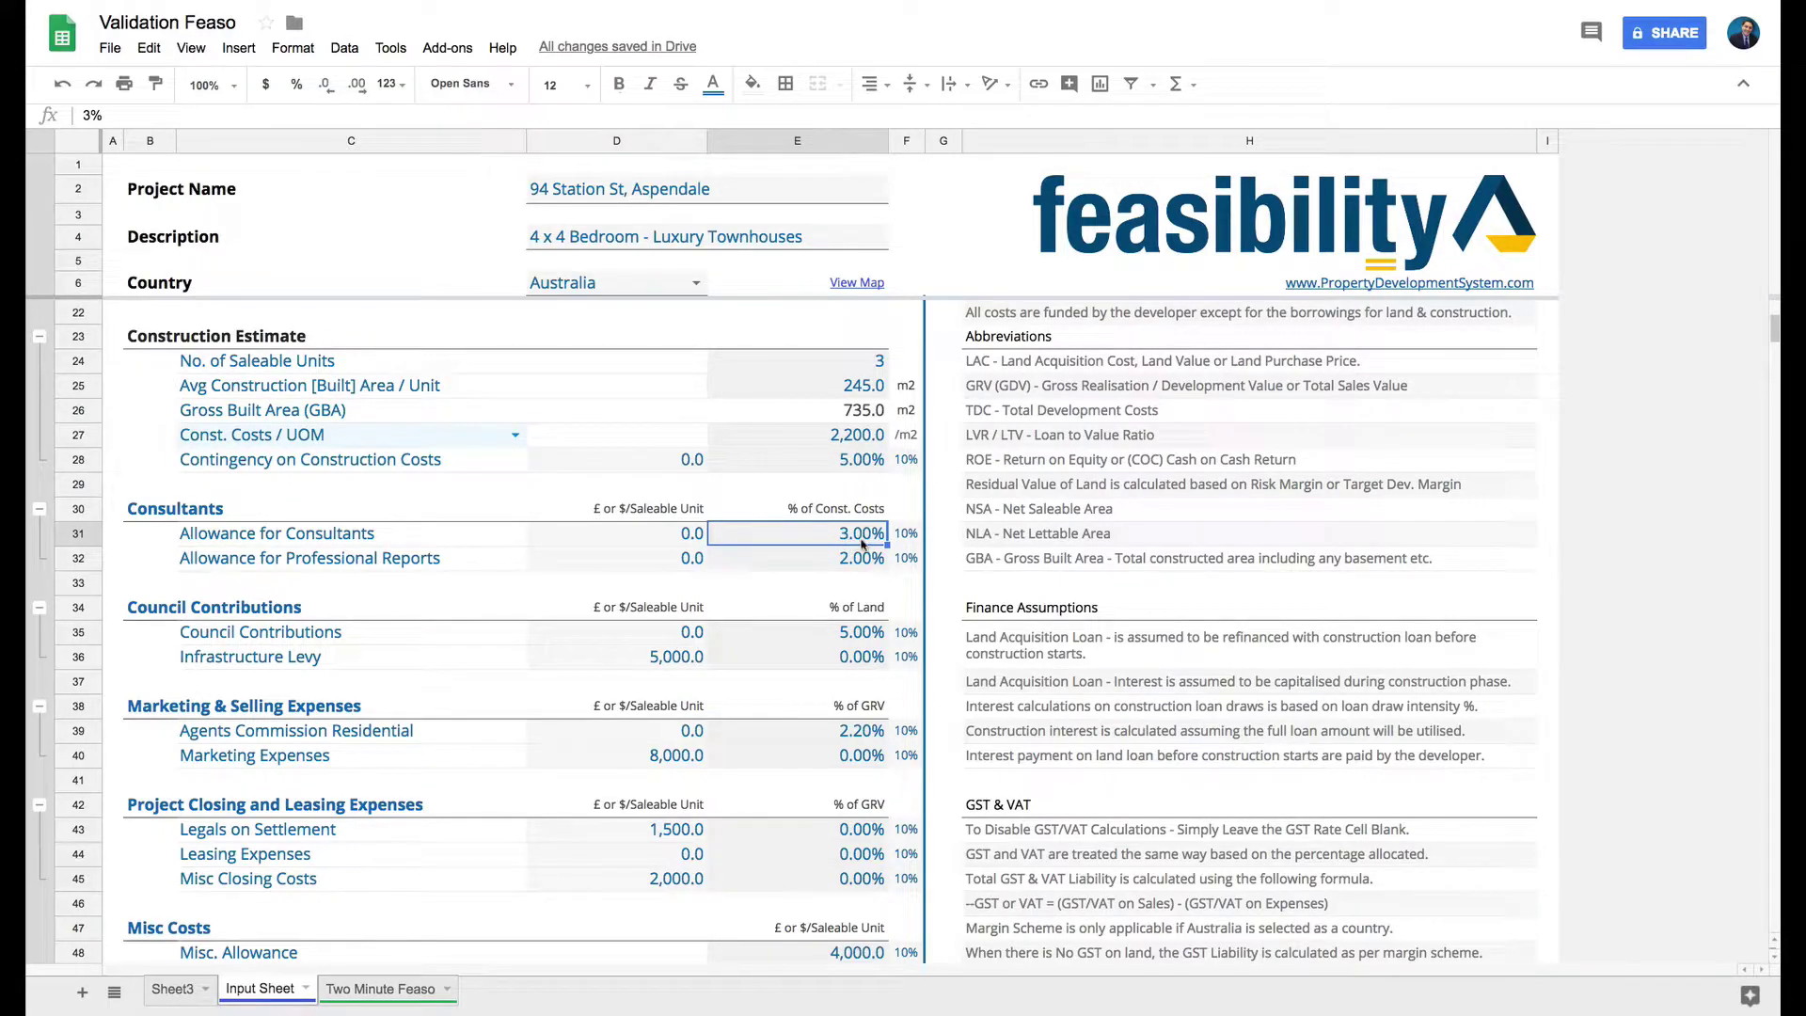
click(373, 547)
click(316, 563)
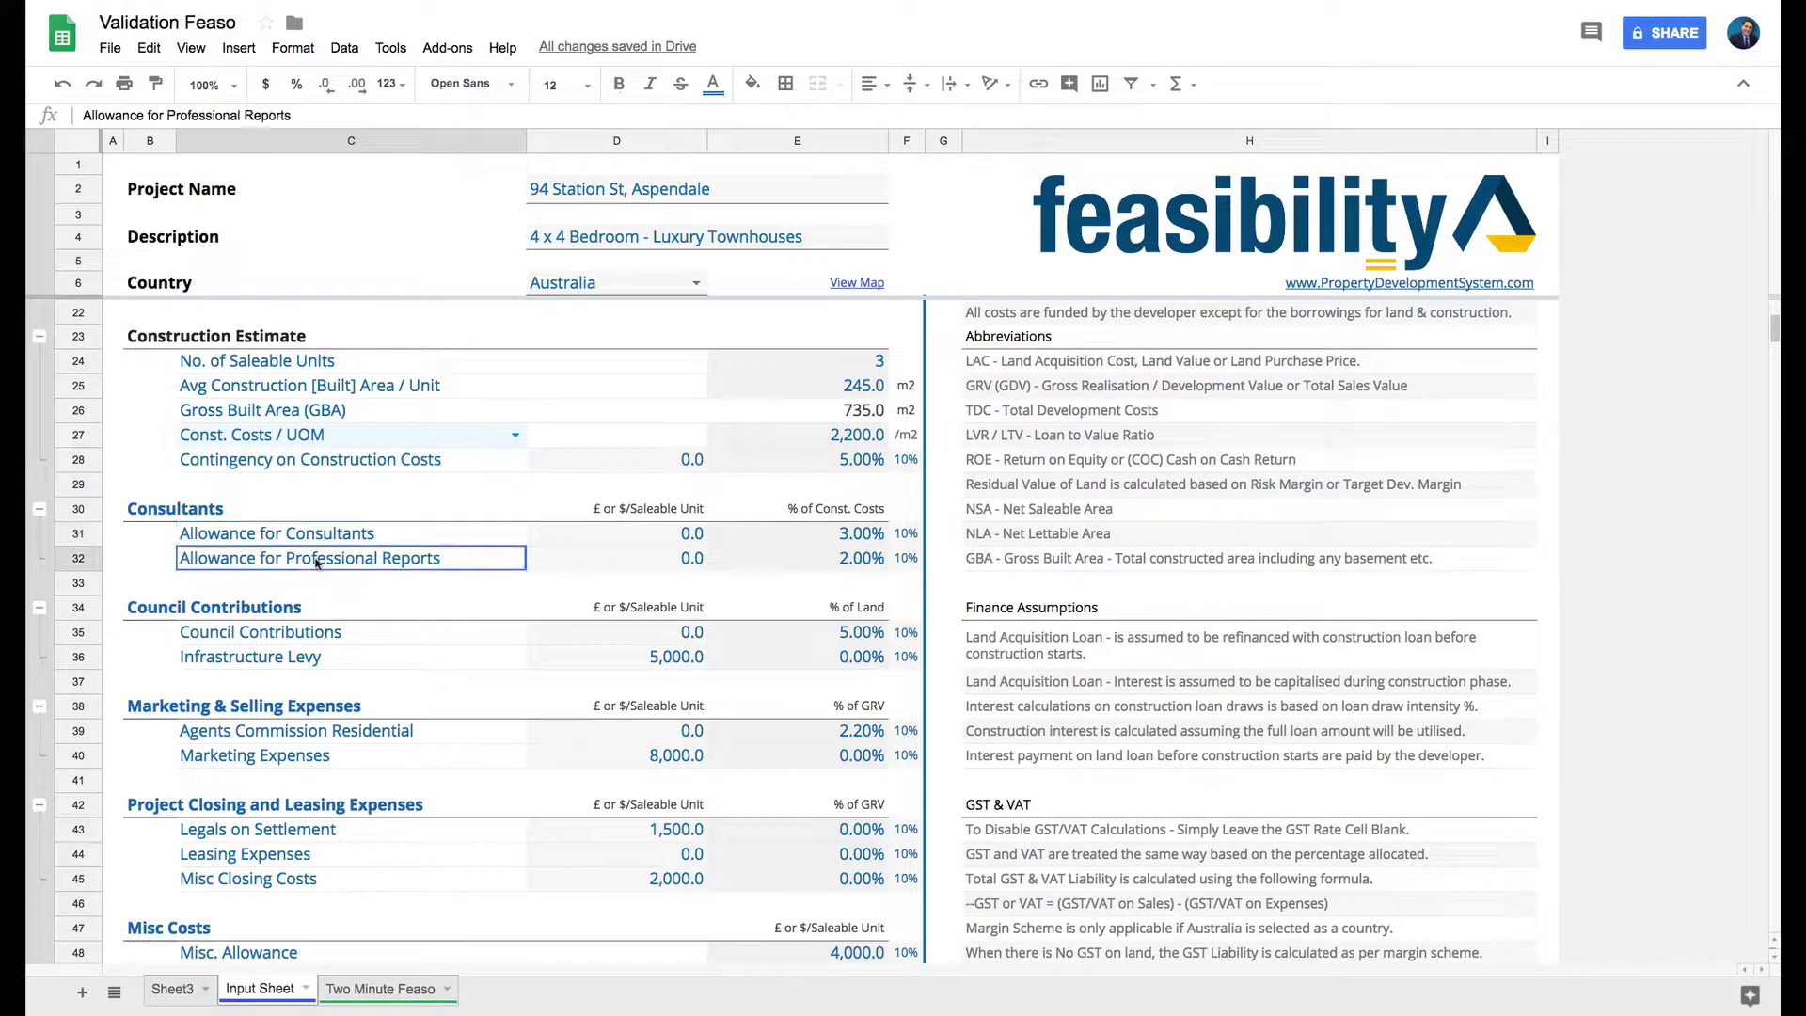
click(823, 557)
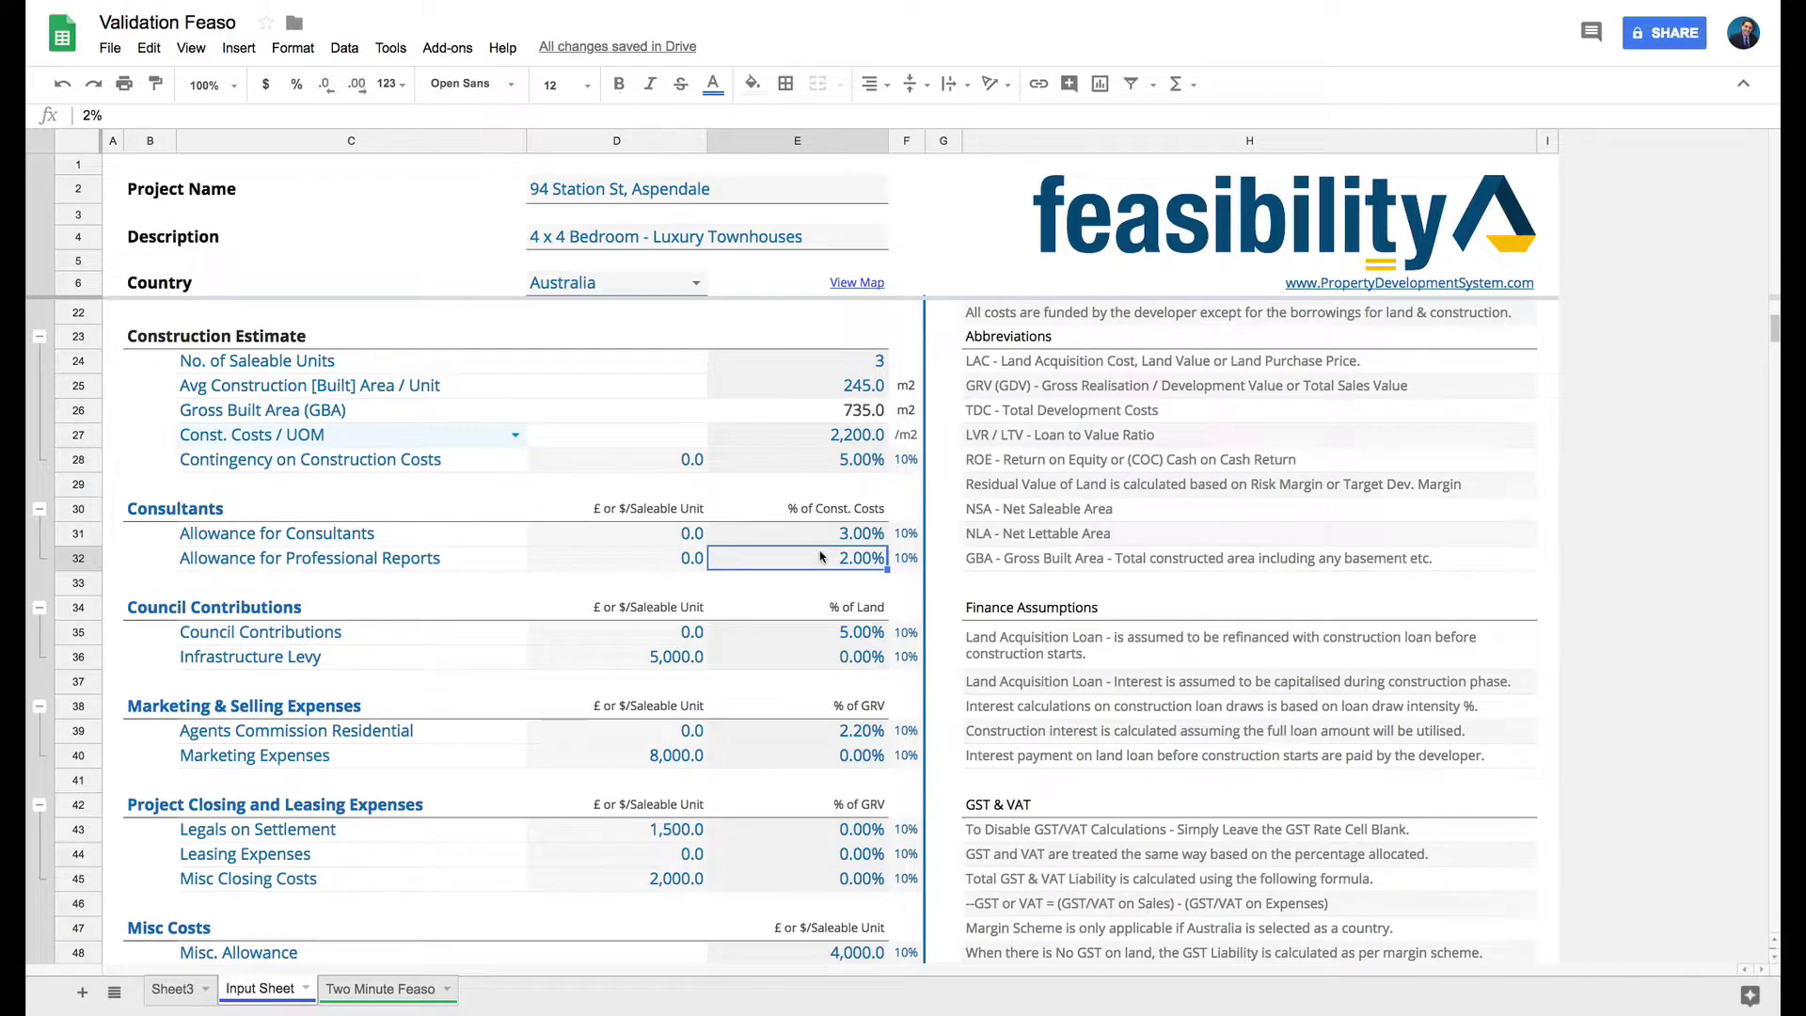
Set Allowance for Professional Reports to 3% of construction costs, and raise it to 3.5%.
scroll(821, 557, down, 1)
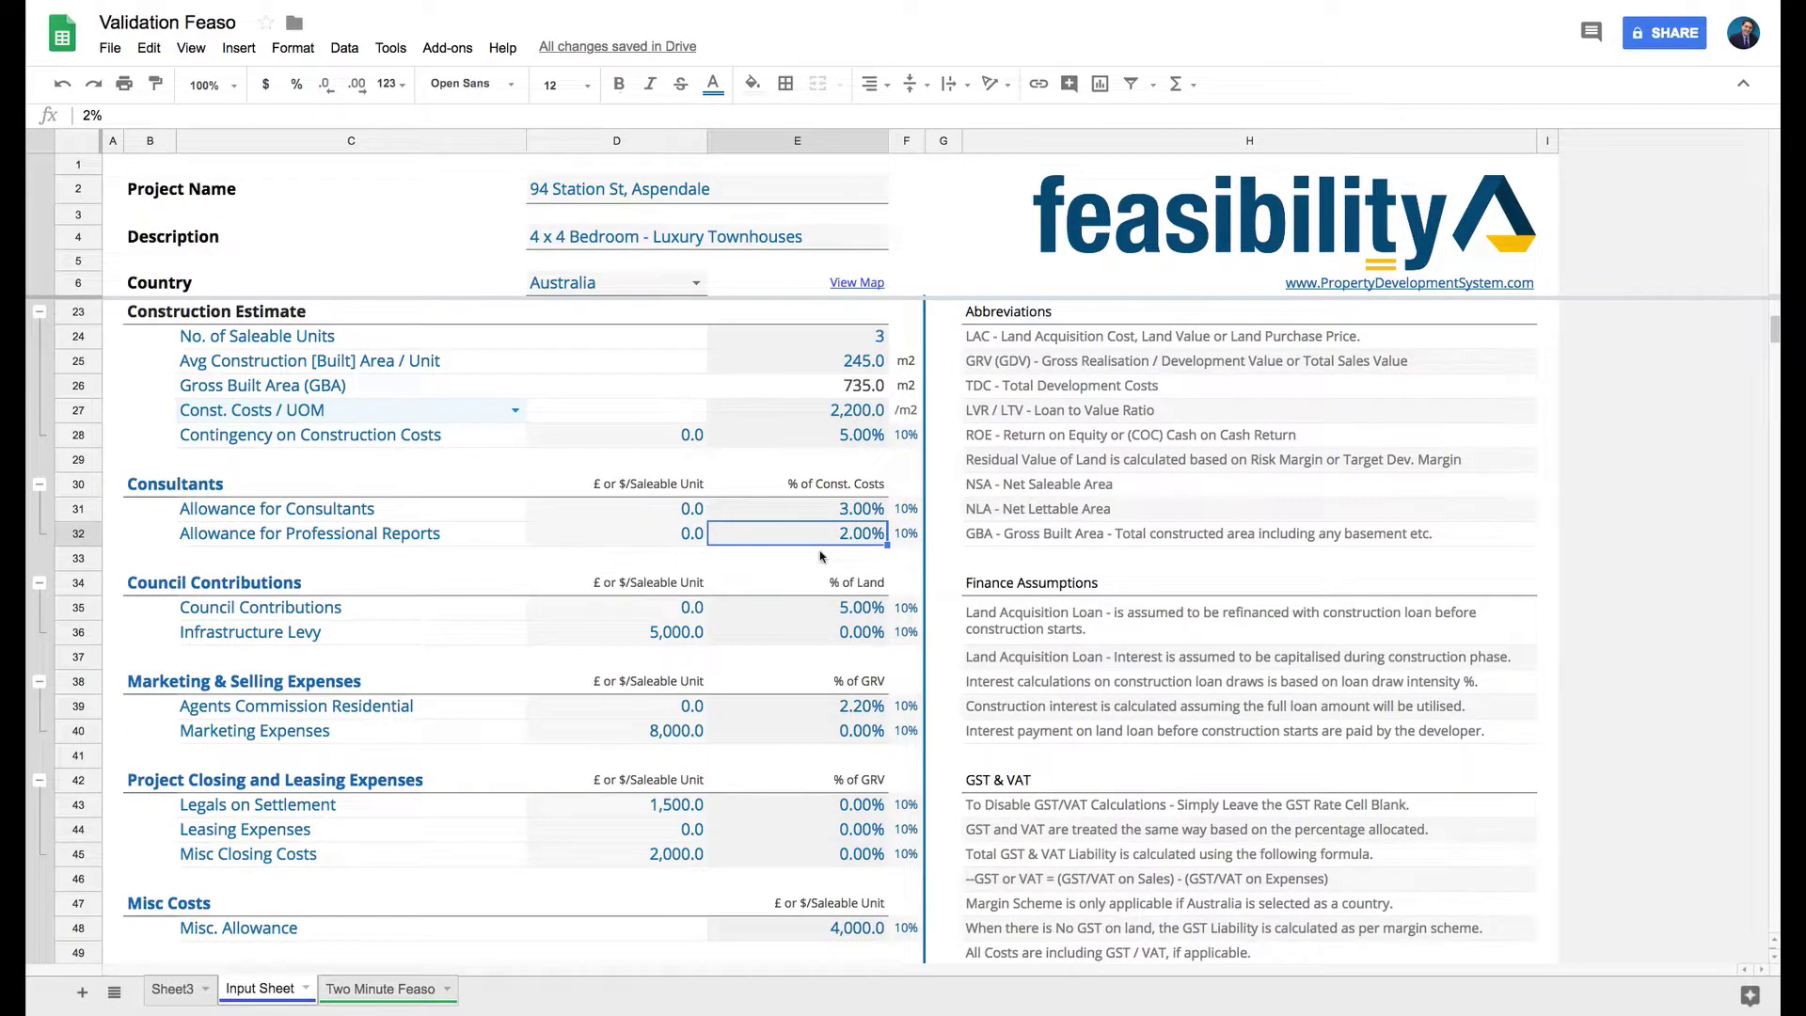
text(3)
key(Return)
click(823, 533)
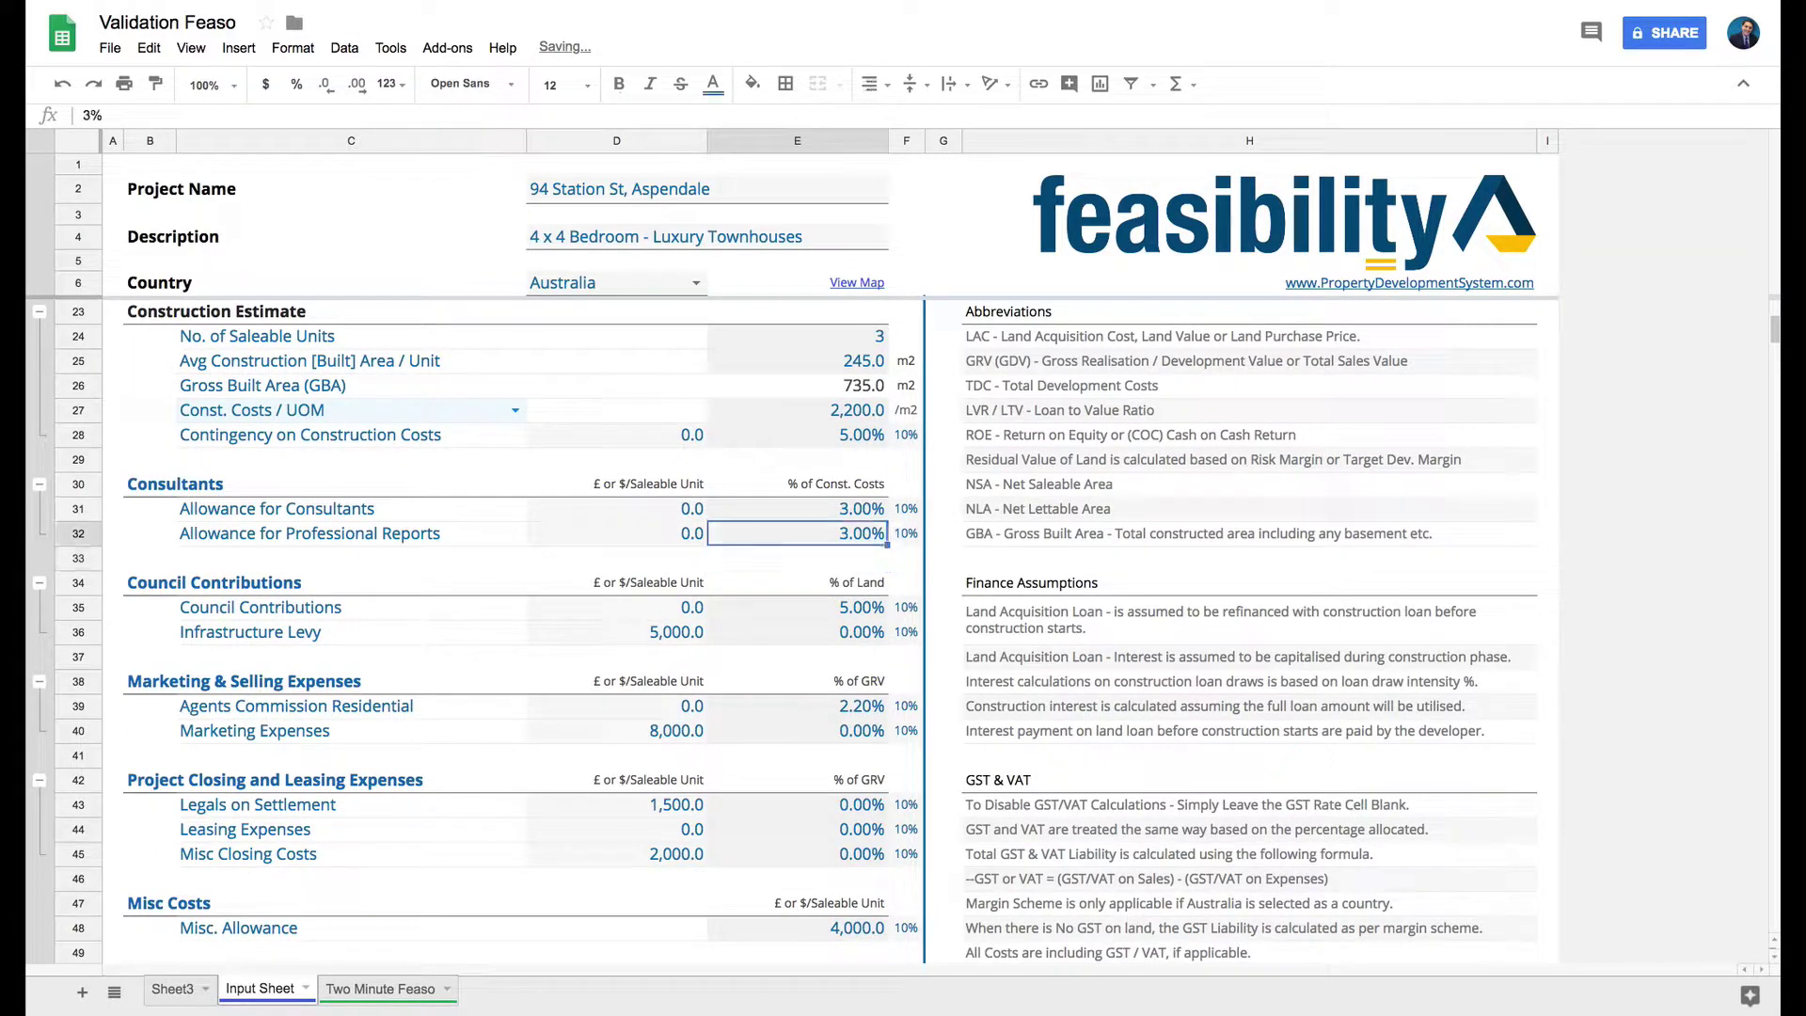
text(3.5)
key(Return)
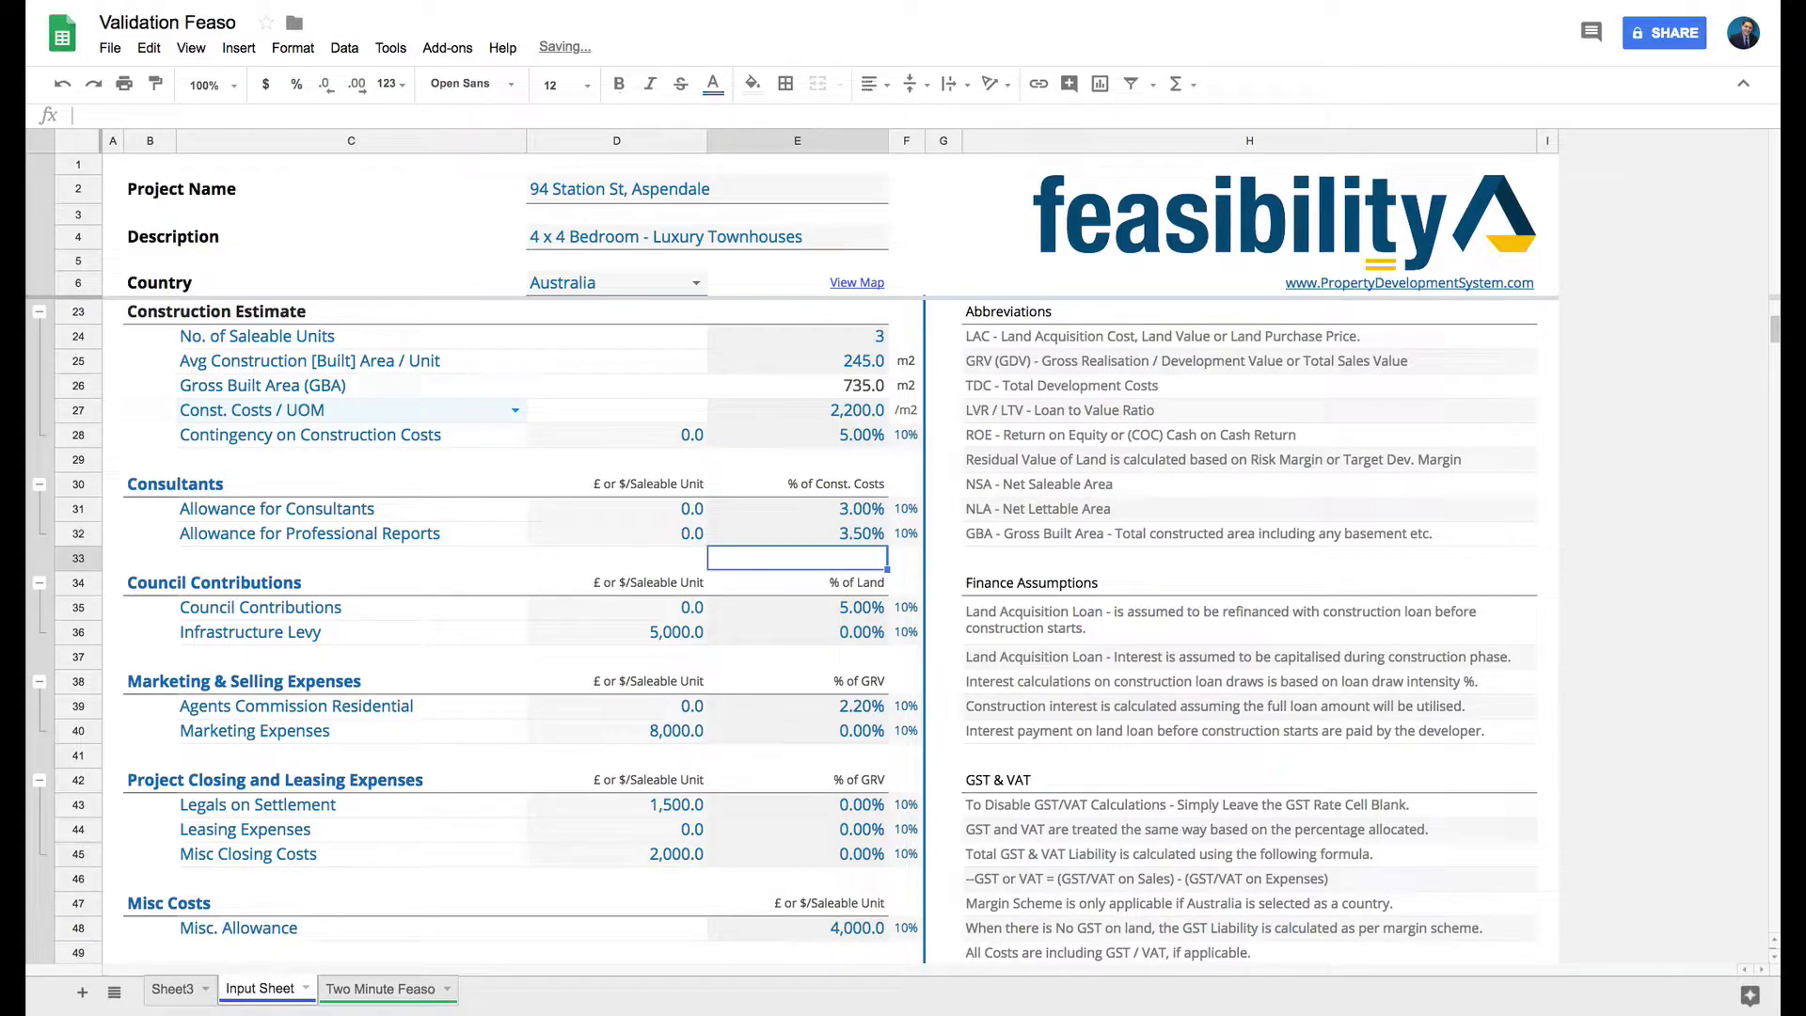
Set Allowance for Consultants to 3.5% of construction costs.
click(822, 533)
click(842, 513)
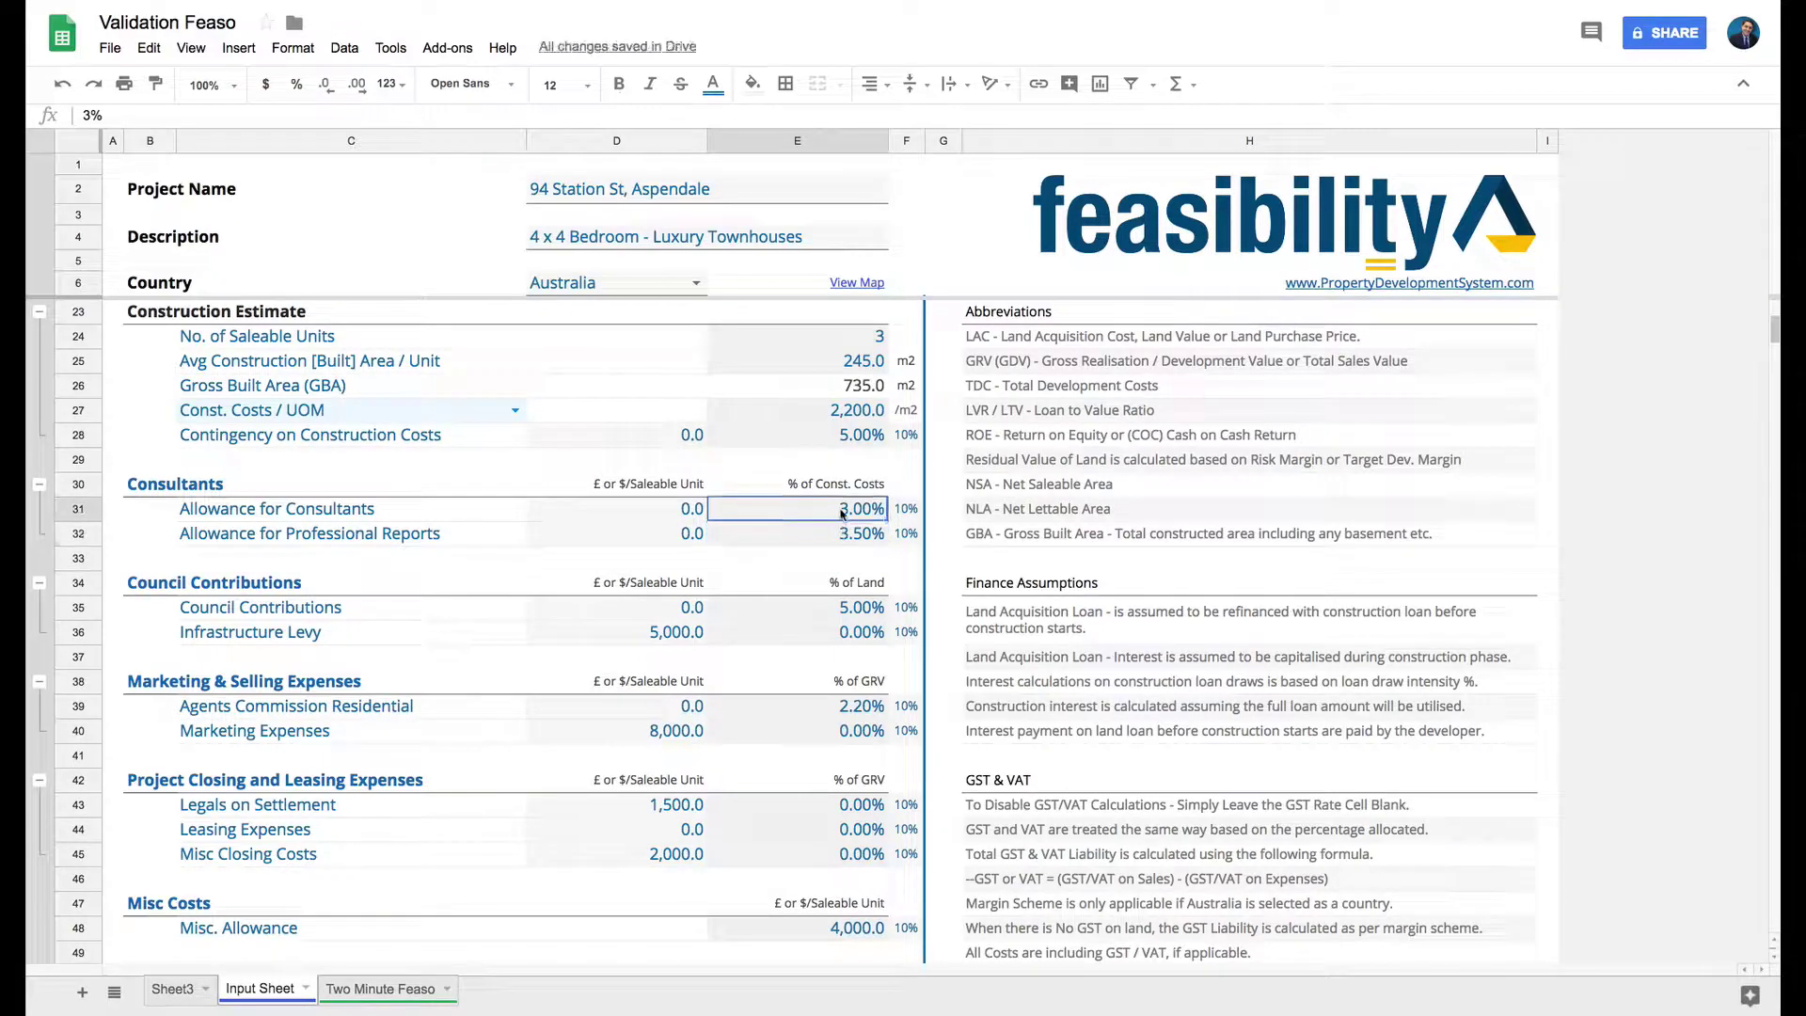
text(3.5)
key(Return)
click(842, 513)
Review the Council Contributions inputs against the land acquisition figures and set Council Contributions to 3% of land.
scroll(287, 529, down, 1)
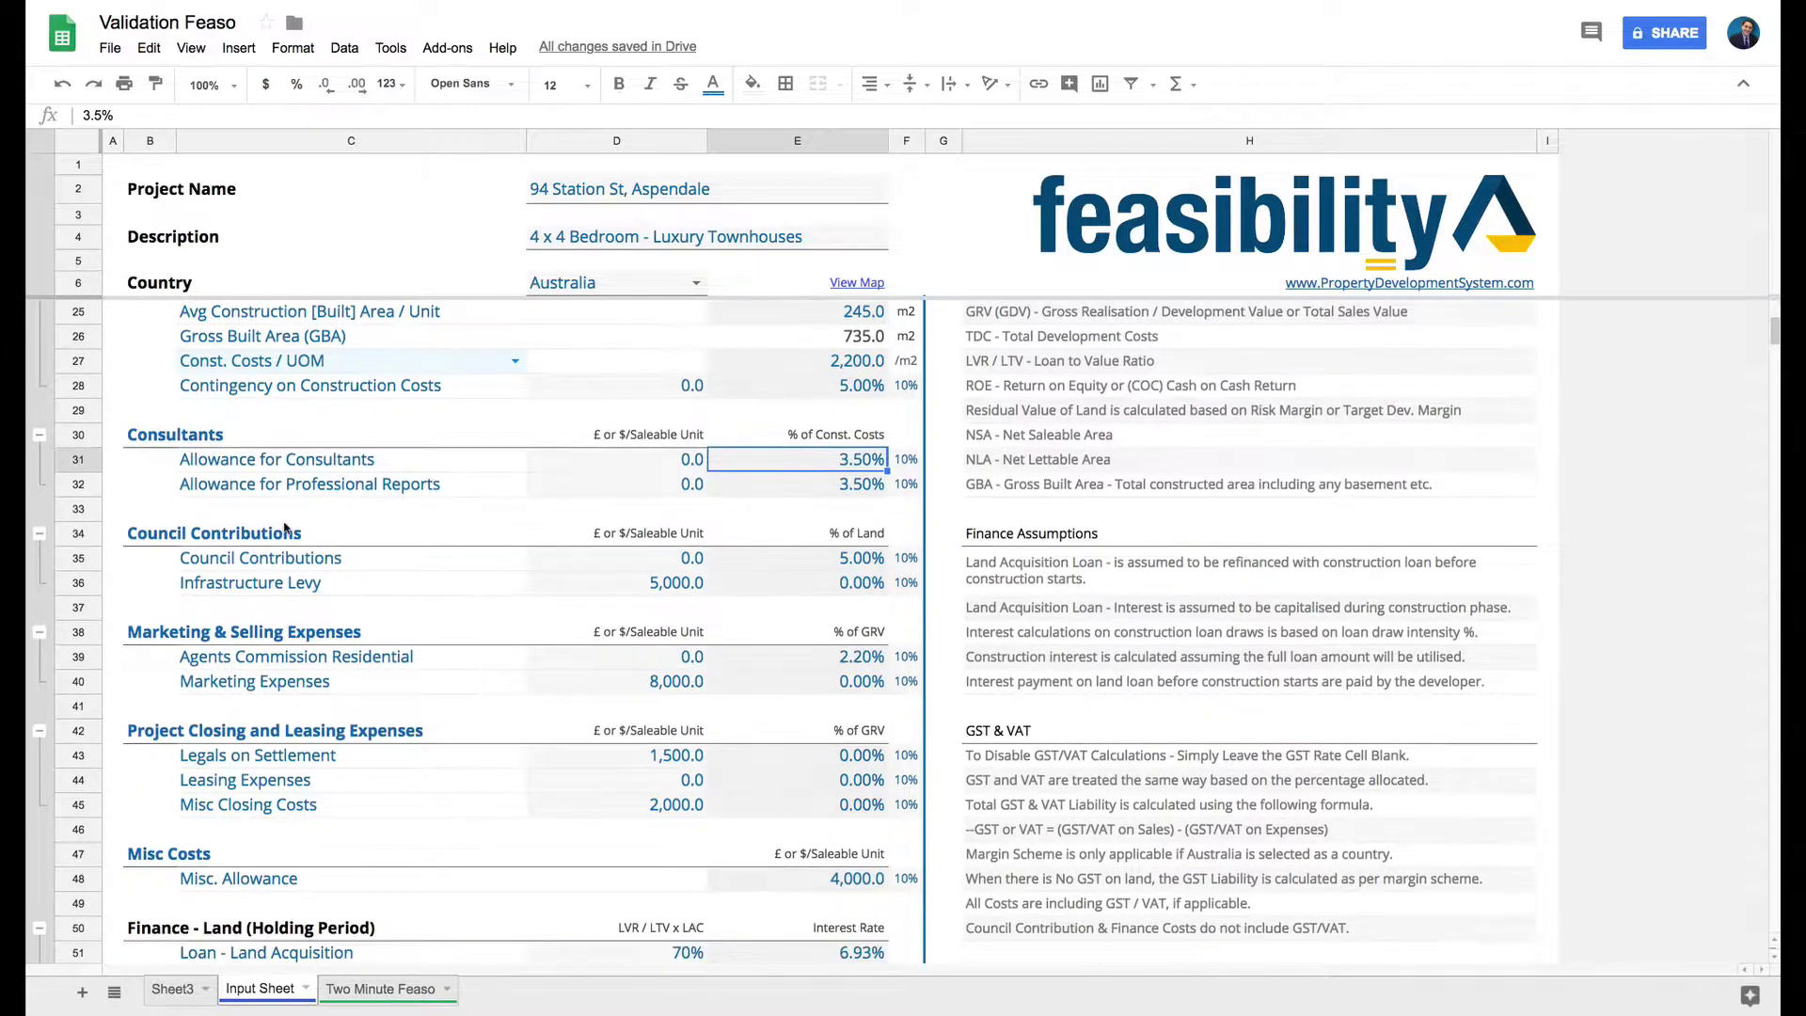
click(235, 567)
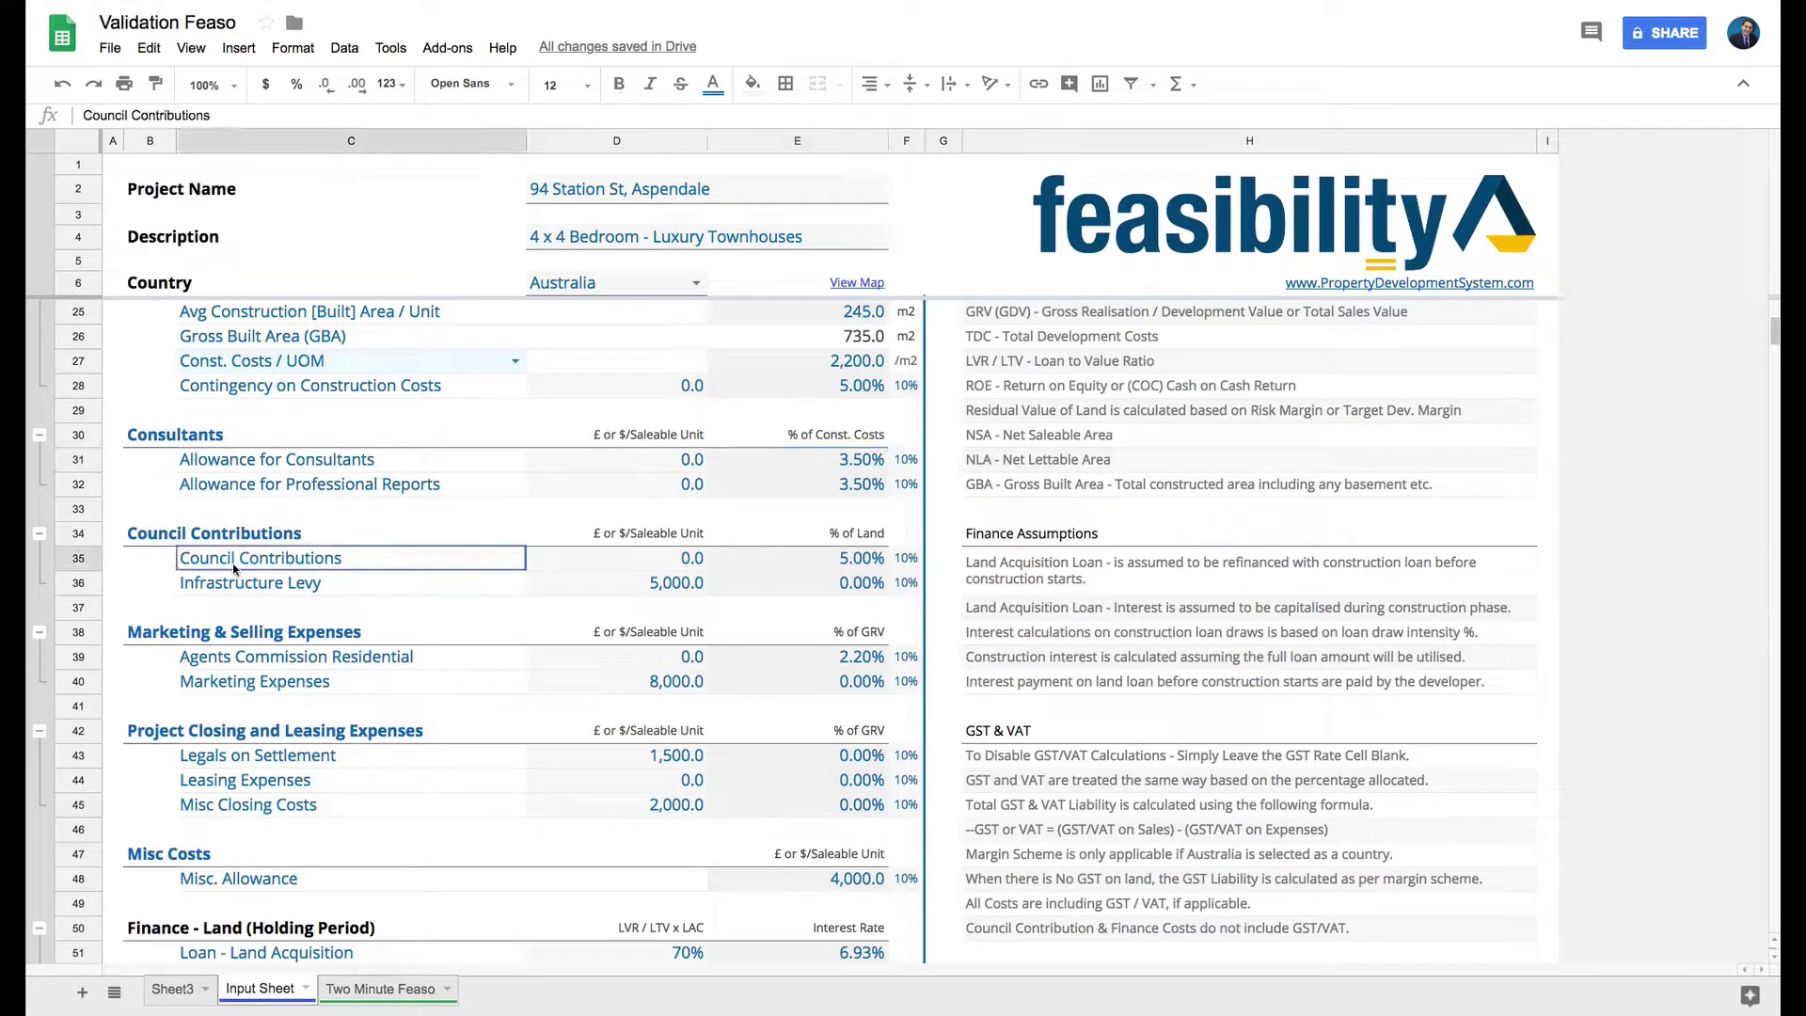
click(637, 539)
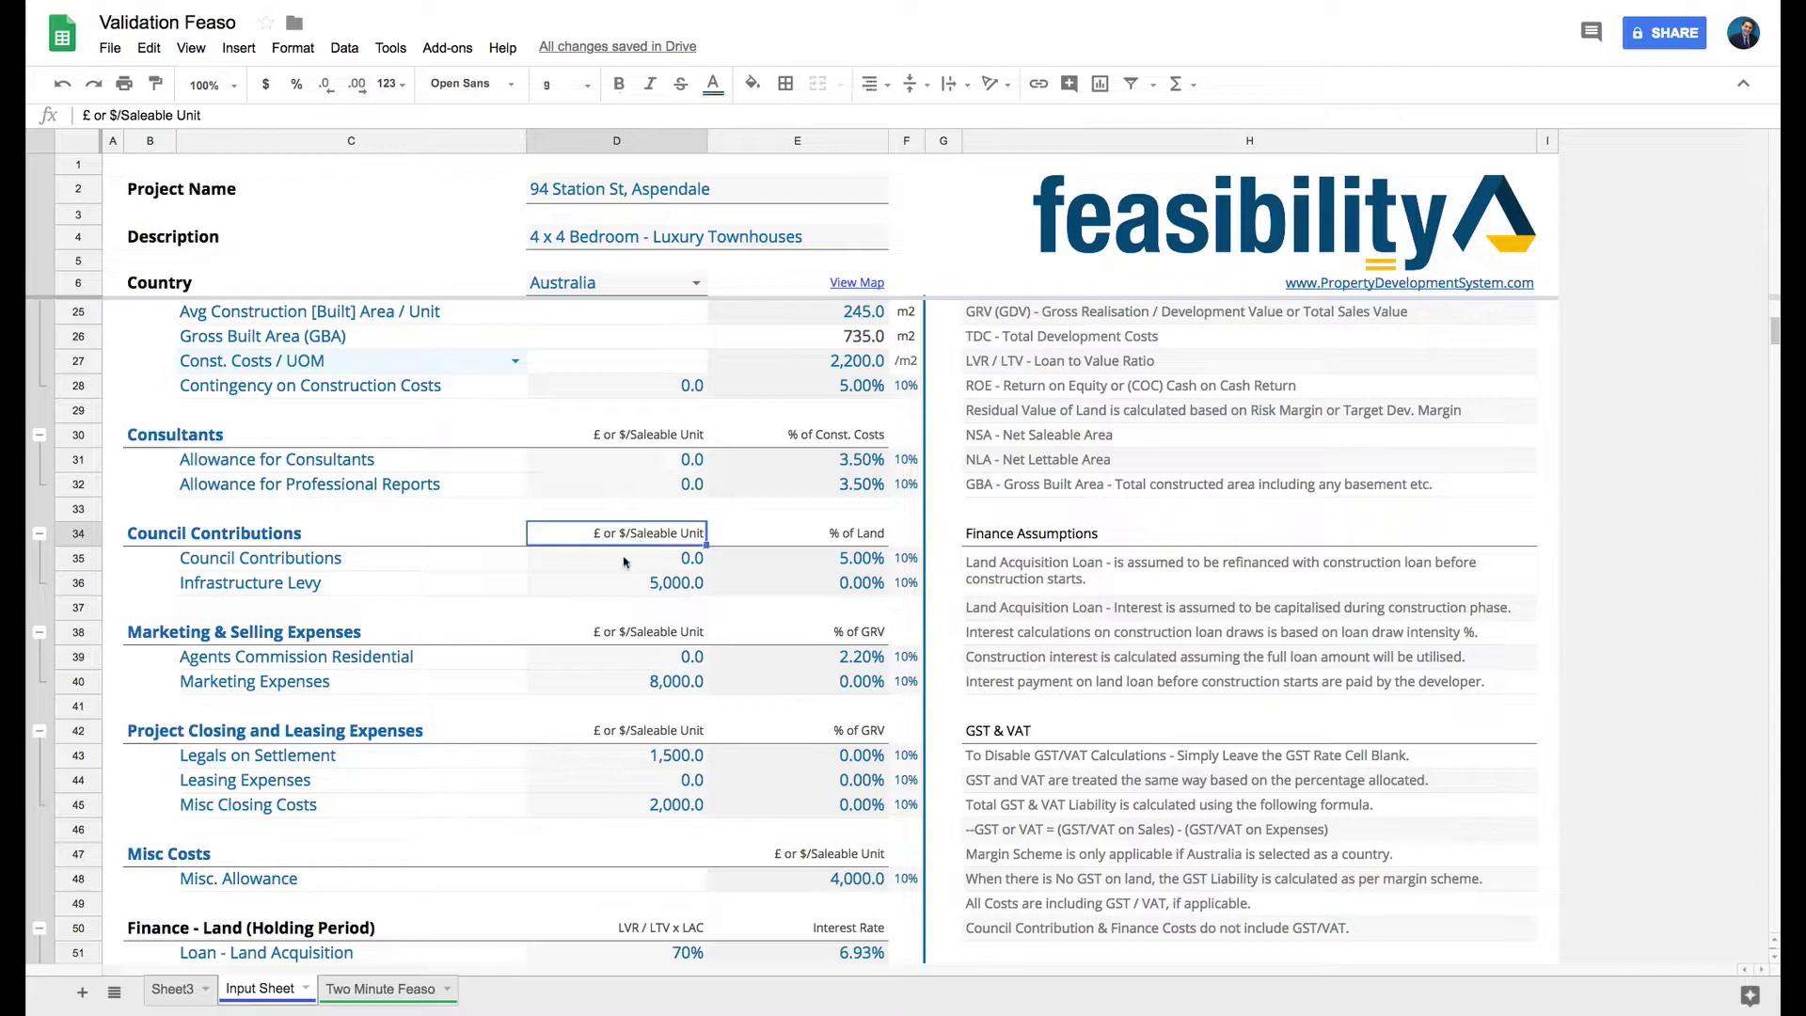
click(624, 561)
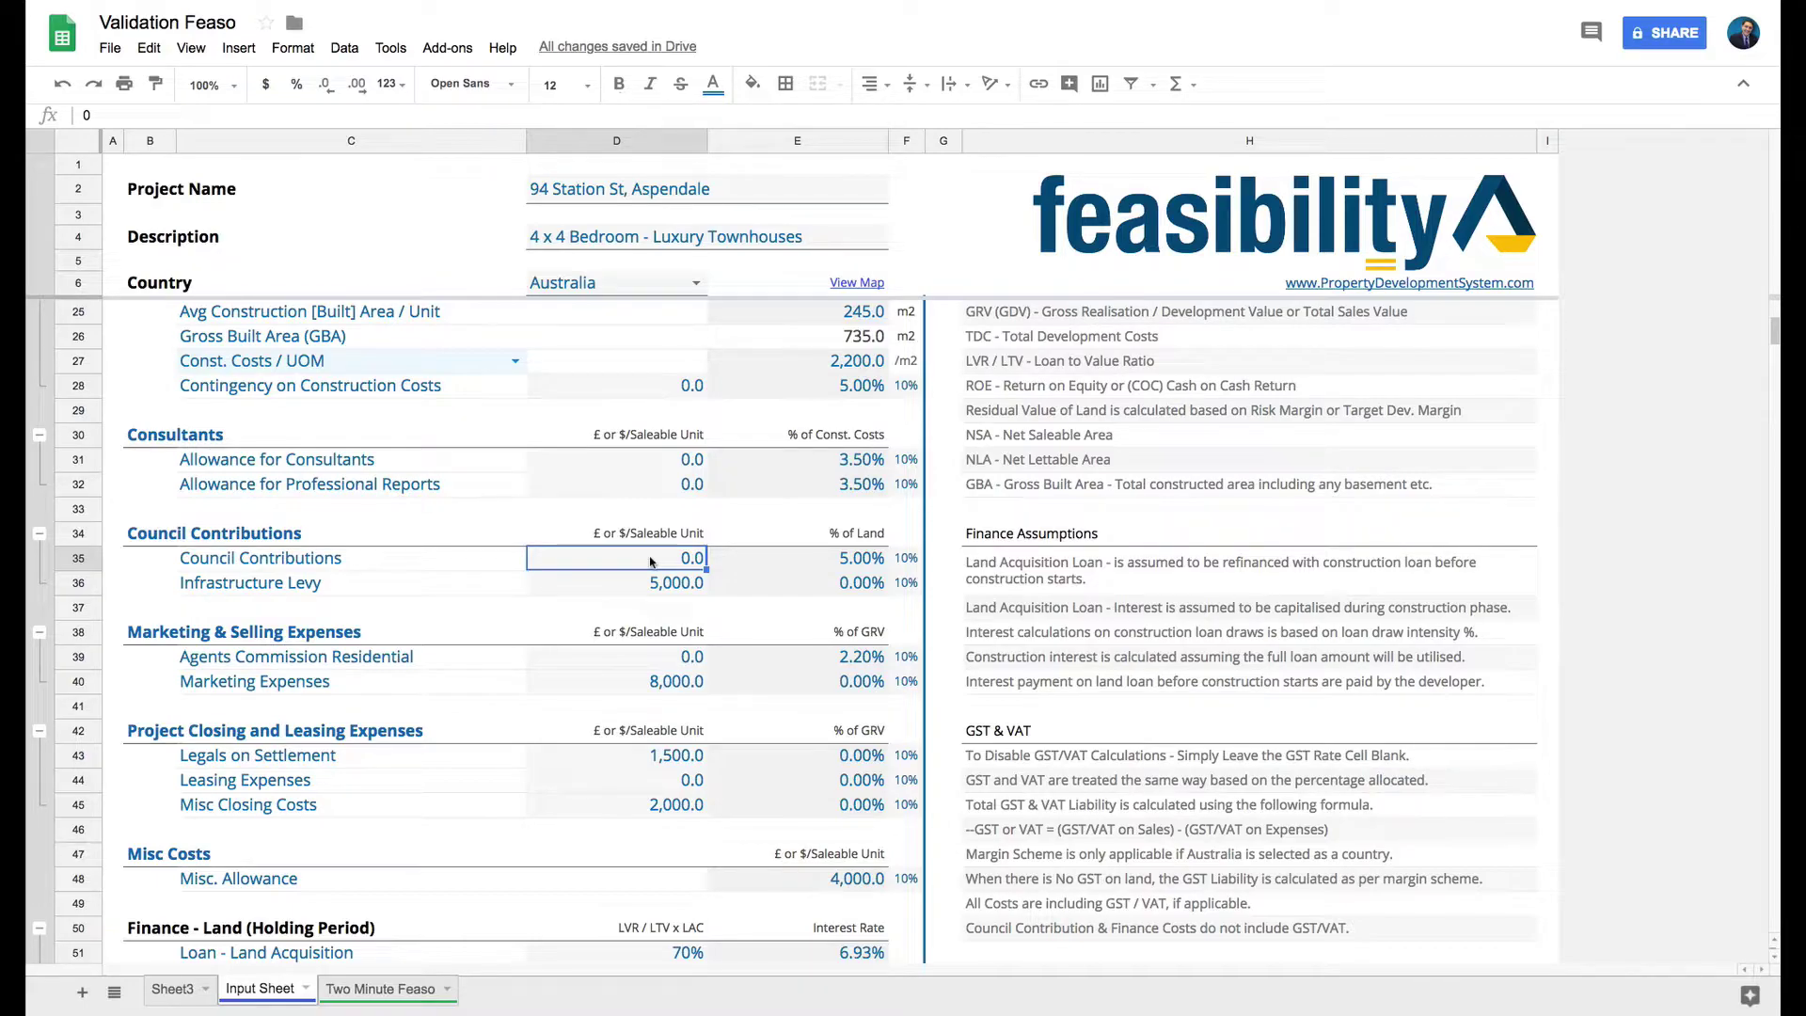
click(771, 564)
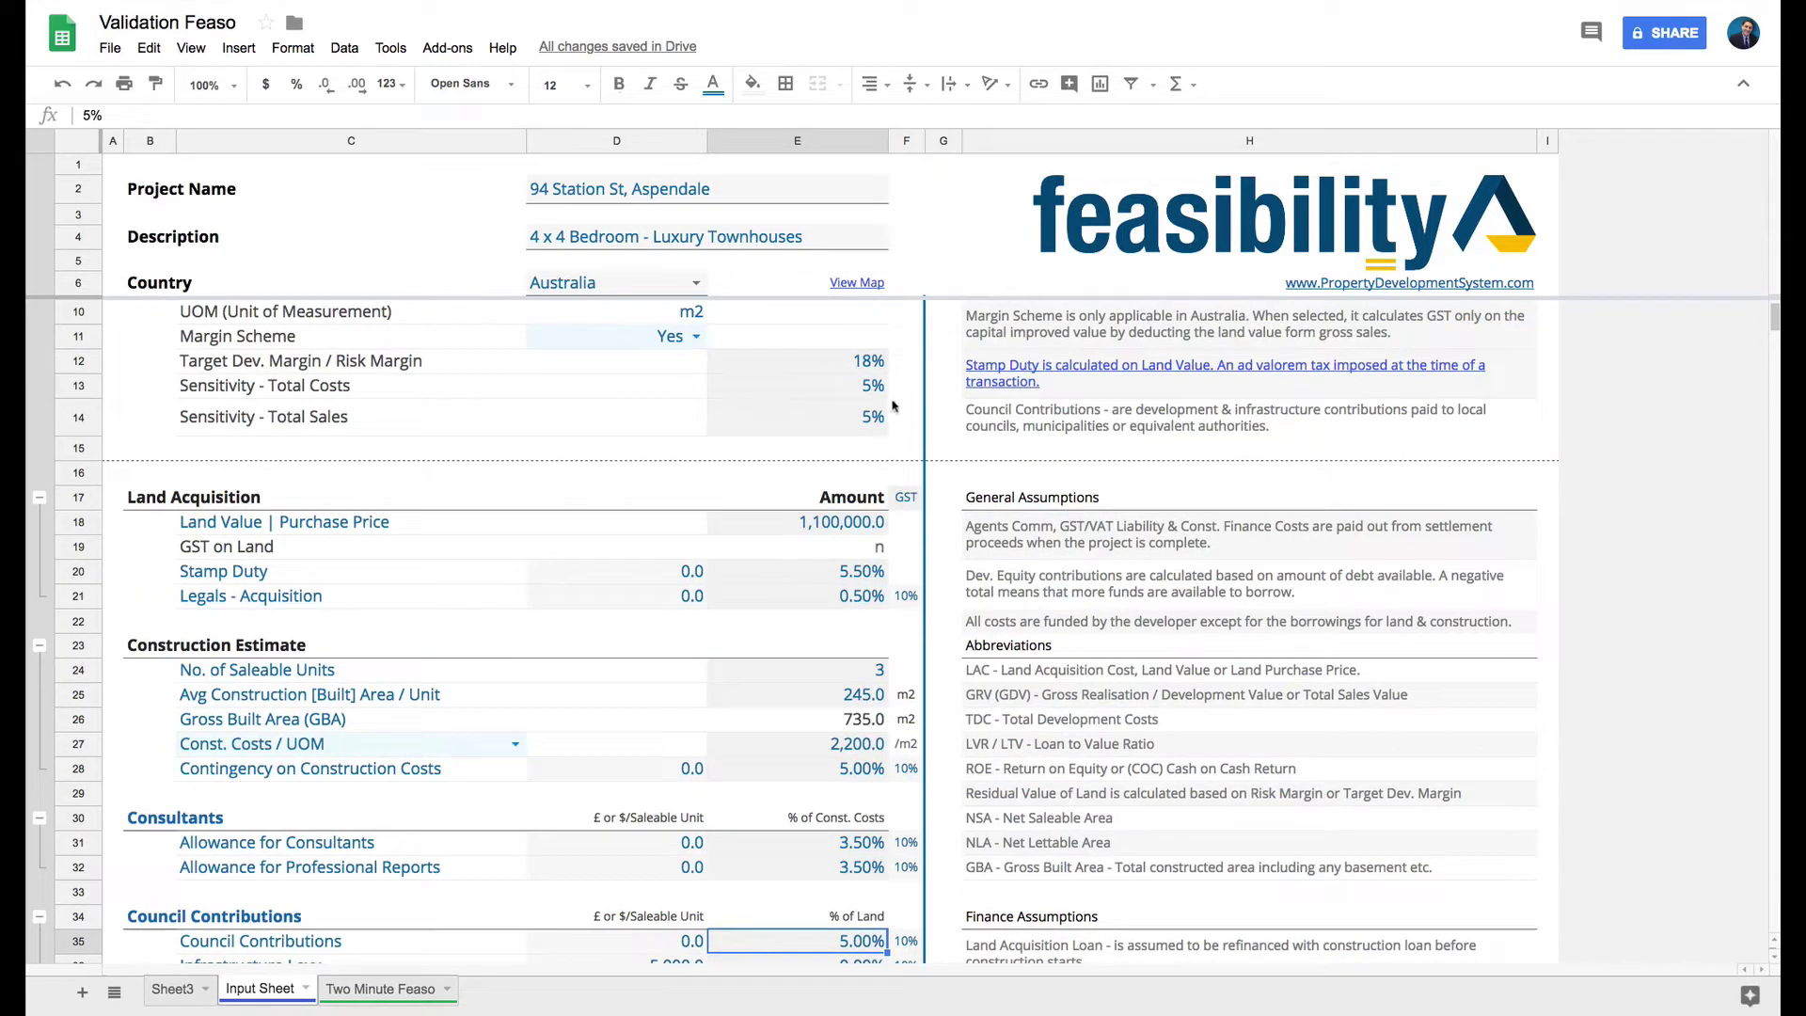
scroll(847, 581, up, 1)
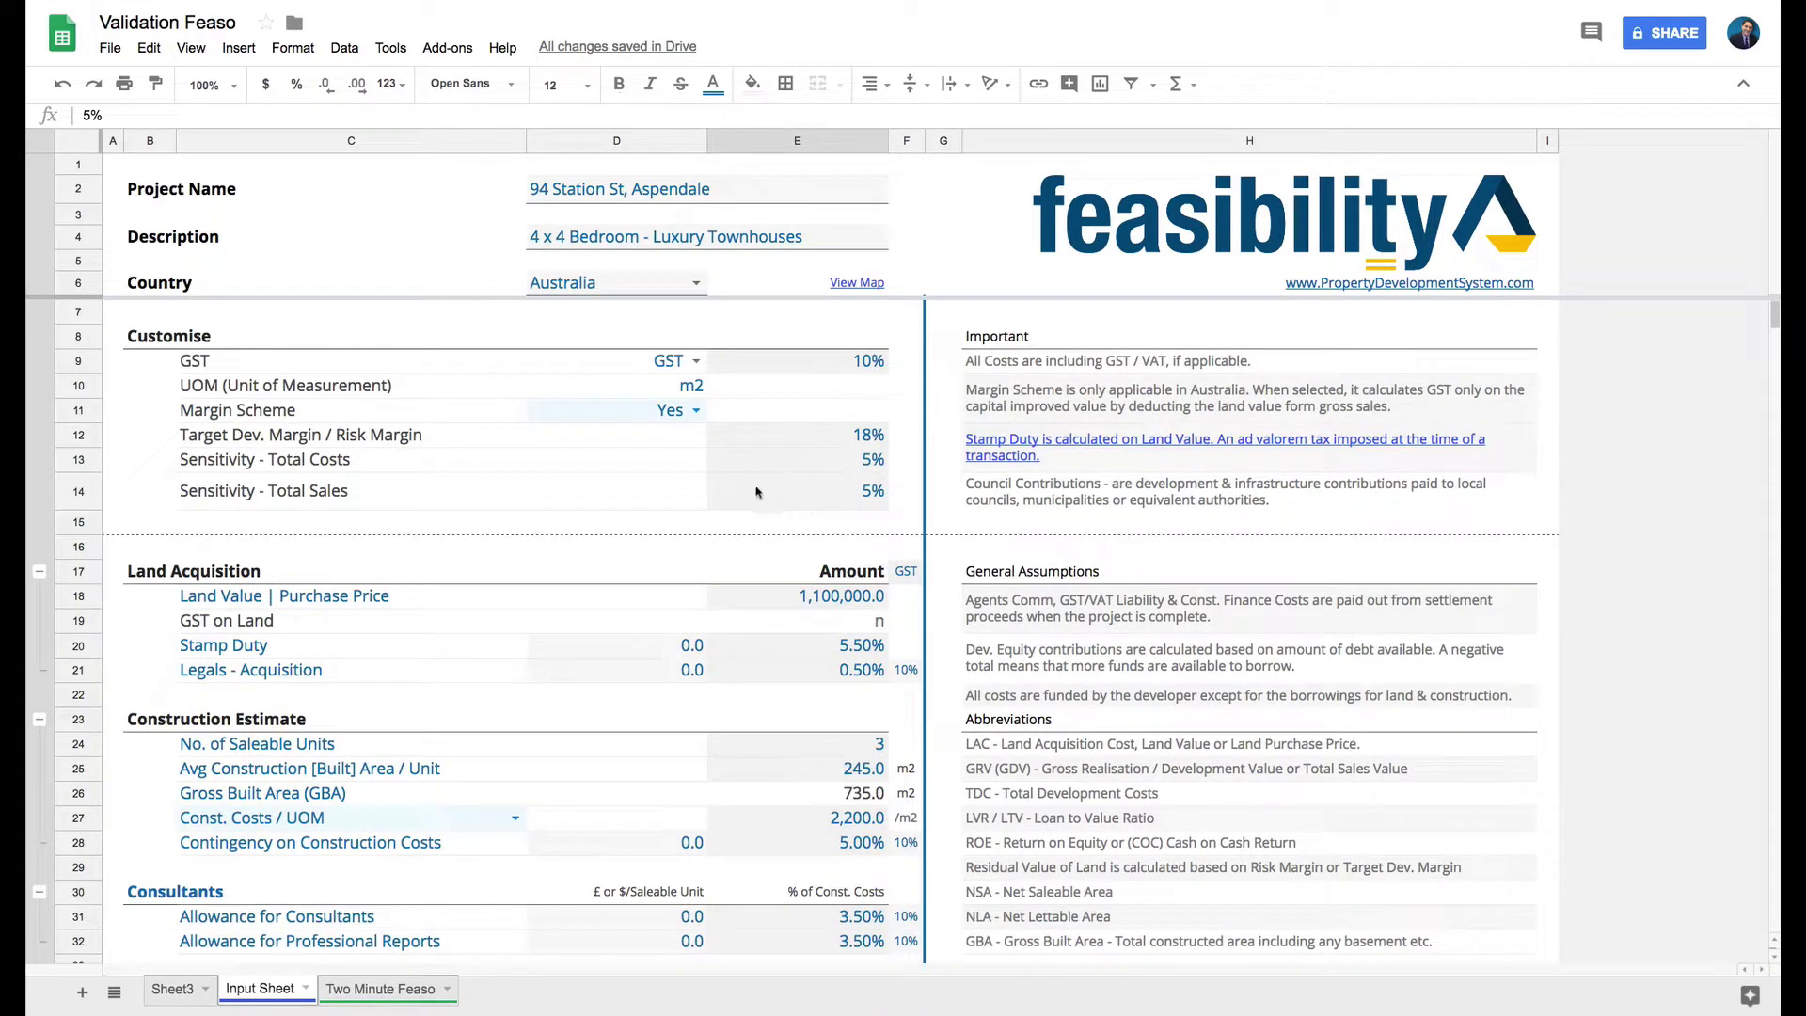
scroll(759, 494, down, 2)
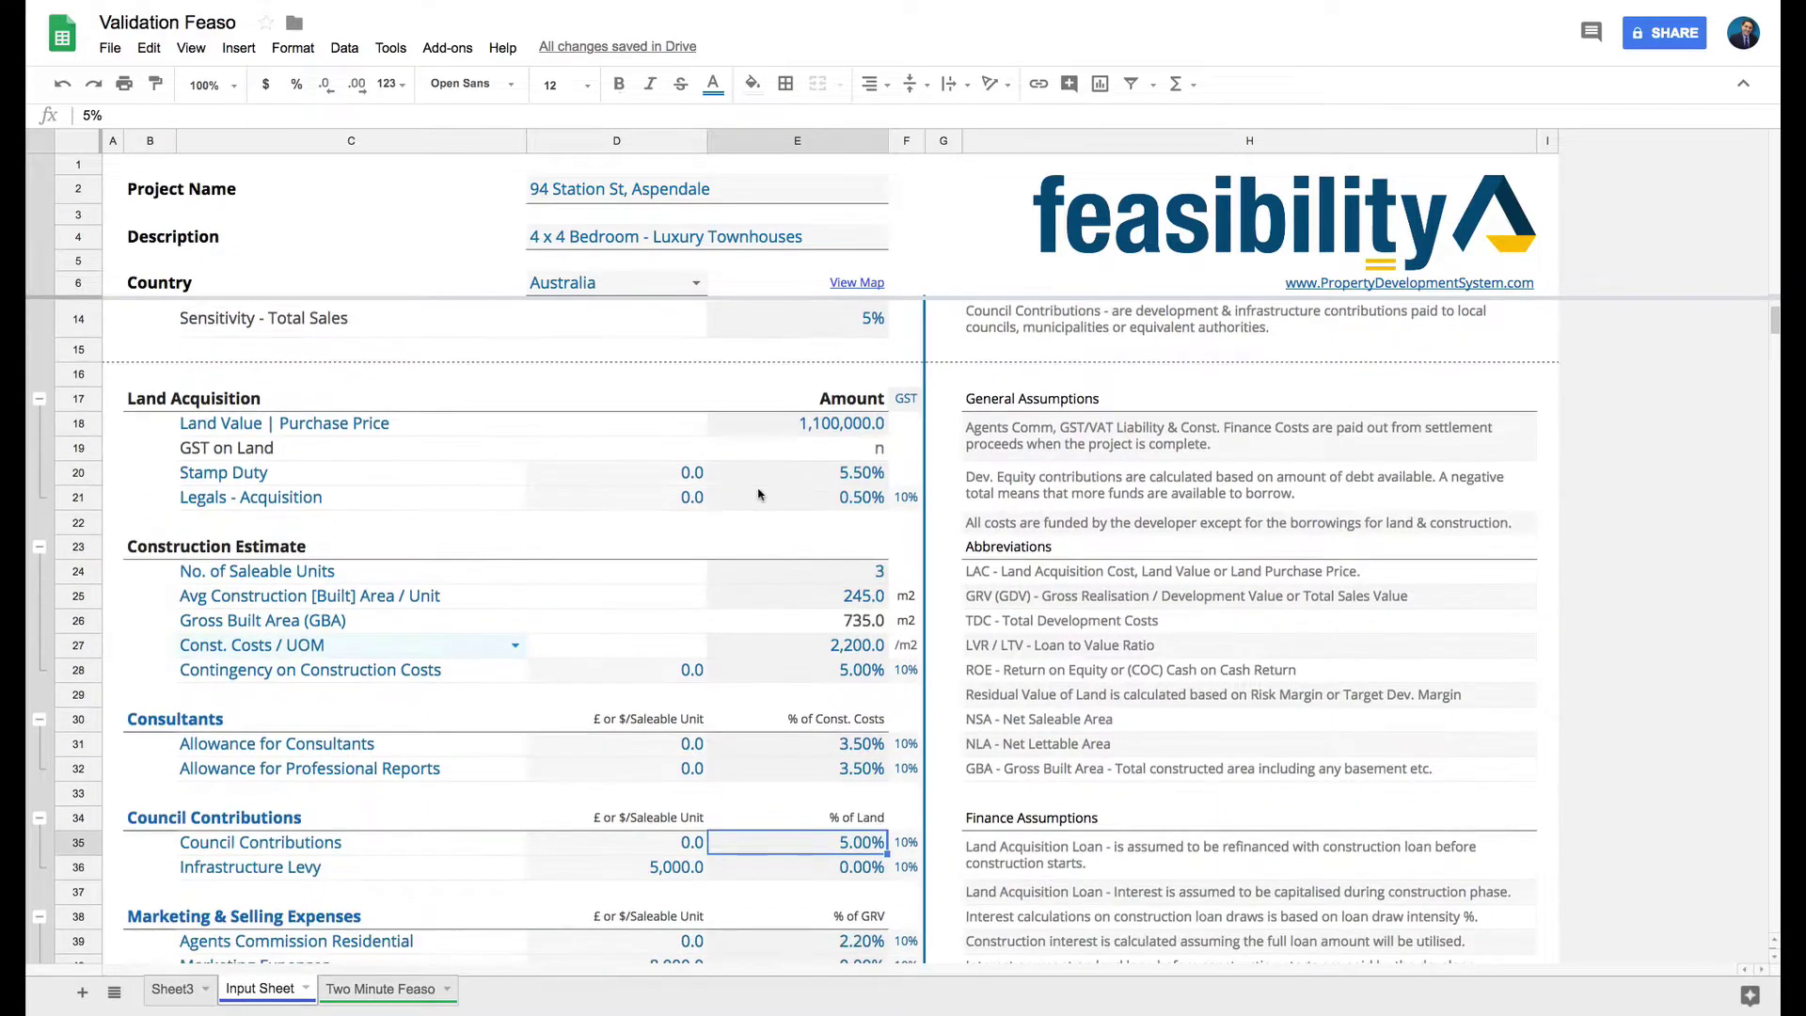
scroll(852, 588, down, 3)
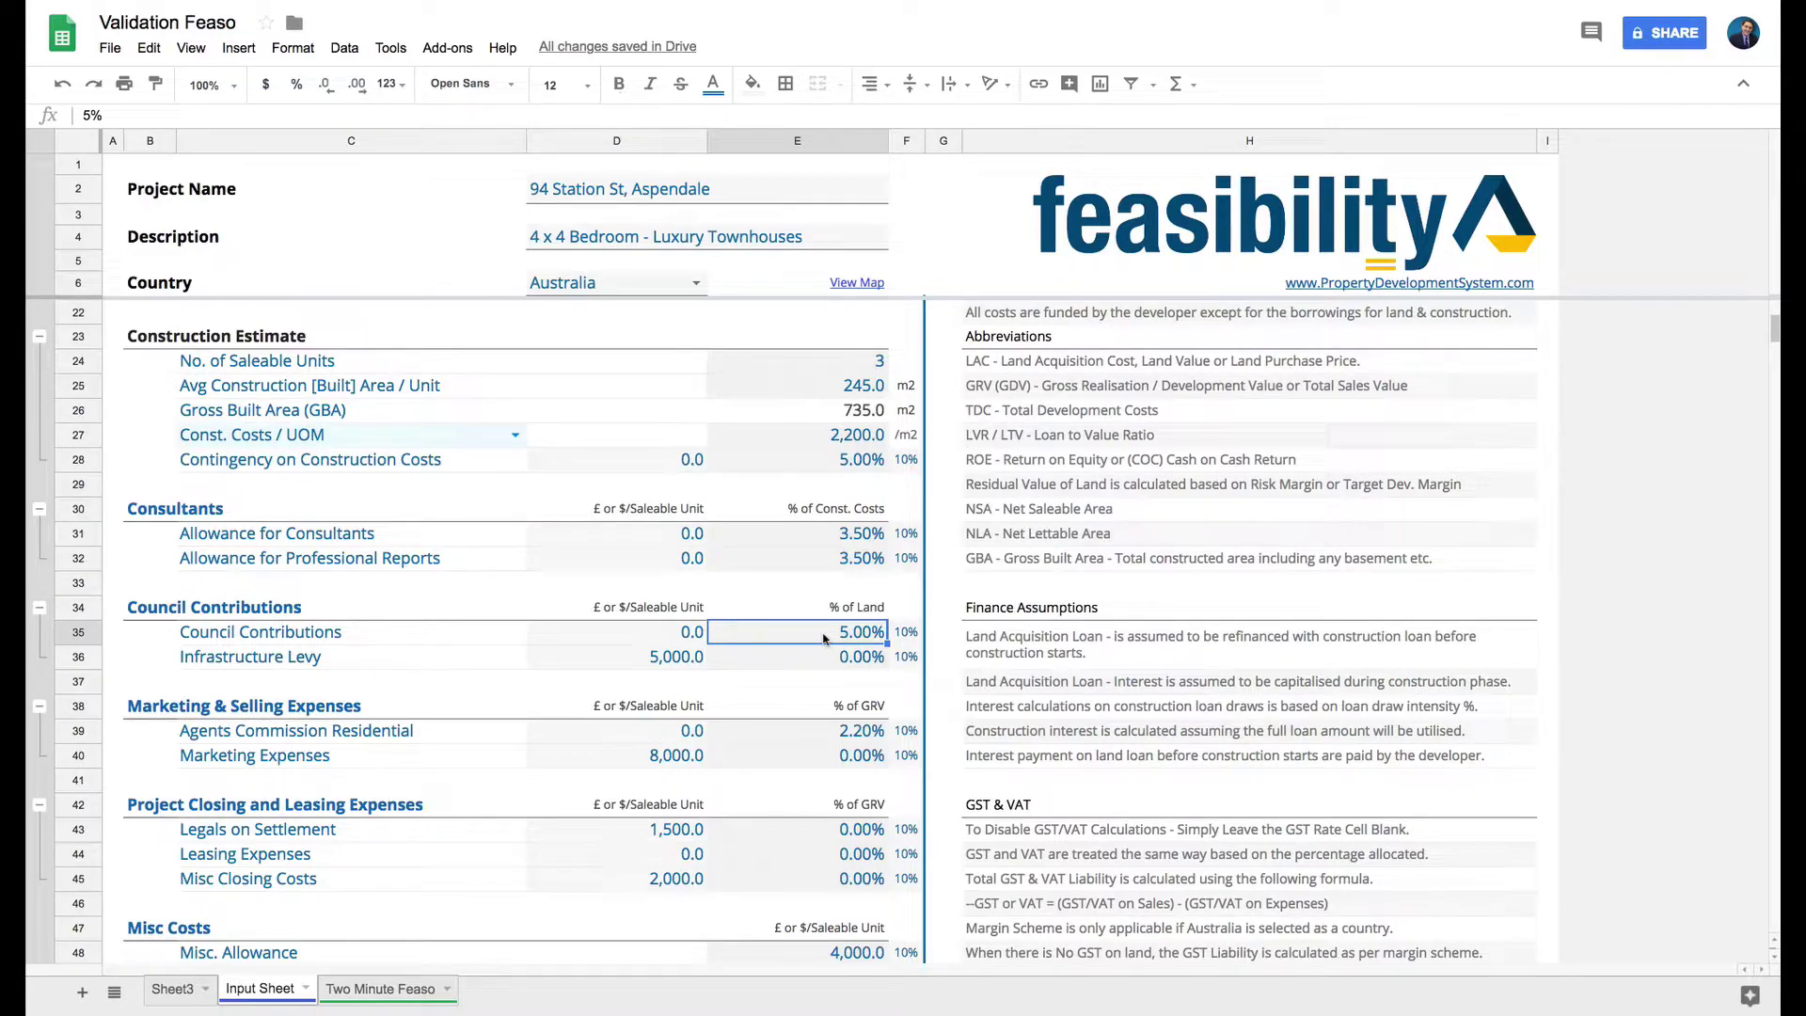
text(4)
key(BackSpace)
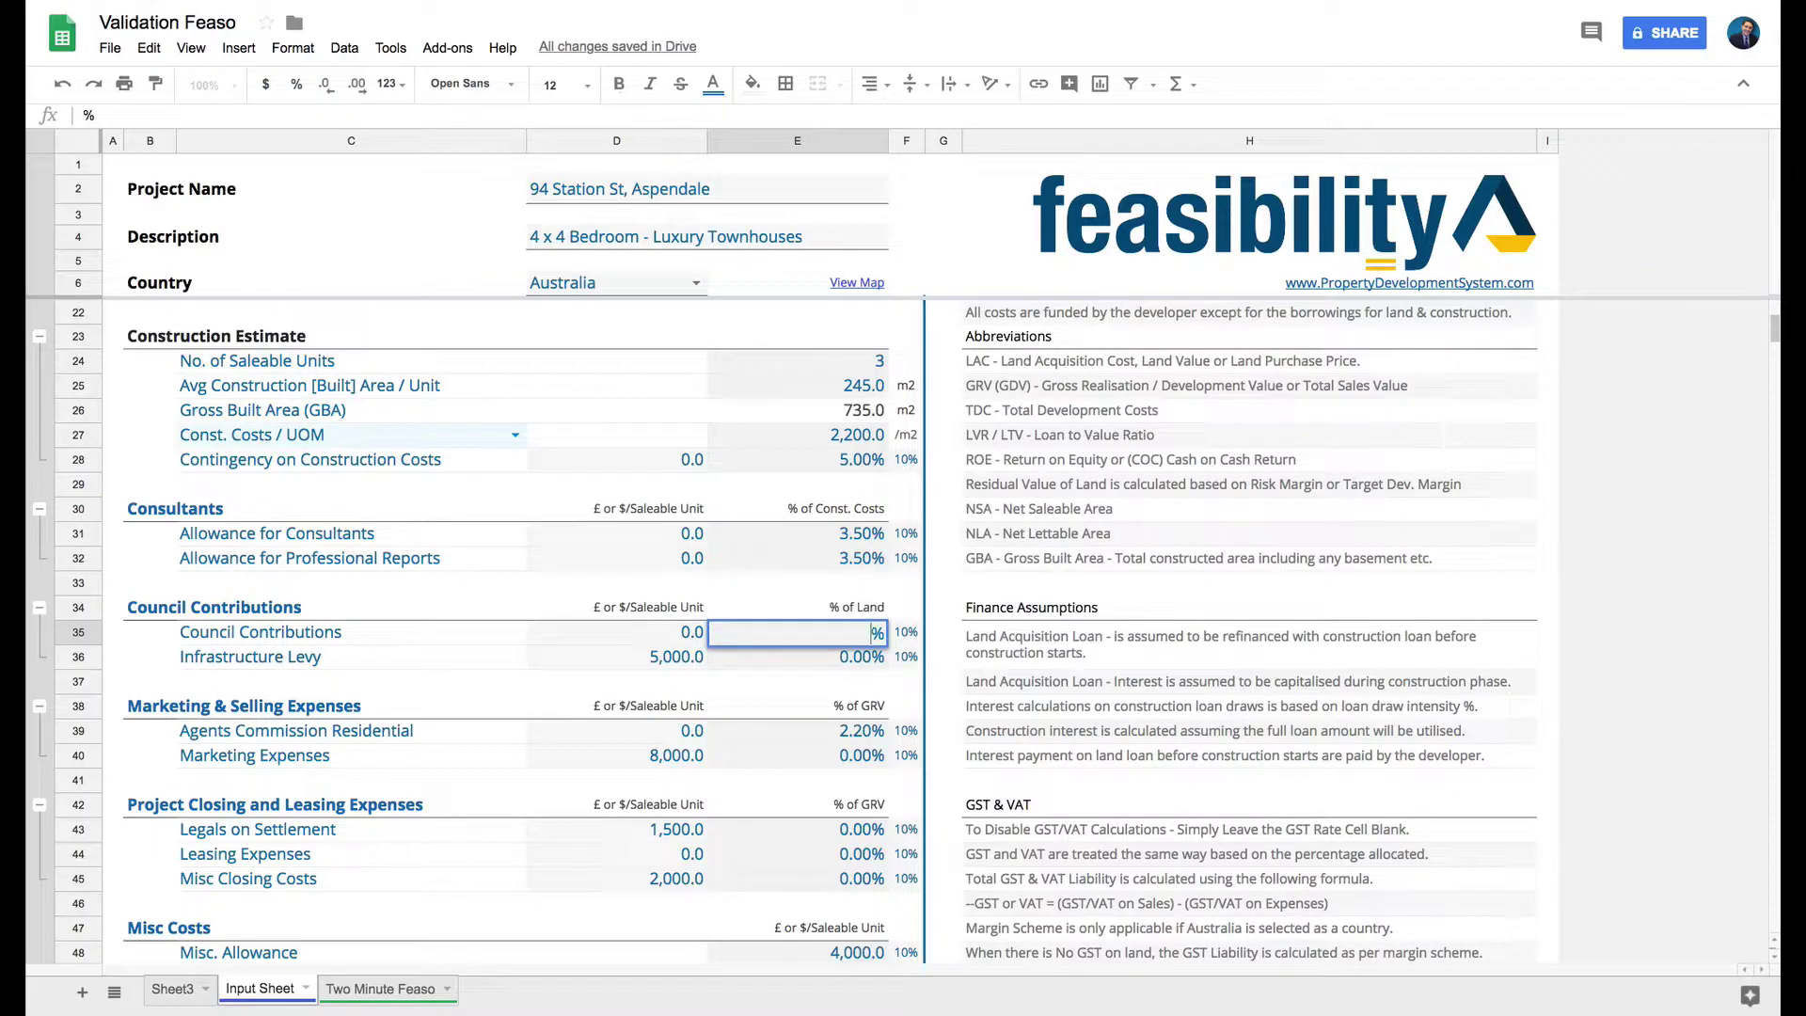
text(3)
key(Return)
Check the number of saleable units that the per-saleable-unit amount for Council Contributions relates to.
key(Up)
key(Left)
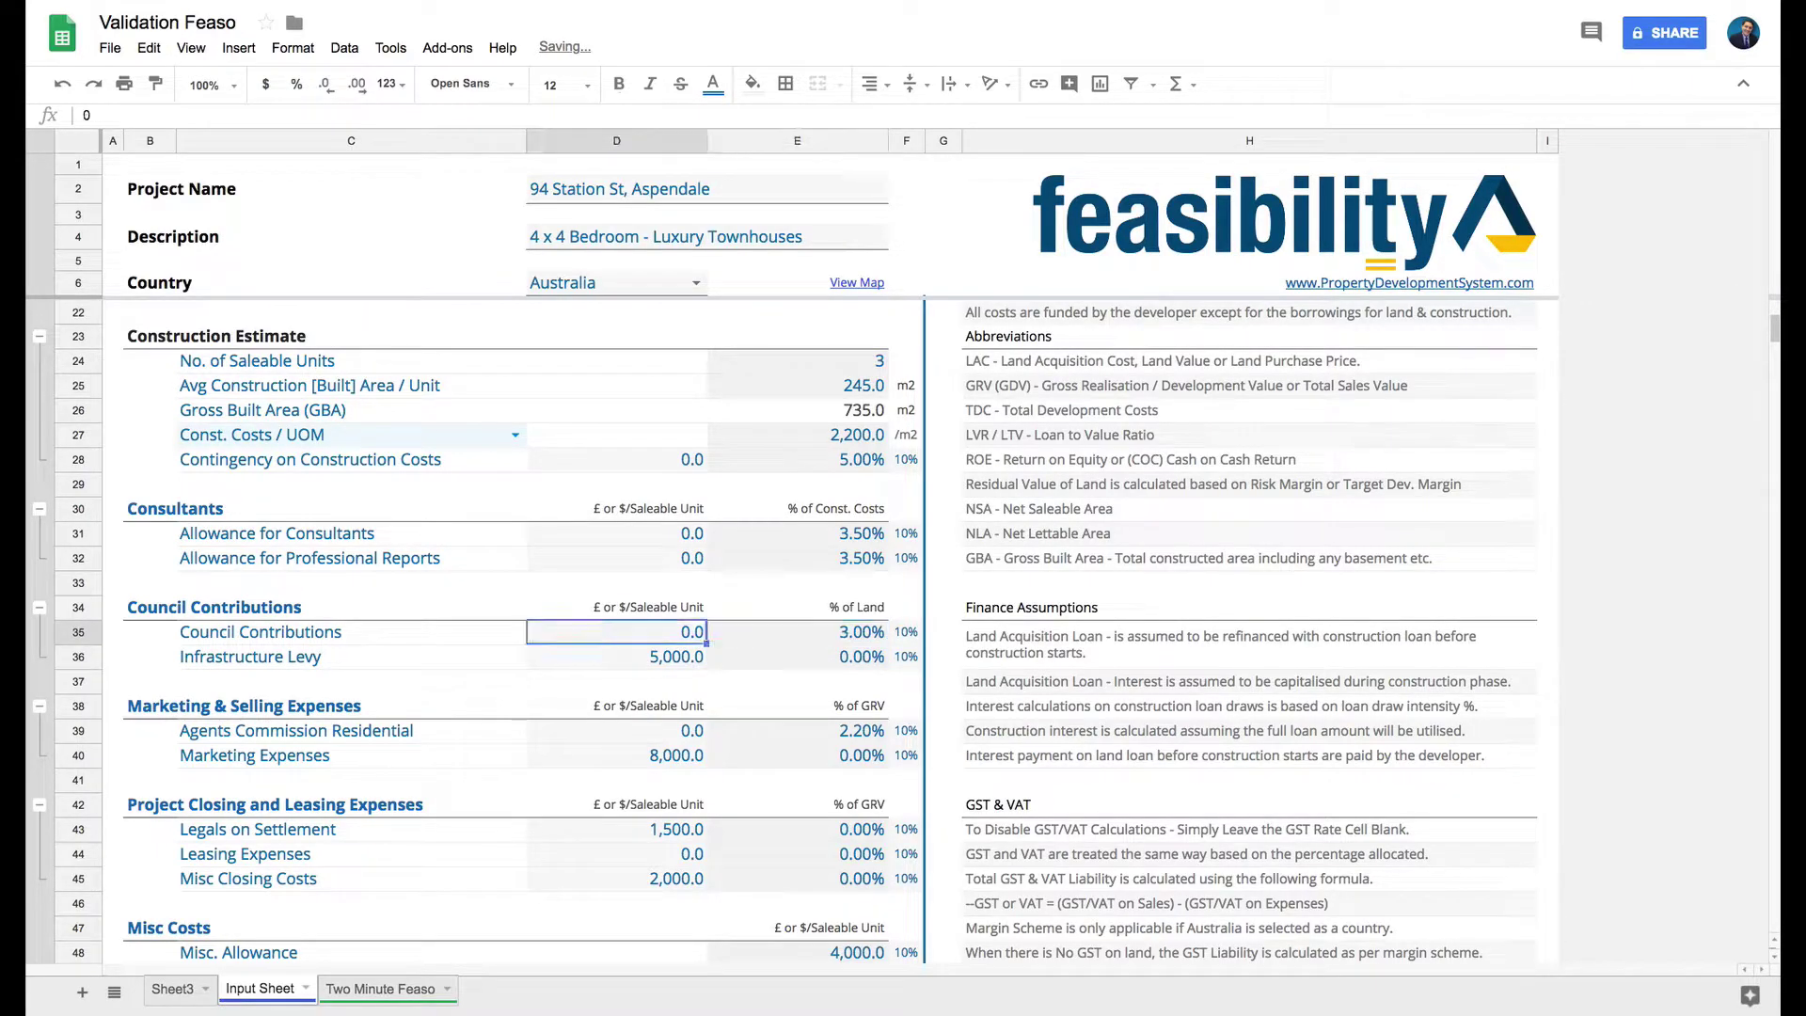
scroll(790, 571, up, 5)
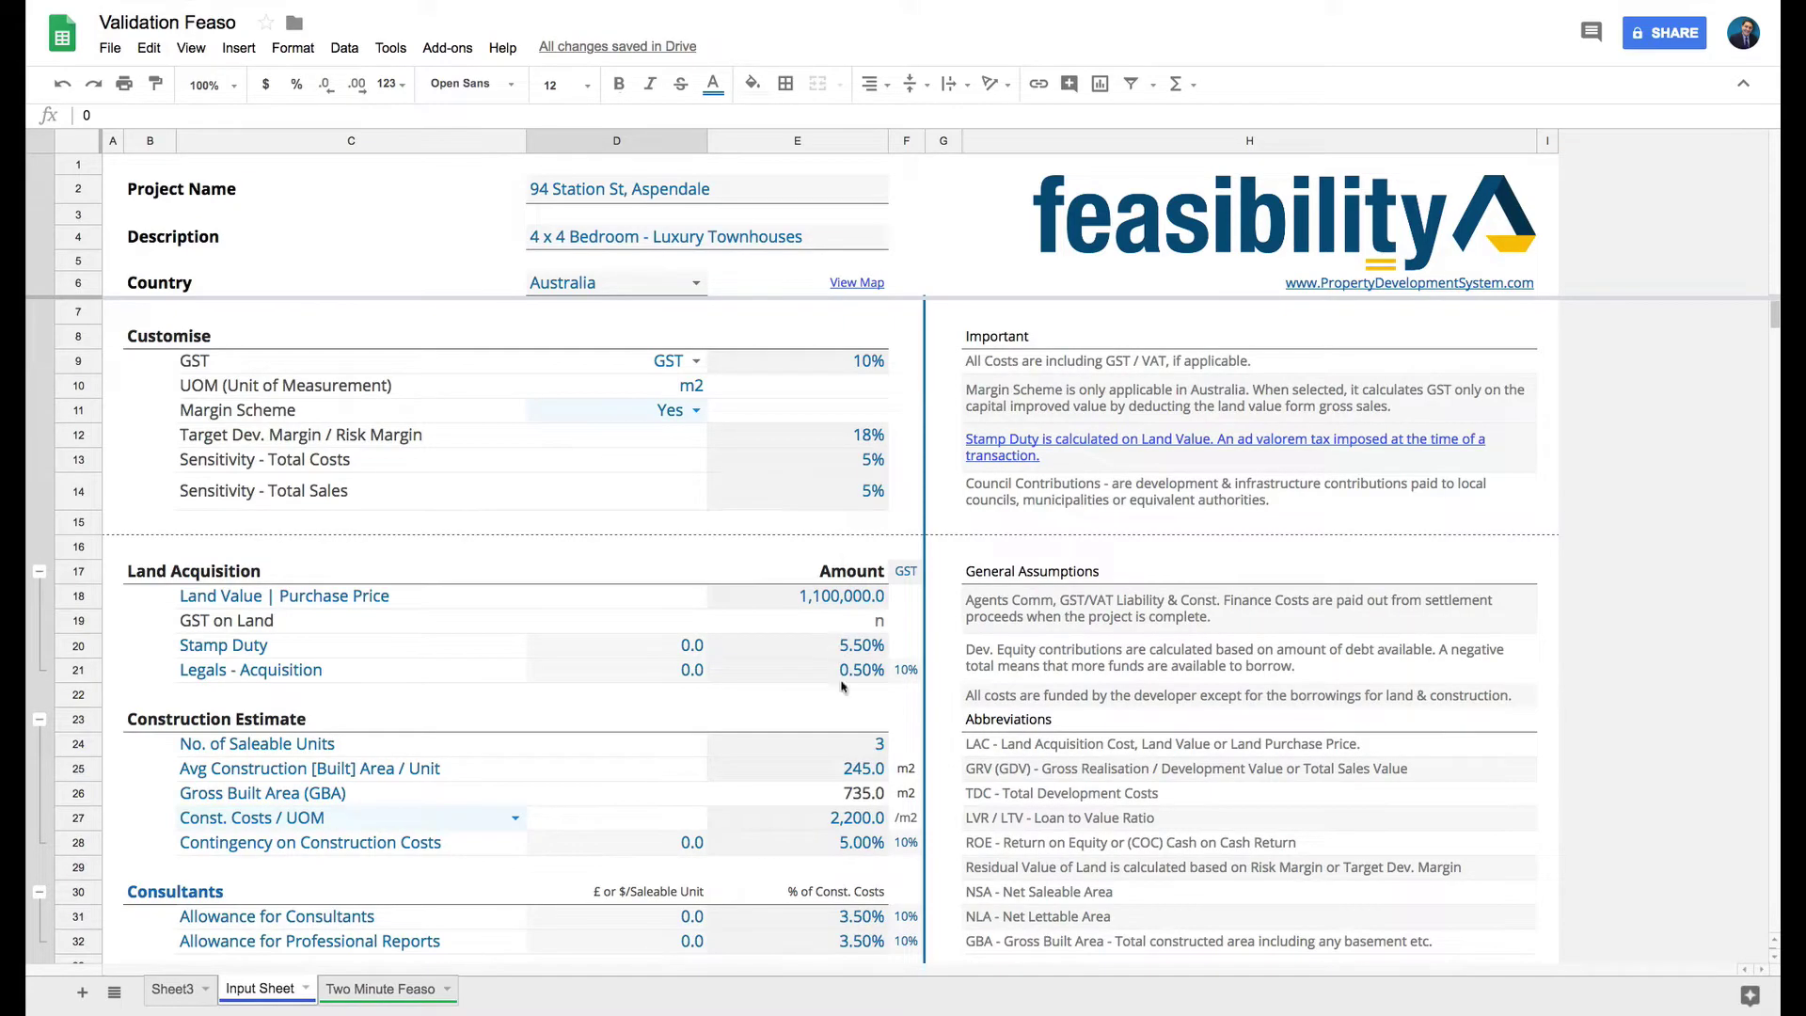
click(865, 749)
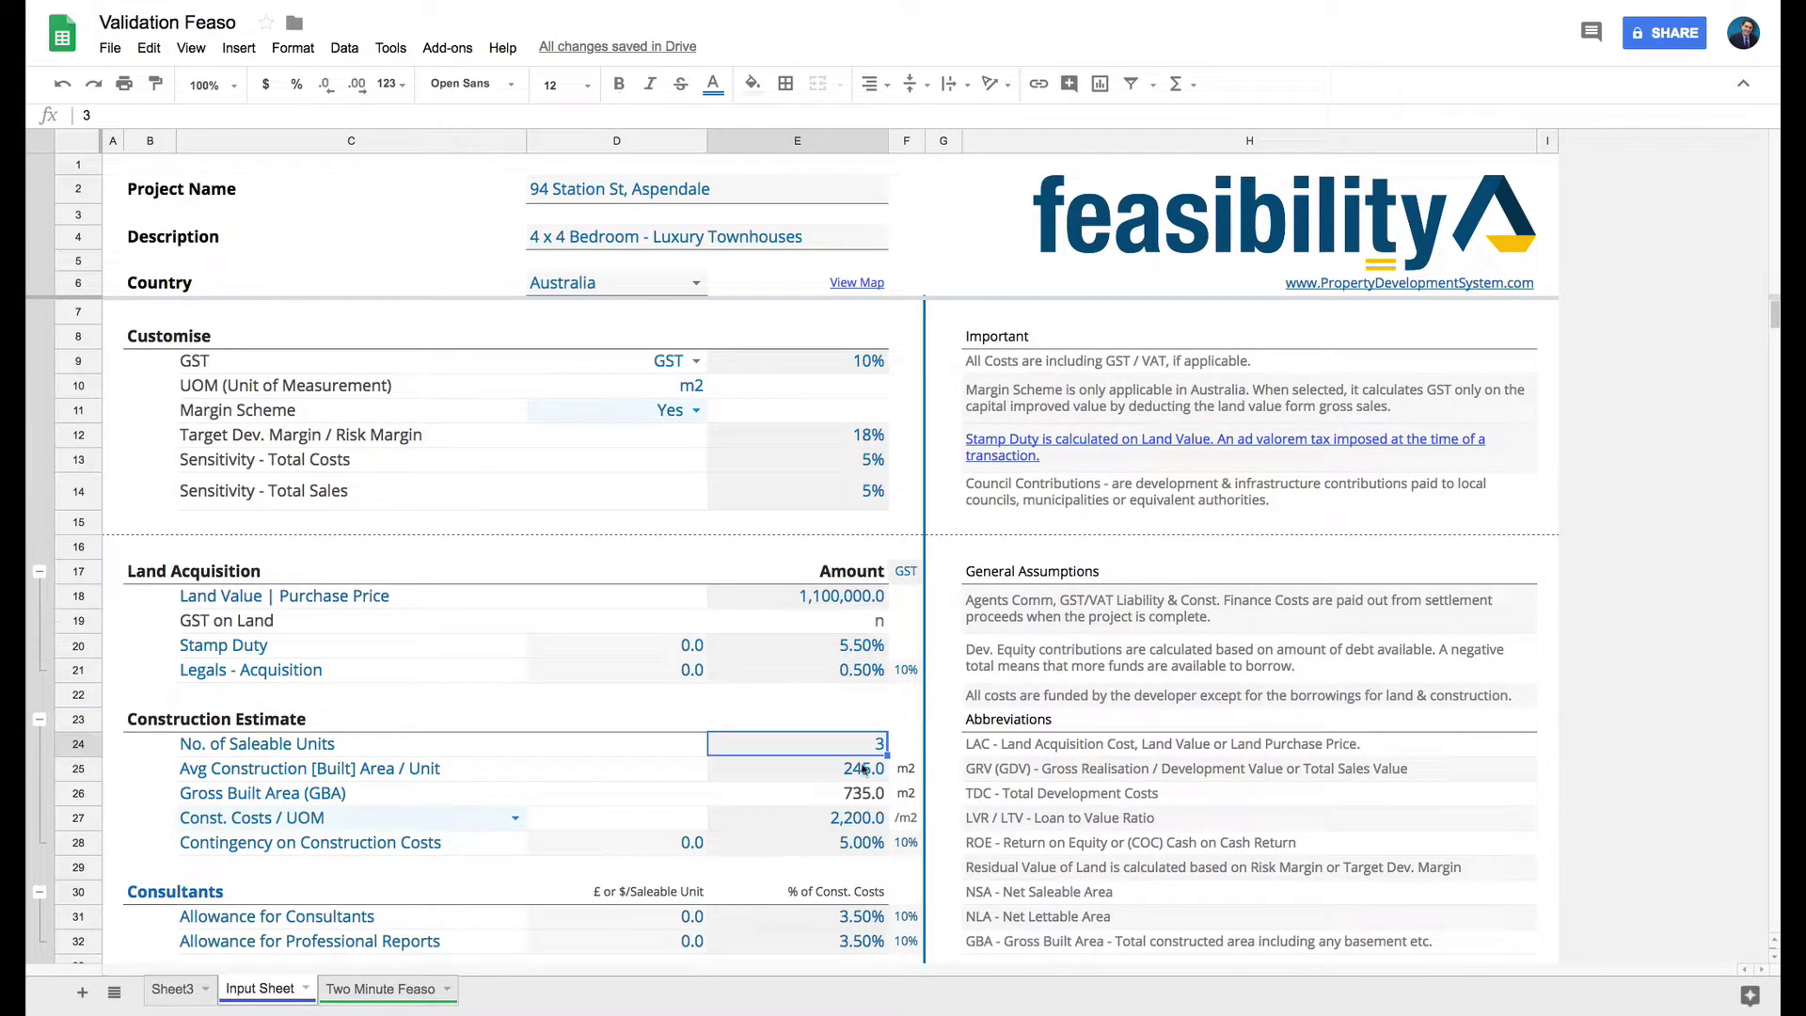
scroll(879, 753, down, 9)
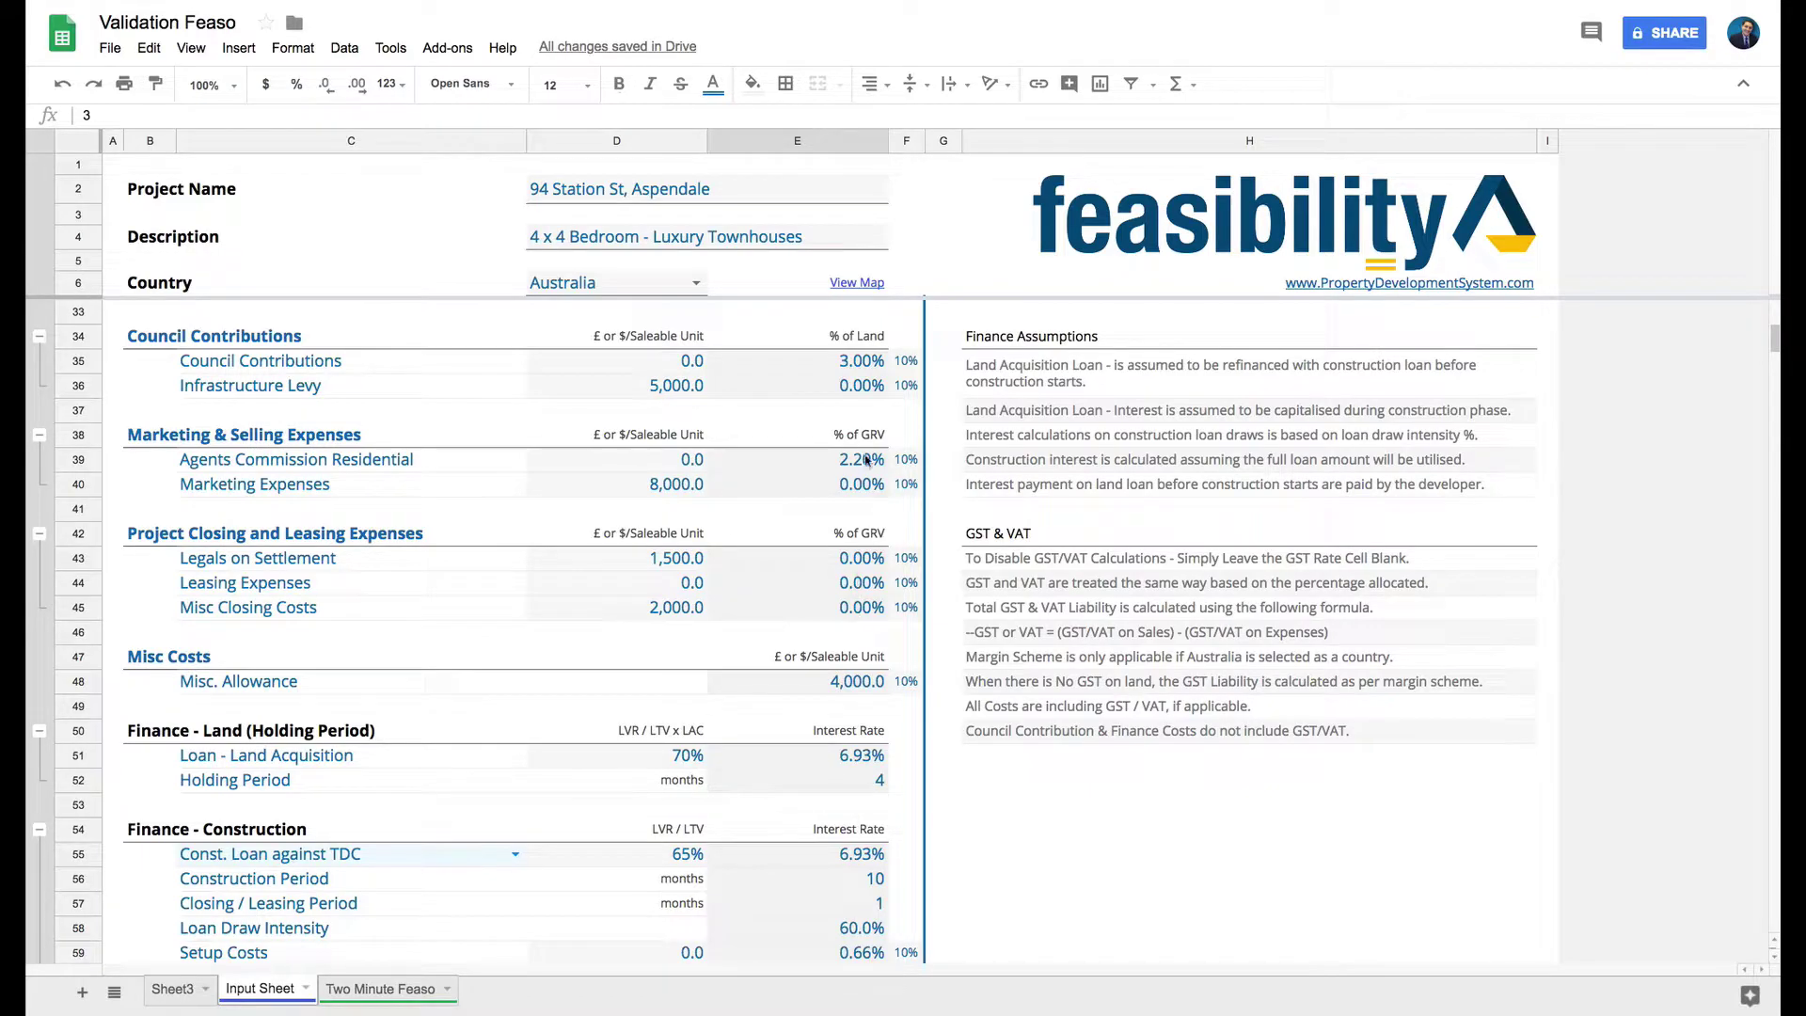
click(660, 364)
scroll(579, 428, up, 2)
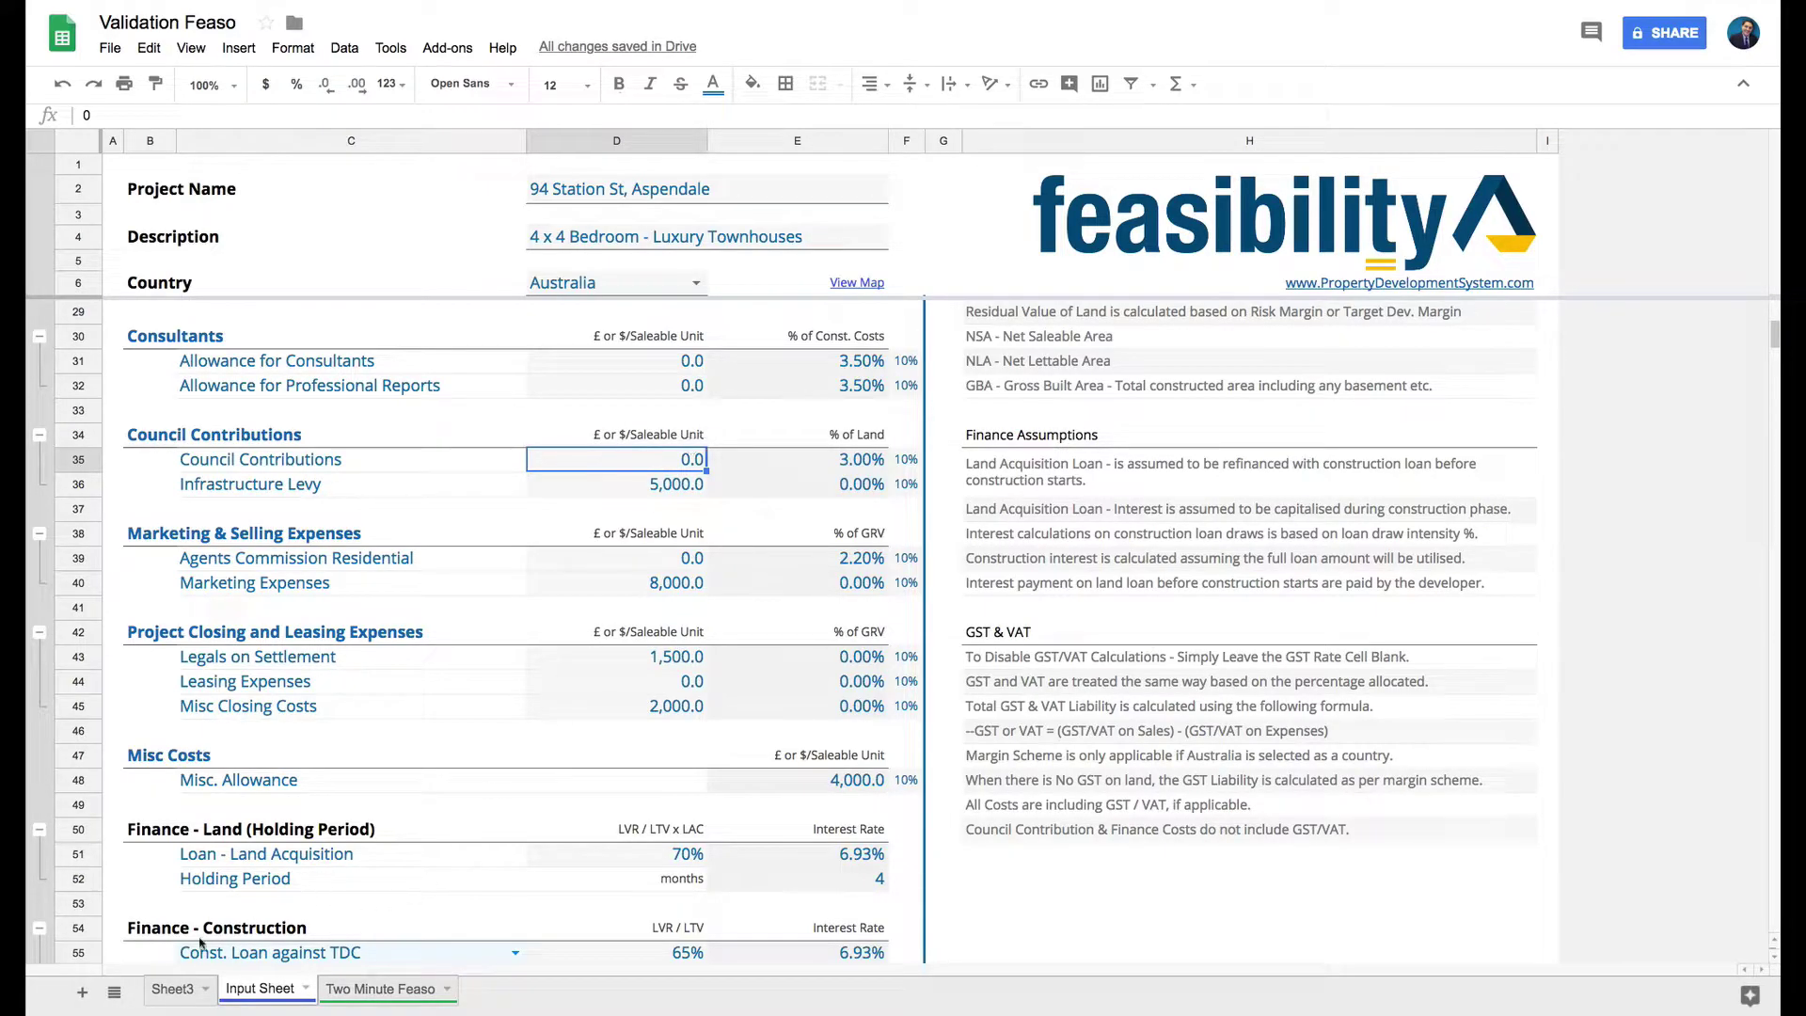
On Sheet3, enter 36500 in J9 and 5 in K9 for a per-unit cost calculation.
click(164, 999)
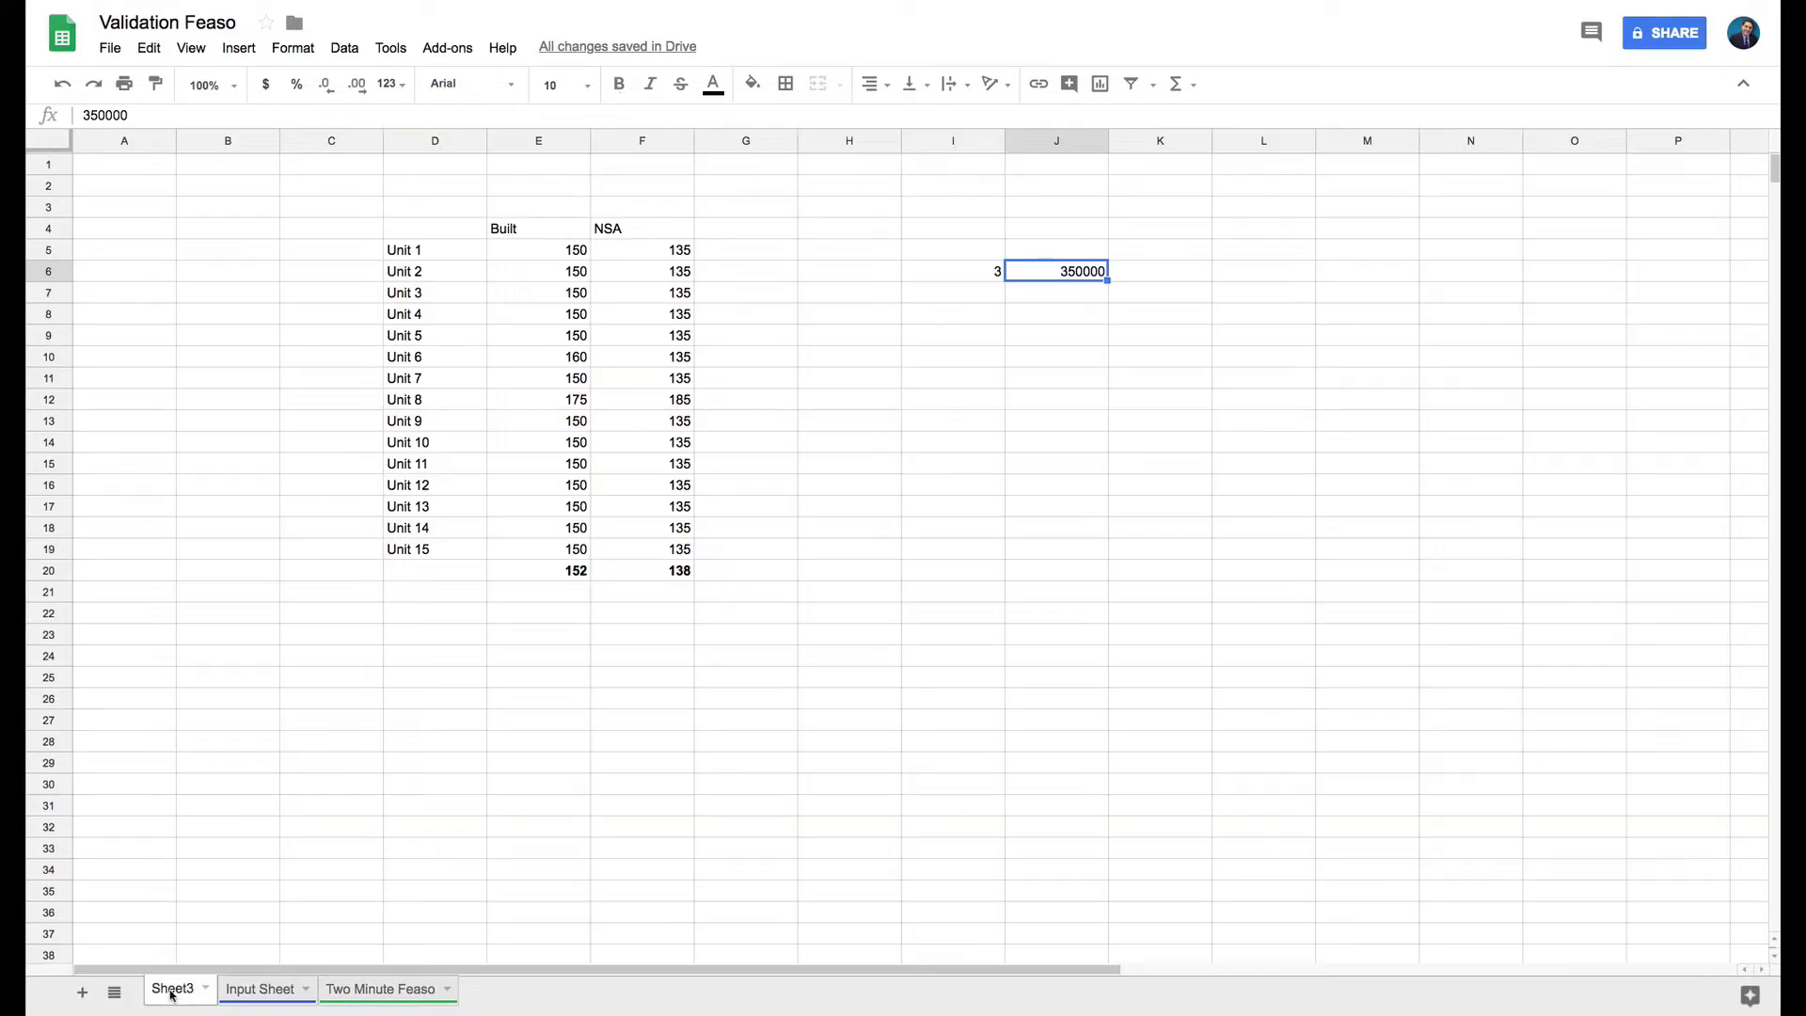
click(1059, 344)
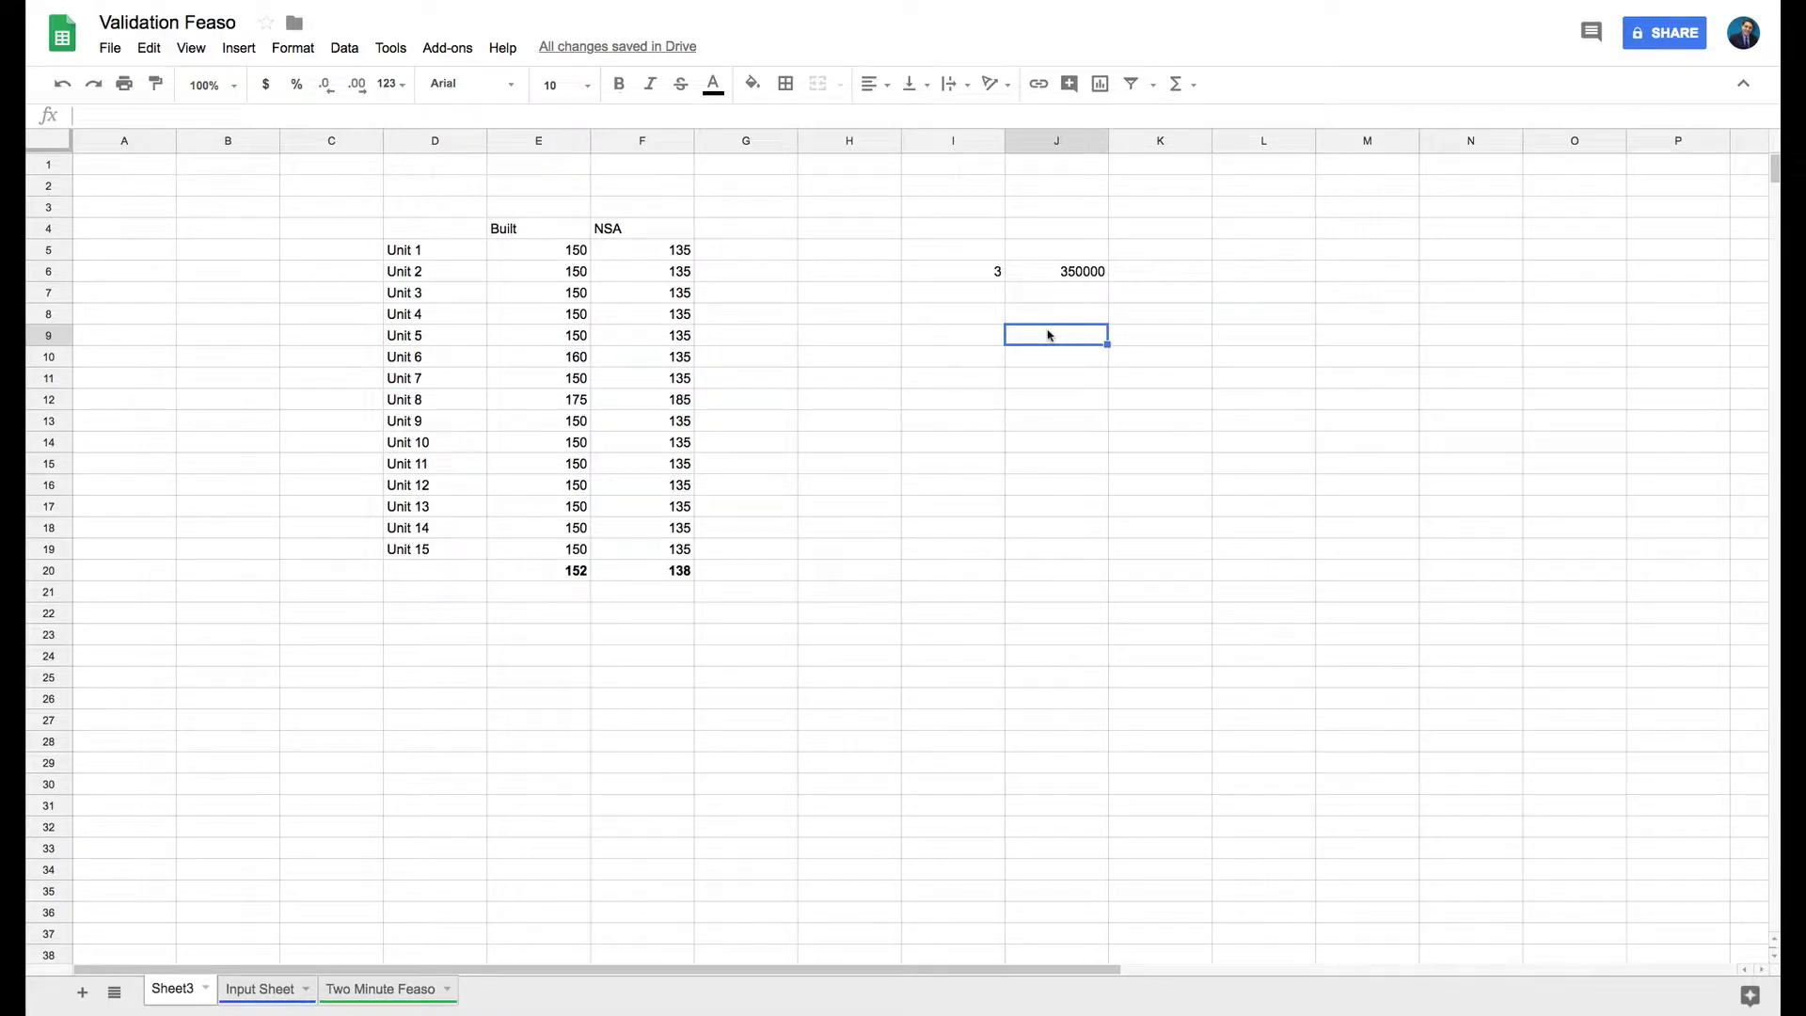
text(36500)
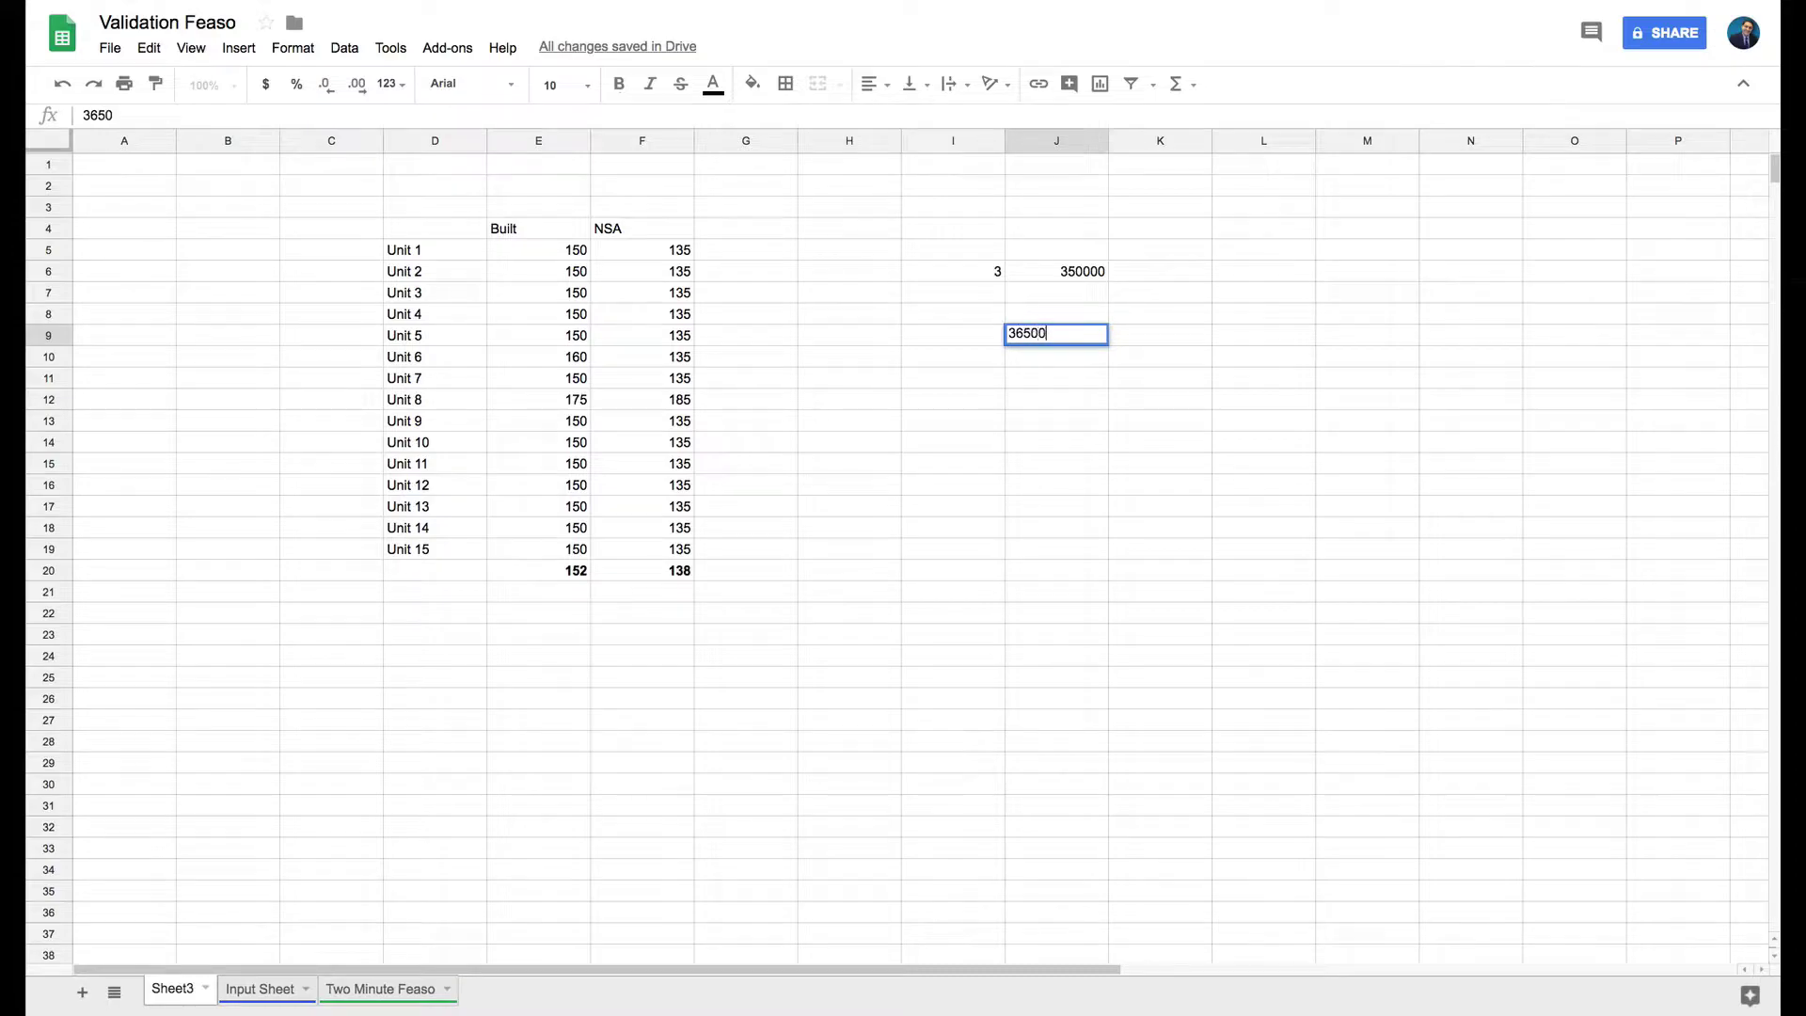
key(Return)
click(1055, 337)
click(1160, 335)
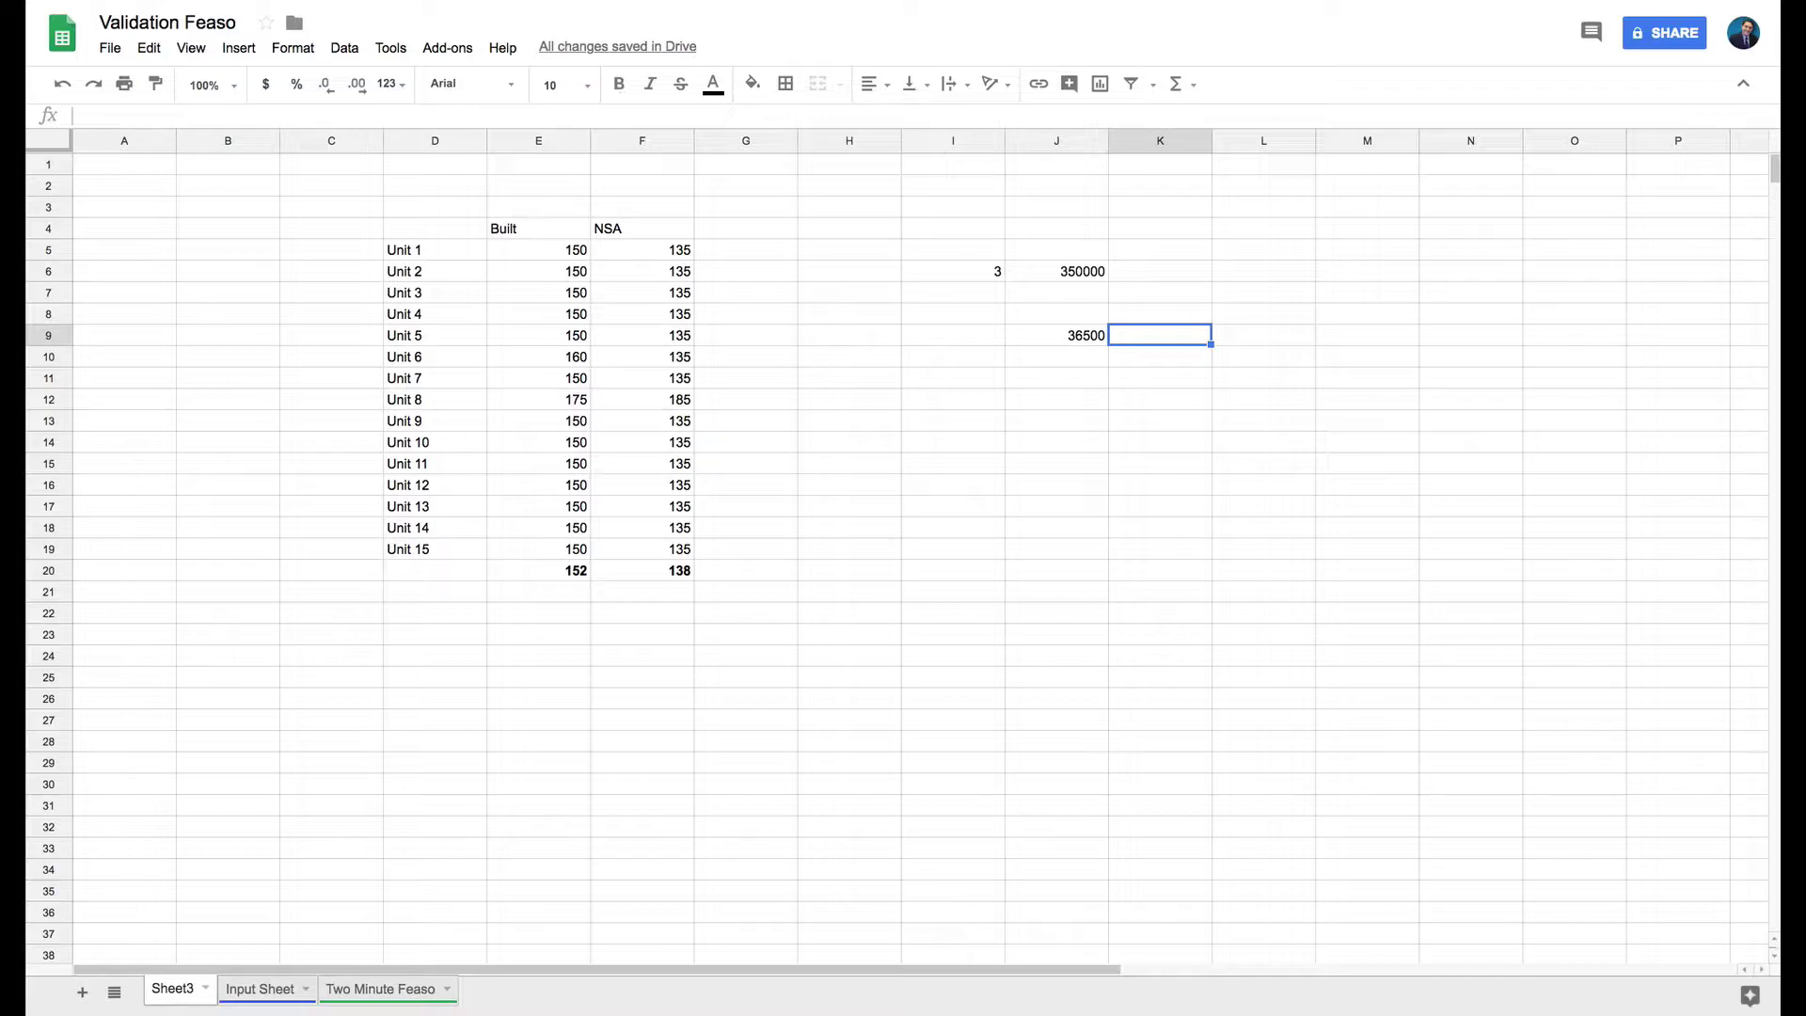
text(5)
key(Return)
Calculate the per-unit cost in K10 with the formula =J9/K9.
text(=)
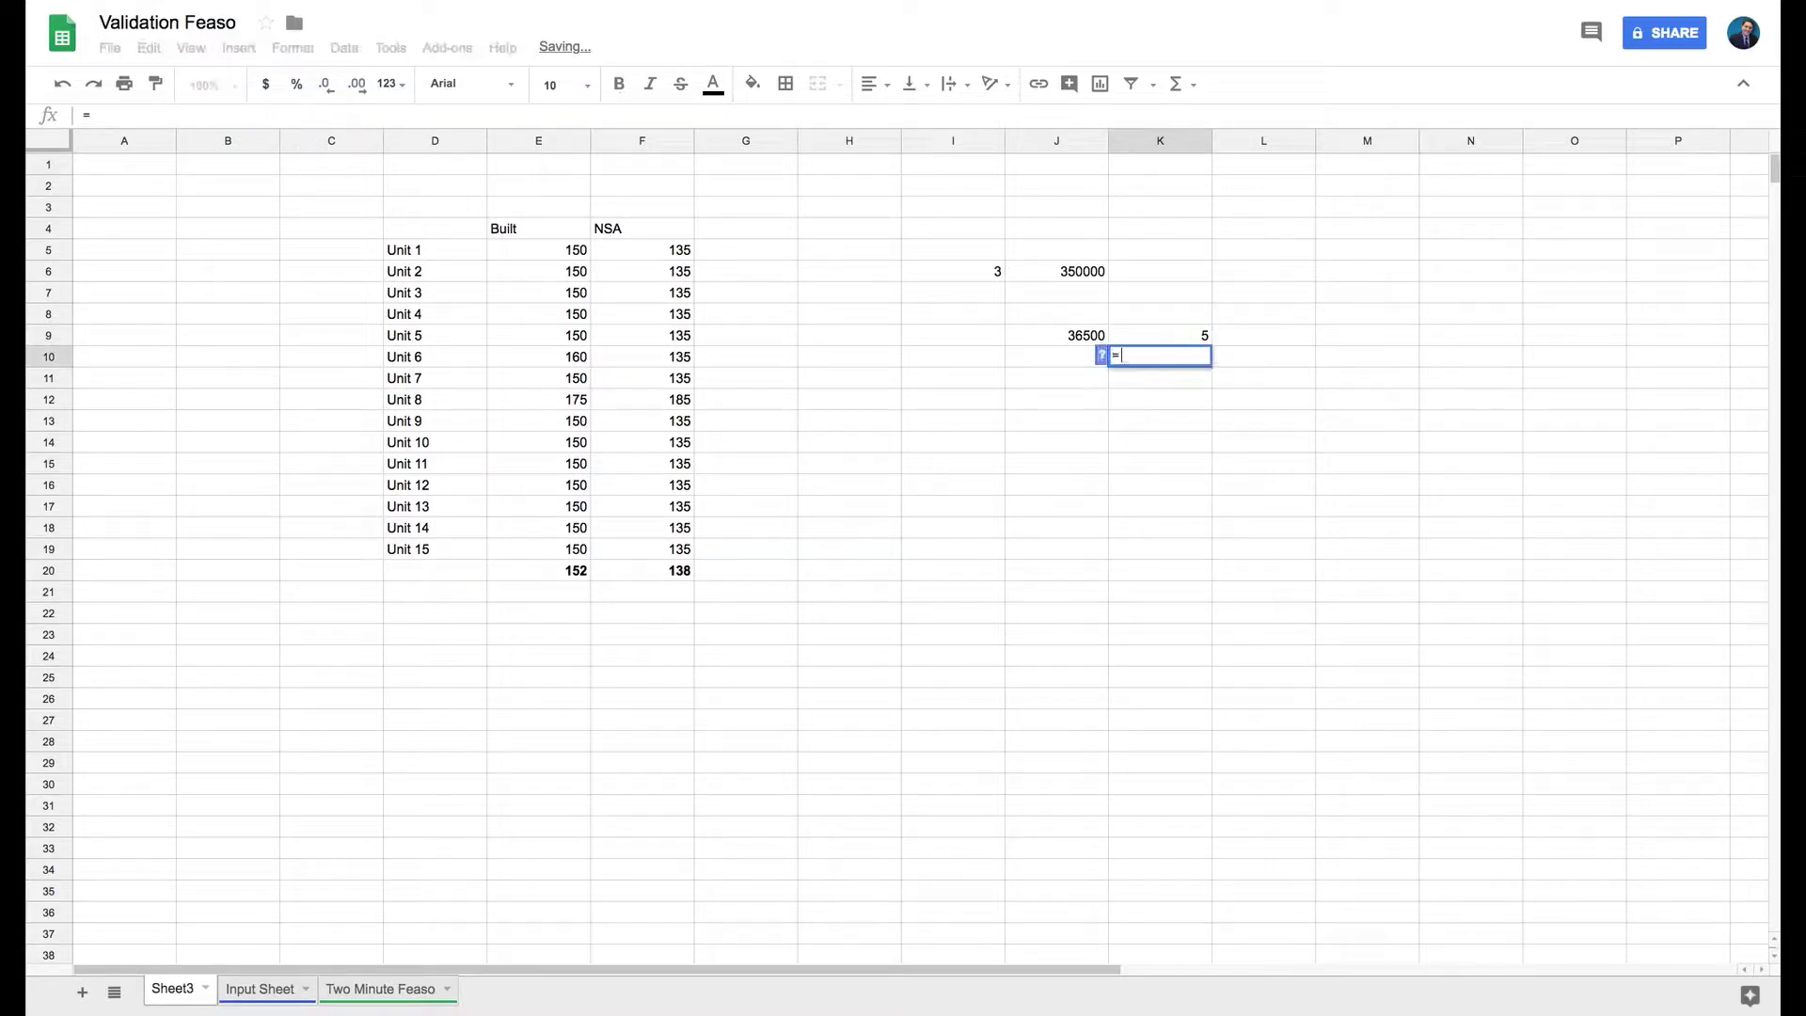
key(Left)
key(Up)
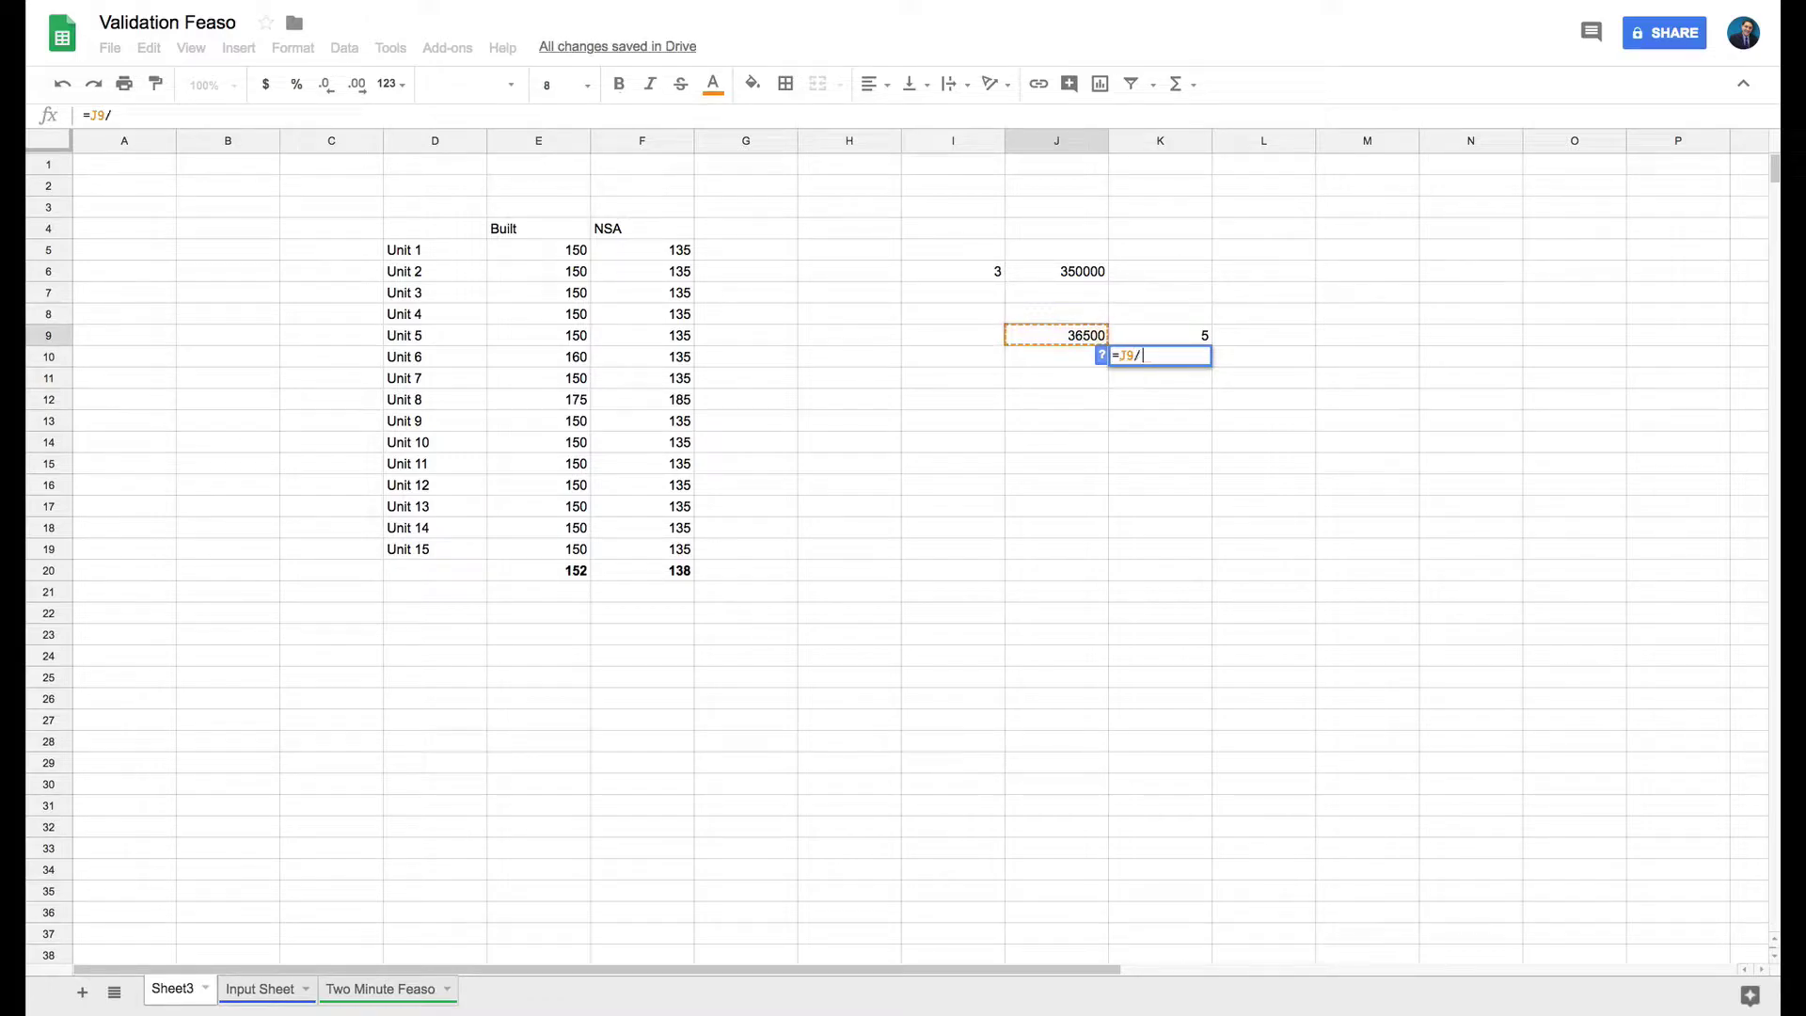
text(/)
key(Up)
key(Return)
key(Up)
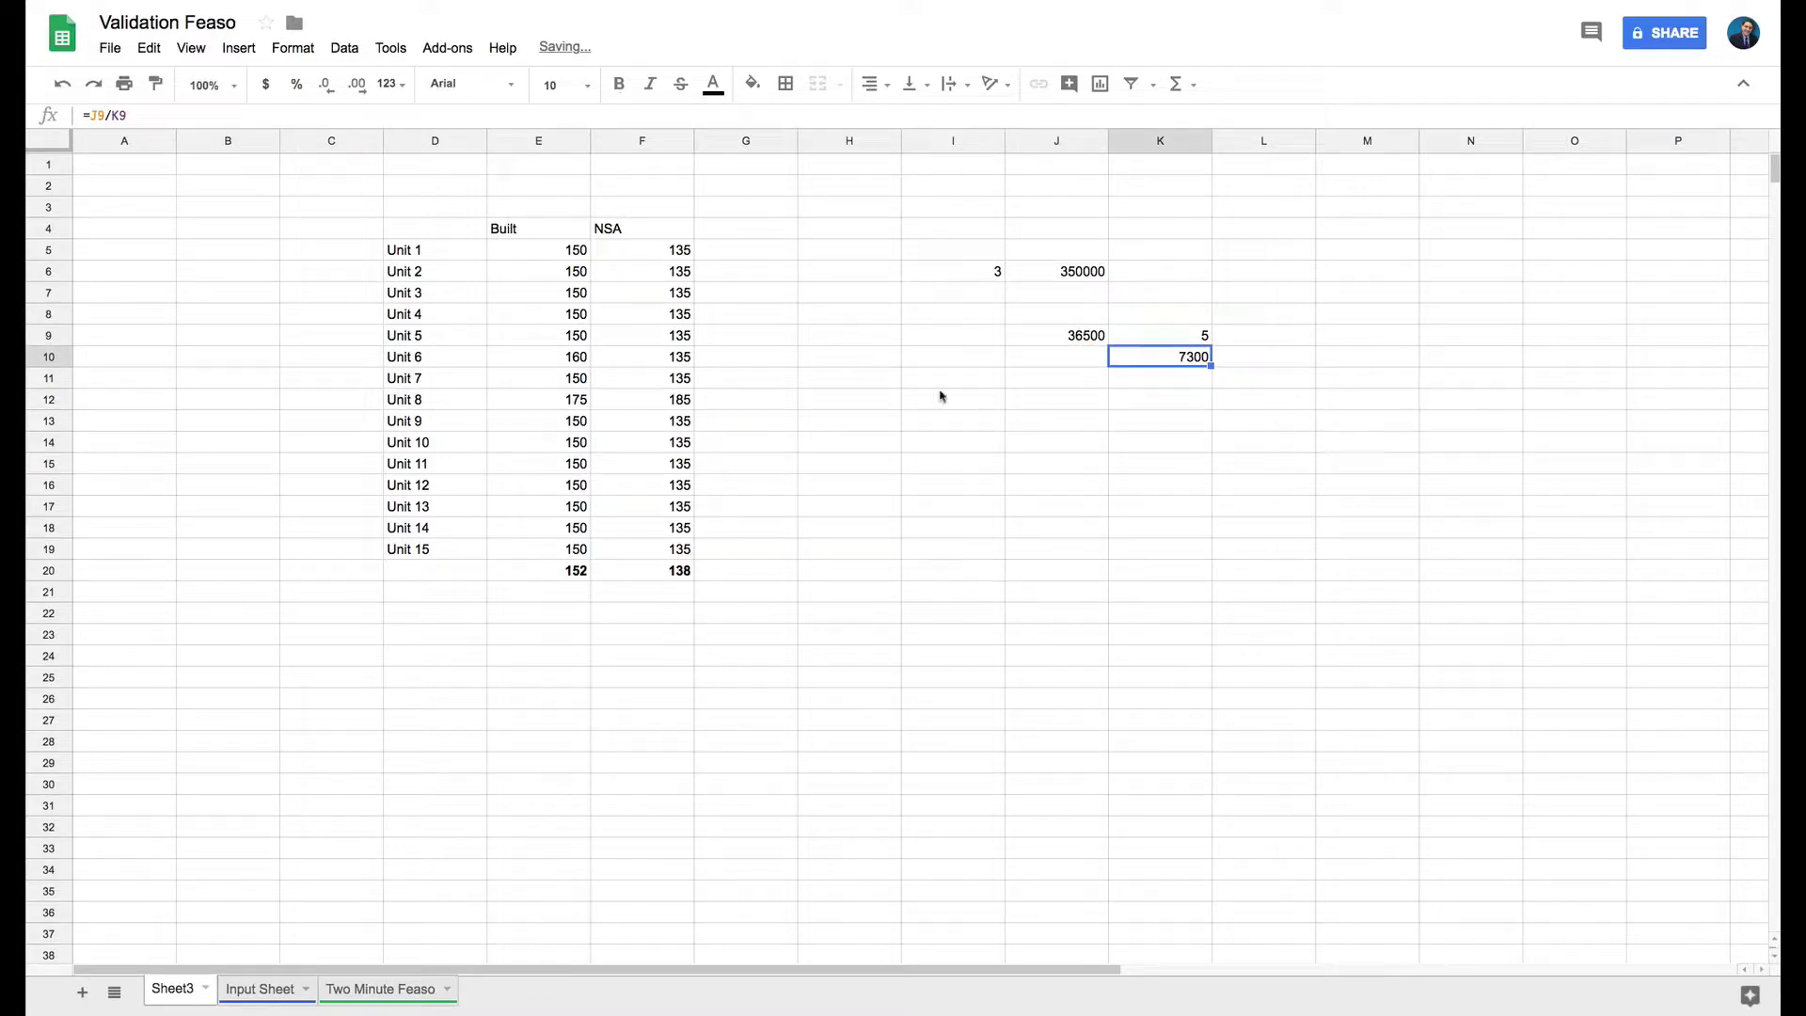
On the Input Sheet, set the per-saleable-unit amount for Council Contributions to 7300.
click(268, 989)
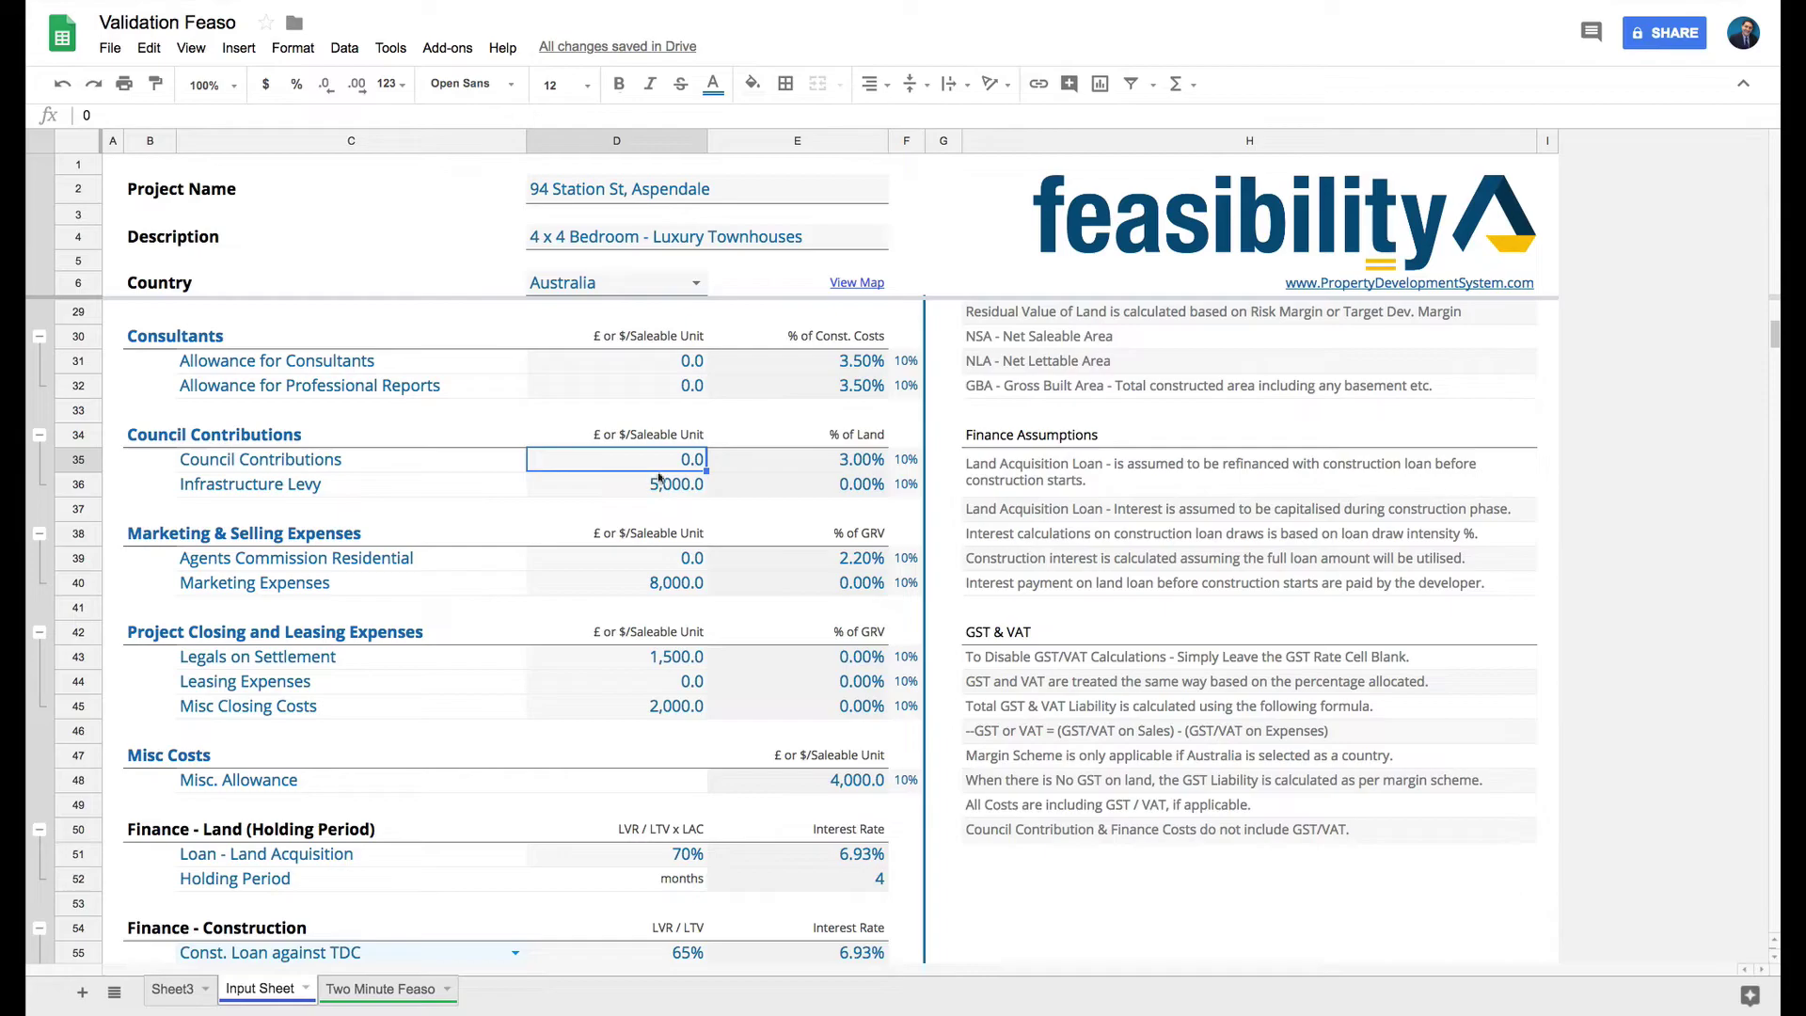
text(73000)
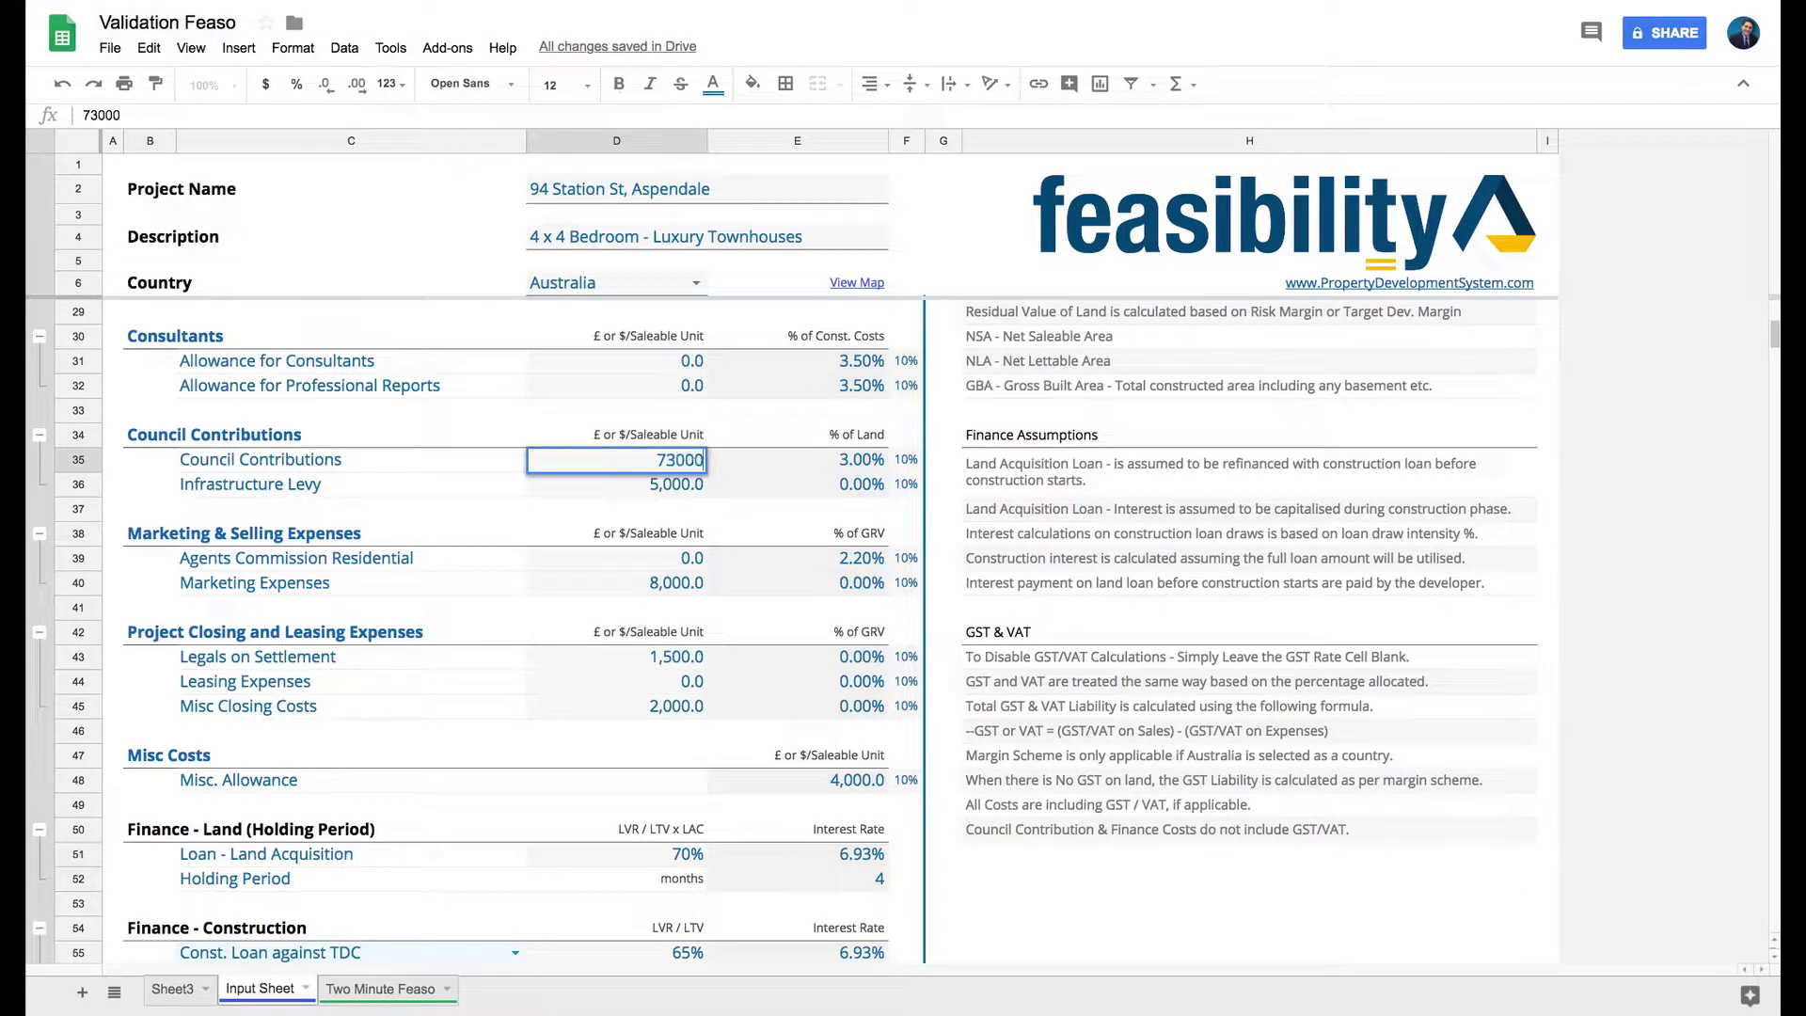
key(Return)
key(Up)
text(7300)
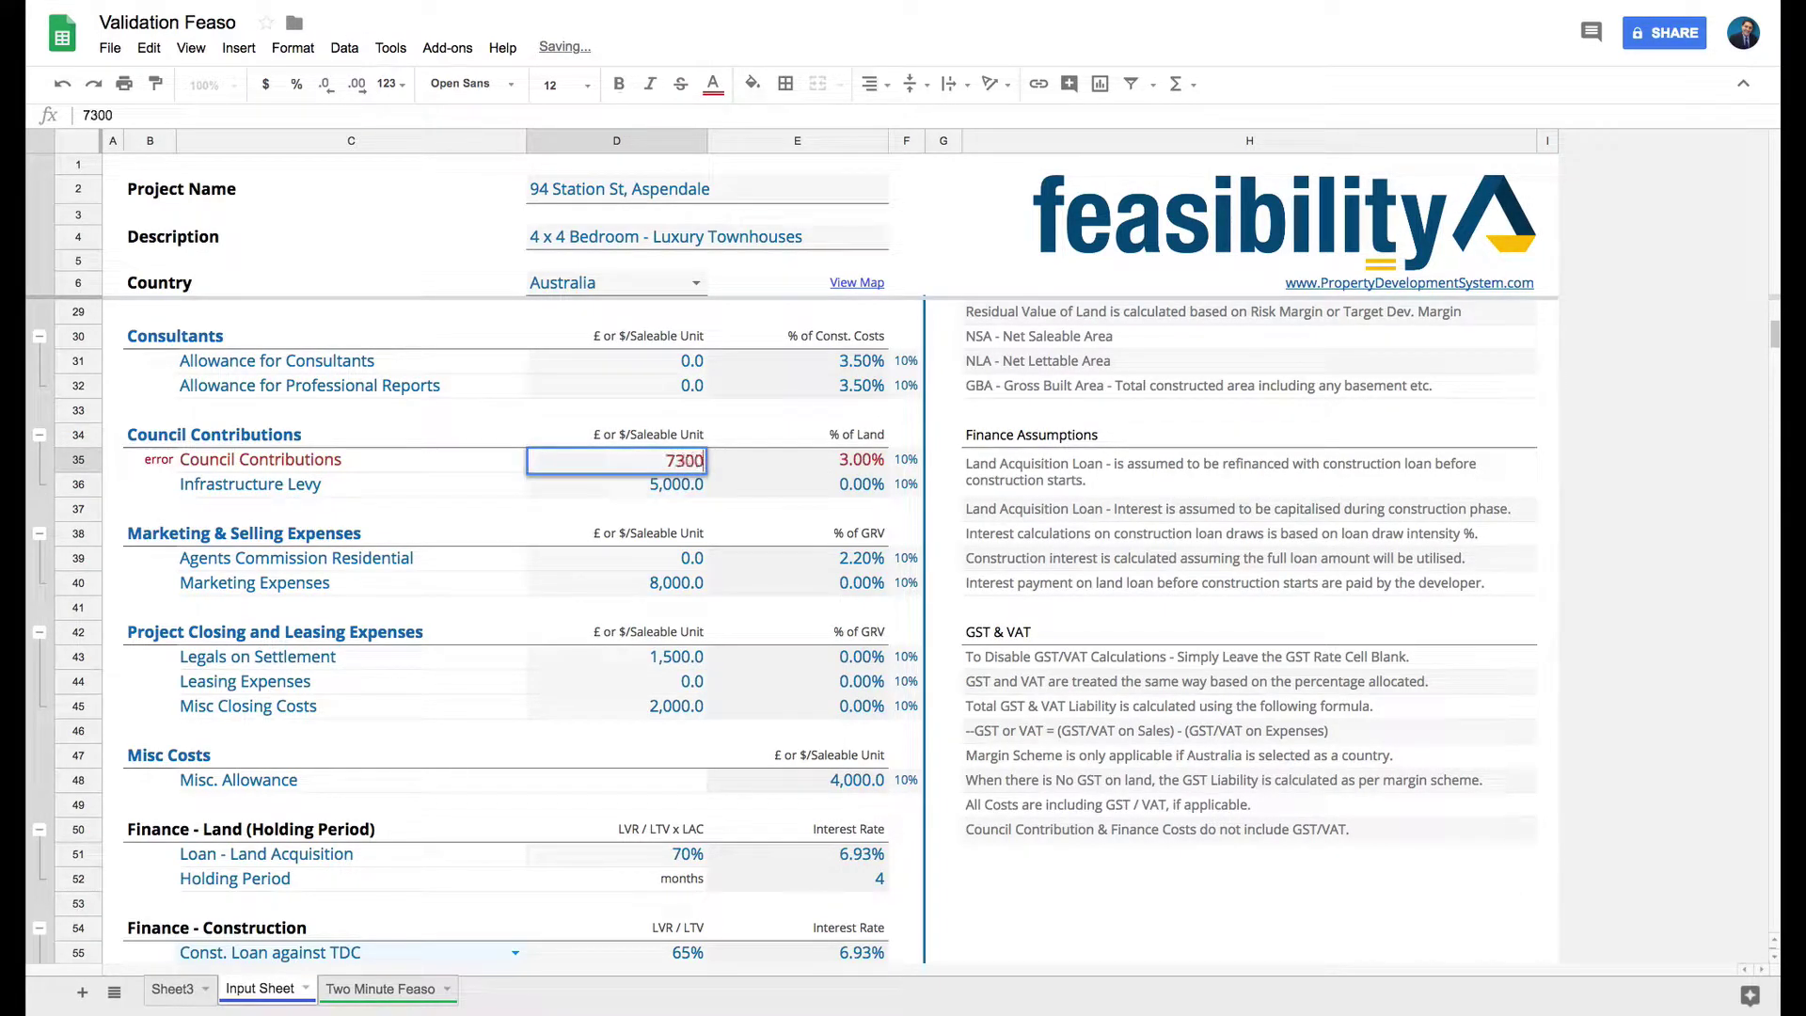
key(Return)
key(Up)
key(Up)
Set the Council Contributions percentage of land to 0 so that only the per-unit amount applies.
click(798, 459)
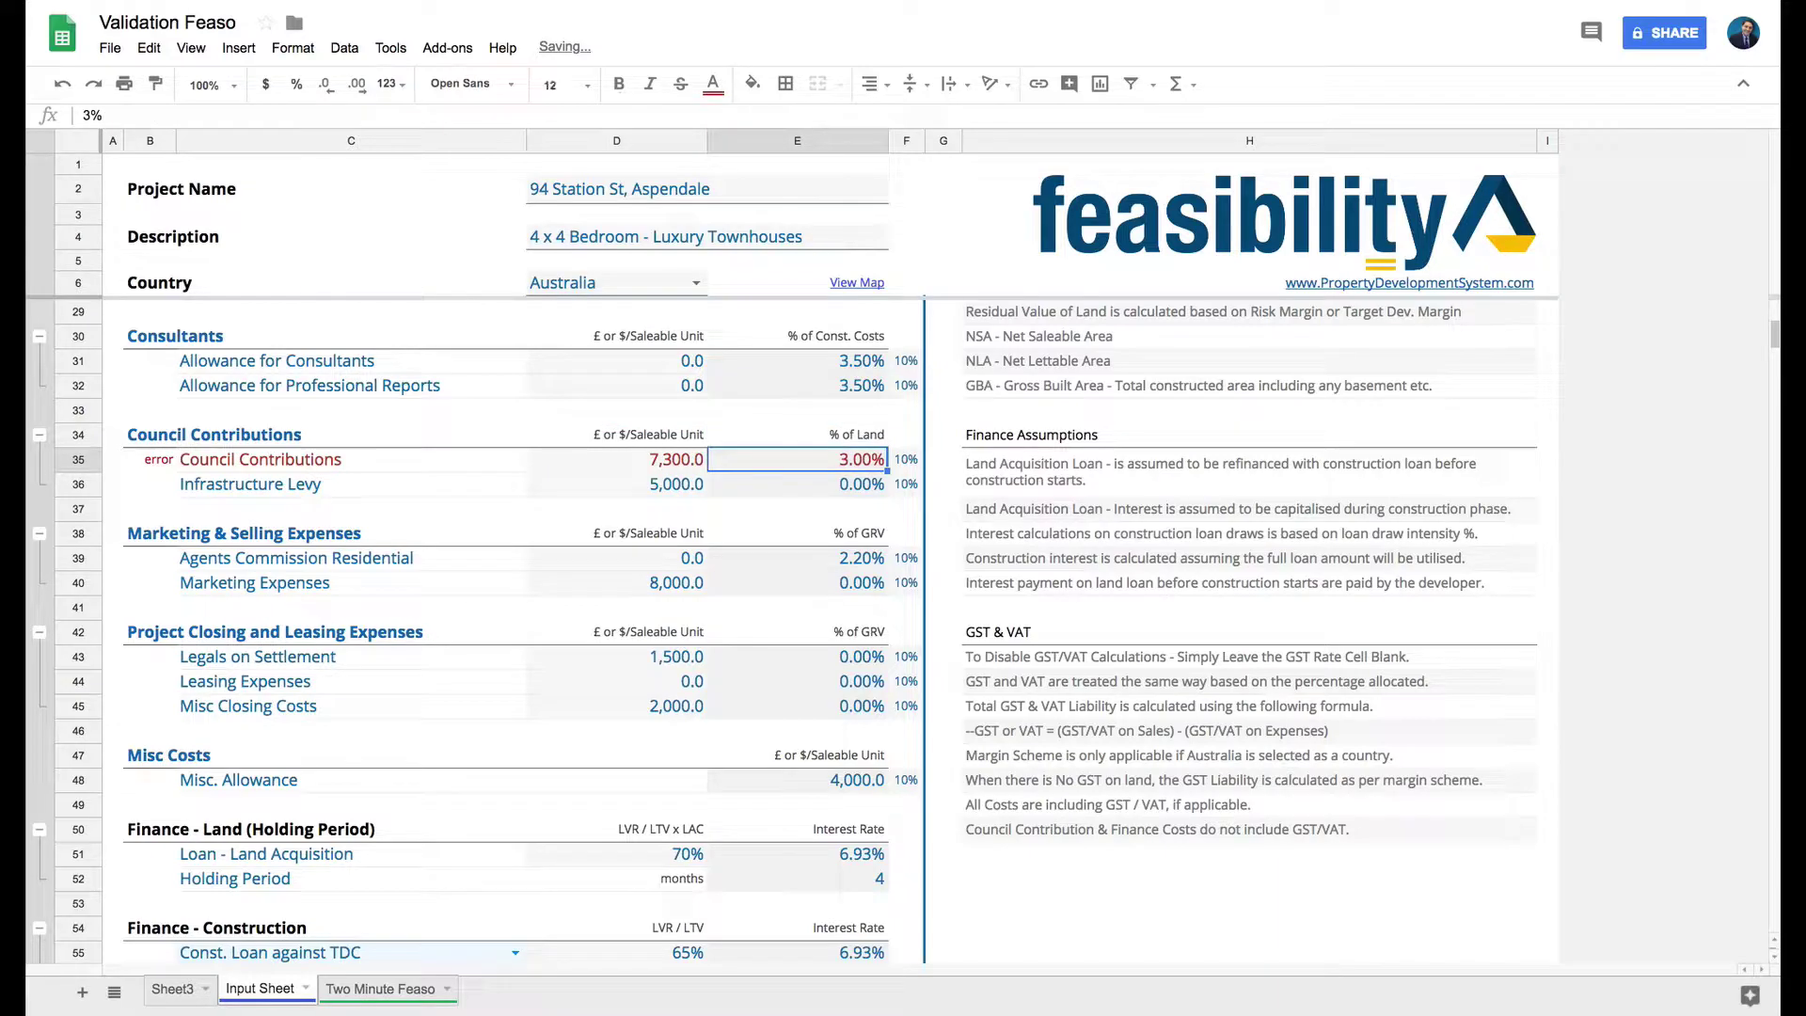
text(0)
key(Return)
Reset the per-saleable-unit amount for Council Contributions to 0 and set its percentage of land back to 3%.
click(658, 459)
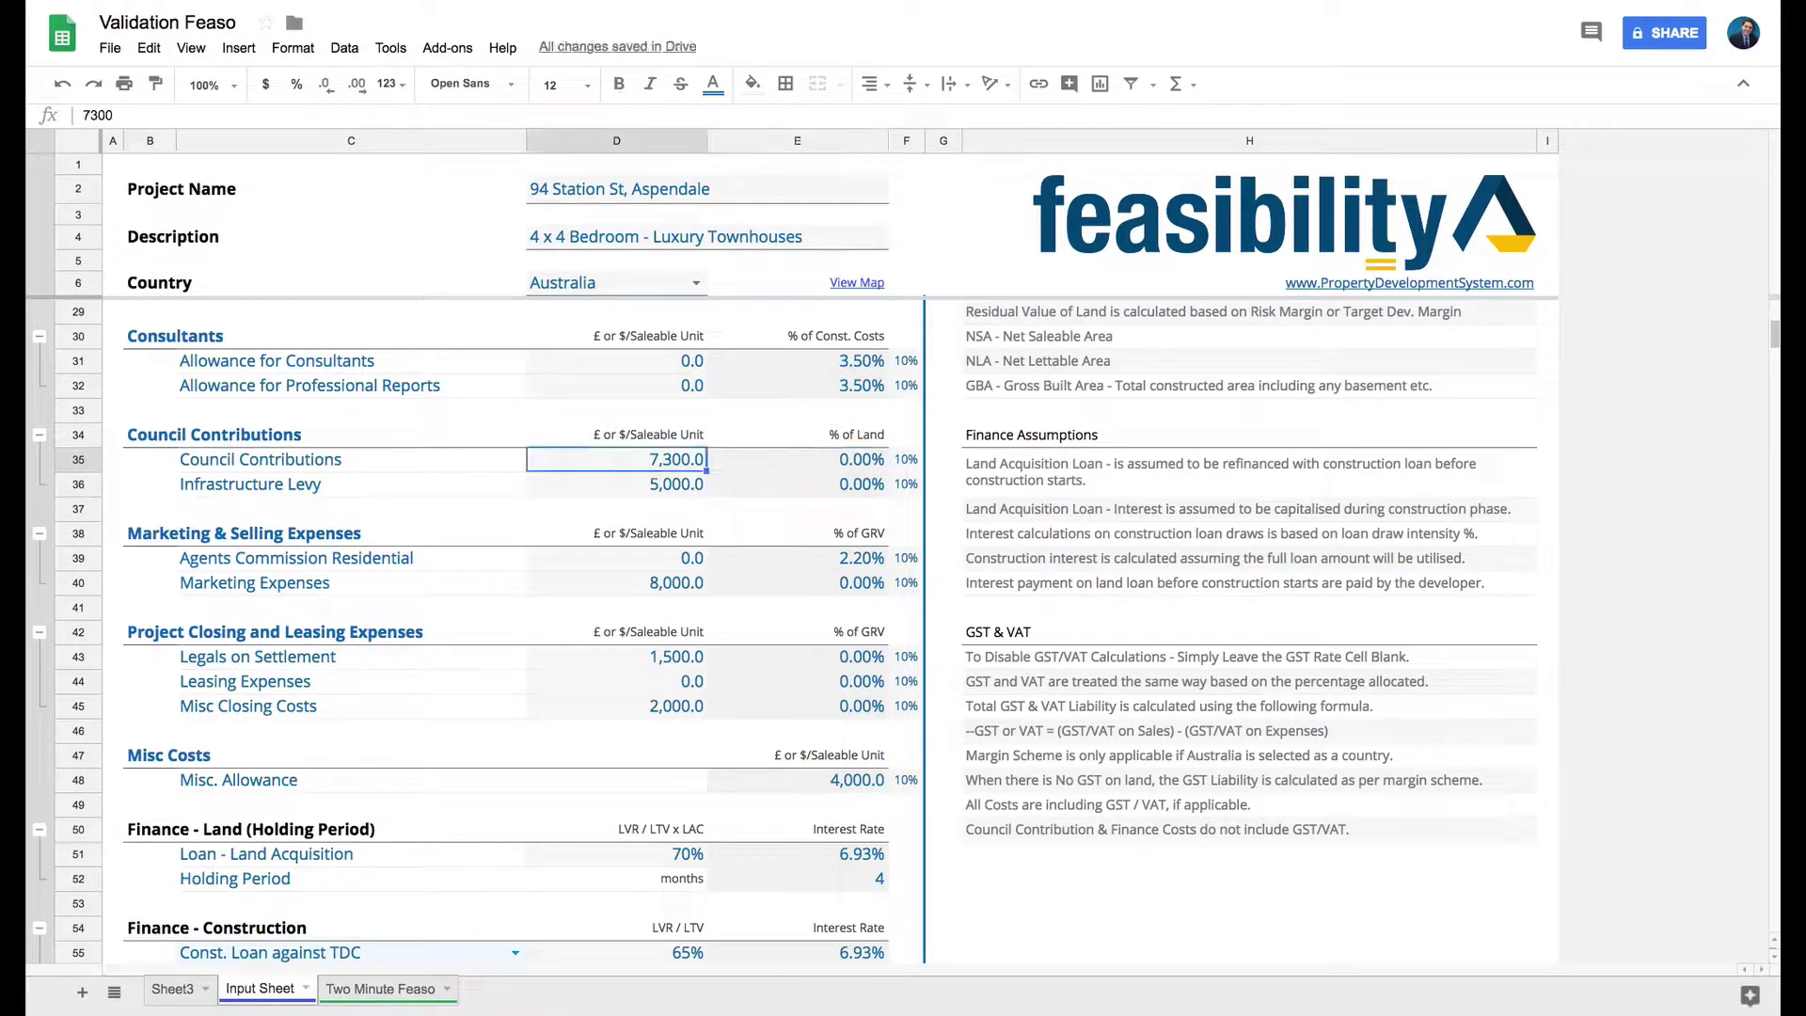
text(0)
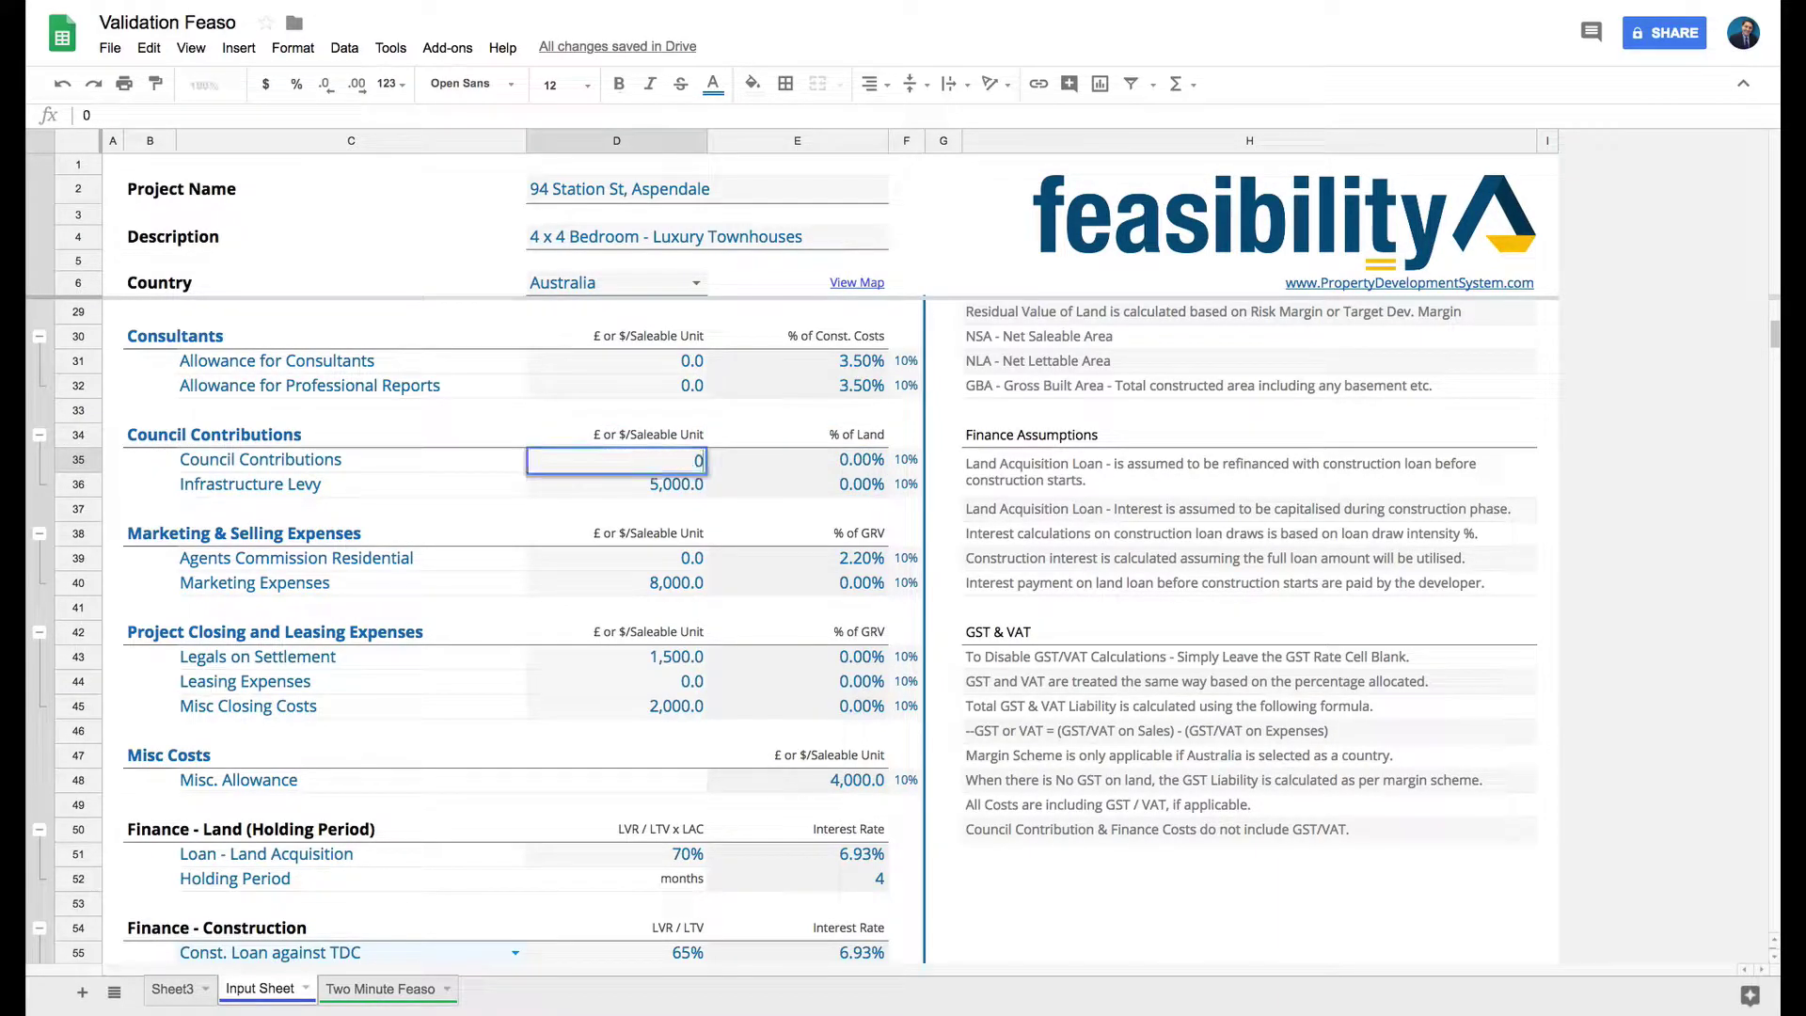
key(Tab)
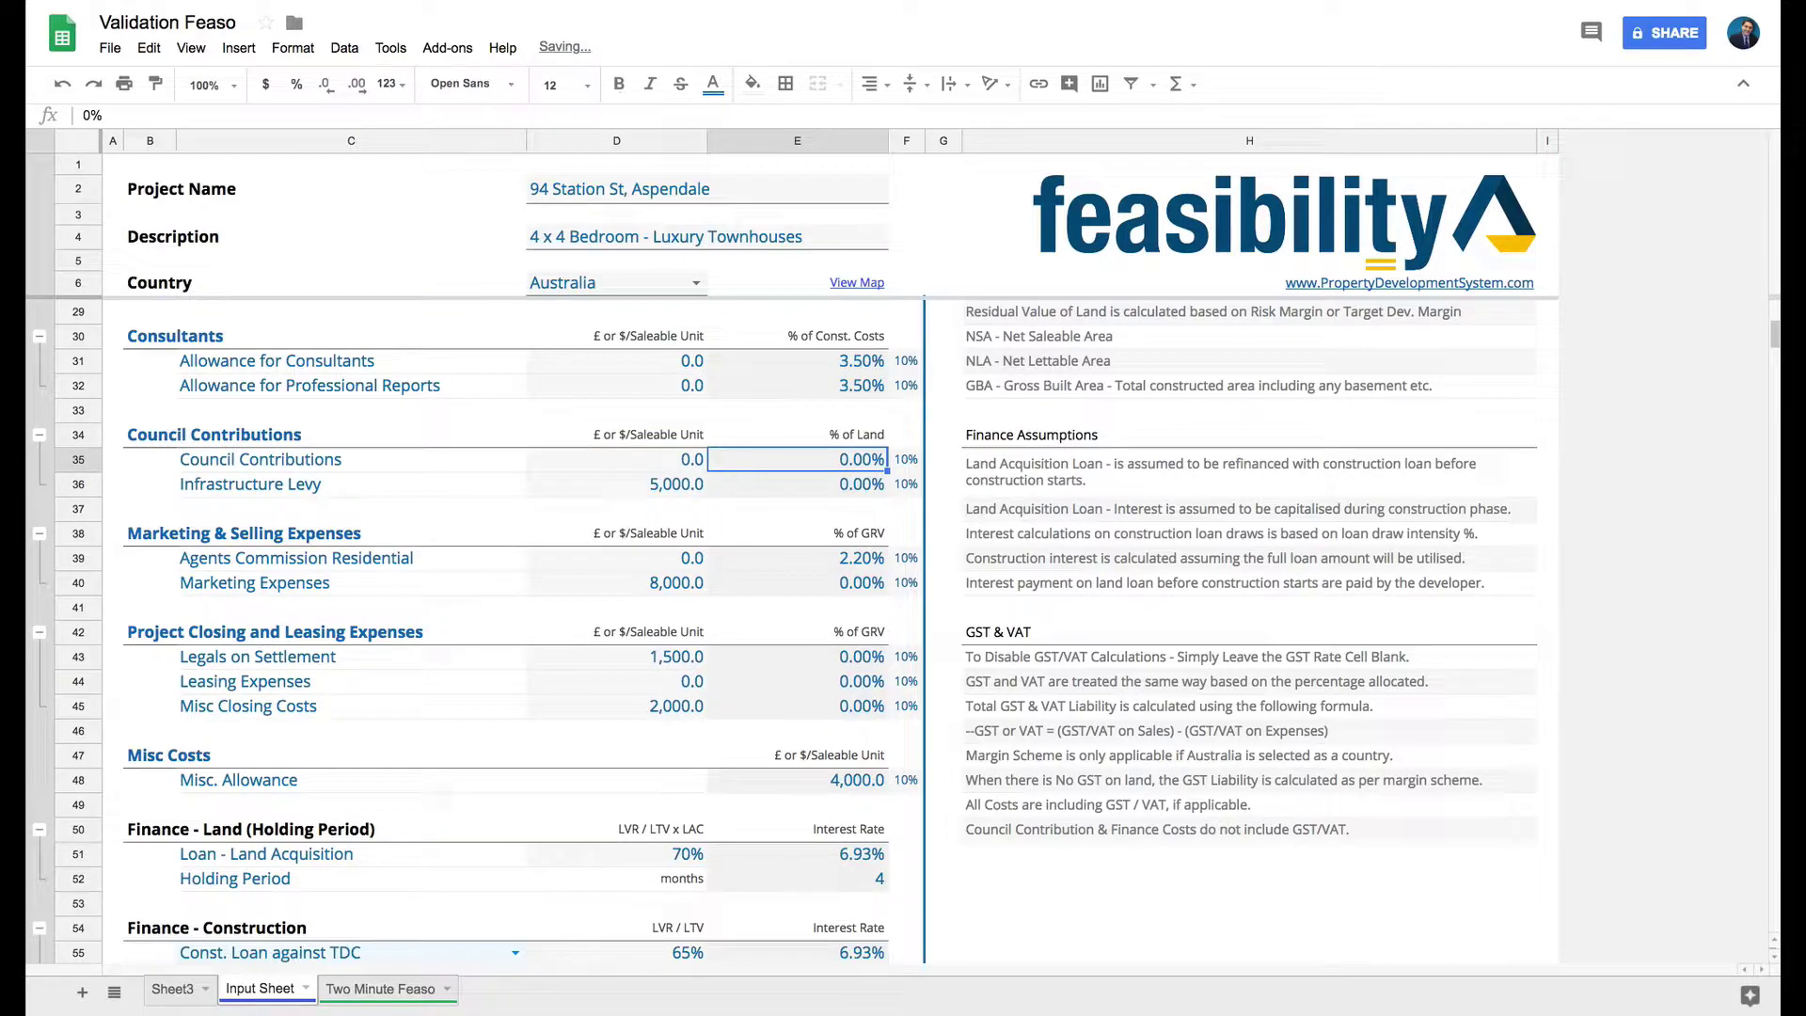
text(3)
key(Return)
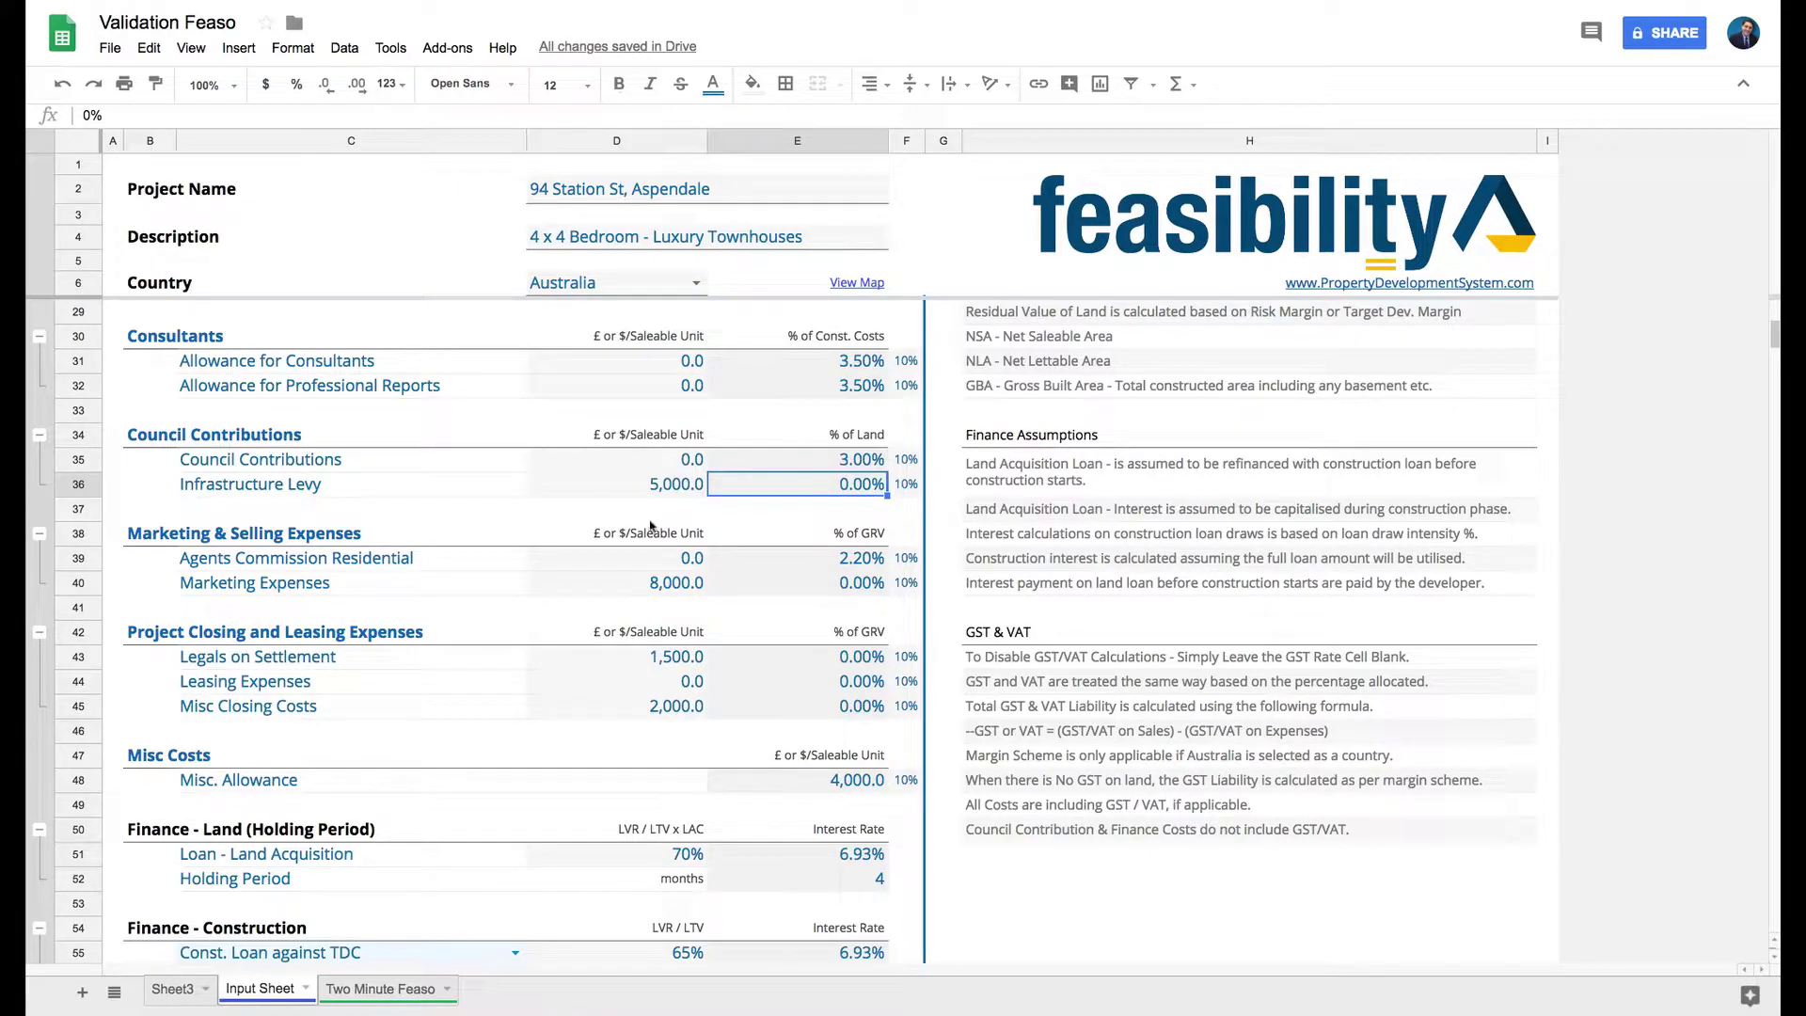
Examine the Infrastructure Levy and its per-saleable-unit amount together with the input cells of the whole Council Contributions section.
click(300, 493)
click(630, 494)
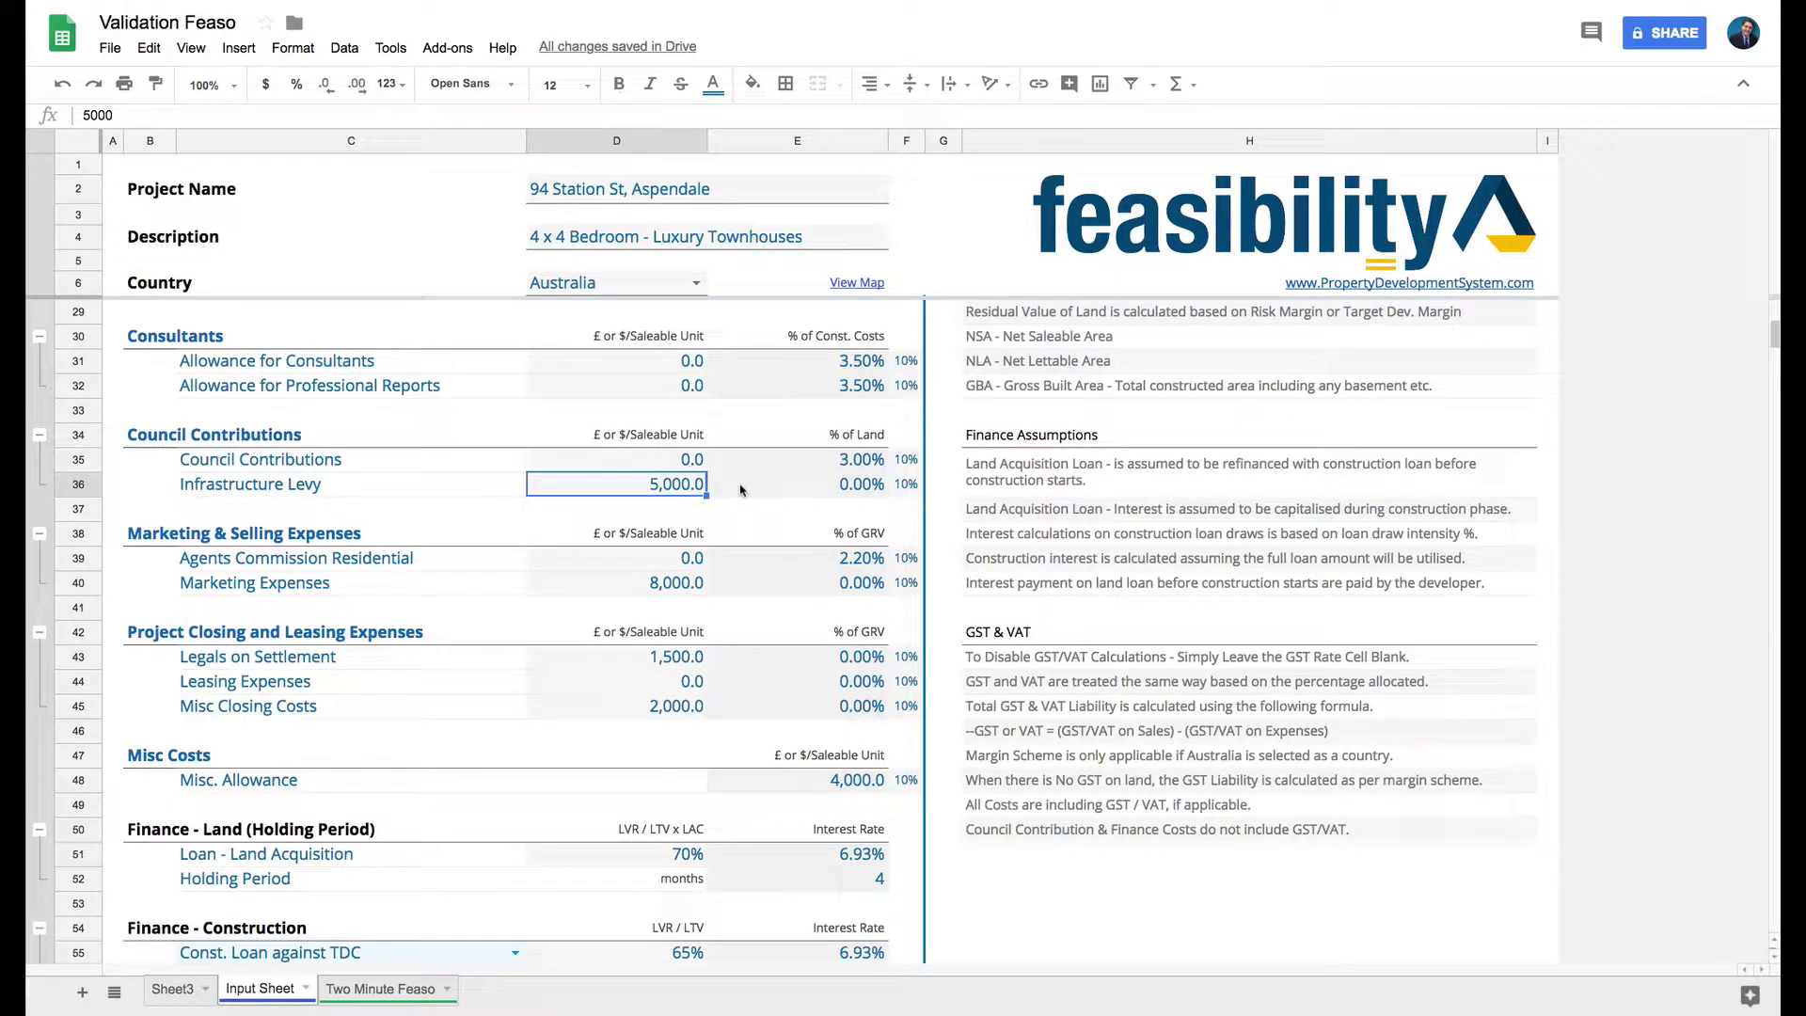
drag(694, 460, 773, 484)
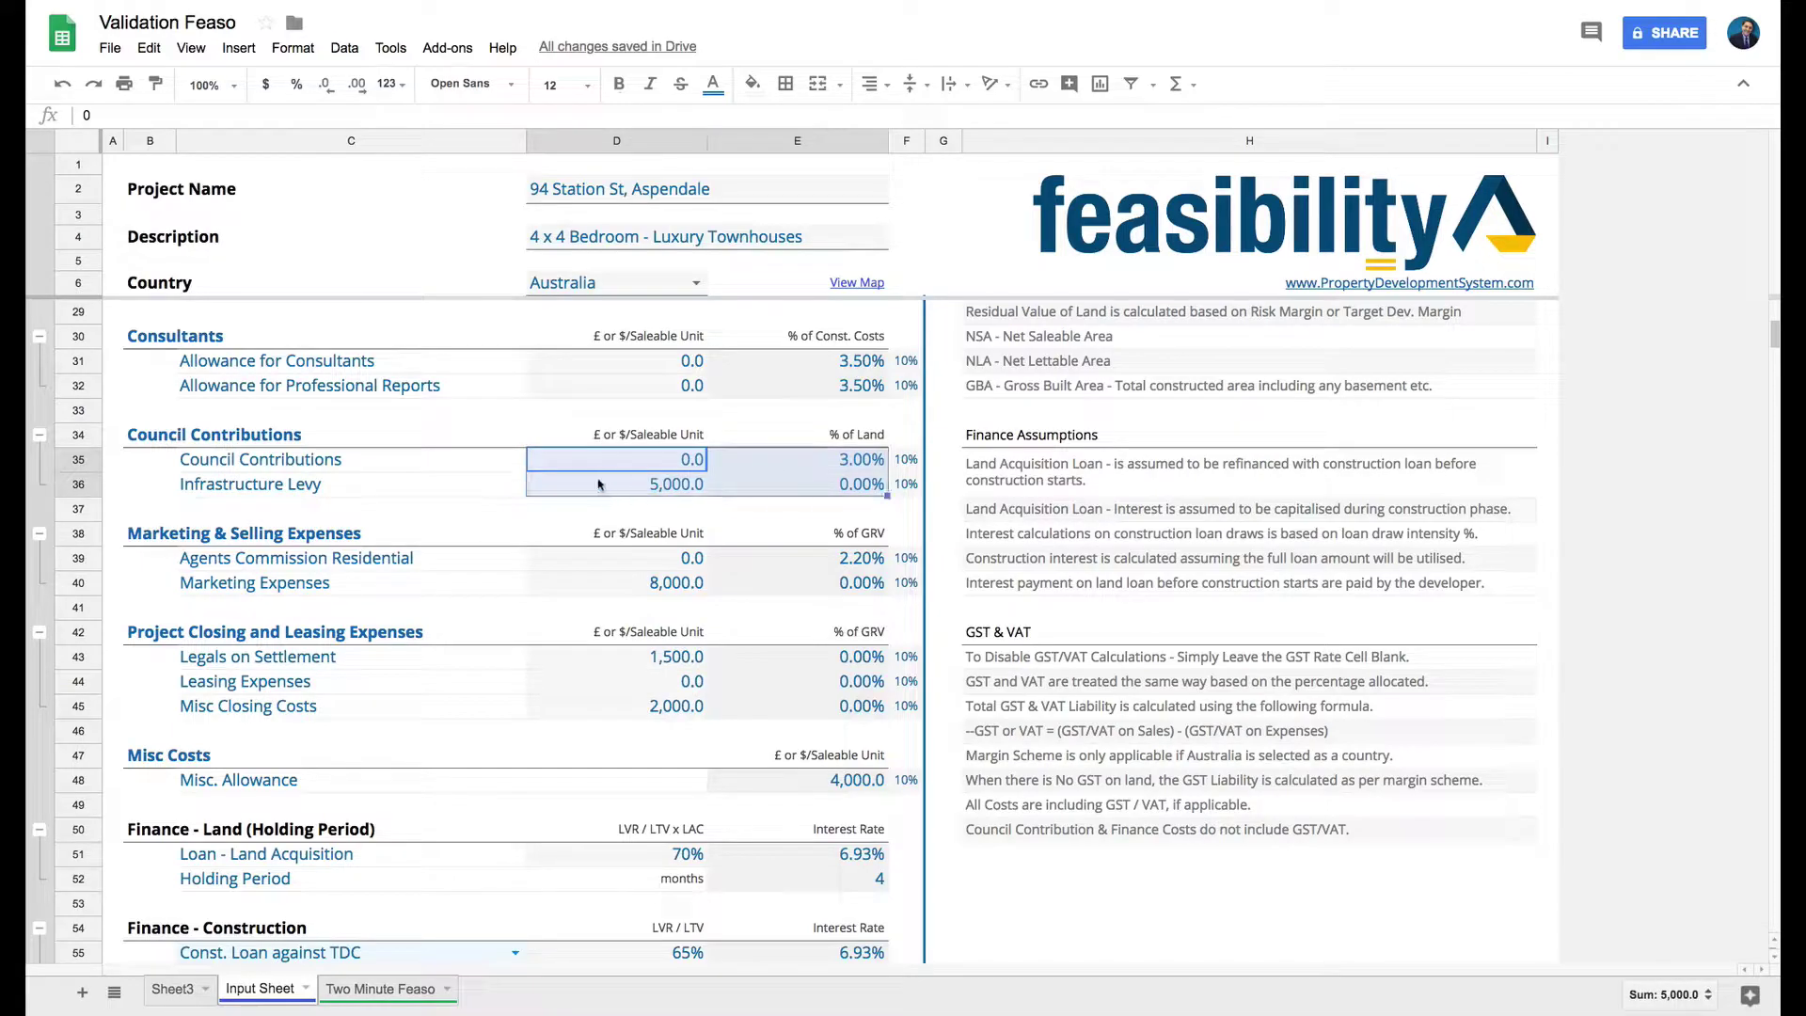
Examine the GST cell of the Council Contributions row and the GST rate in the Customise section it refers to.
click(910, 469)
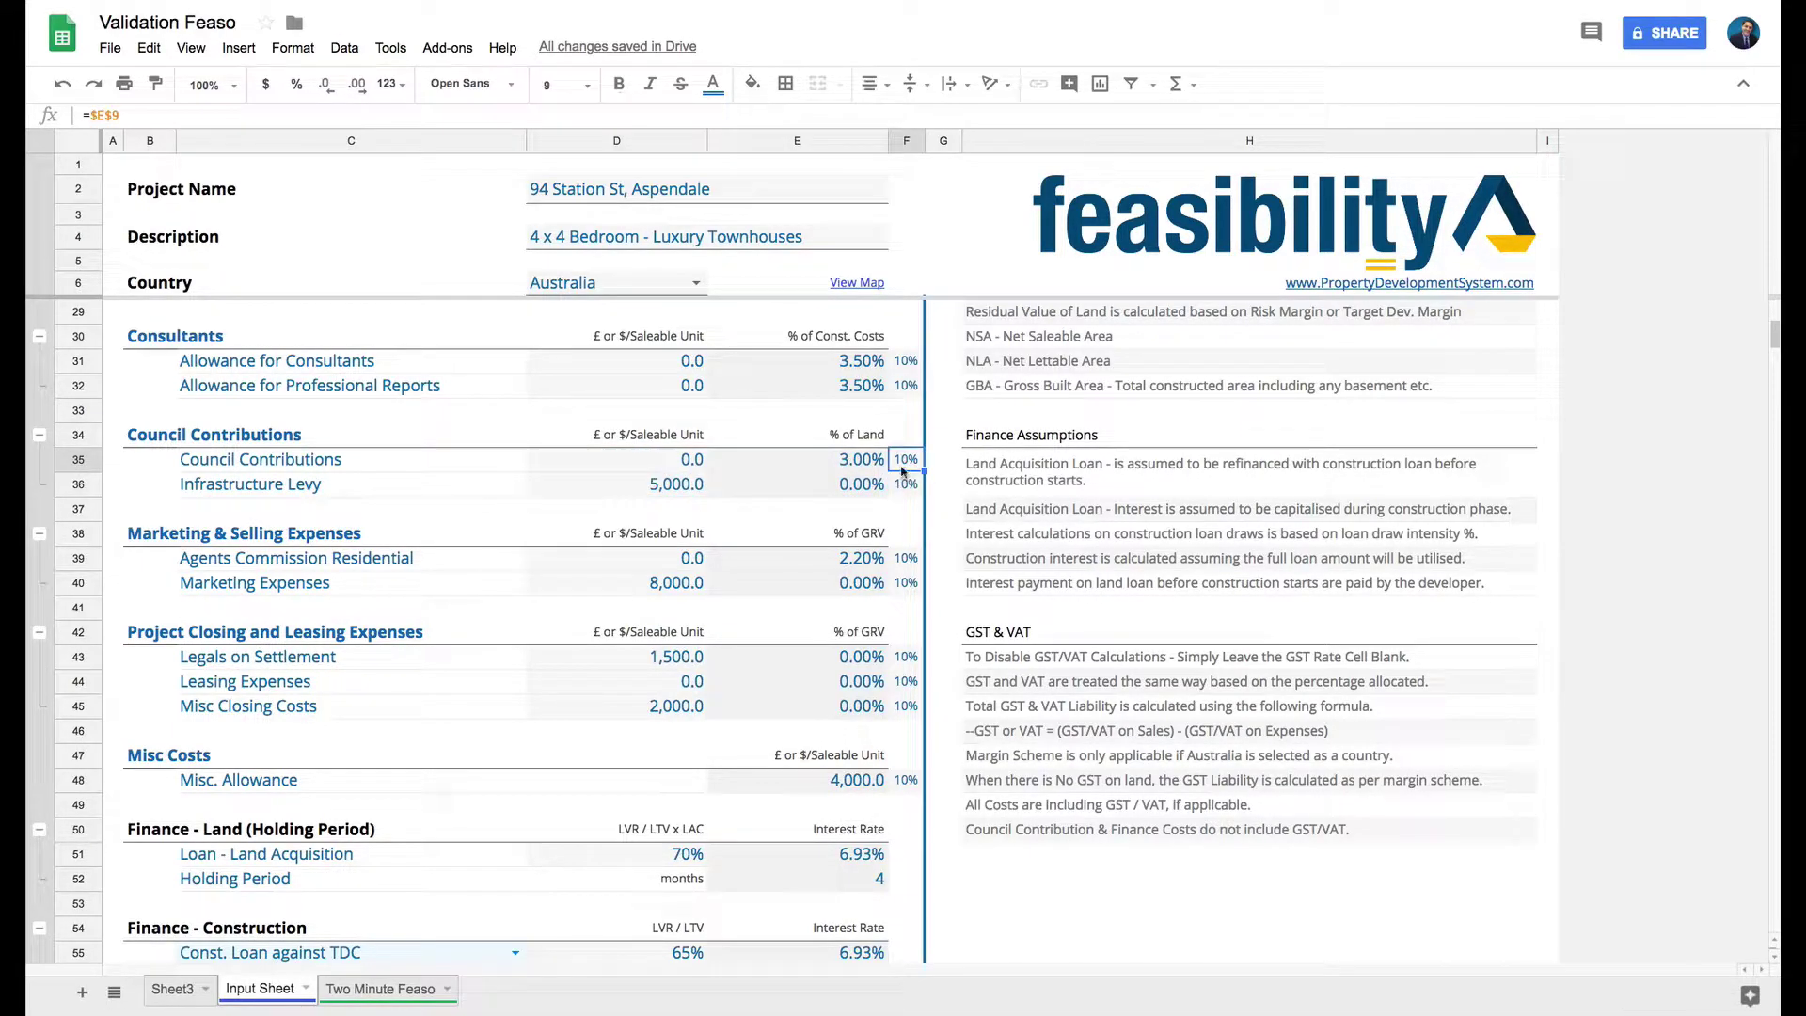
scroll(906, 489, up, 6)
scroll(663, 404, up, 2)
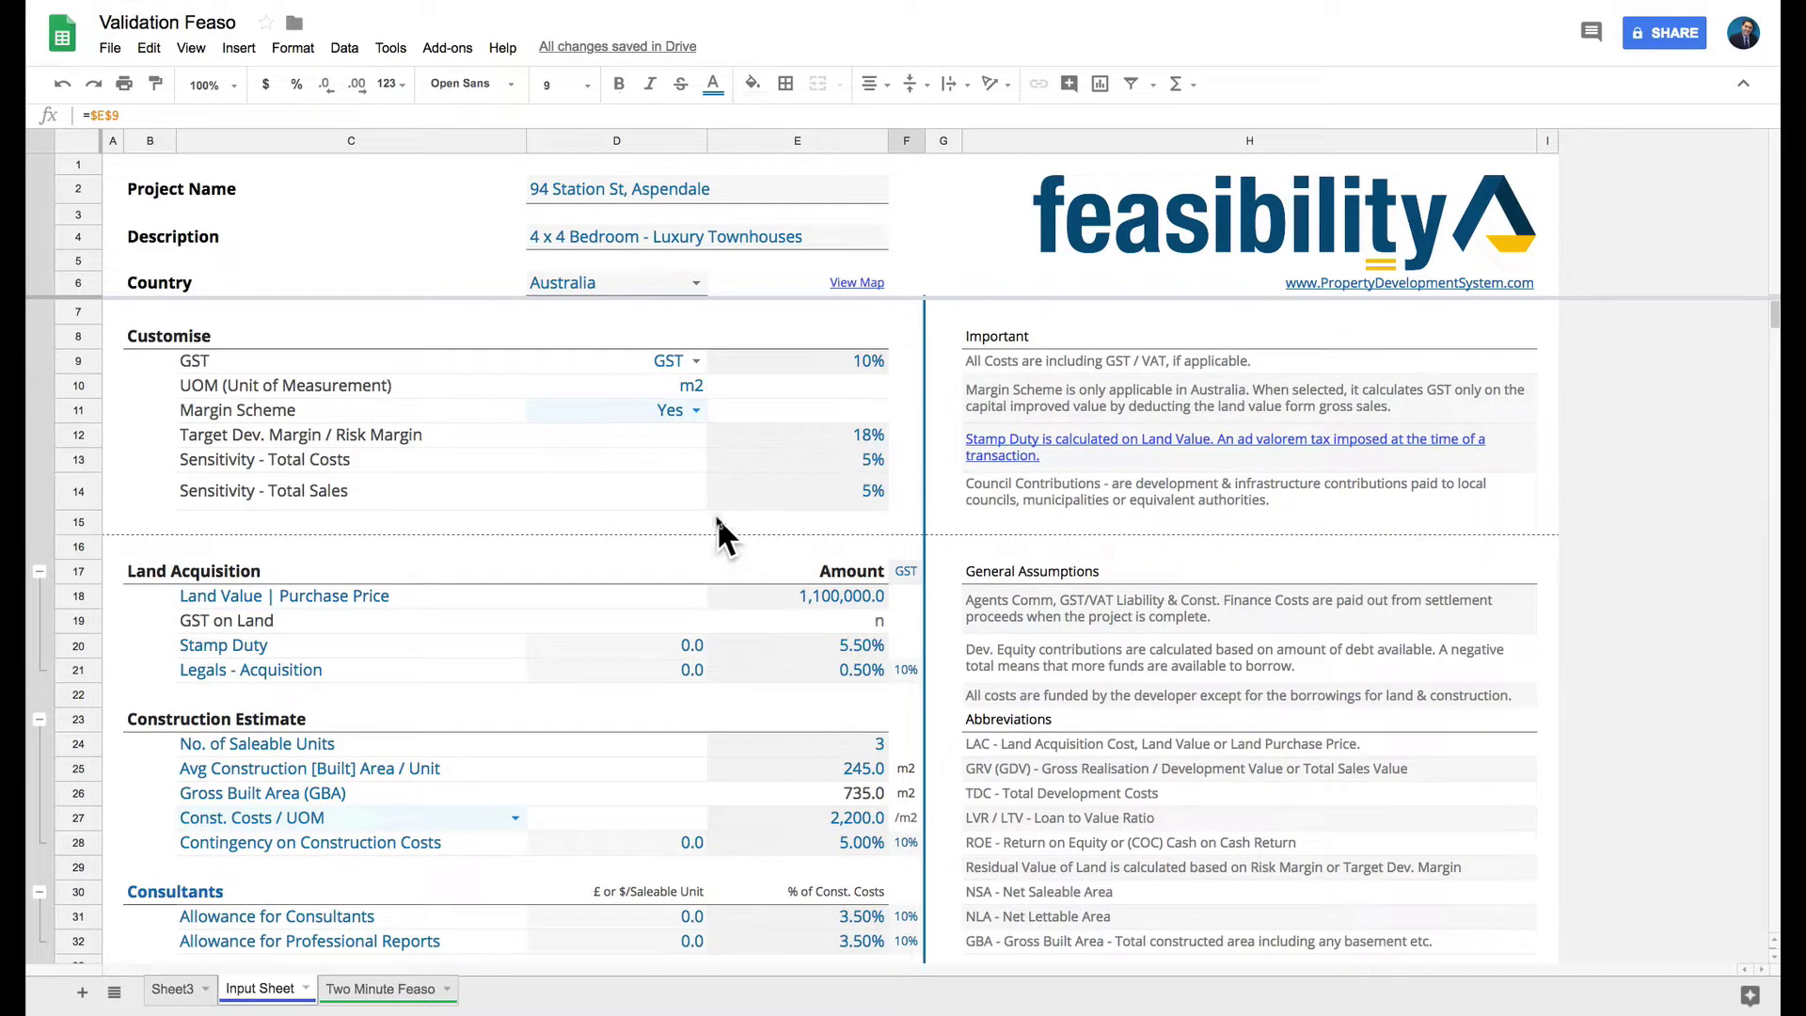
scroll(717, 519, down, 7)
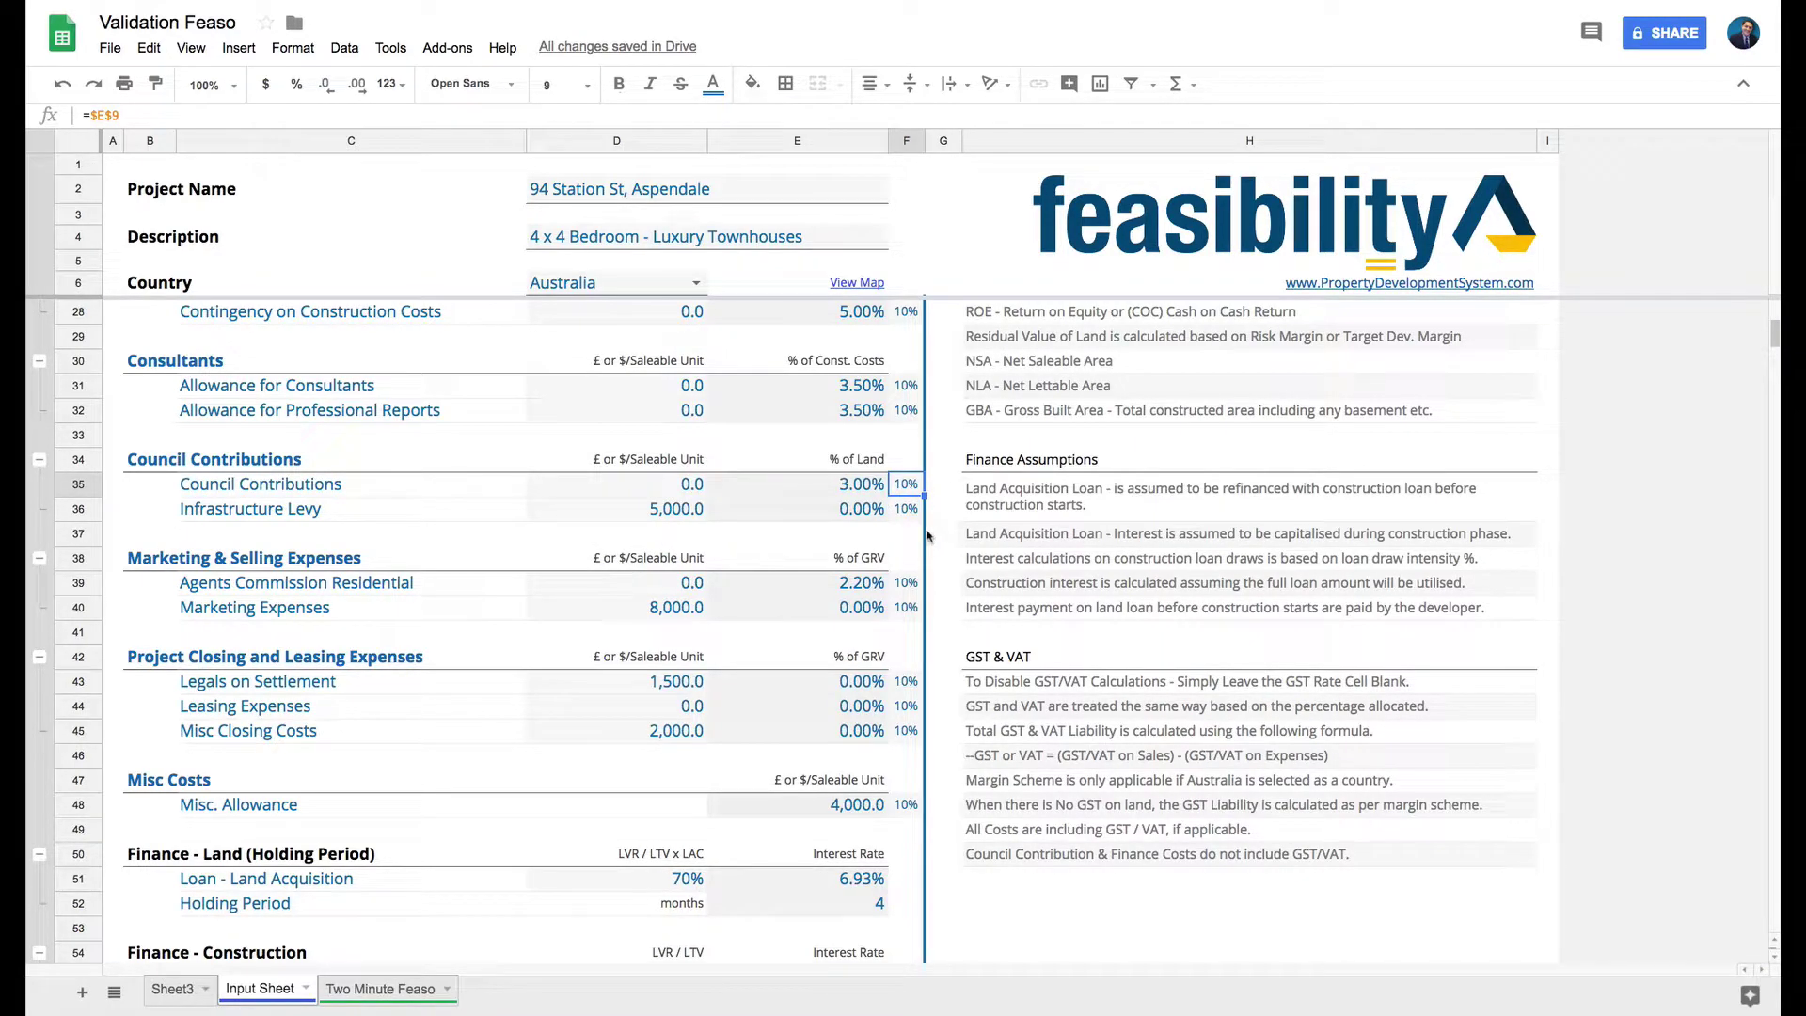
scroll(826, 536, up, 7)
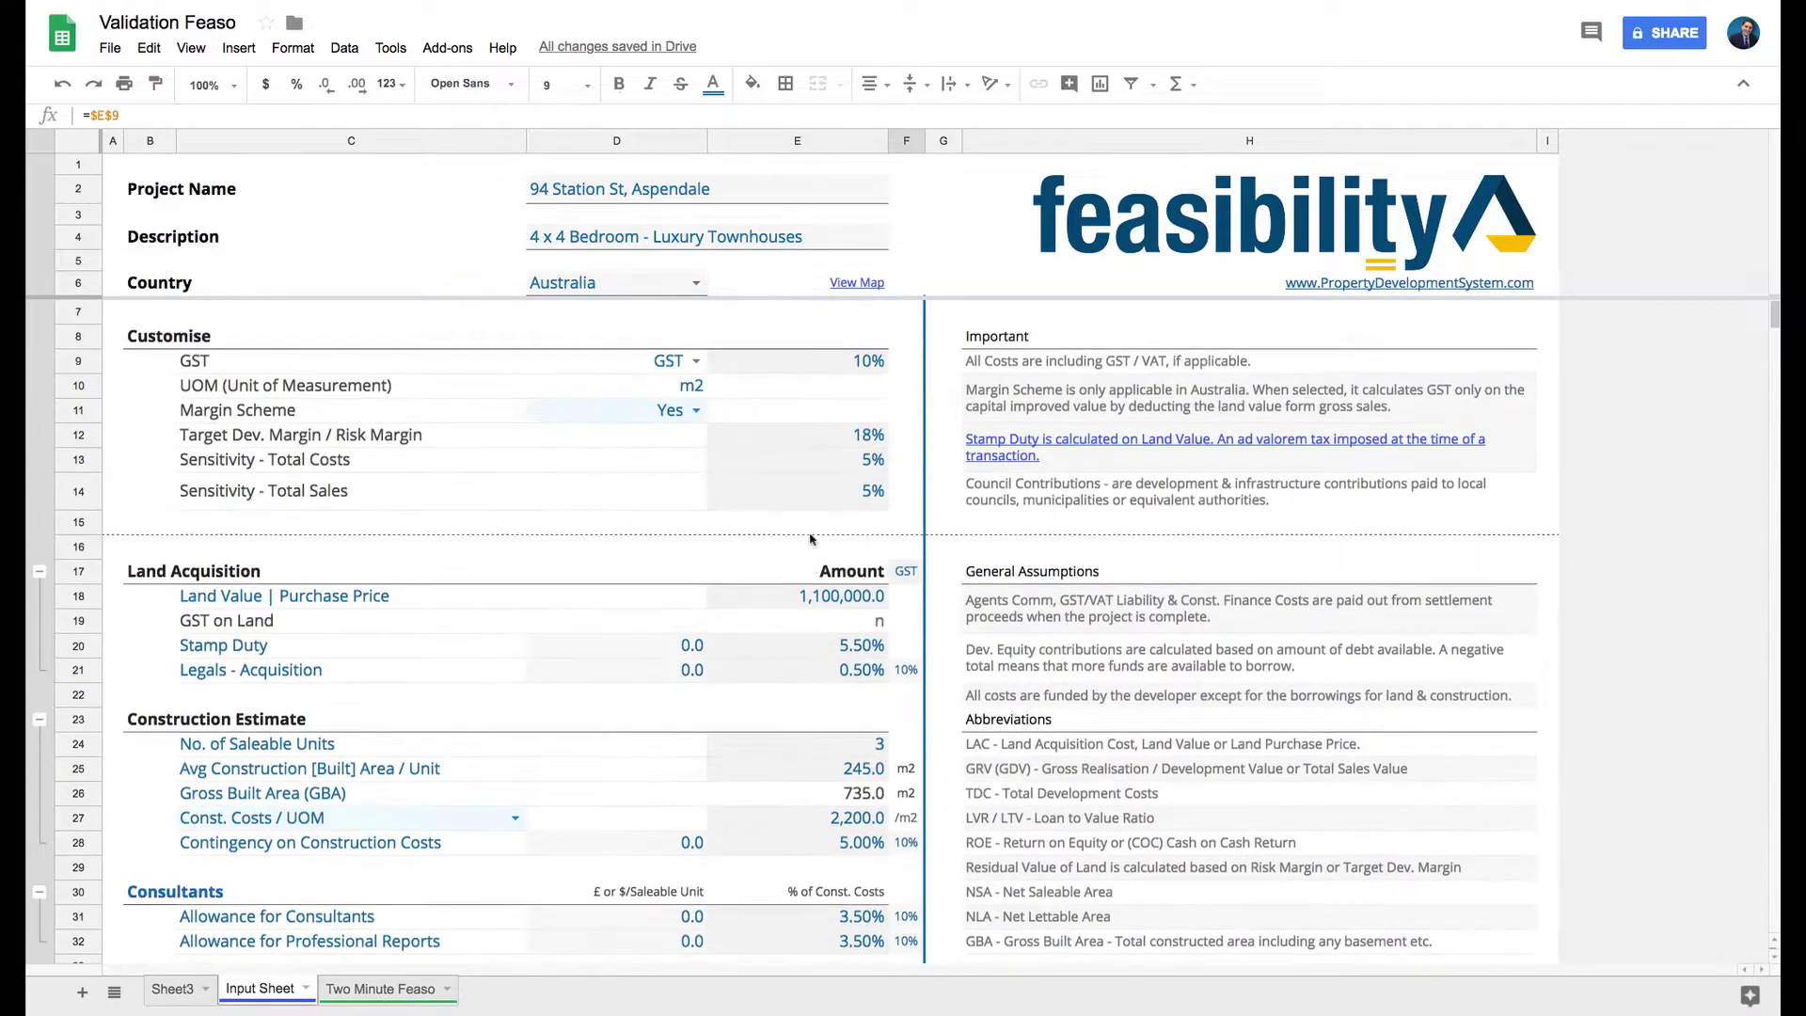
scroll(828, 374, down, 5)
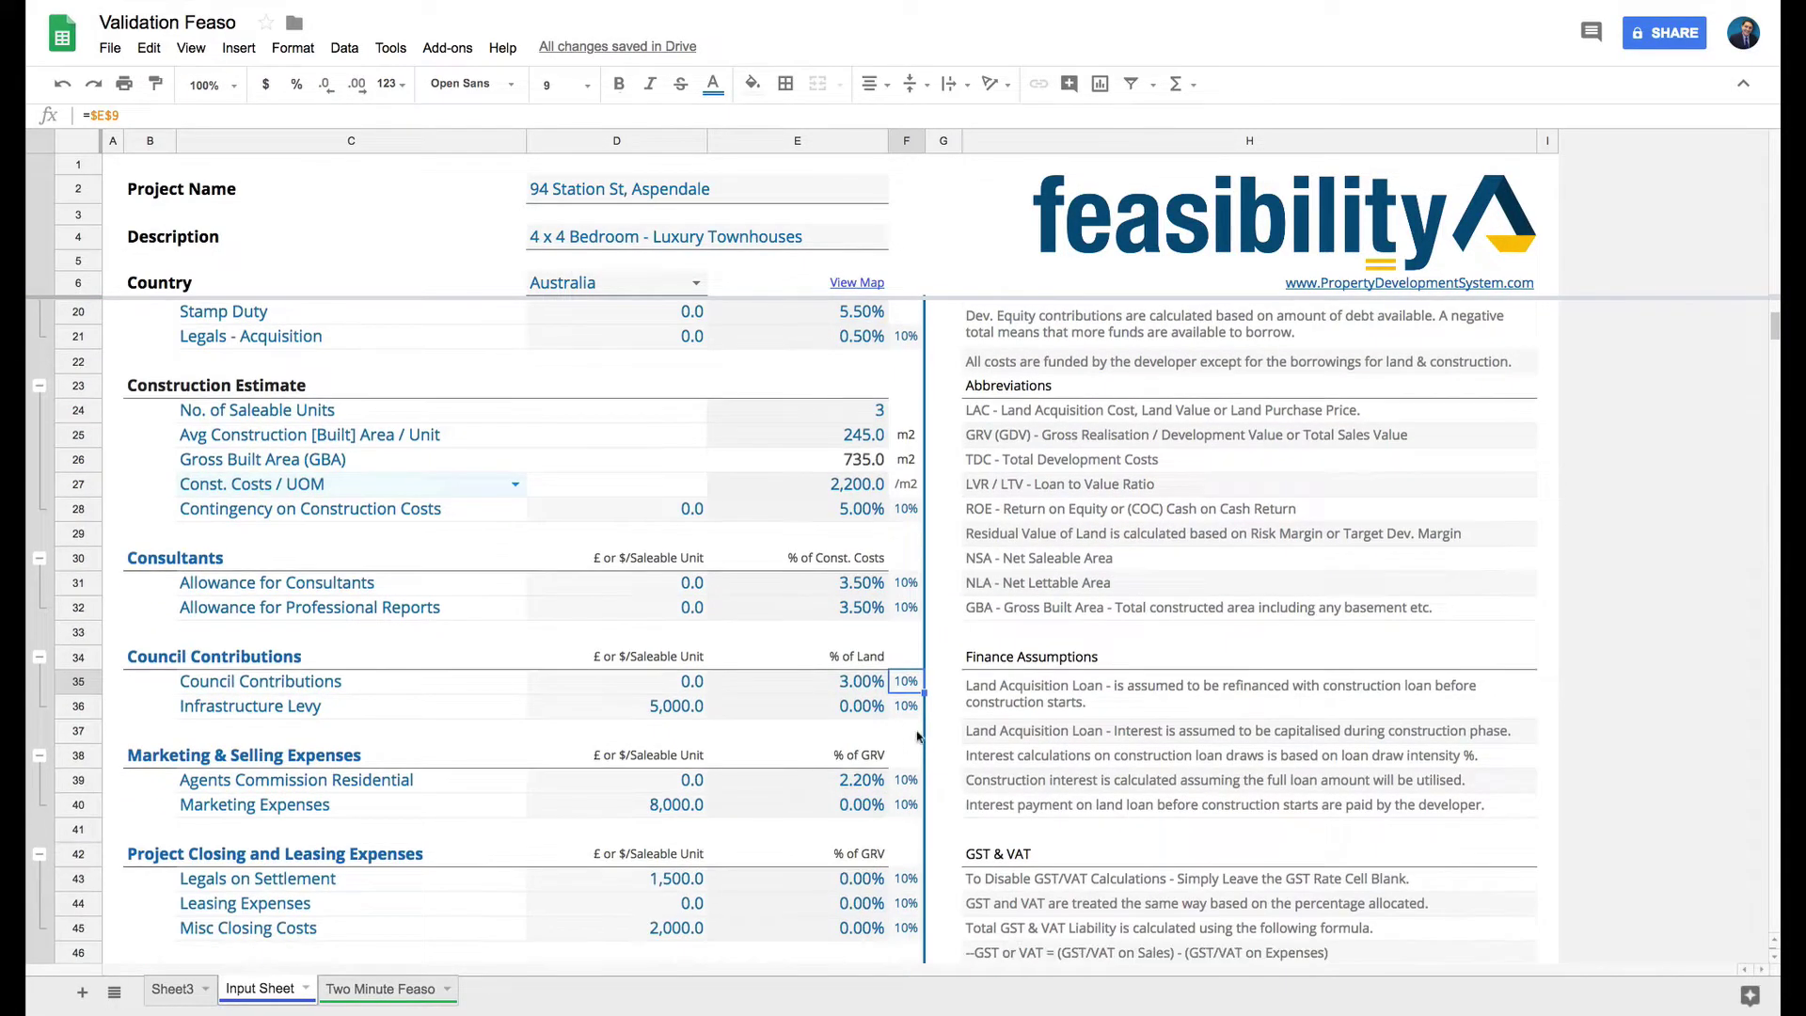
scroll(858, 721, down, 3)
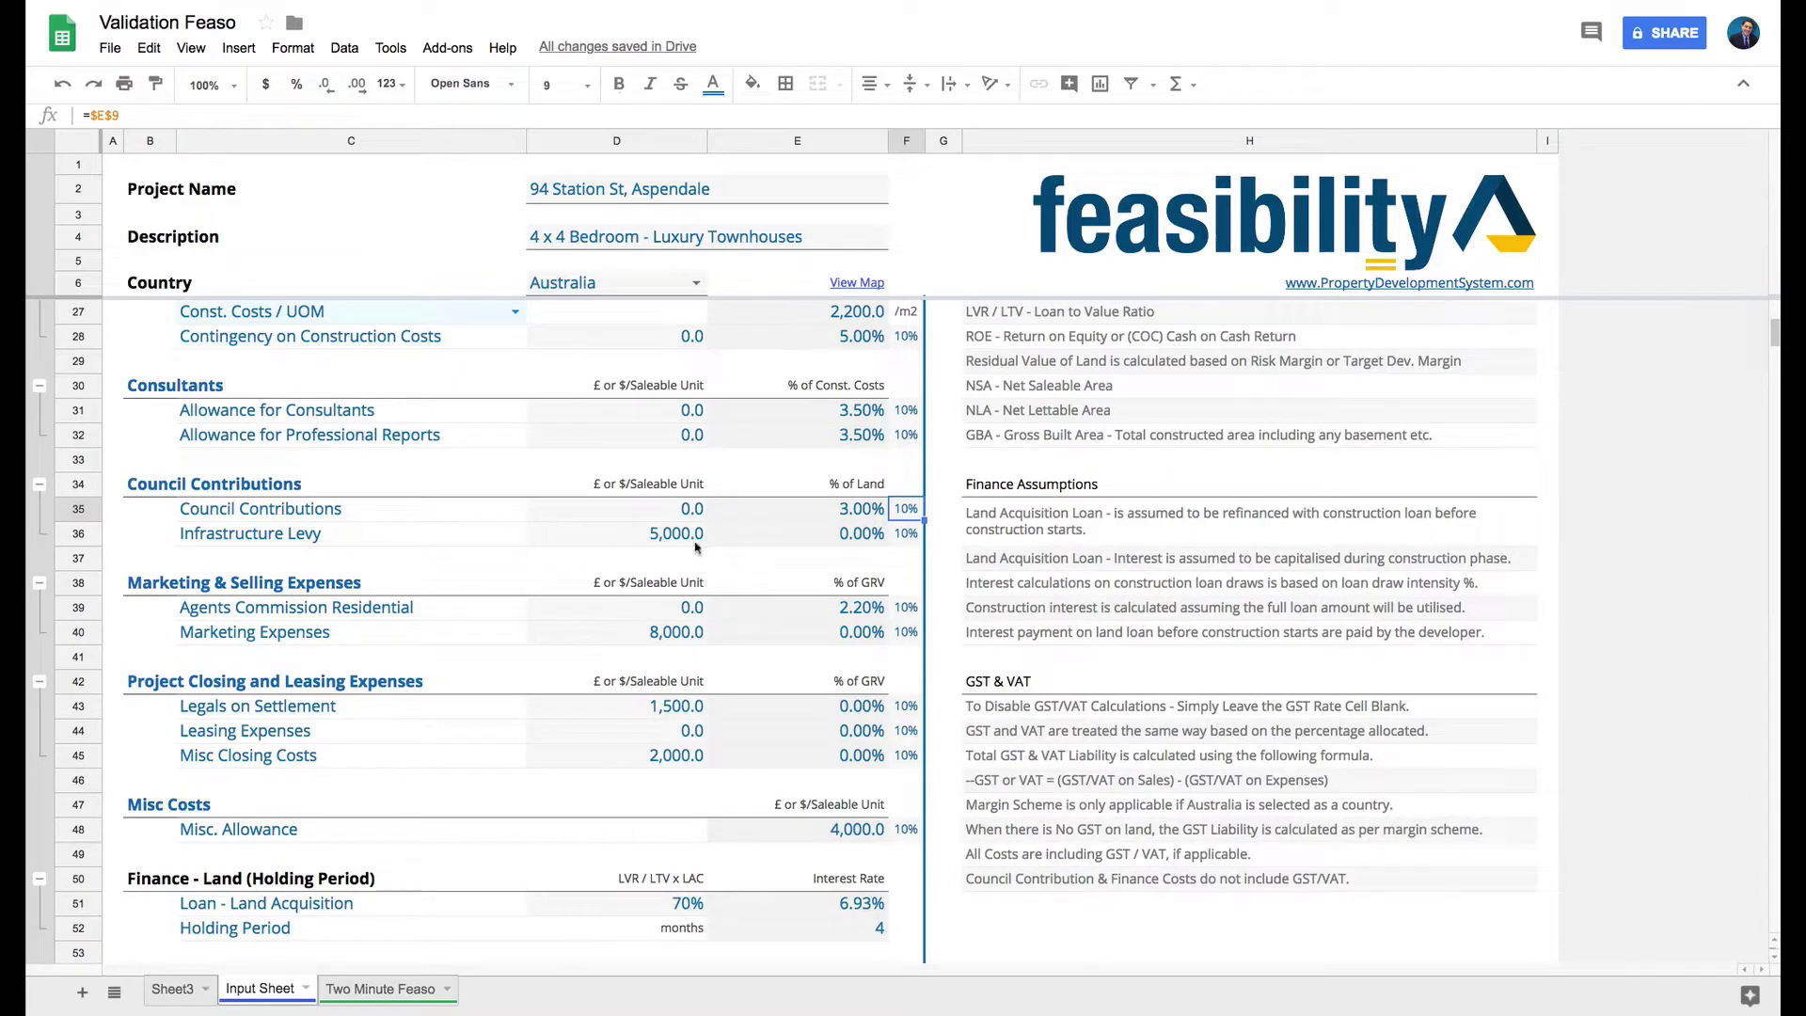
Set the per-saleable-unit amount for Infrastructure Levy to 0.
click(647, 545)
text(0)
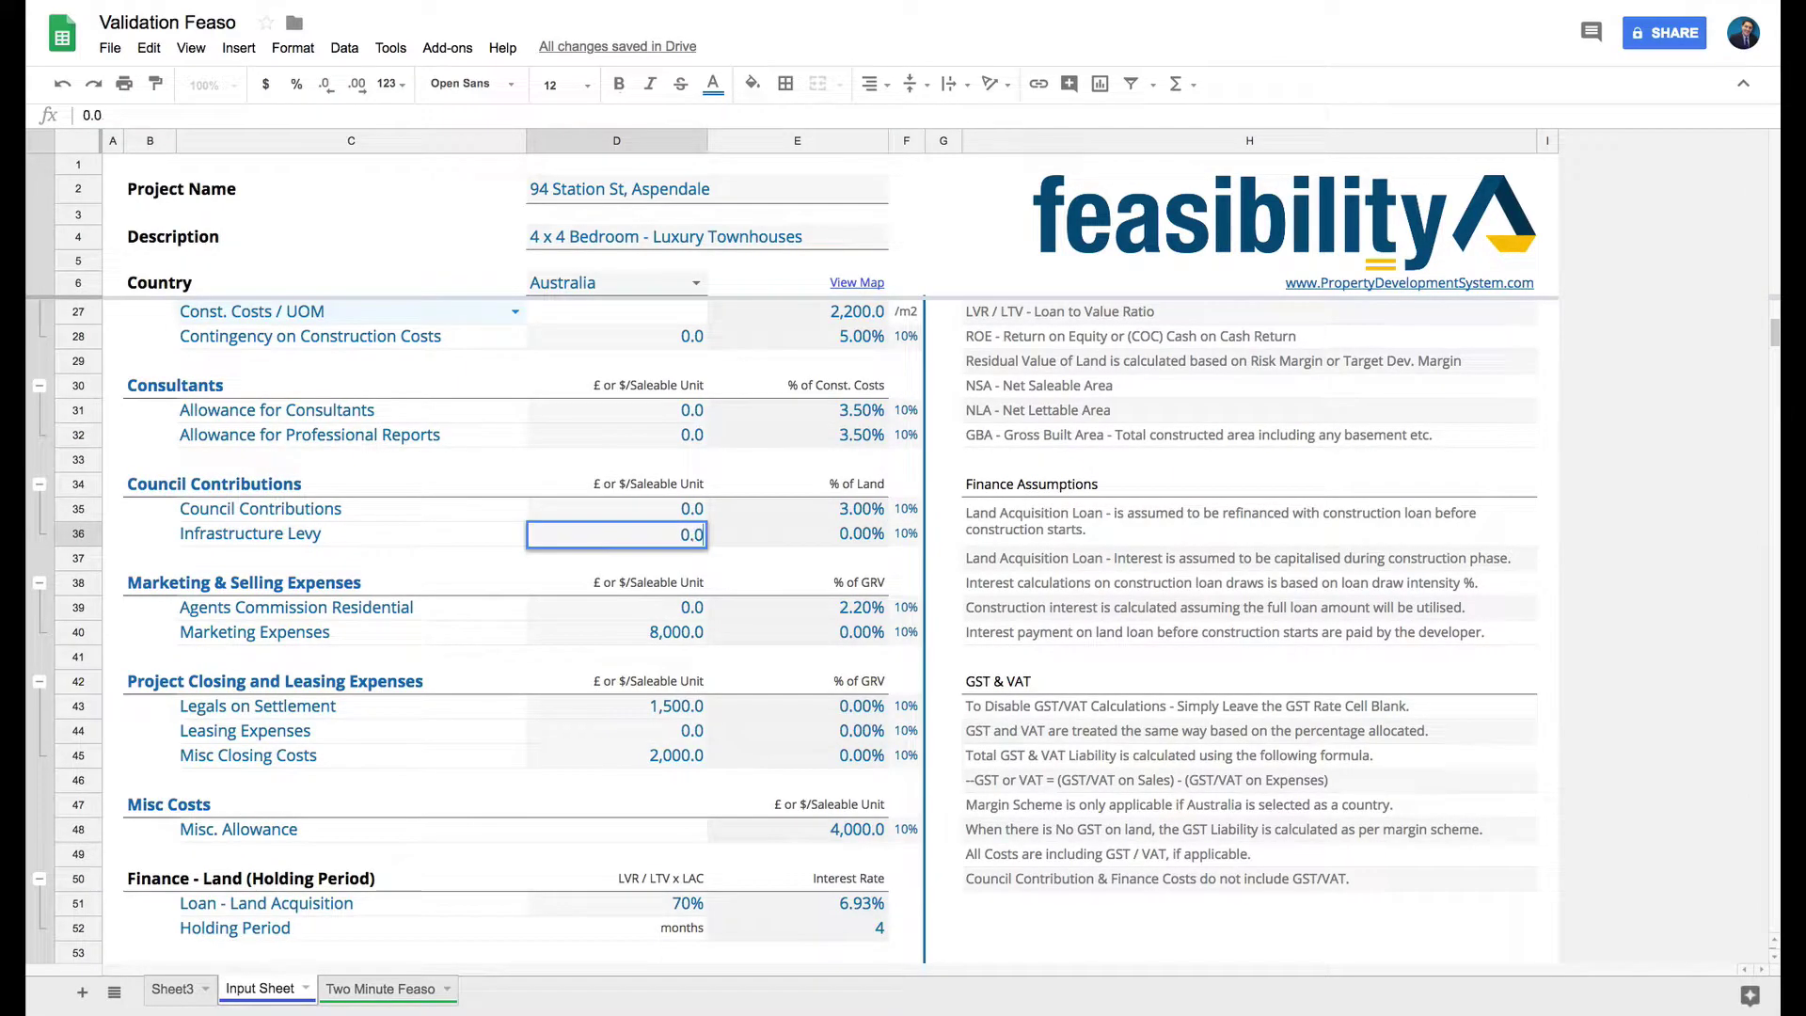
key(Return)
key(Up)
key(Right)
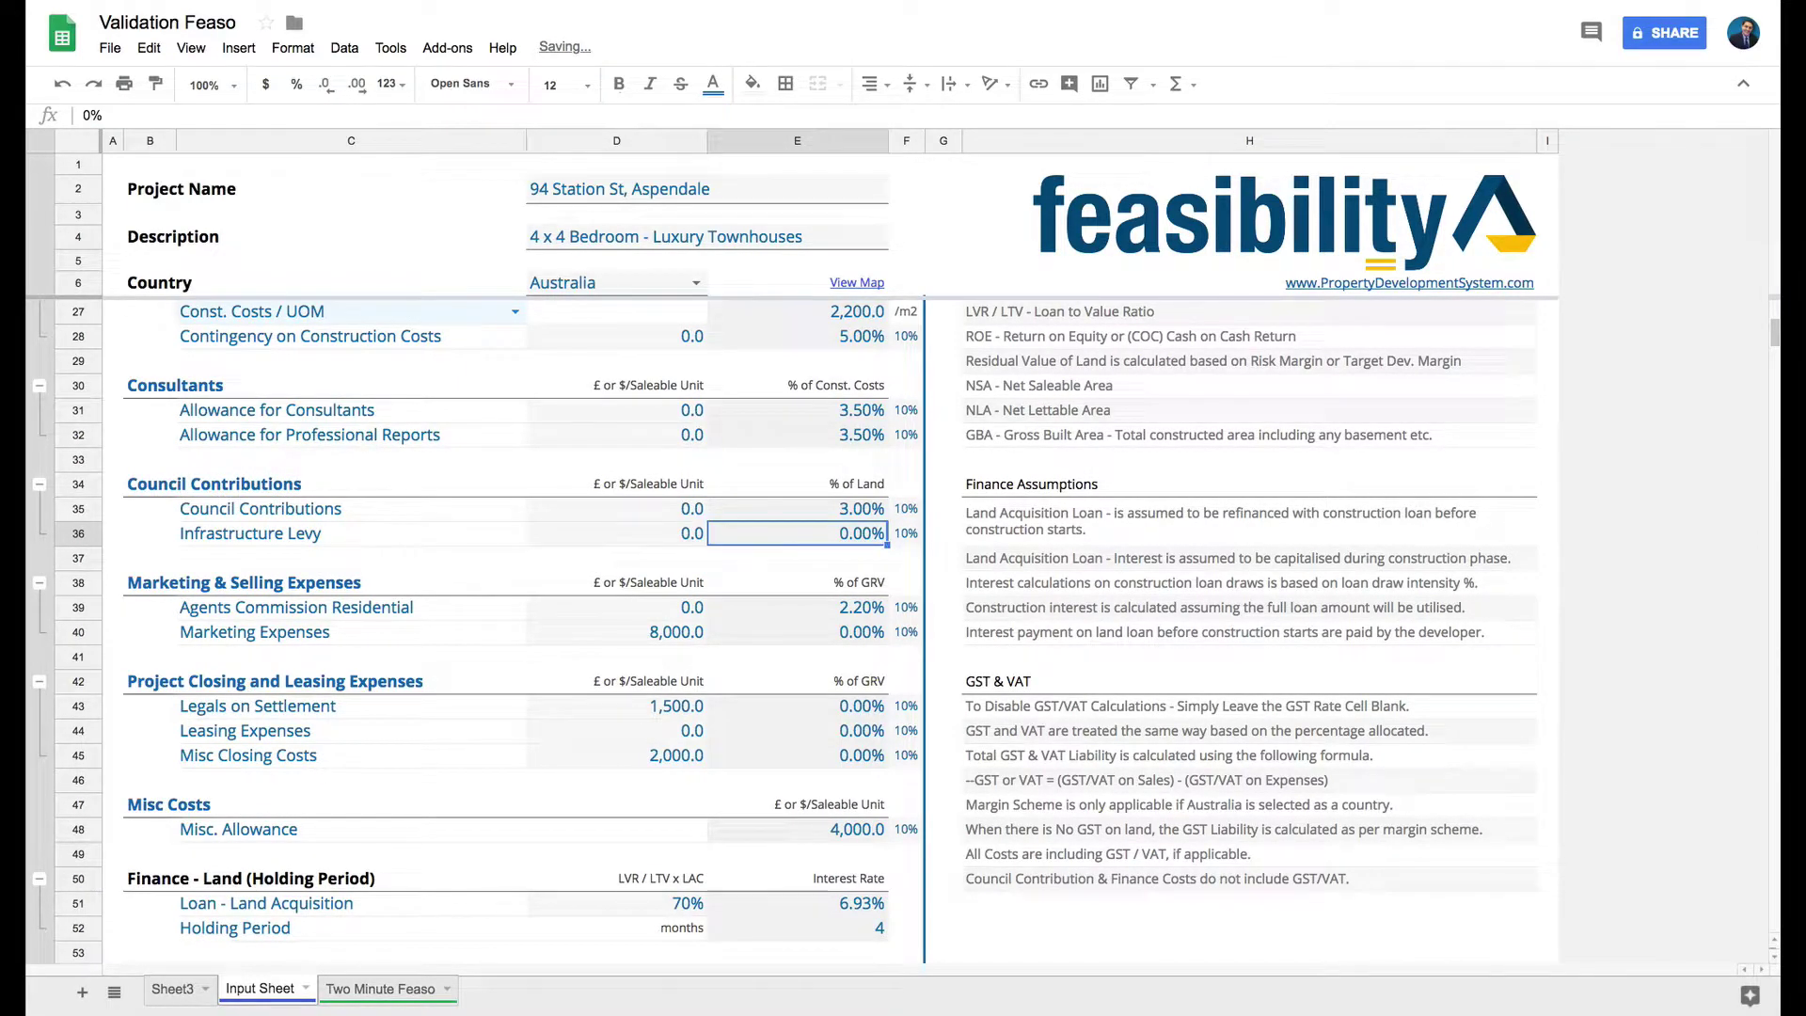
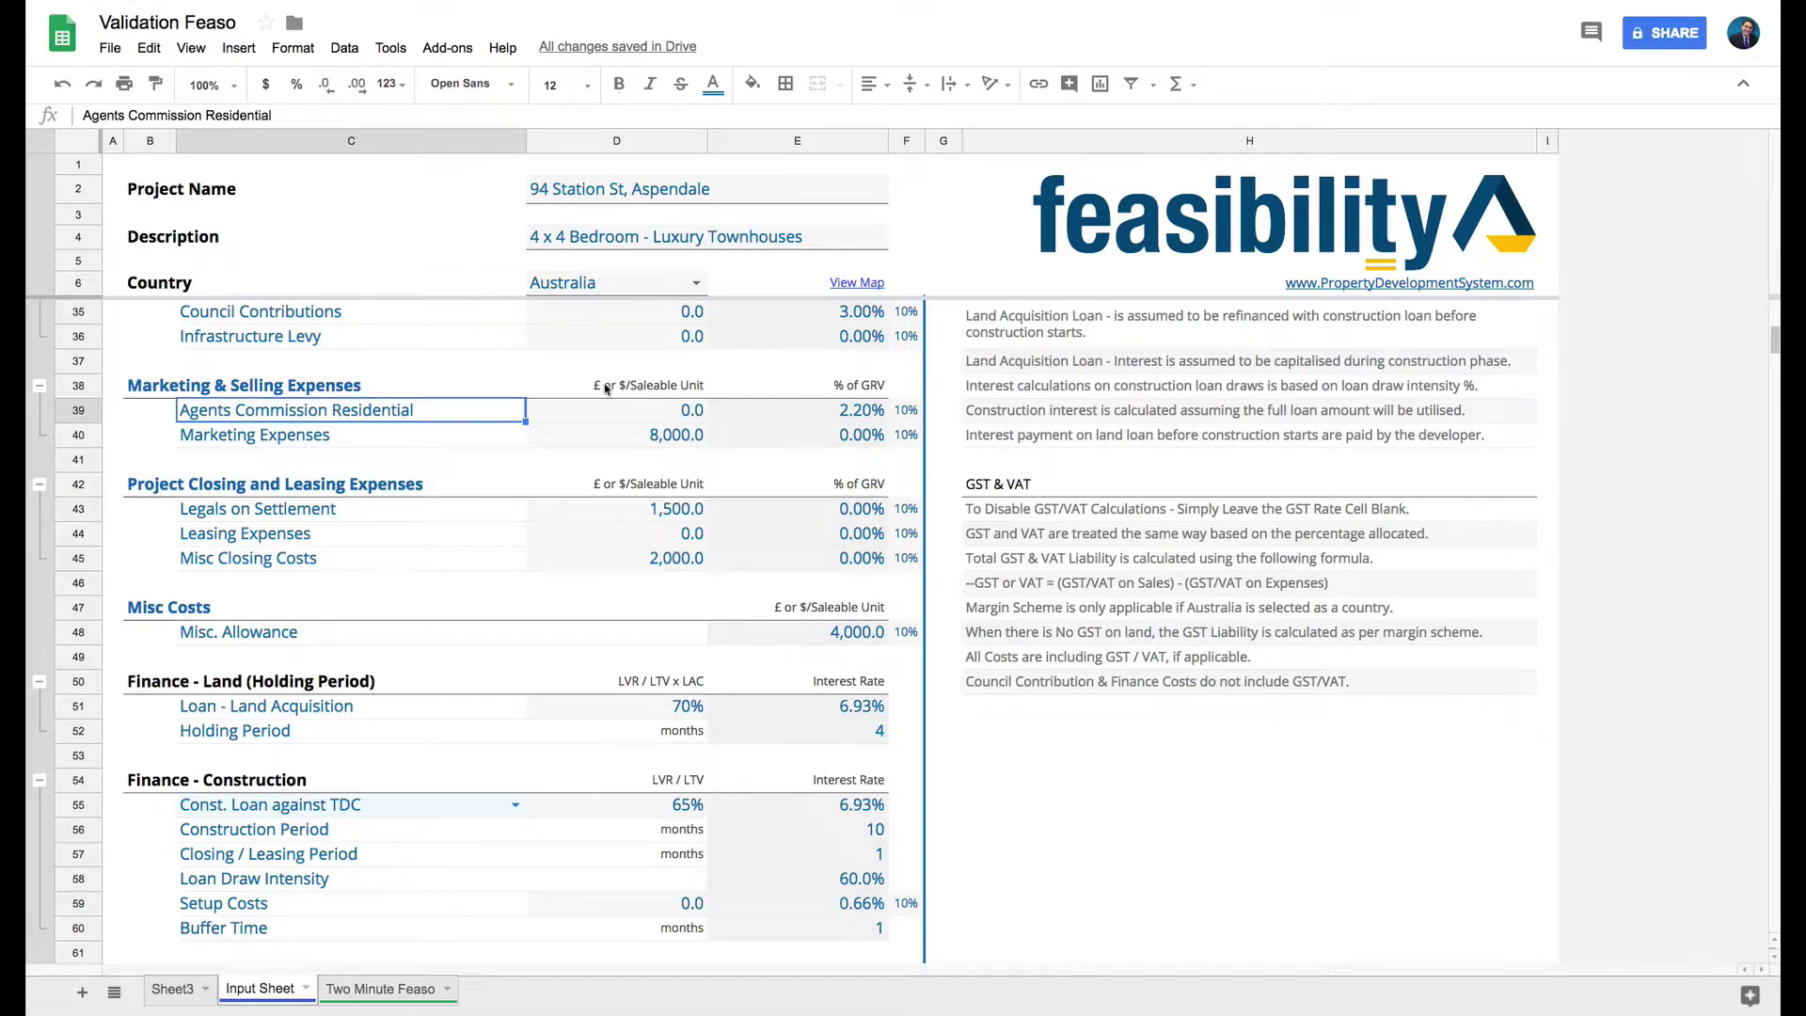
Set the Agents Commission Residential percentage of GRV to 1.7% under Marketing & Selling Expenses.
click(606, 389)
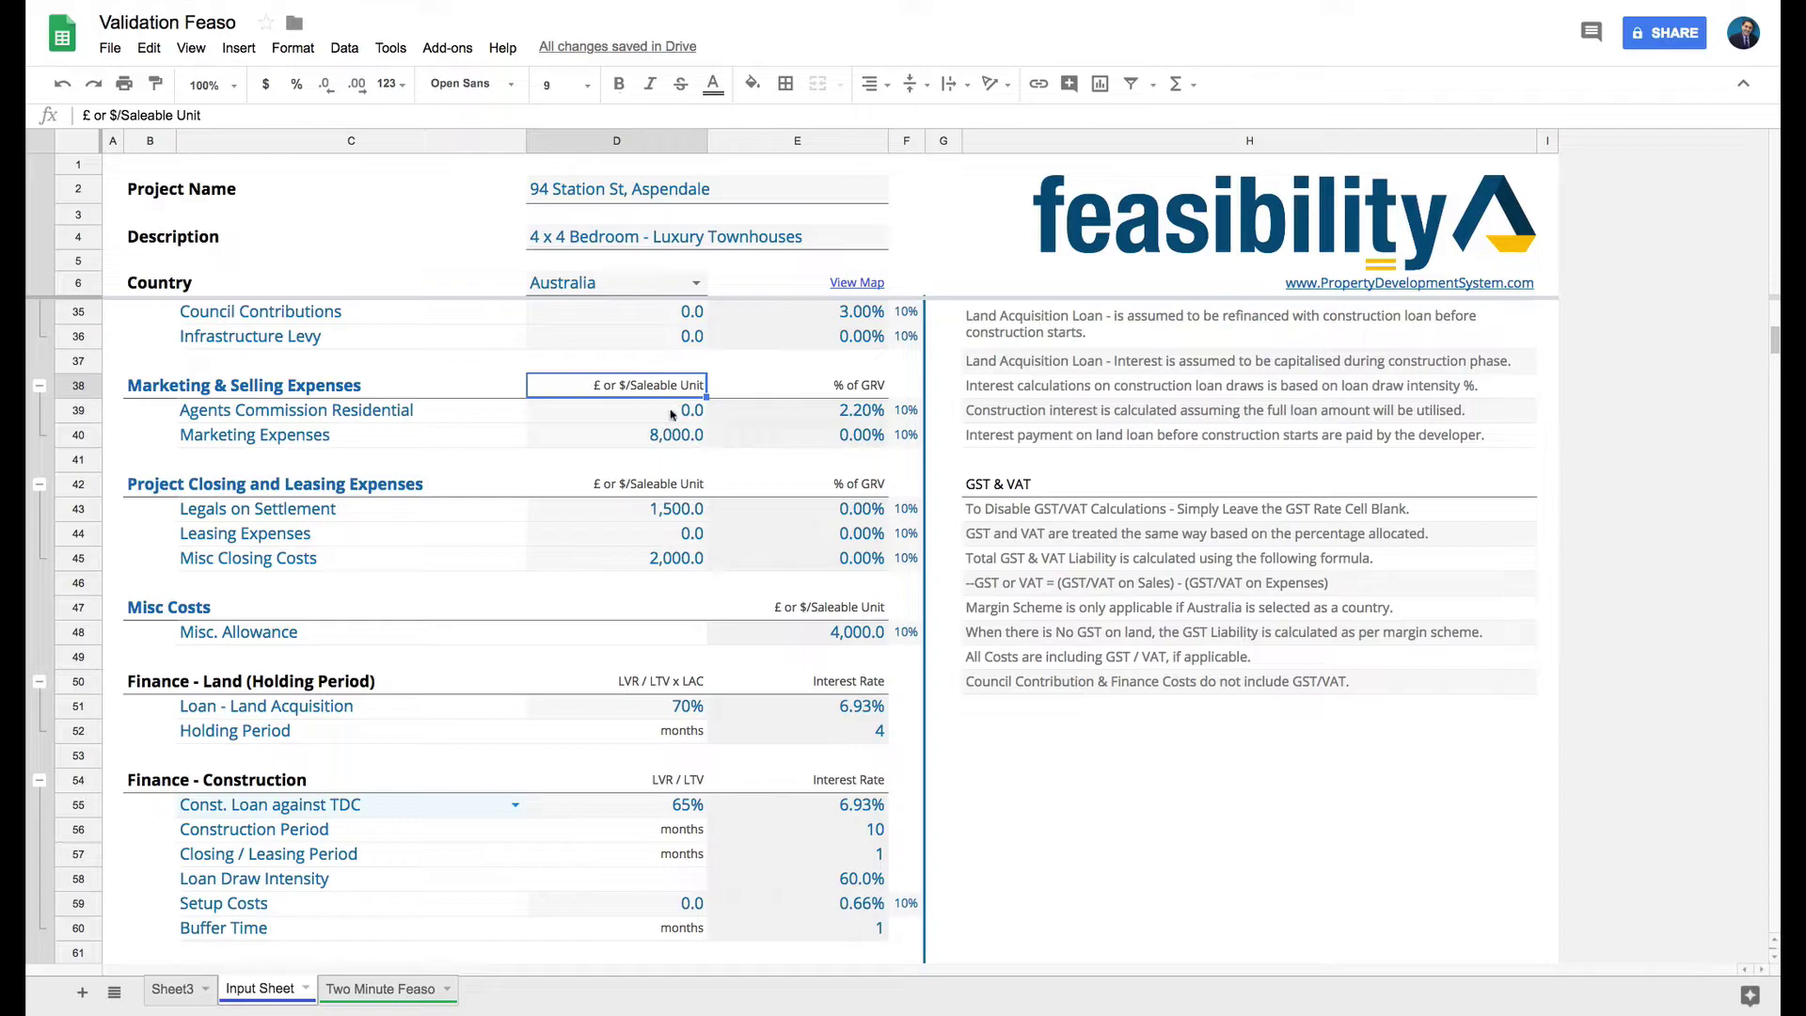
click(776, 418)
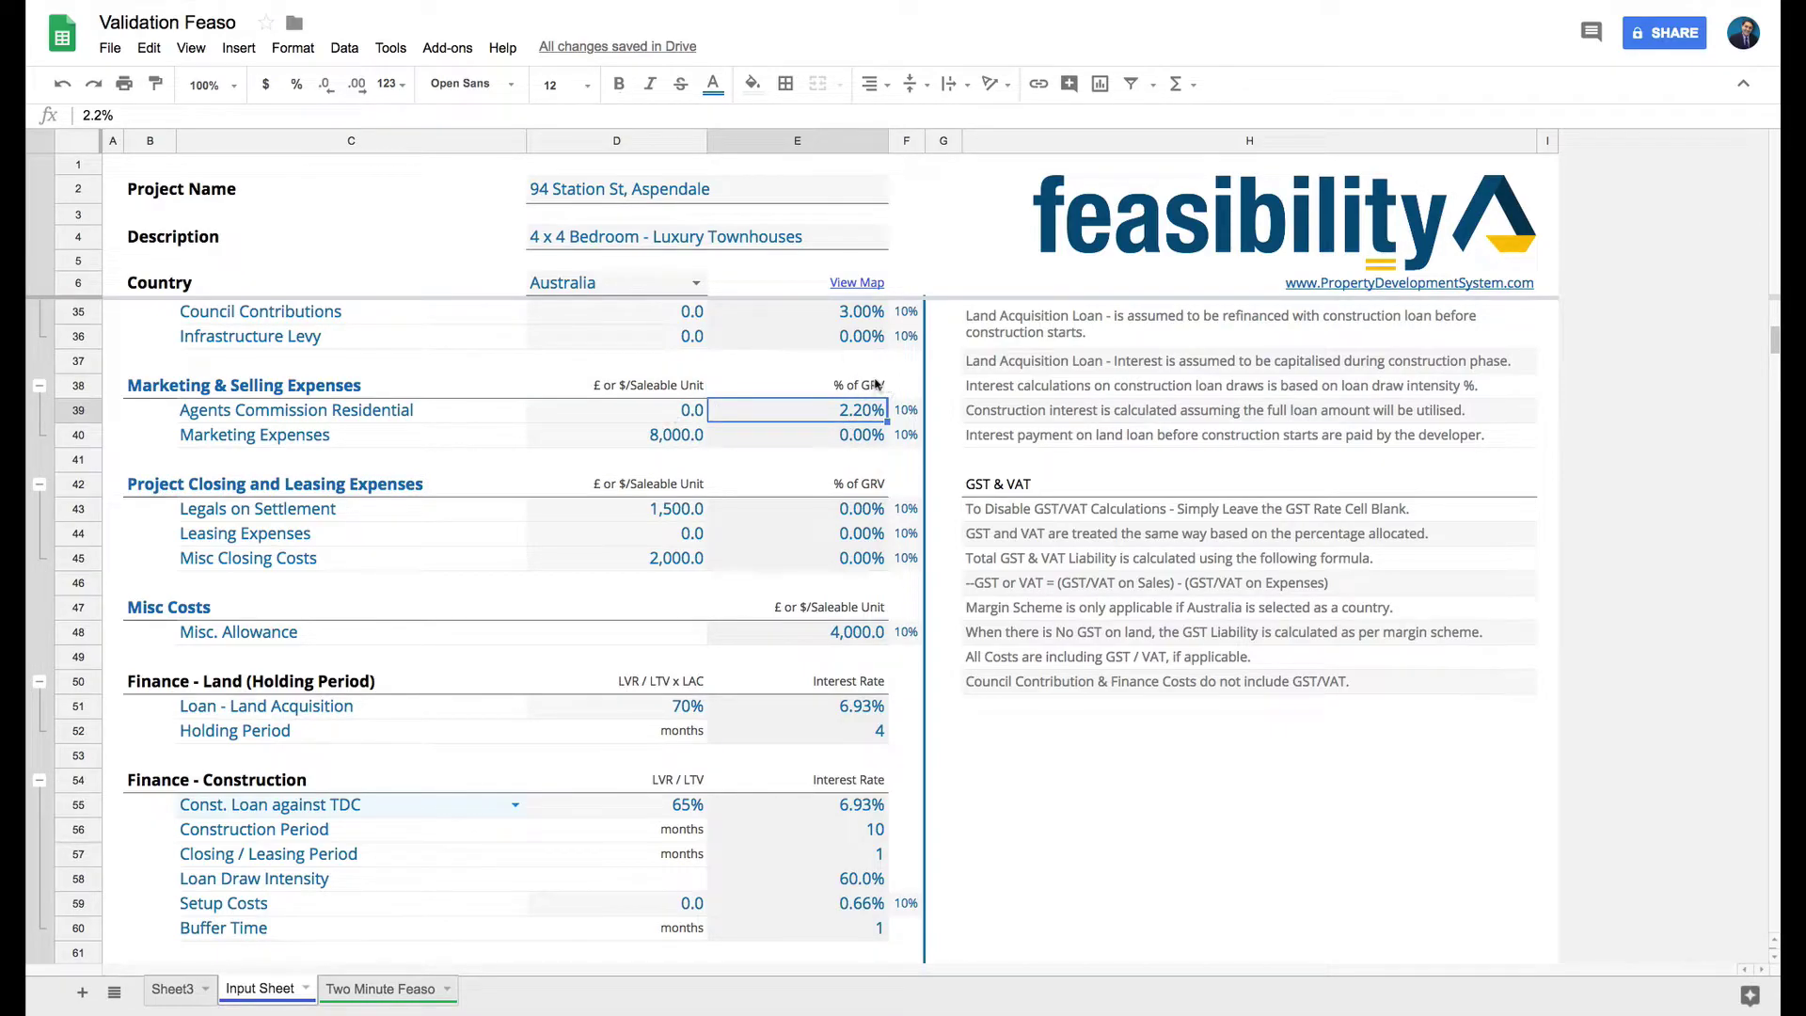
text(1)
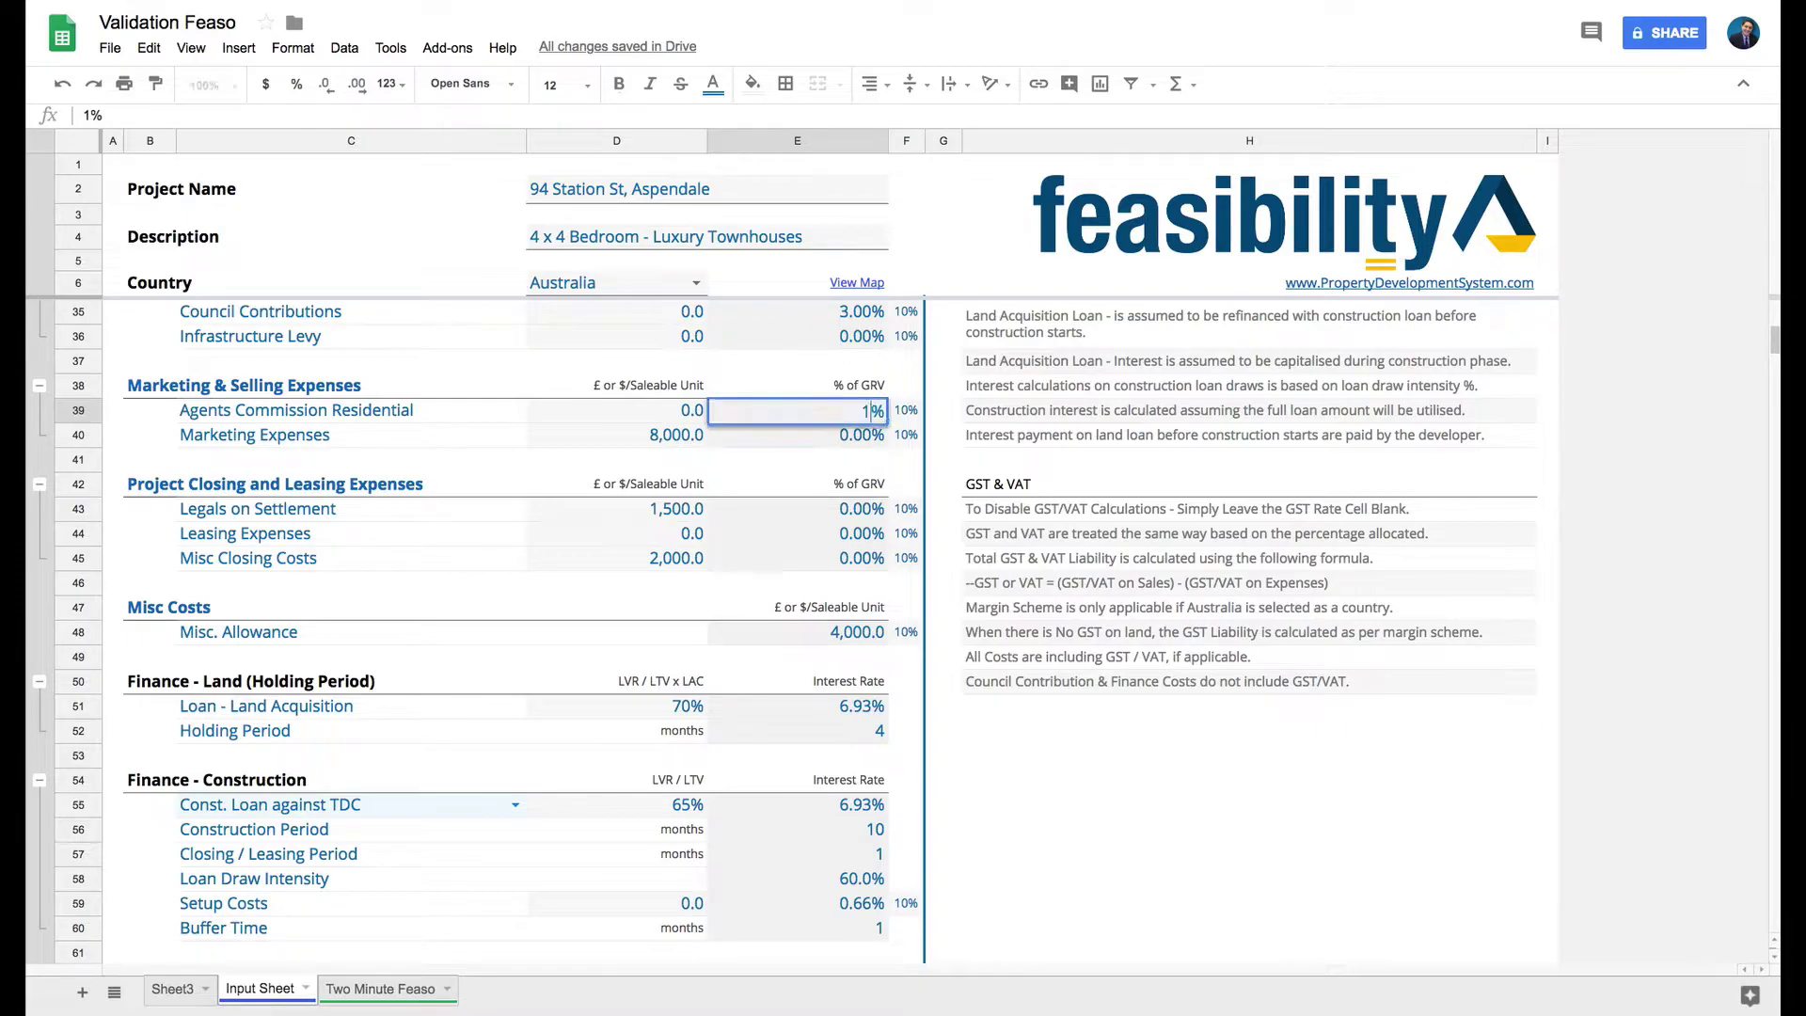
text(.7)
key(Return)
key(Up)
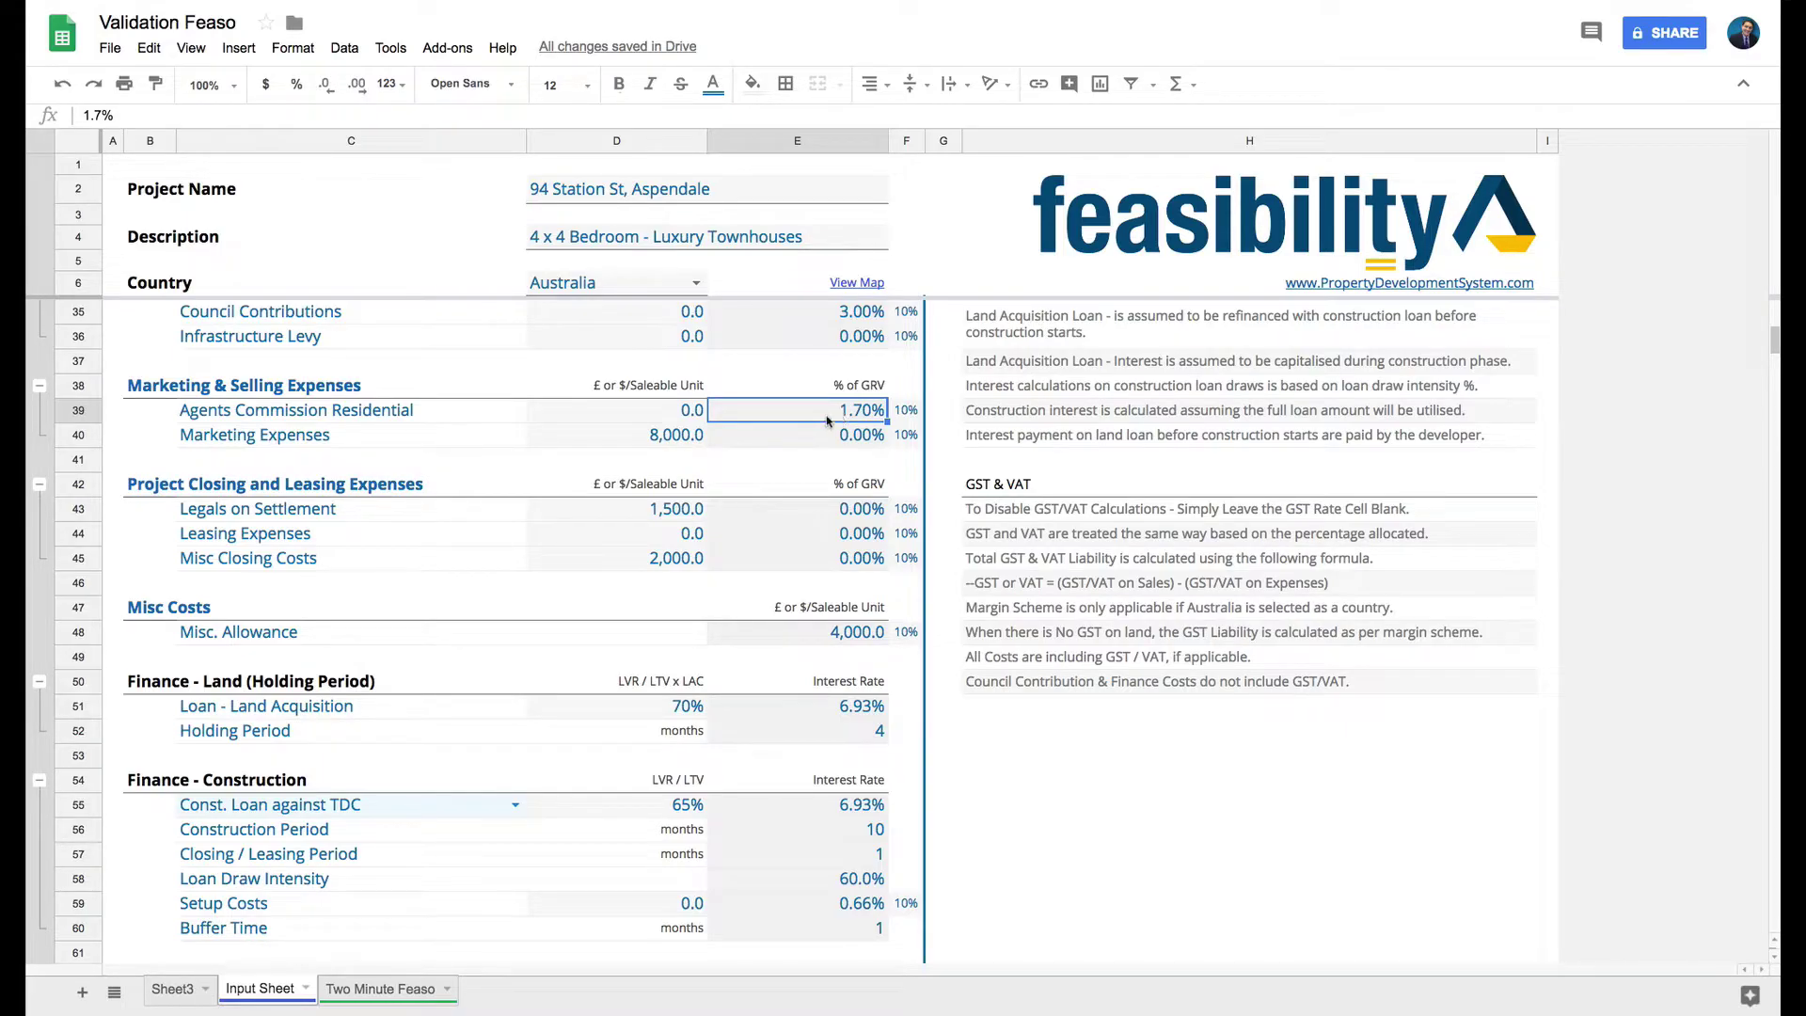
Set the per-saleable-unit amount for Agents Commission Residential to 15000 and its percentage of GRV to 0.
click(635, 416)
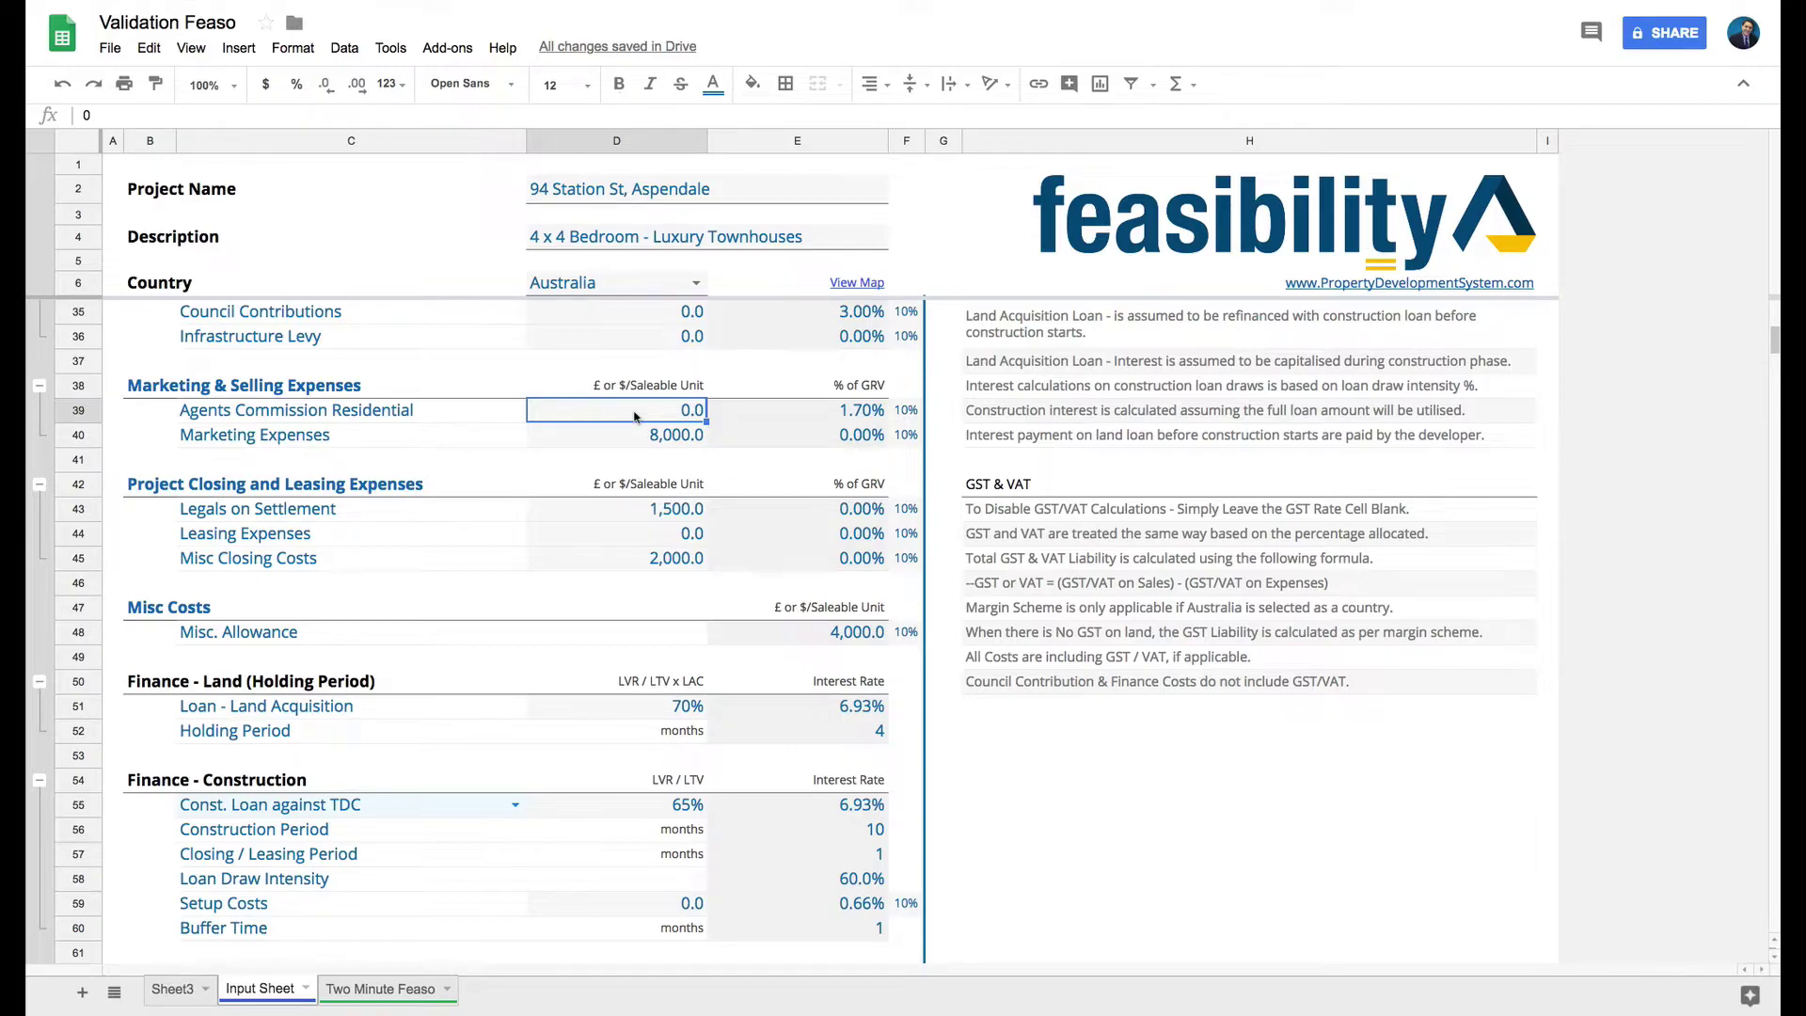
text(15000)
key(Return)
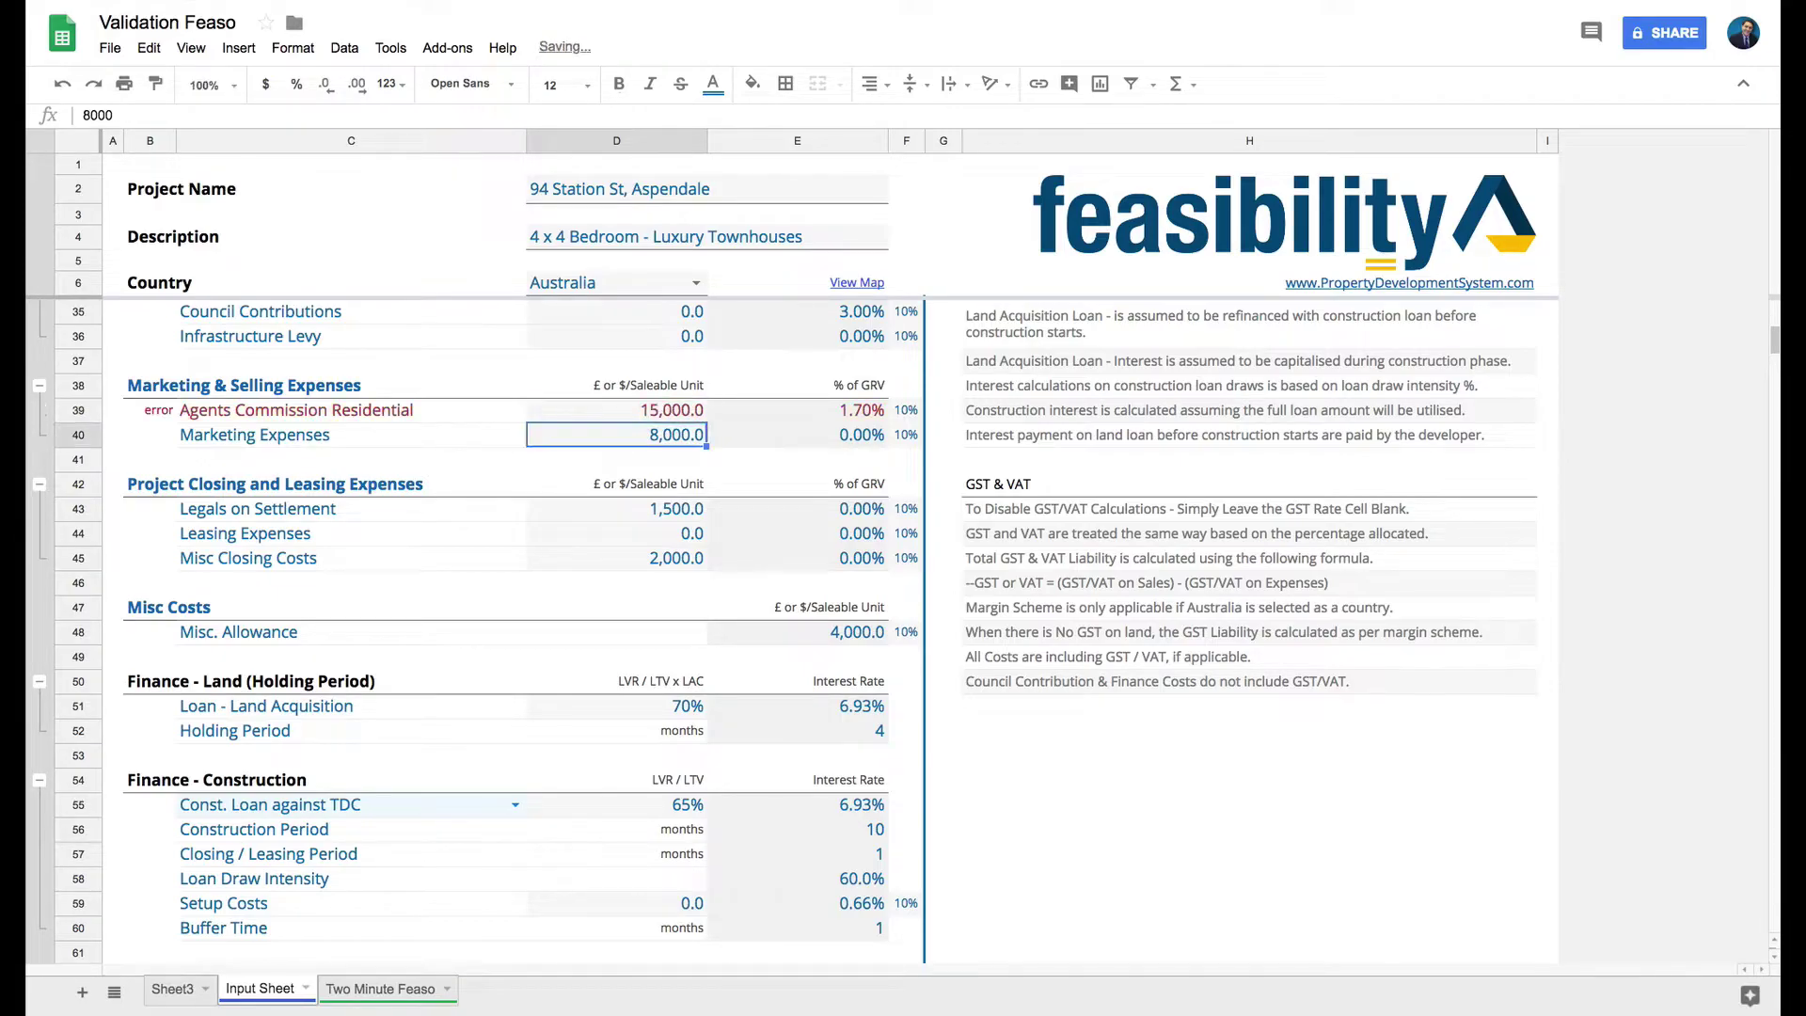
click(846, 410)
text(0)
key(Return)
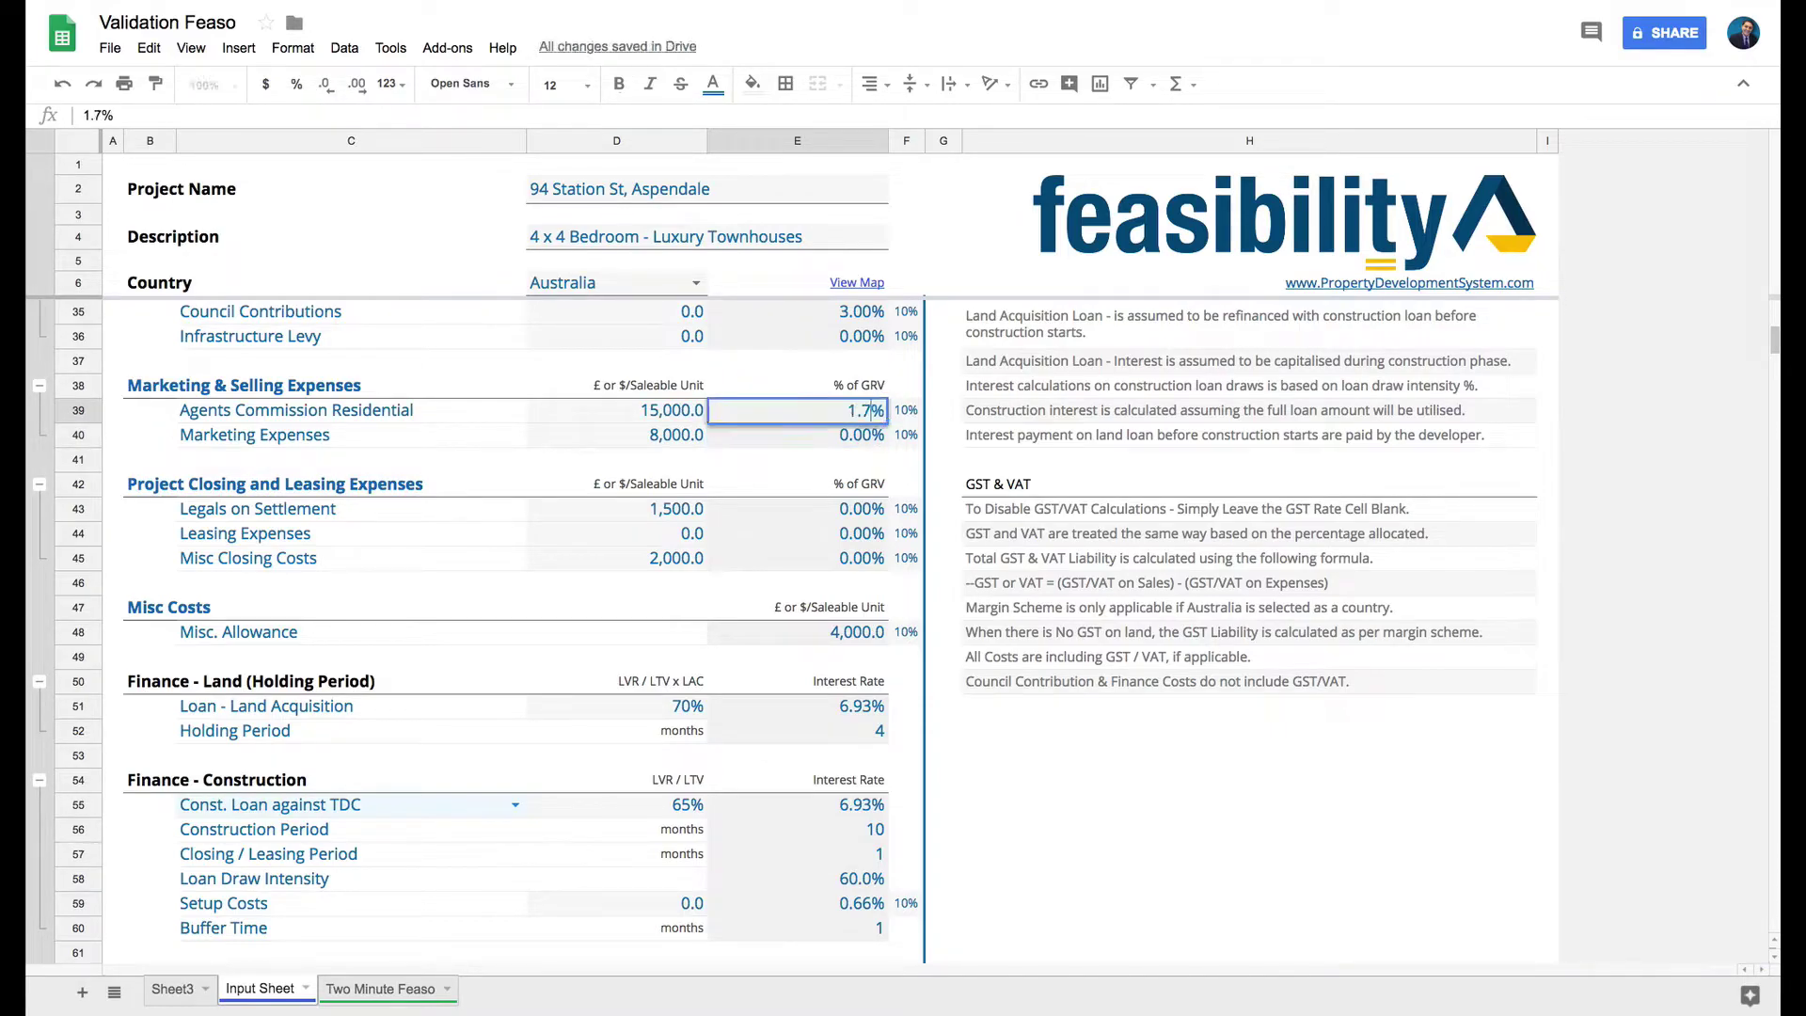
Restore the Agents Commission Residential percentage of GRV to 1.7% and reset its per-saleable-unit amount to 0.
click(659, 410)
text(0)
key(Return)
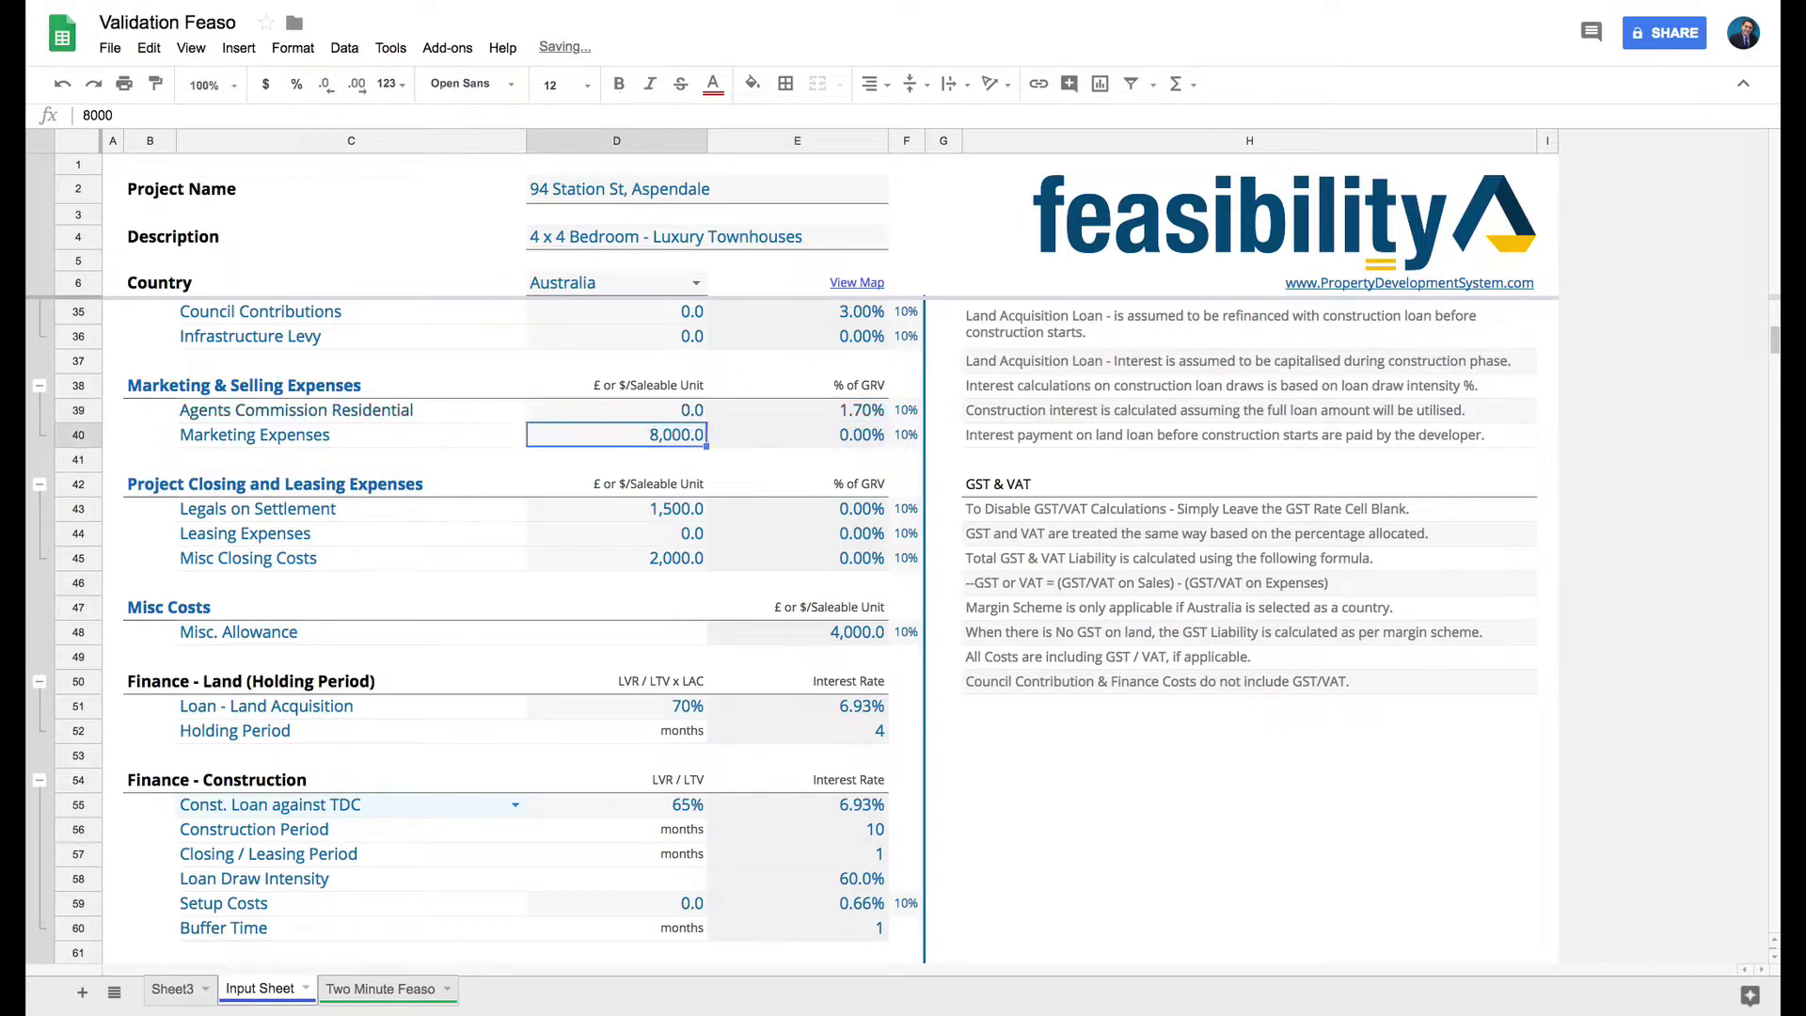
click(846, 410)
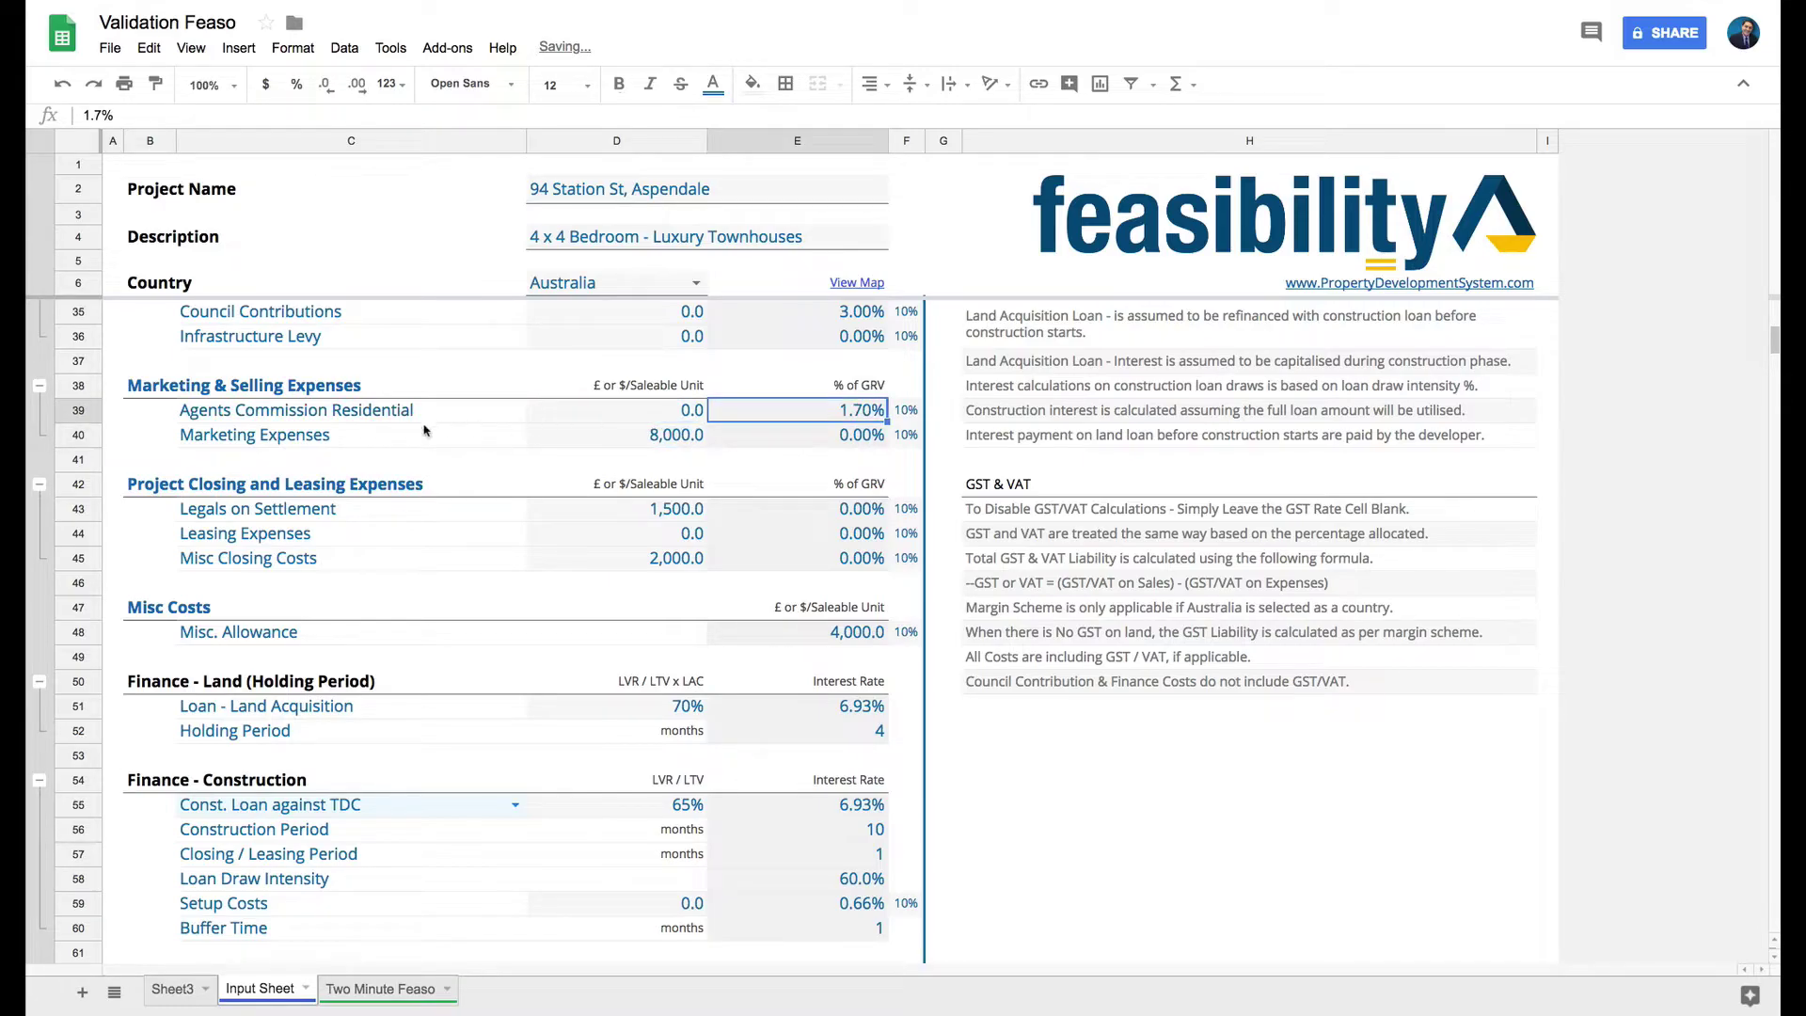
Set the per-saleable-unit amount for Marketing Expenses to 6500.
click(224, 441)
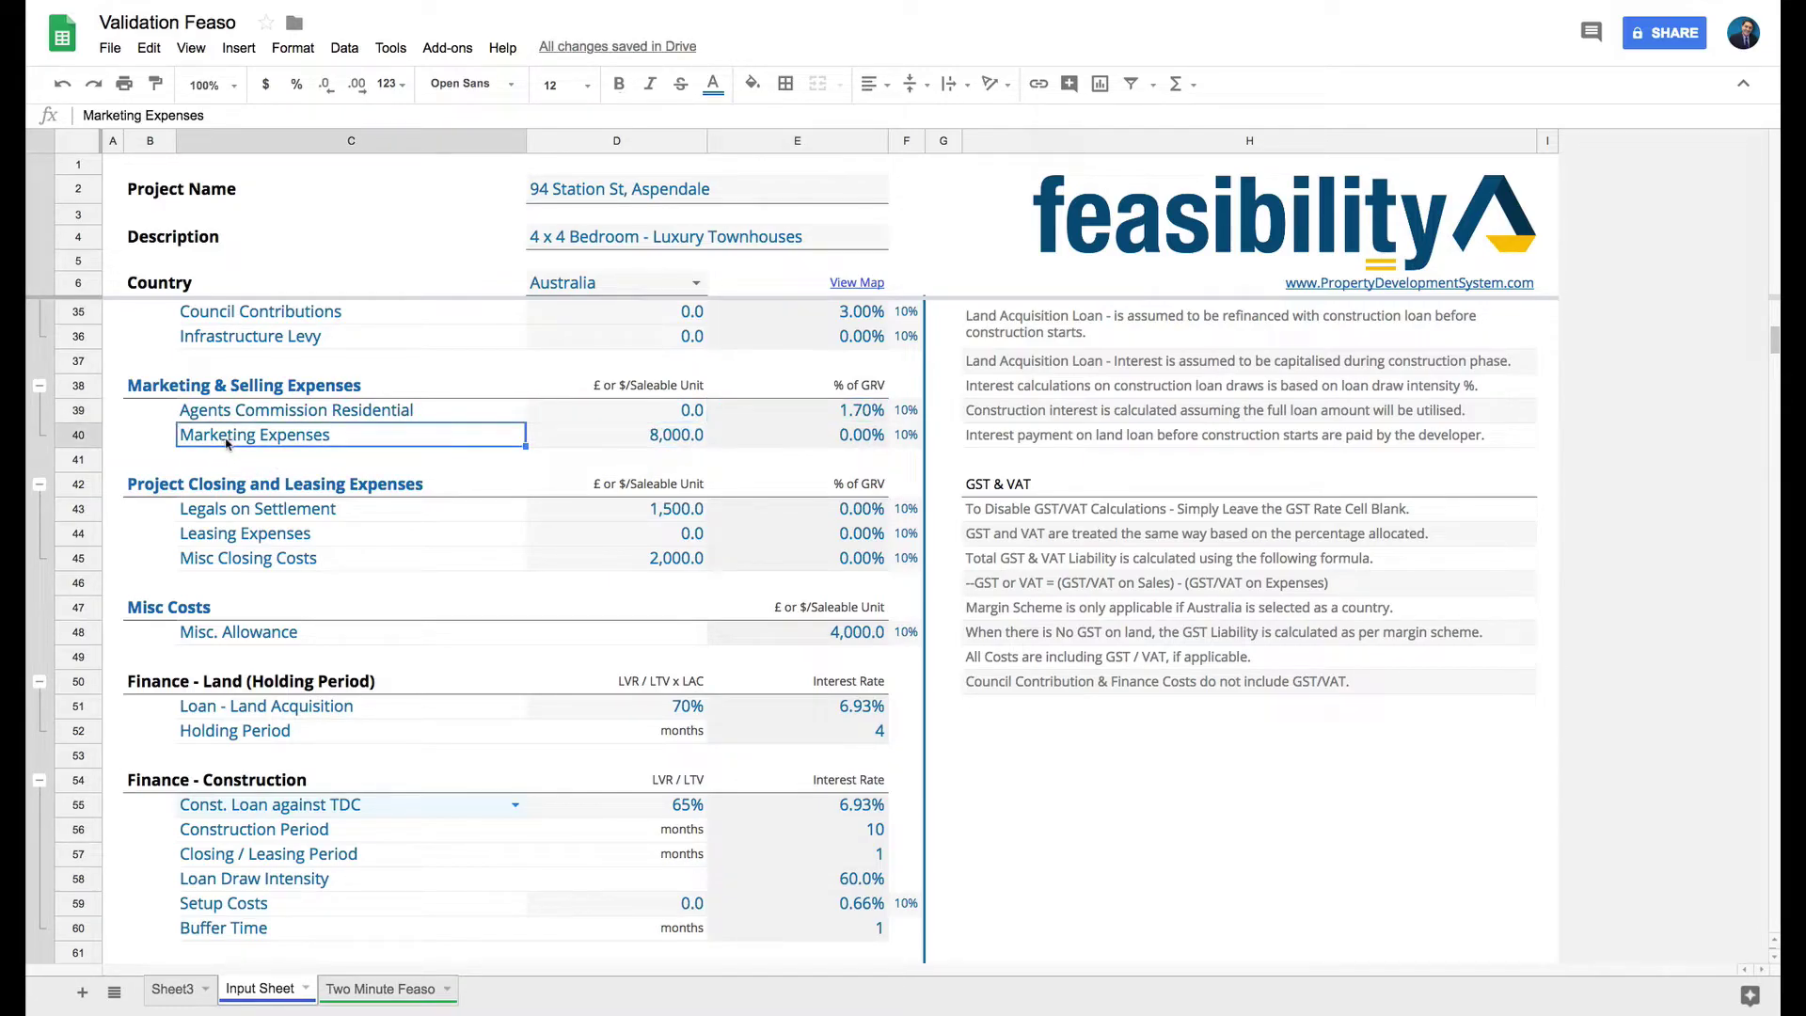
click(862, 437)
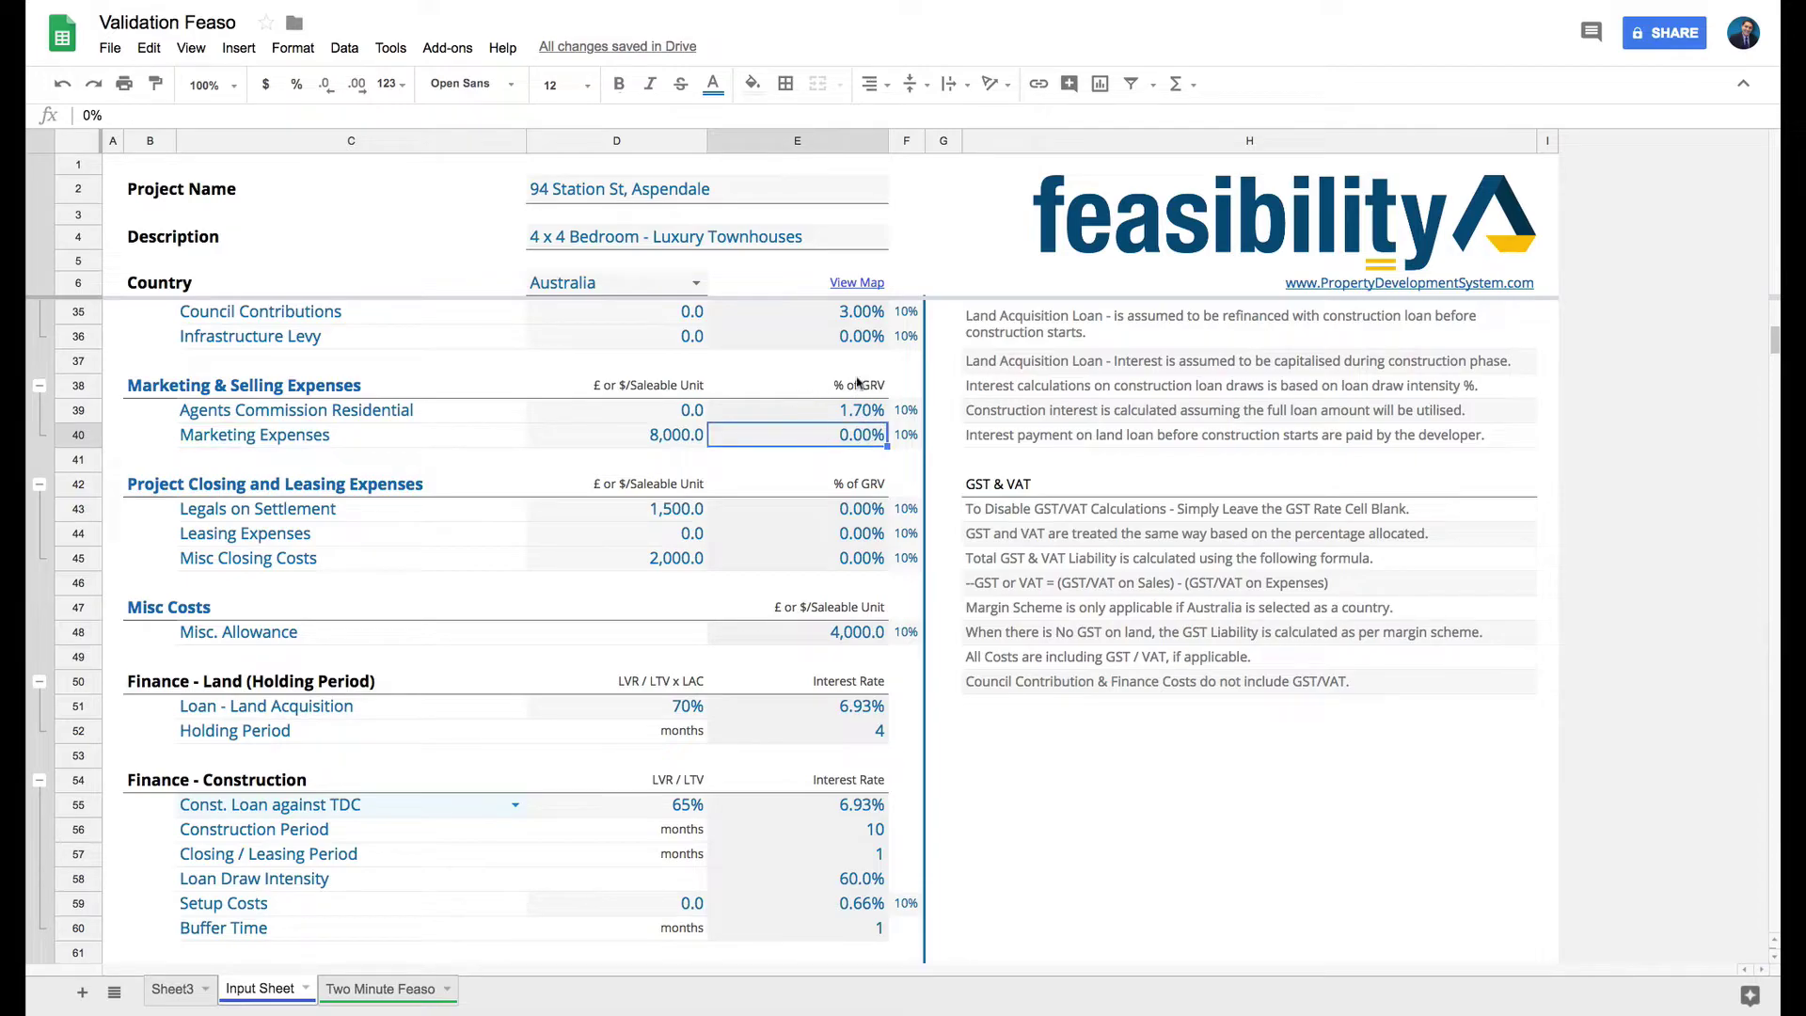
click(688, 444)
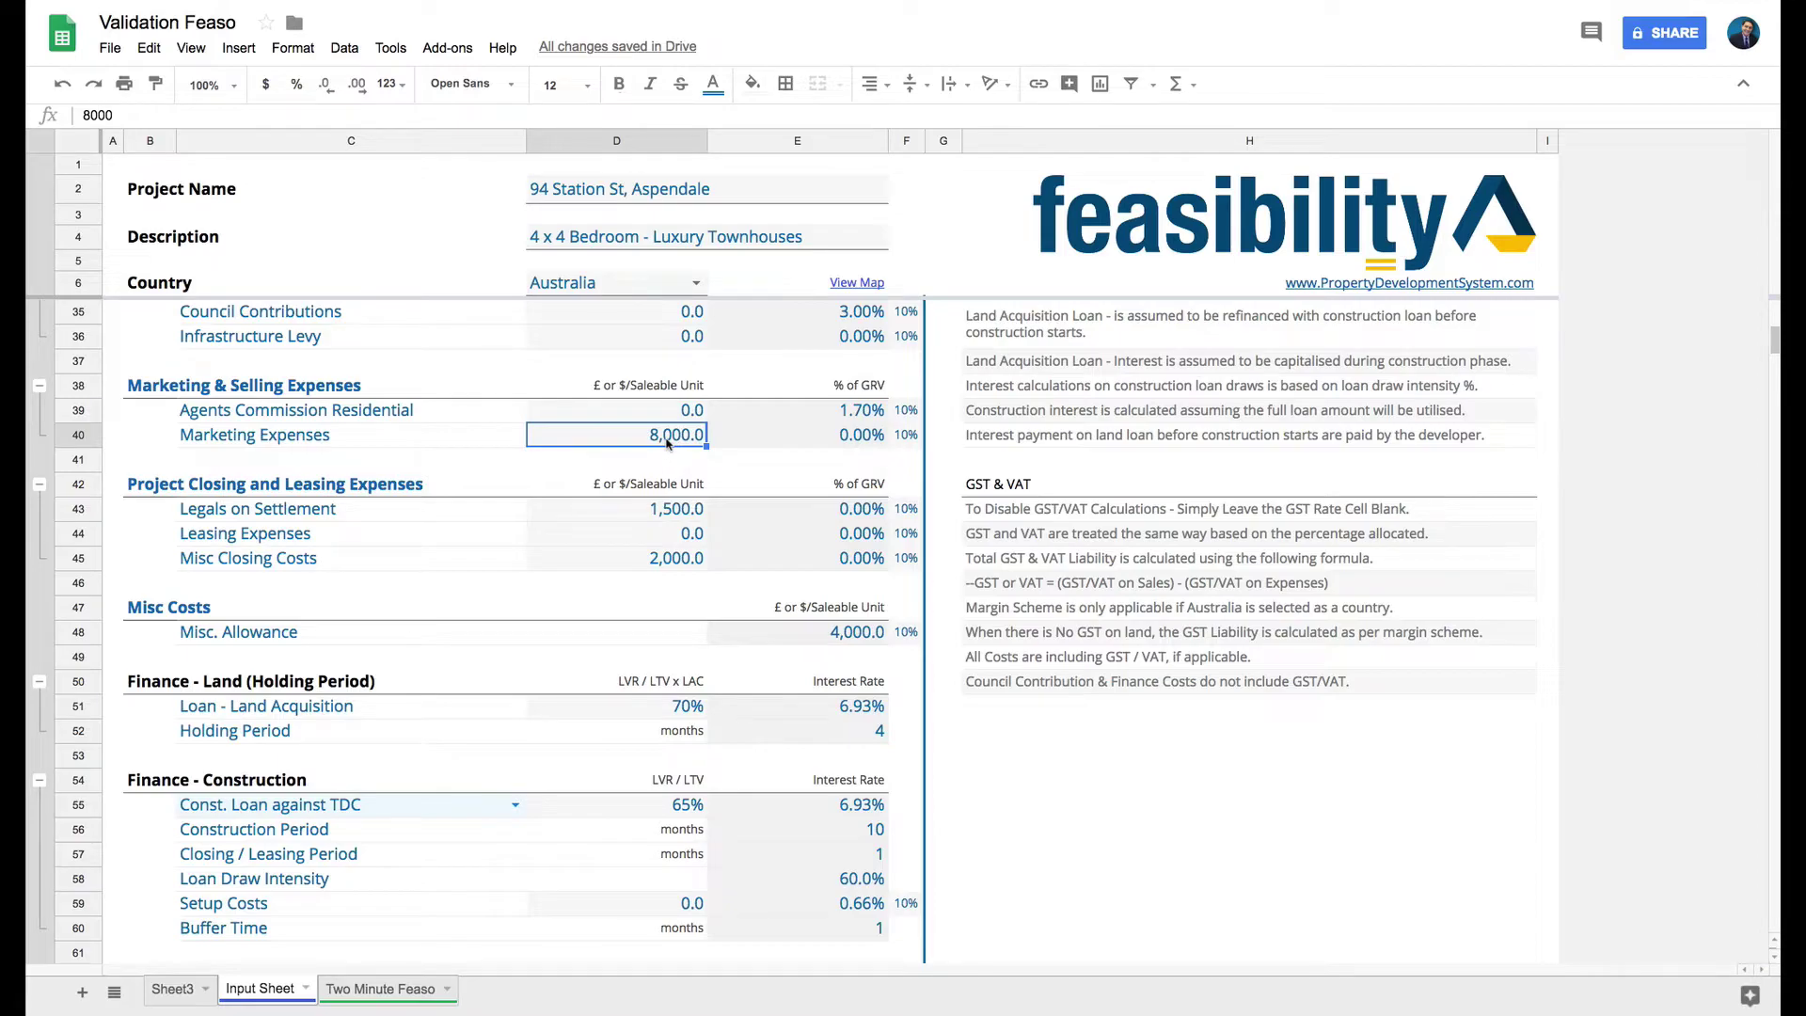
text(6500)
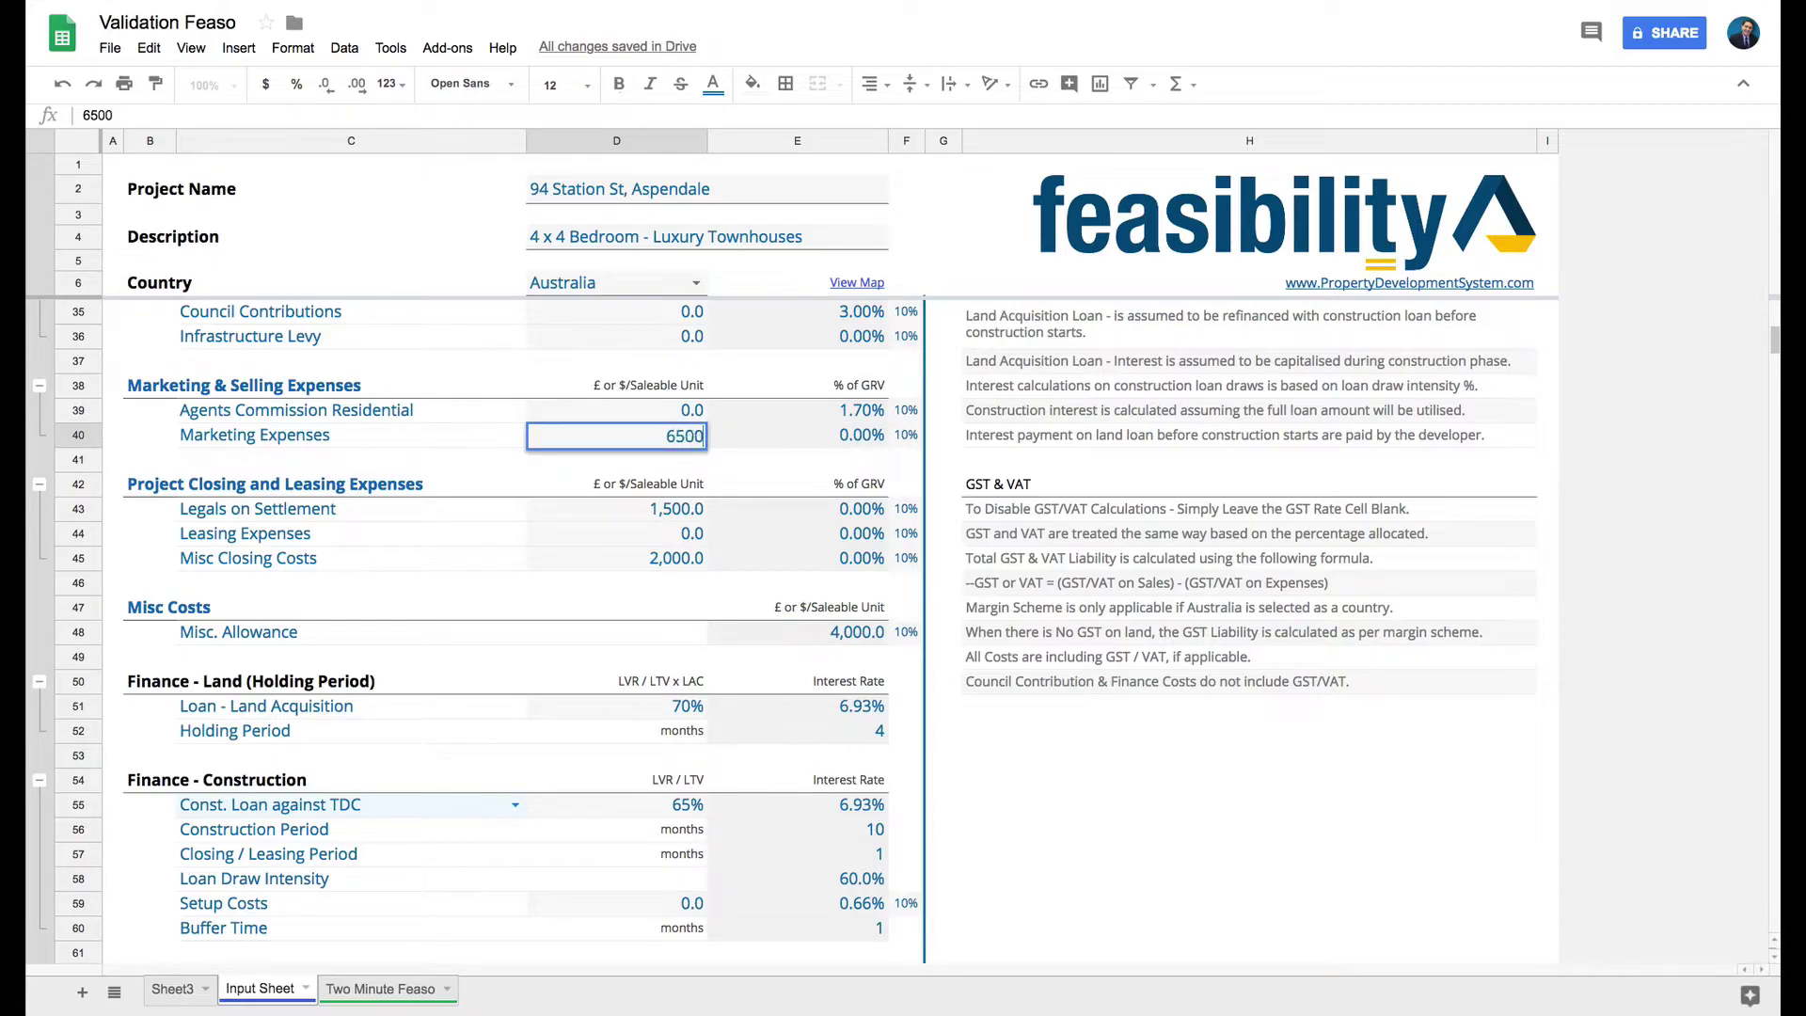
key(Return)
key(Up)
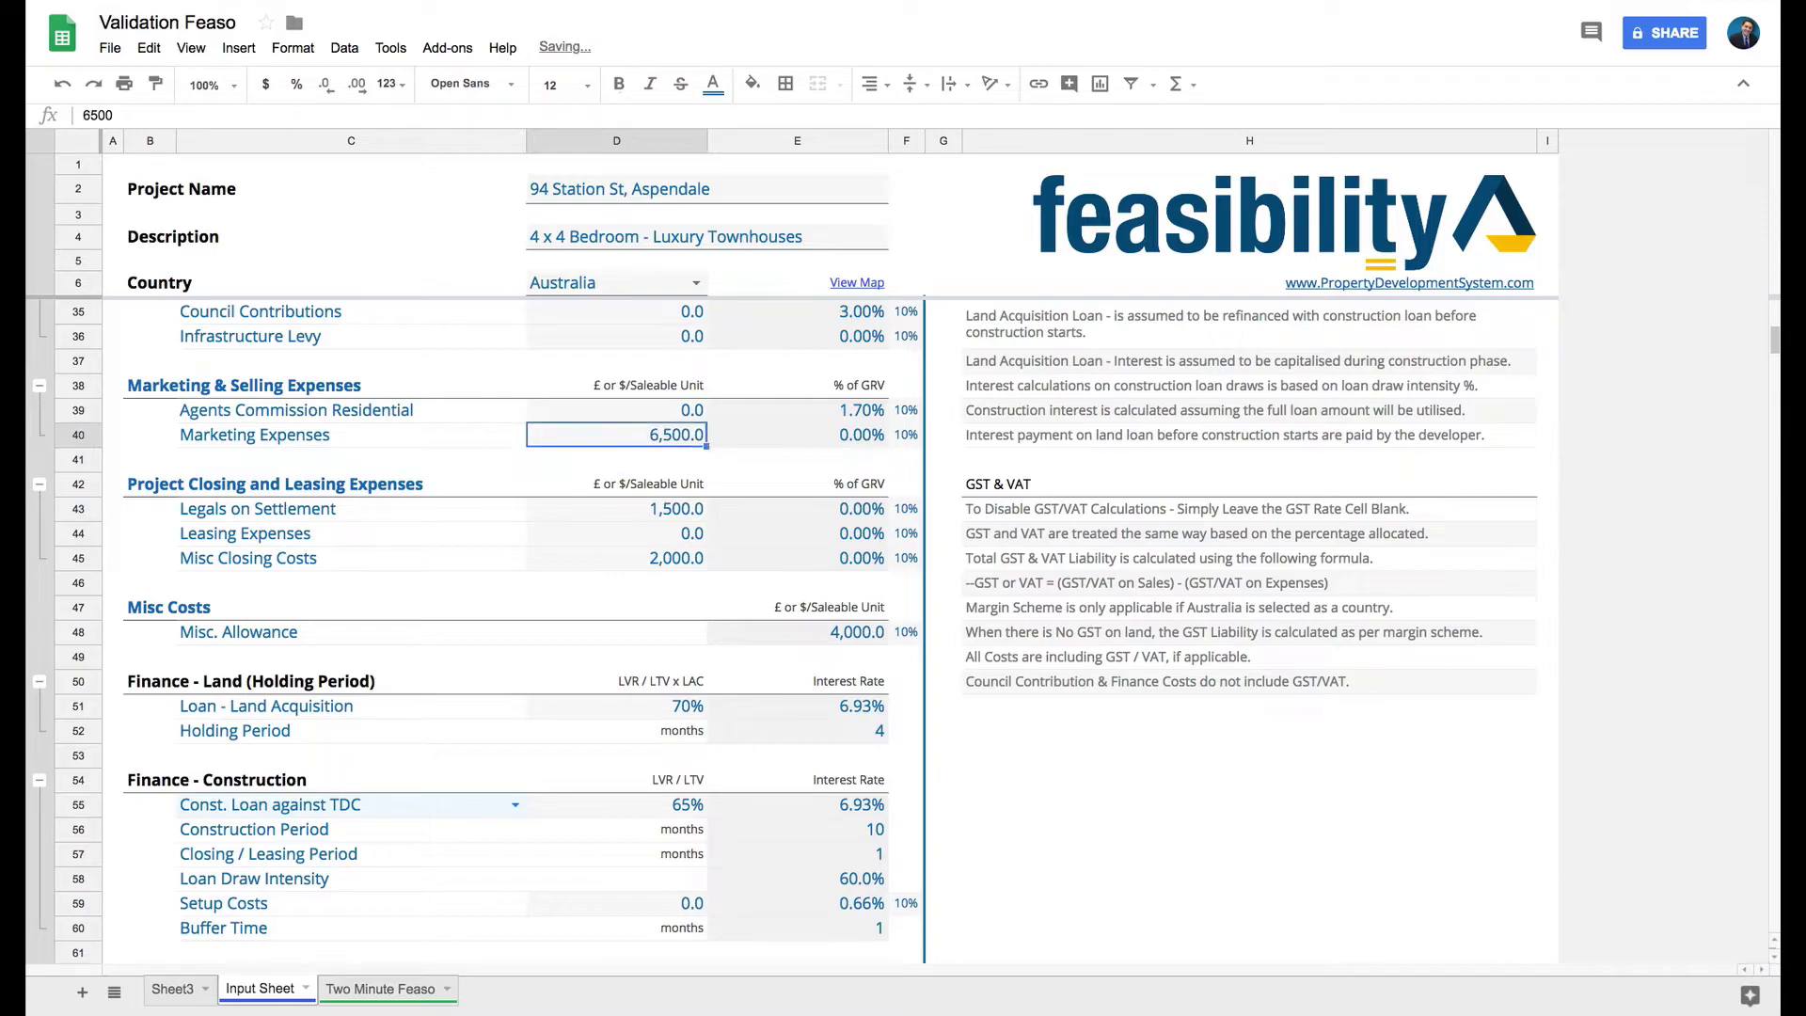
Examine how the Marketing Expenses amount per saleable unit relates to the No. of Saleable Units in the Construction Estimate.
click(625, 367)
click(625, 390)
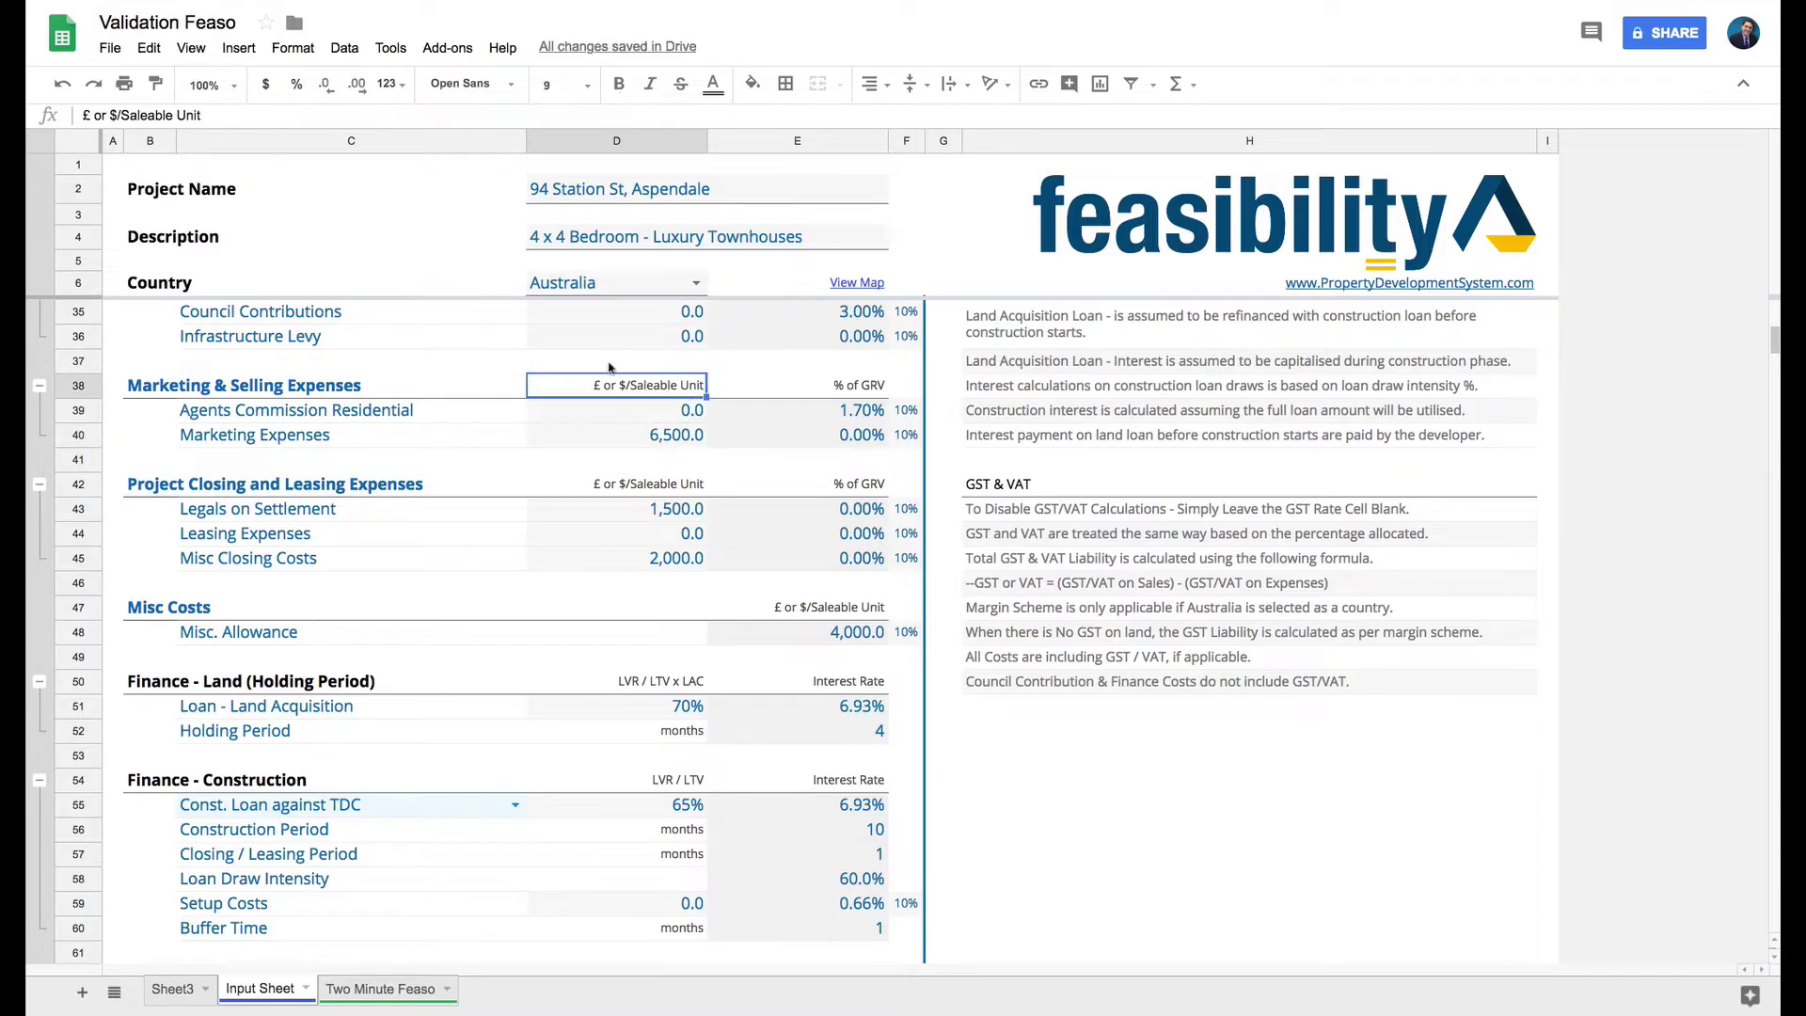
click(661, 440)
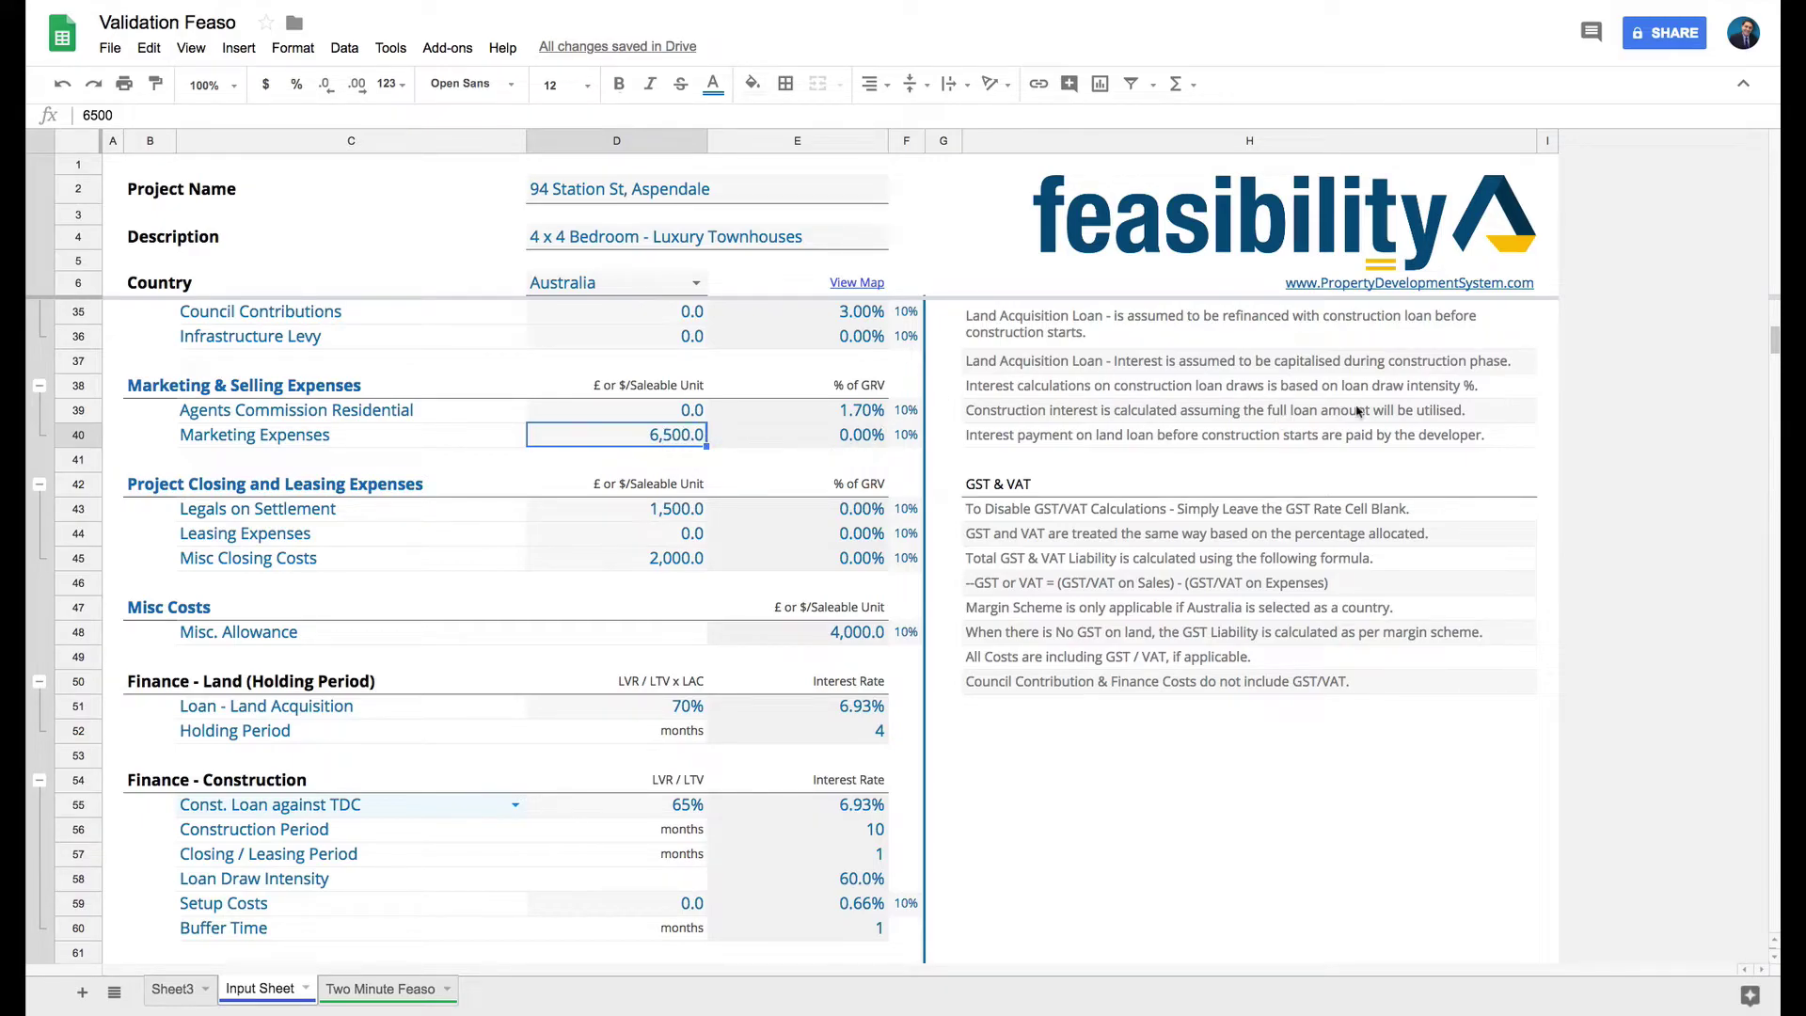
scroll(852, 475, up, 7)
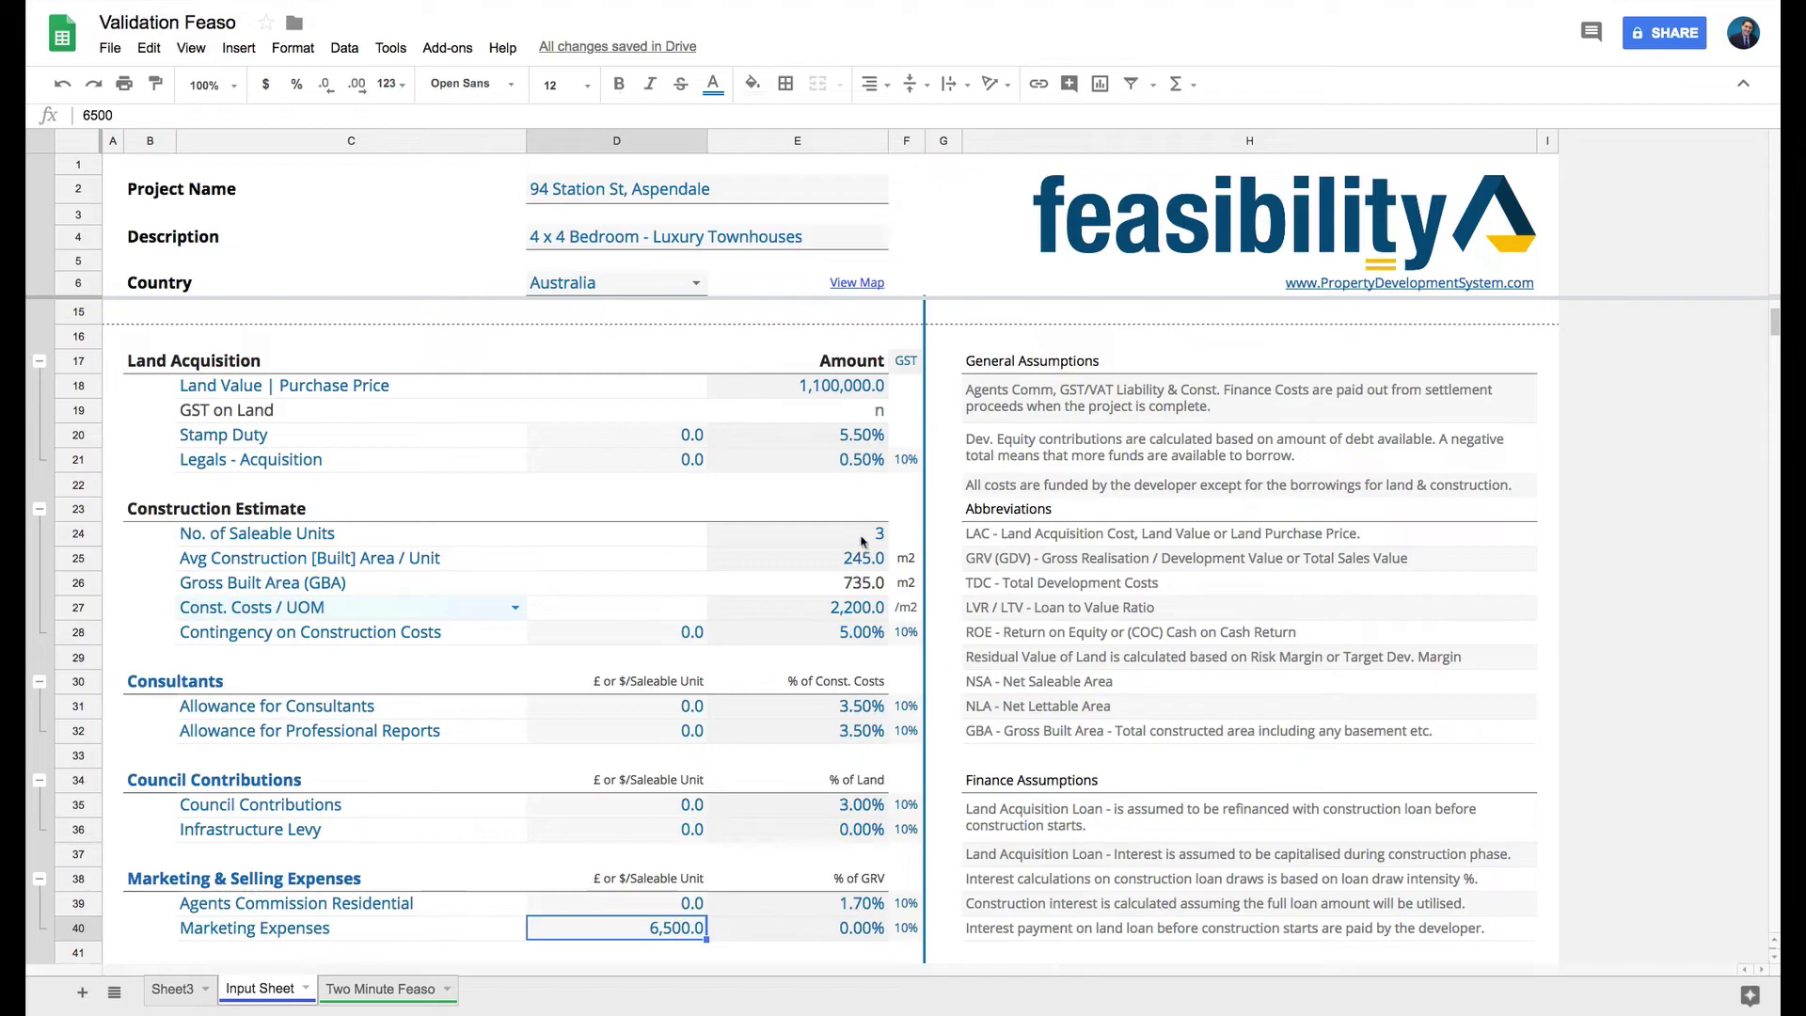
click(861, 542)
scroll(862, 542, down, 10)
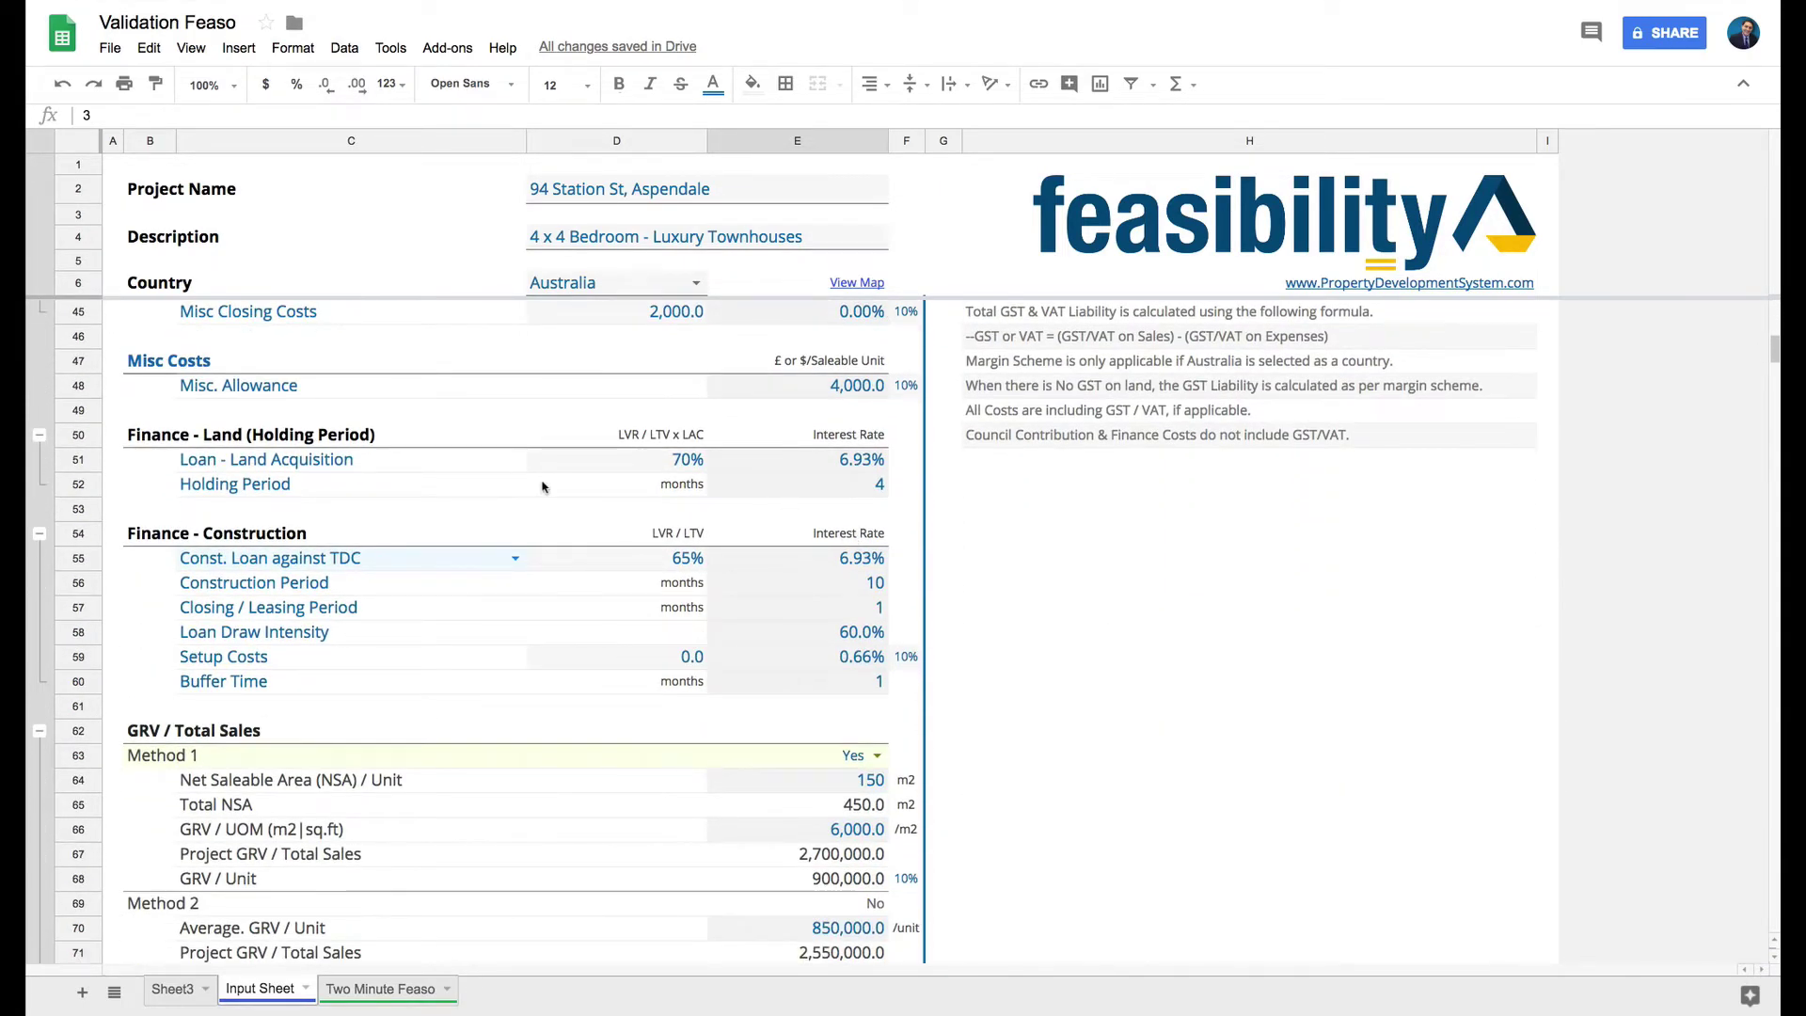
scroll(543, 487, up, 2)
scroll(671, 414, up, 1)
scroll(671, 414, up, 1)
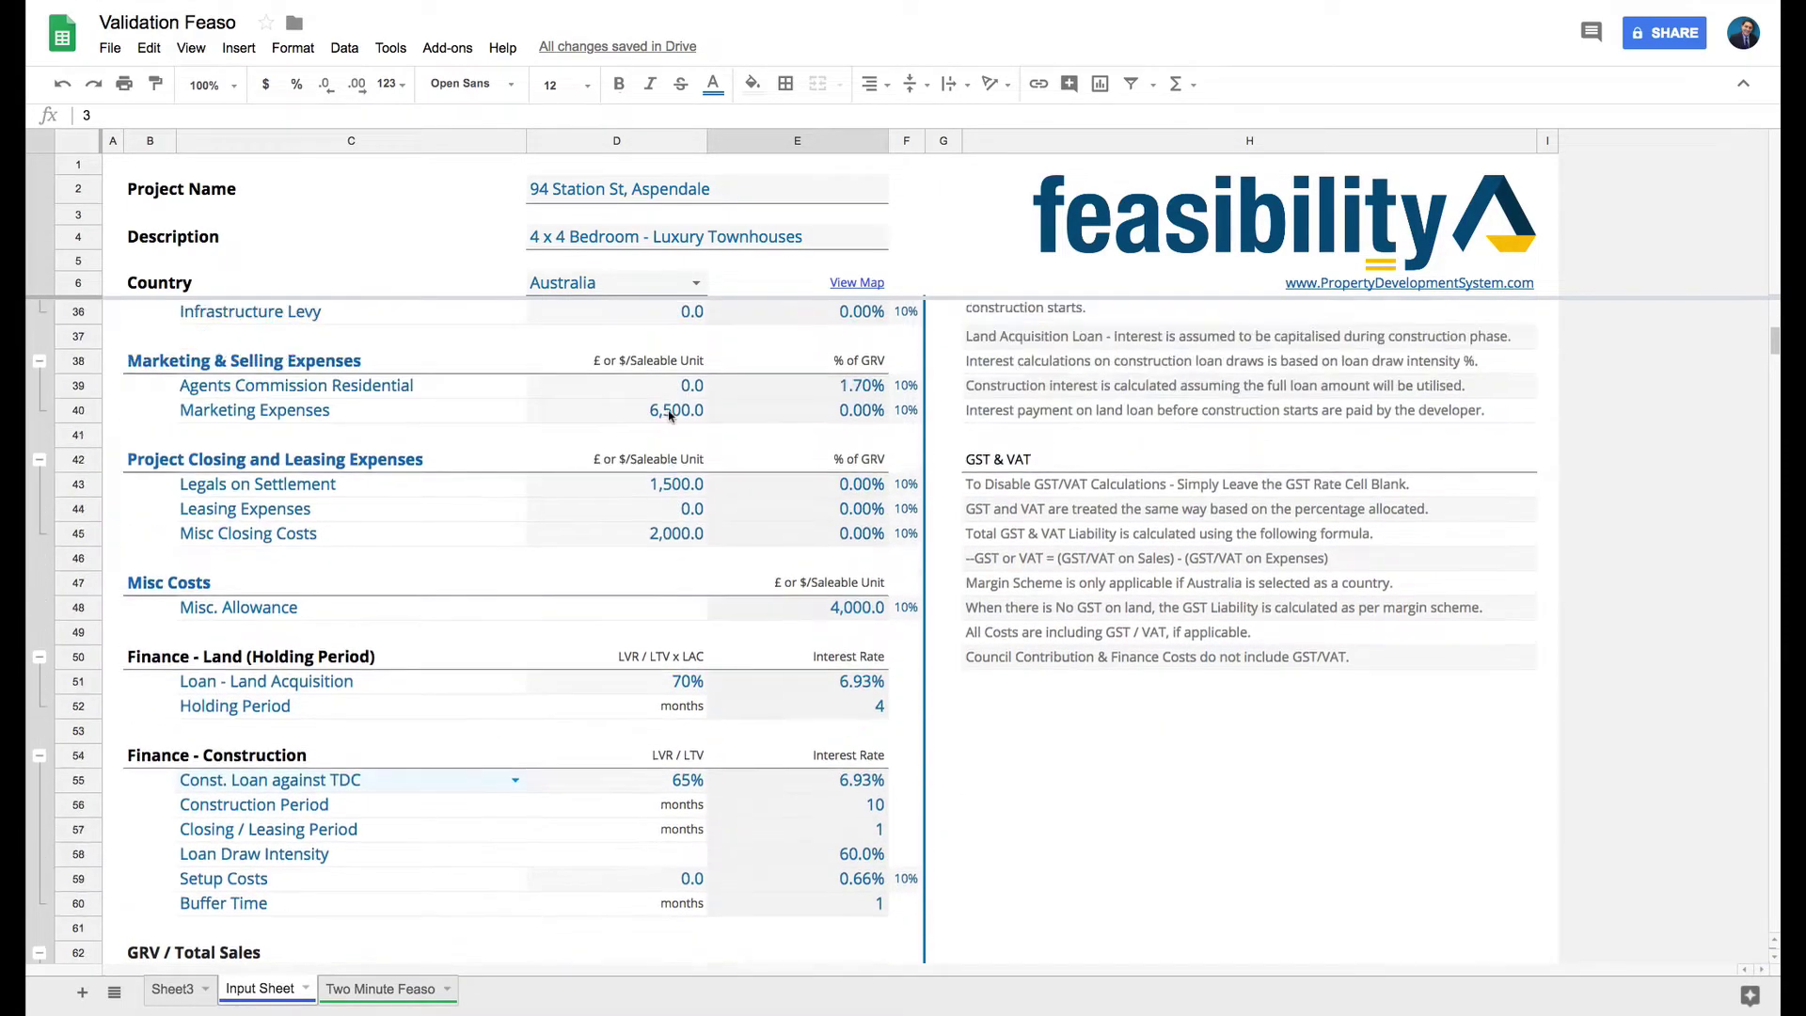
click(671, 414)
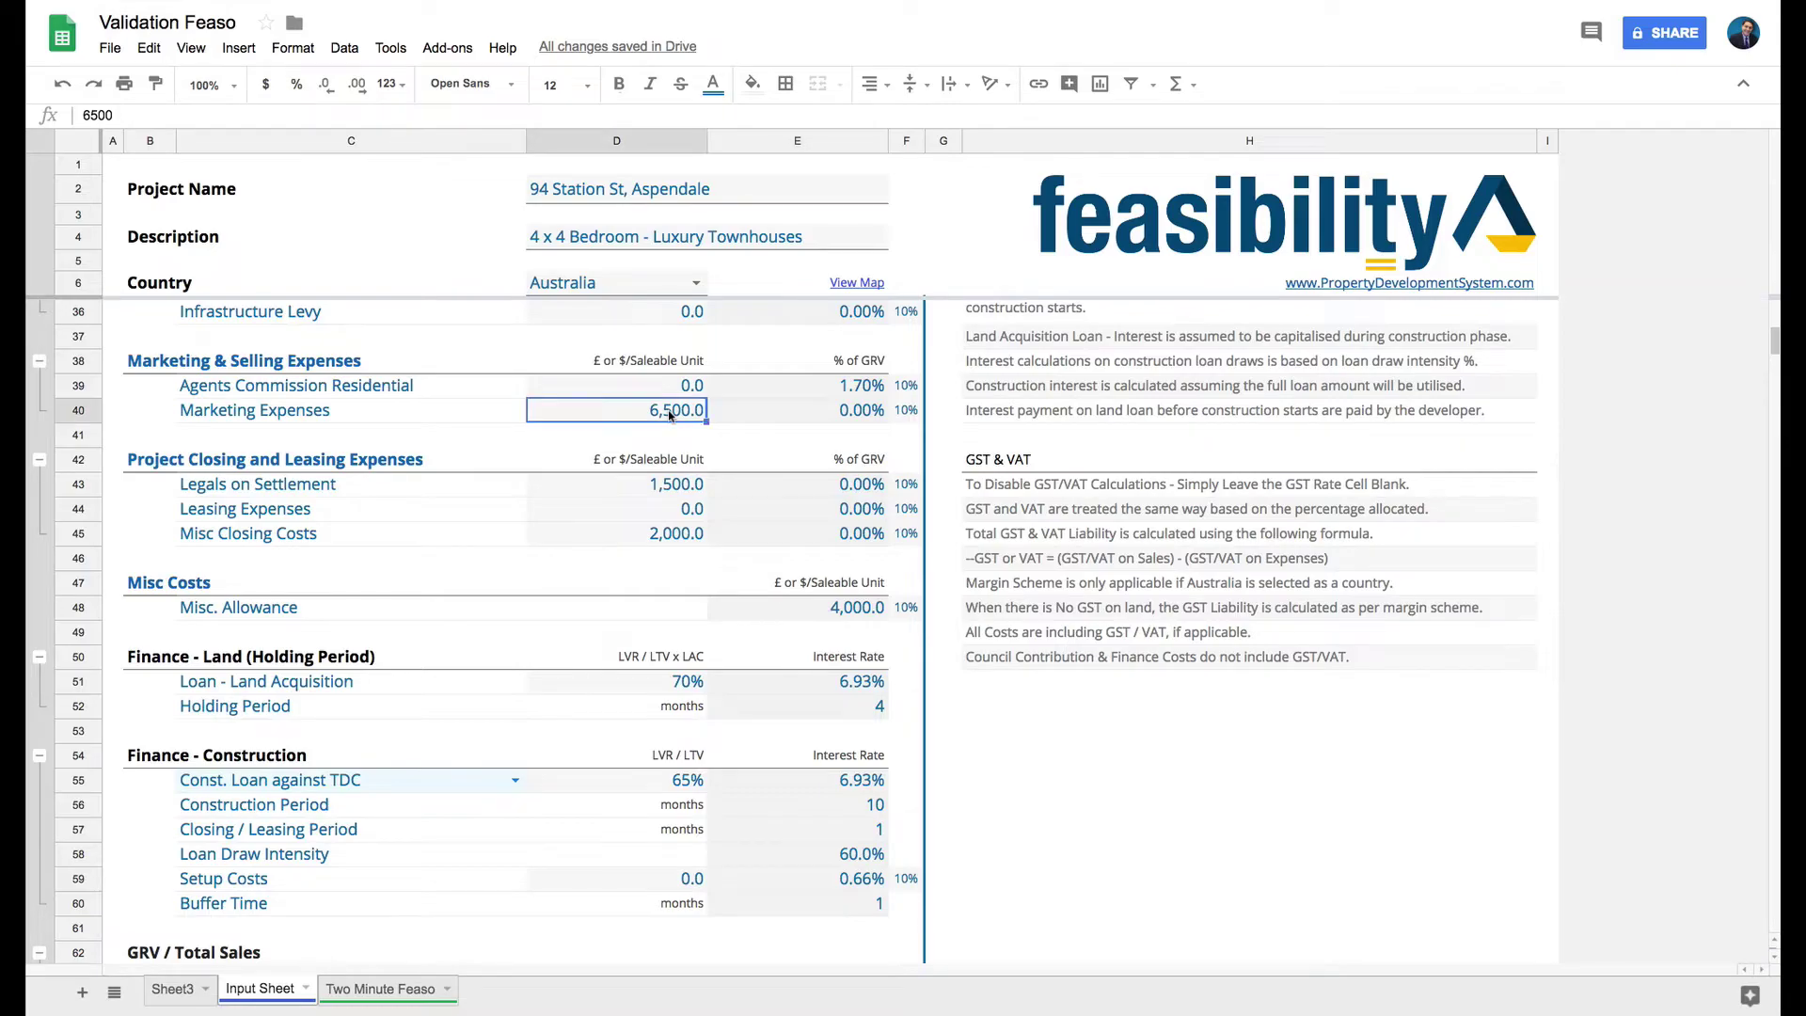
Set the per-saleable-unit amount for Legals on Settlement to 1650 under Project Closing and Leasing Expenses.
click(188, 458)
click(305, 490)
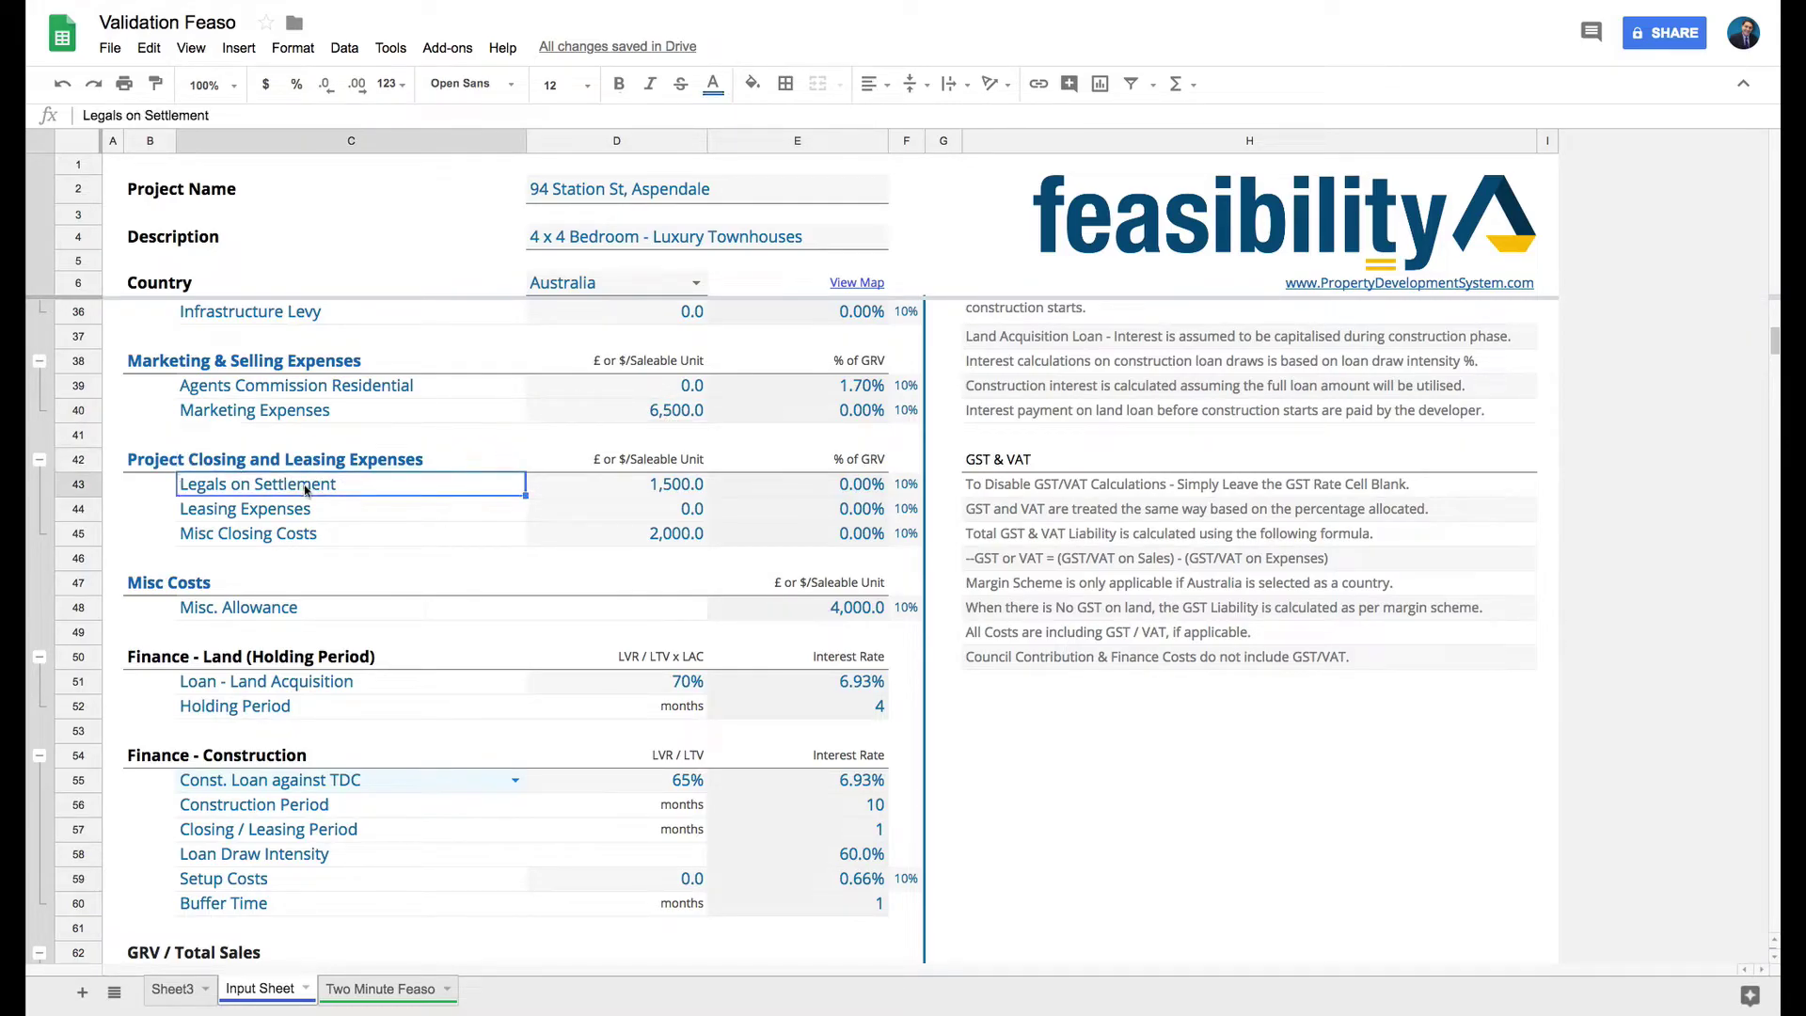
click(576, 485)
click(779, 486)
click(631, 487)
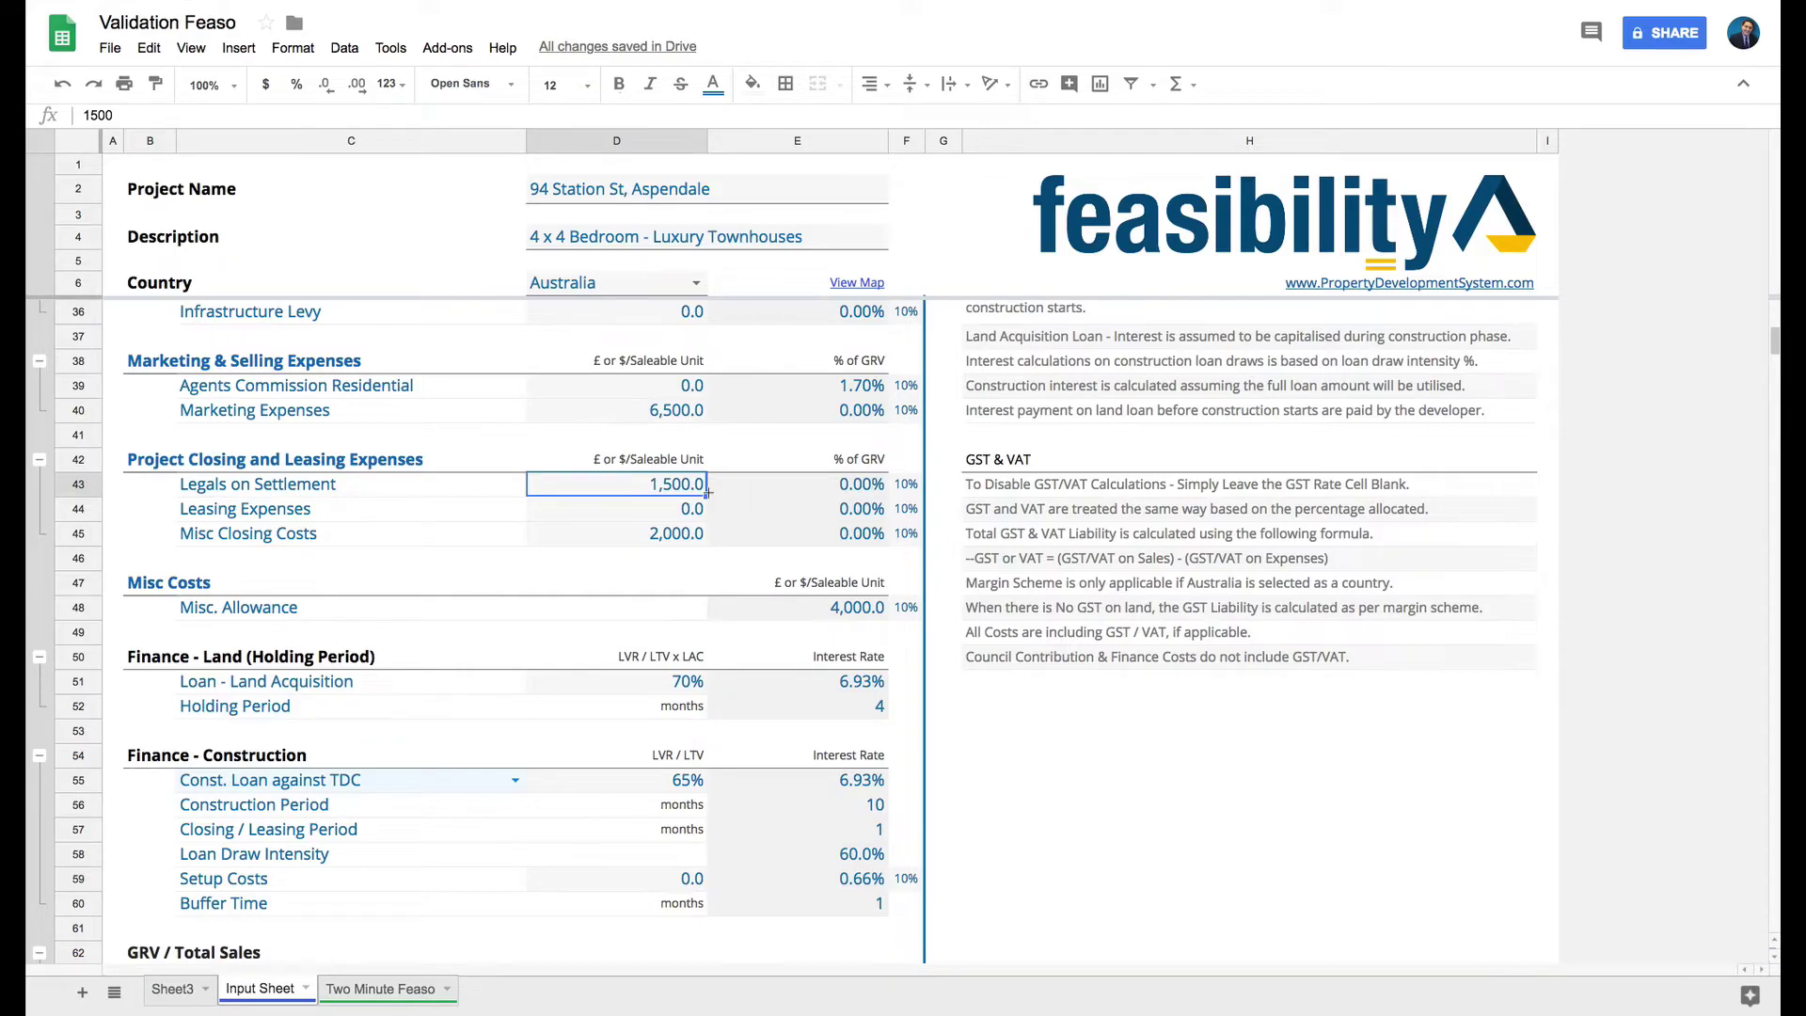
text(1650)
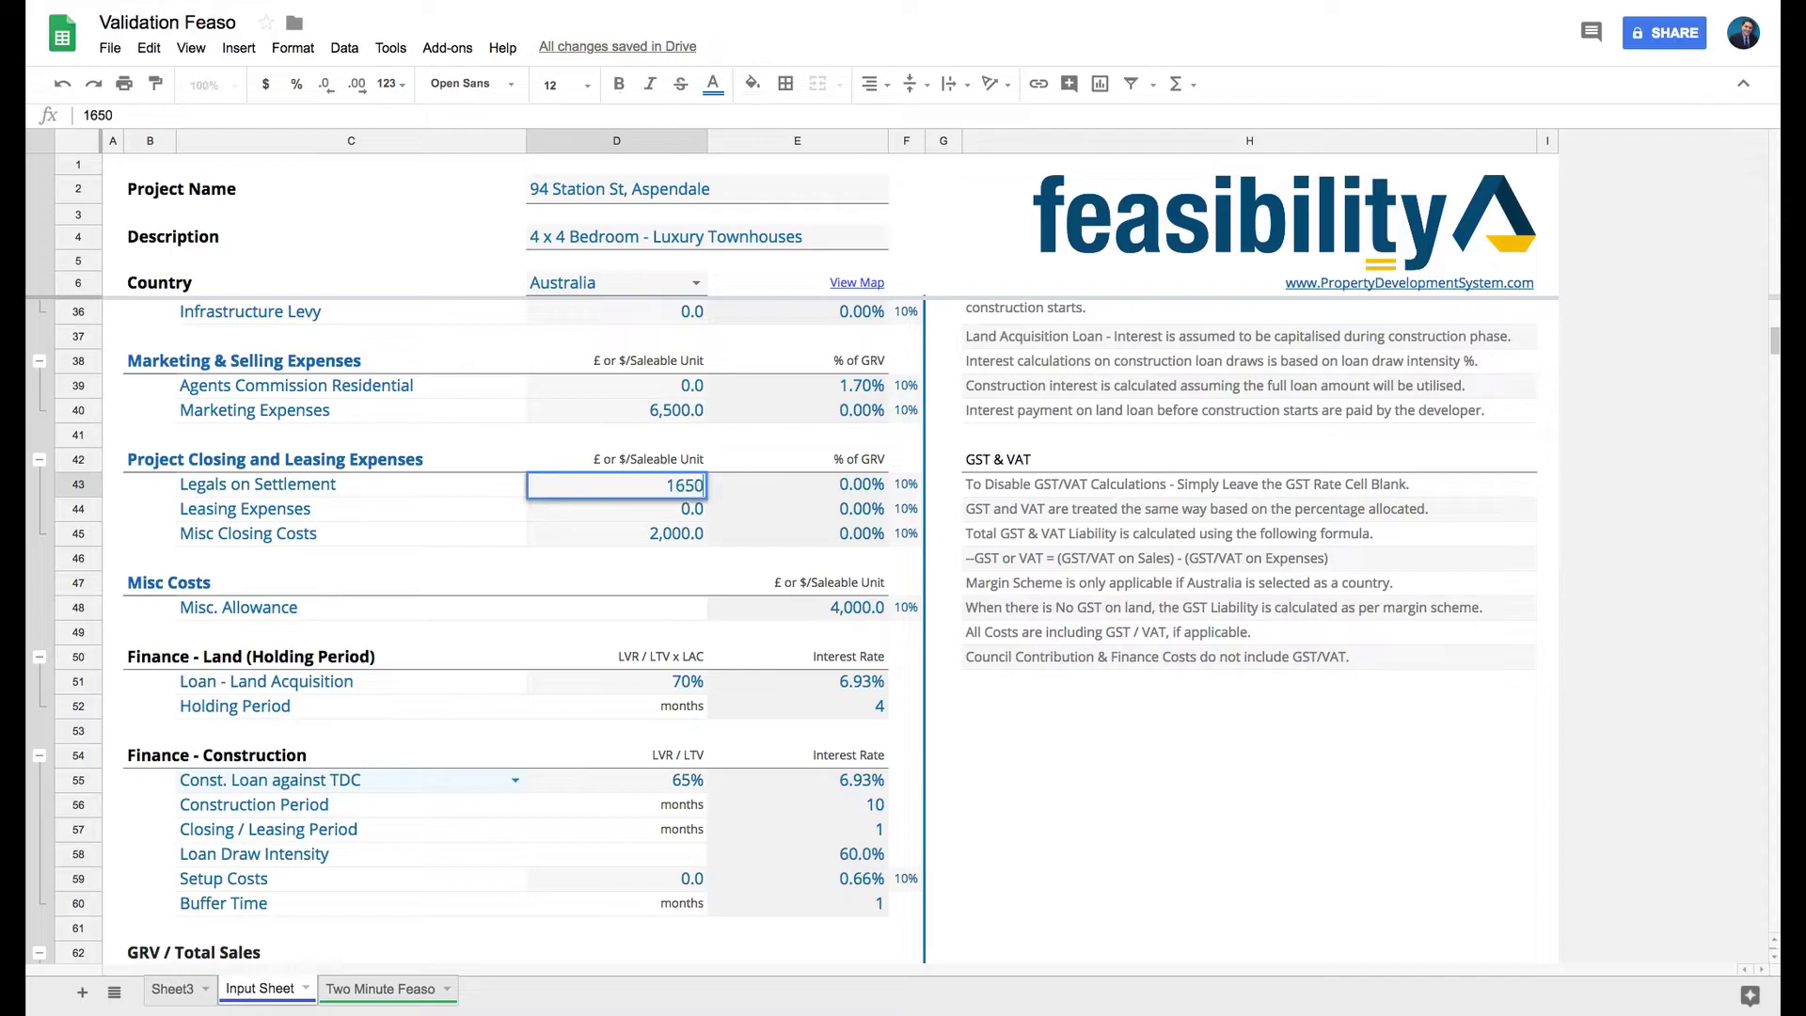
key(Return)
click(616, 484)
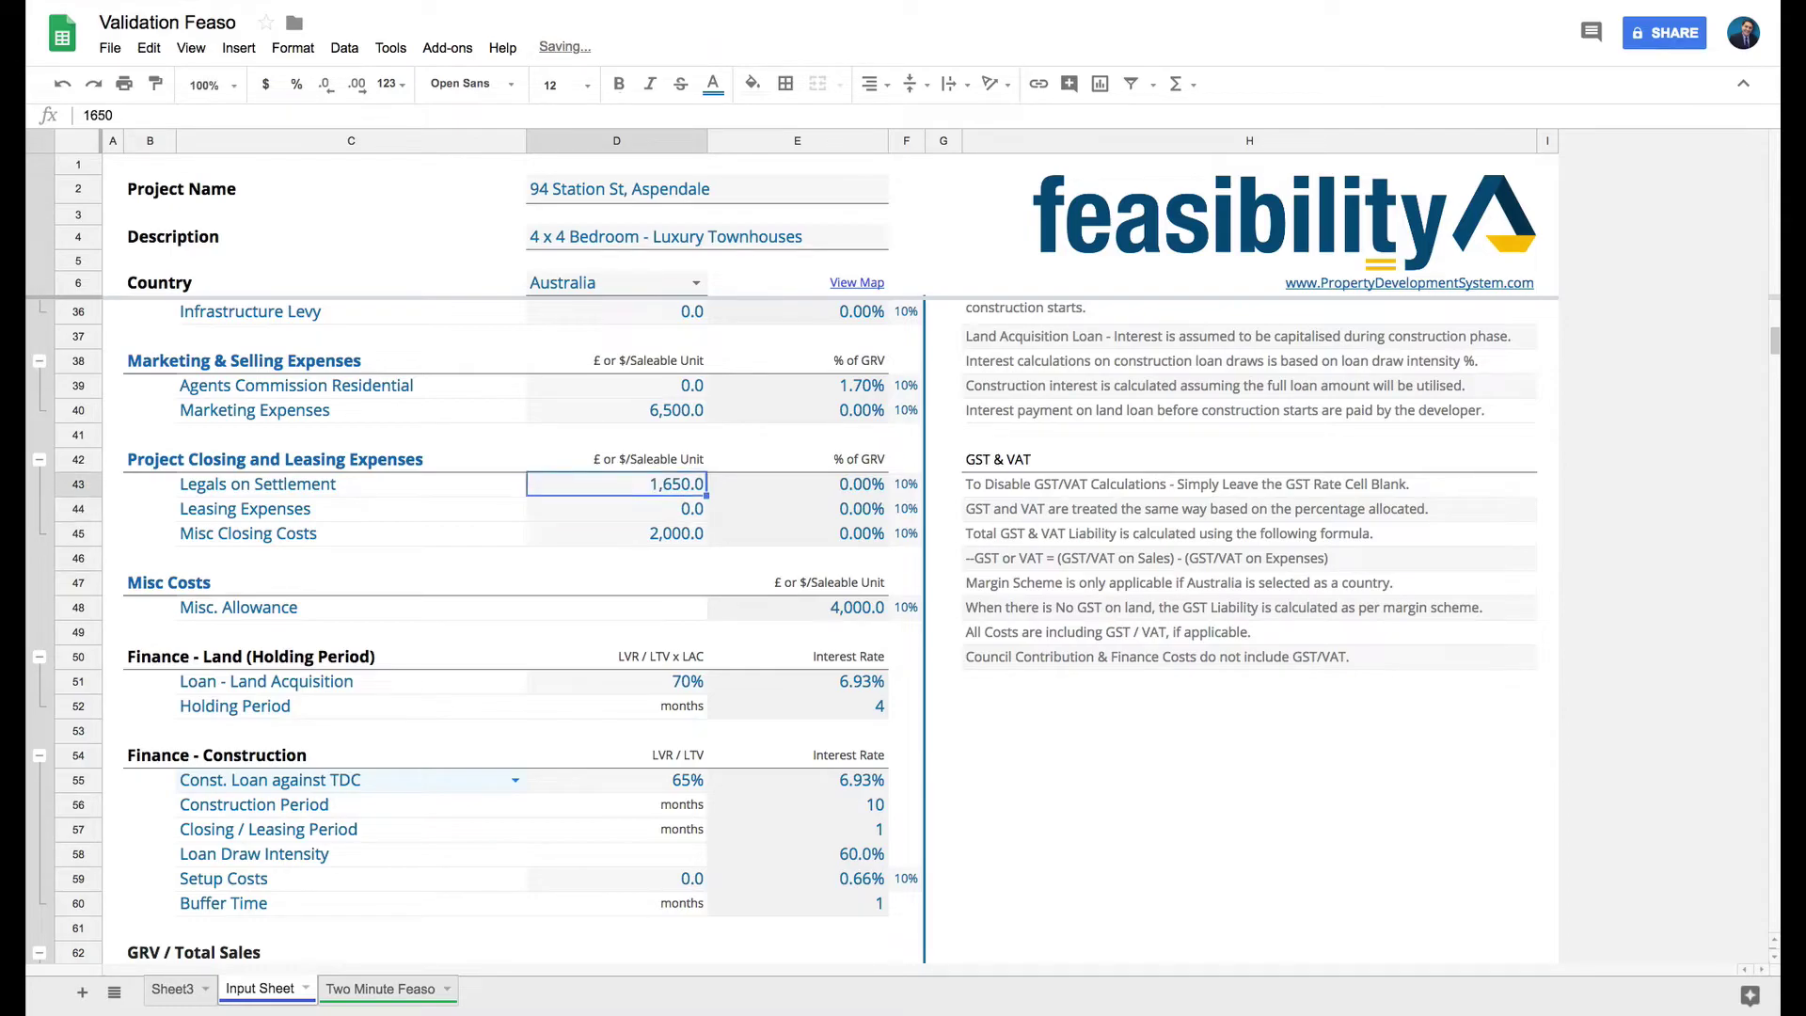
Review the per-saleable-unit amounts and GRV percentages for Leasing Expenses and Misc Closing Costs under Project Closing and Leasing Expenses.
click(616, 508)
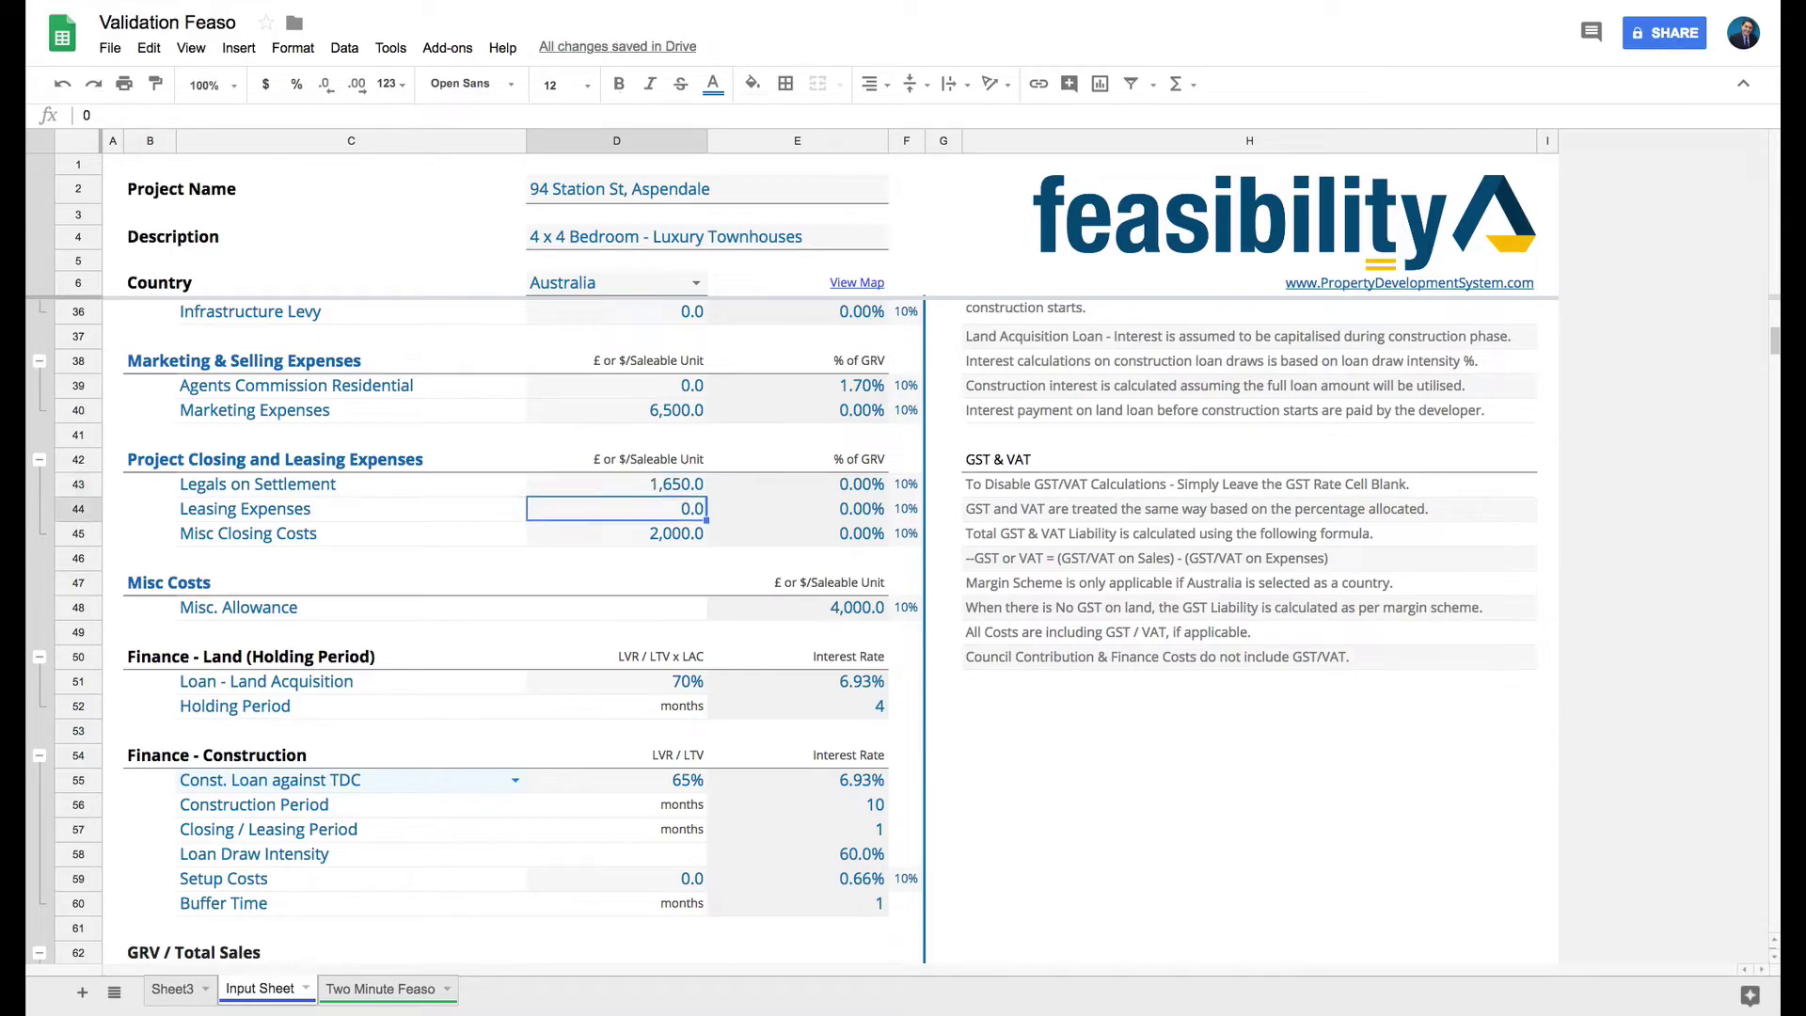
drag(271, 516, 861, 515)
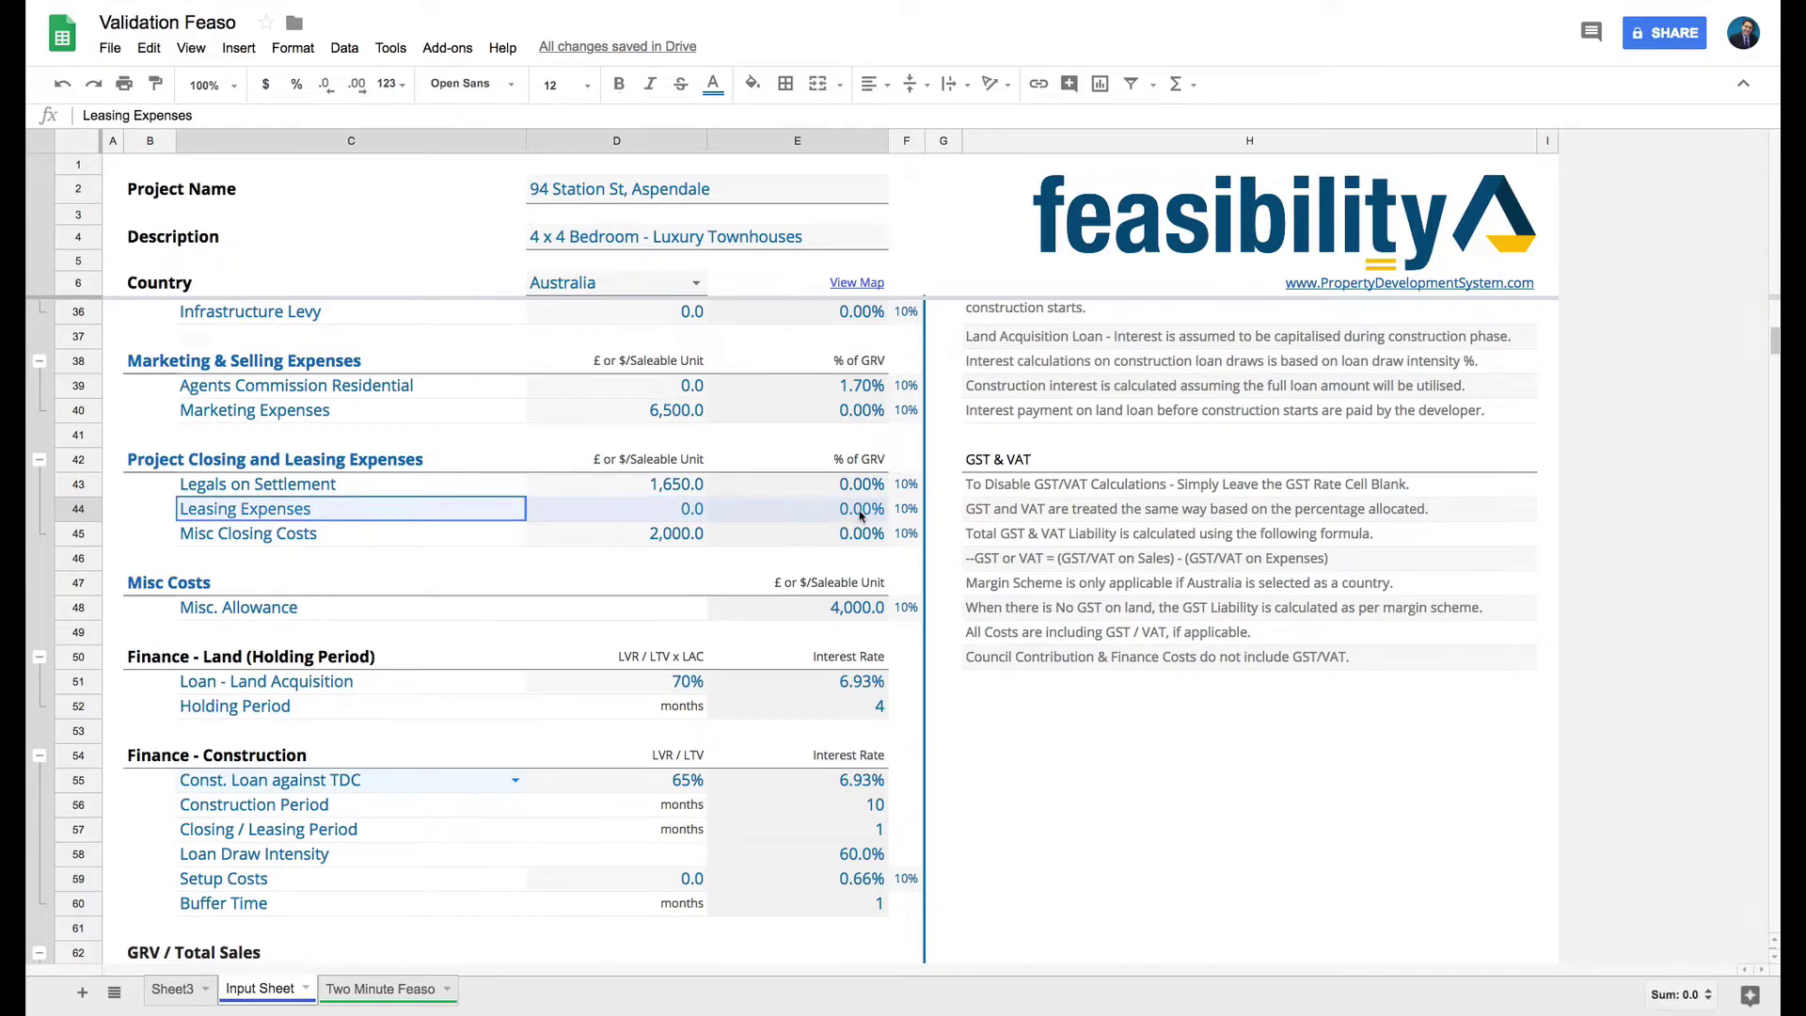
click(626, 513)
click(252, 542)
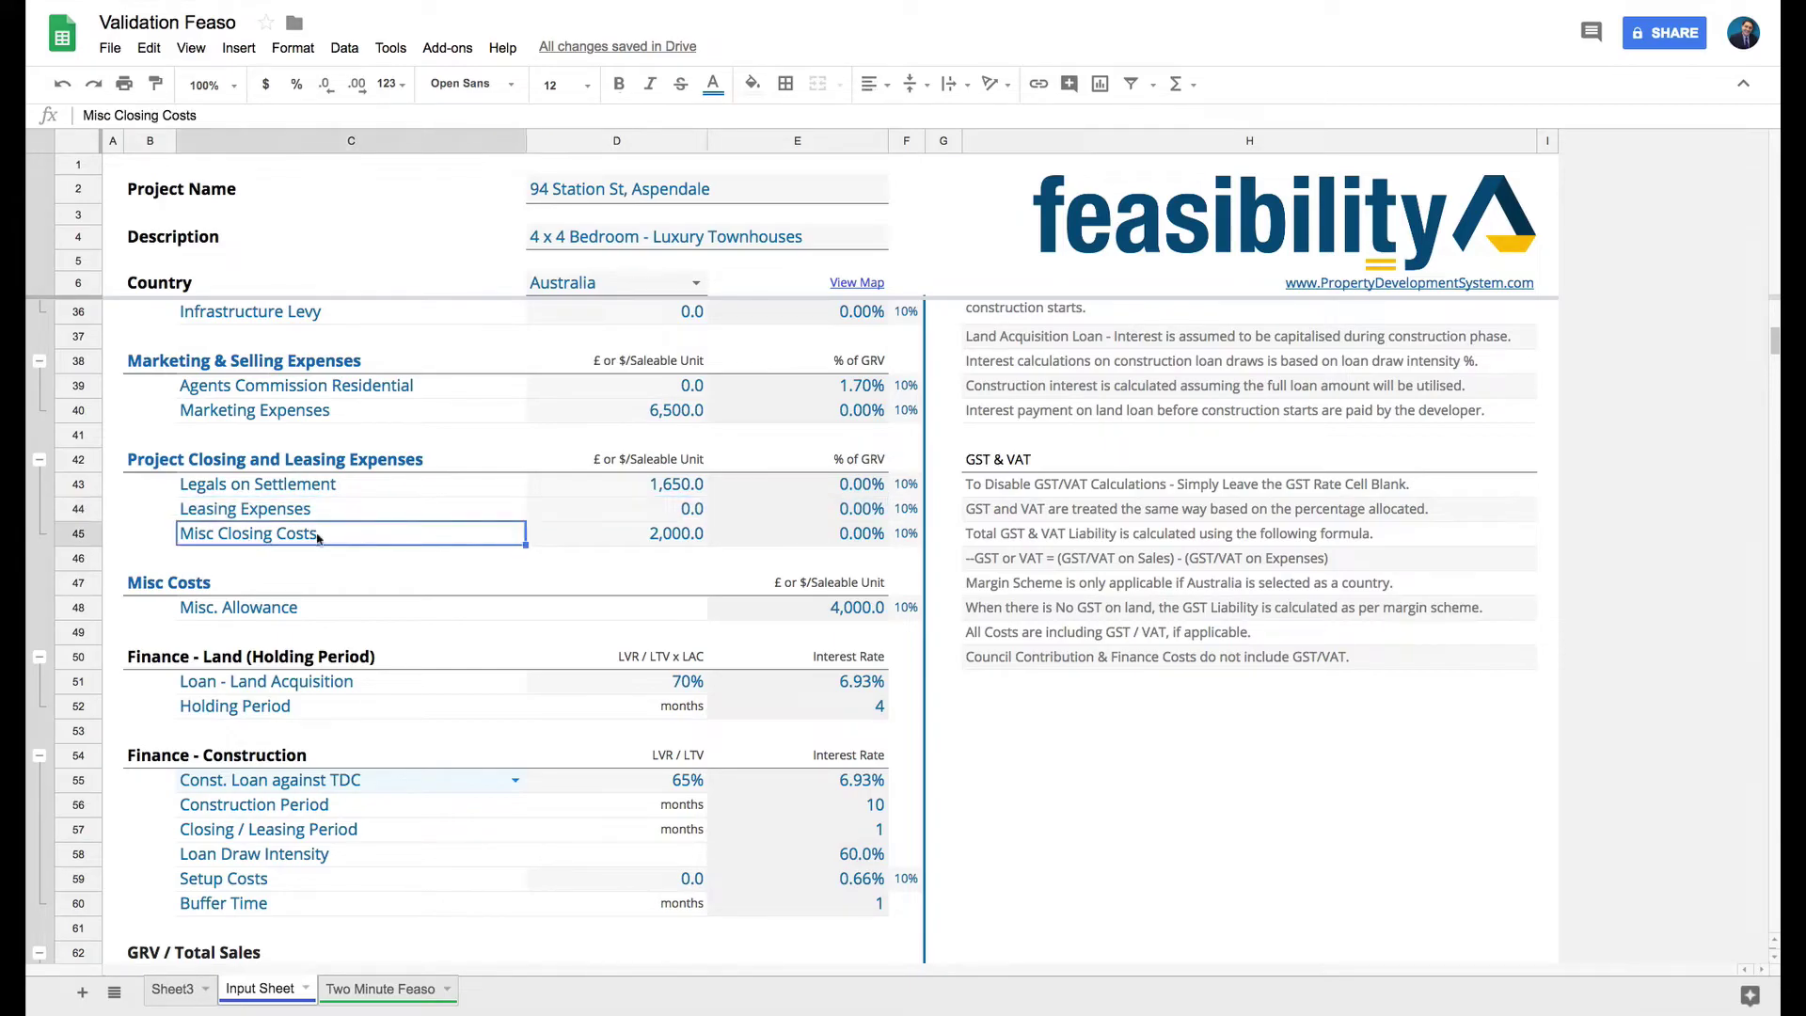
click(646, 538)
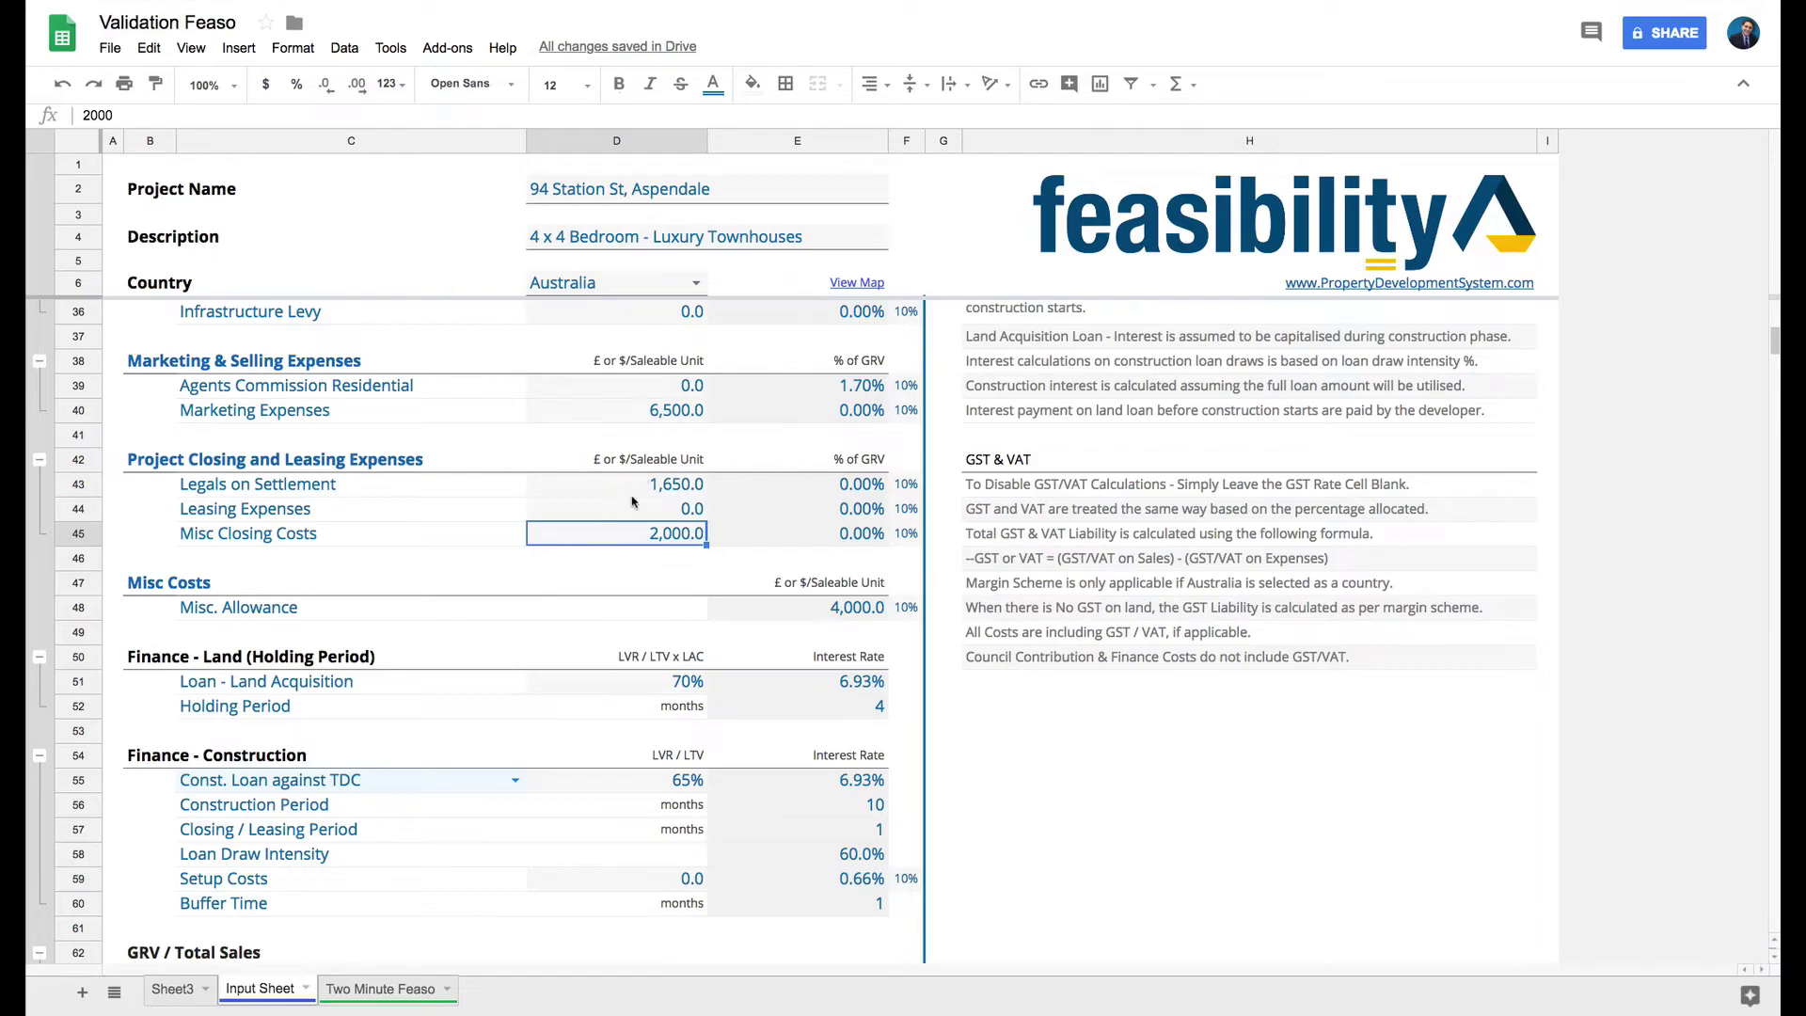
click(639, 463)
click(635, 534)
scroll(634, 533, down, 4)
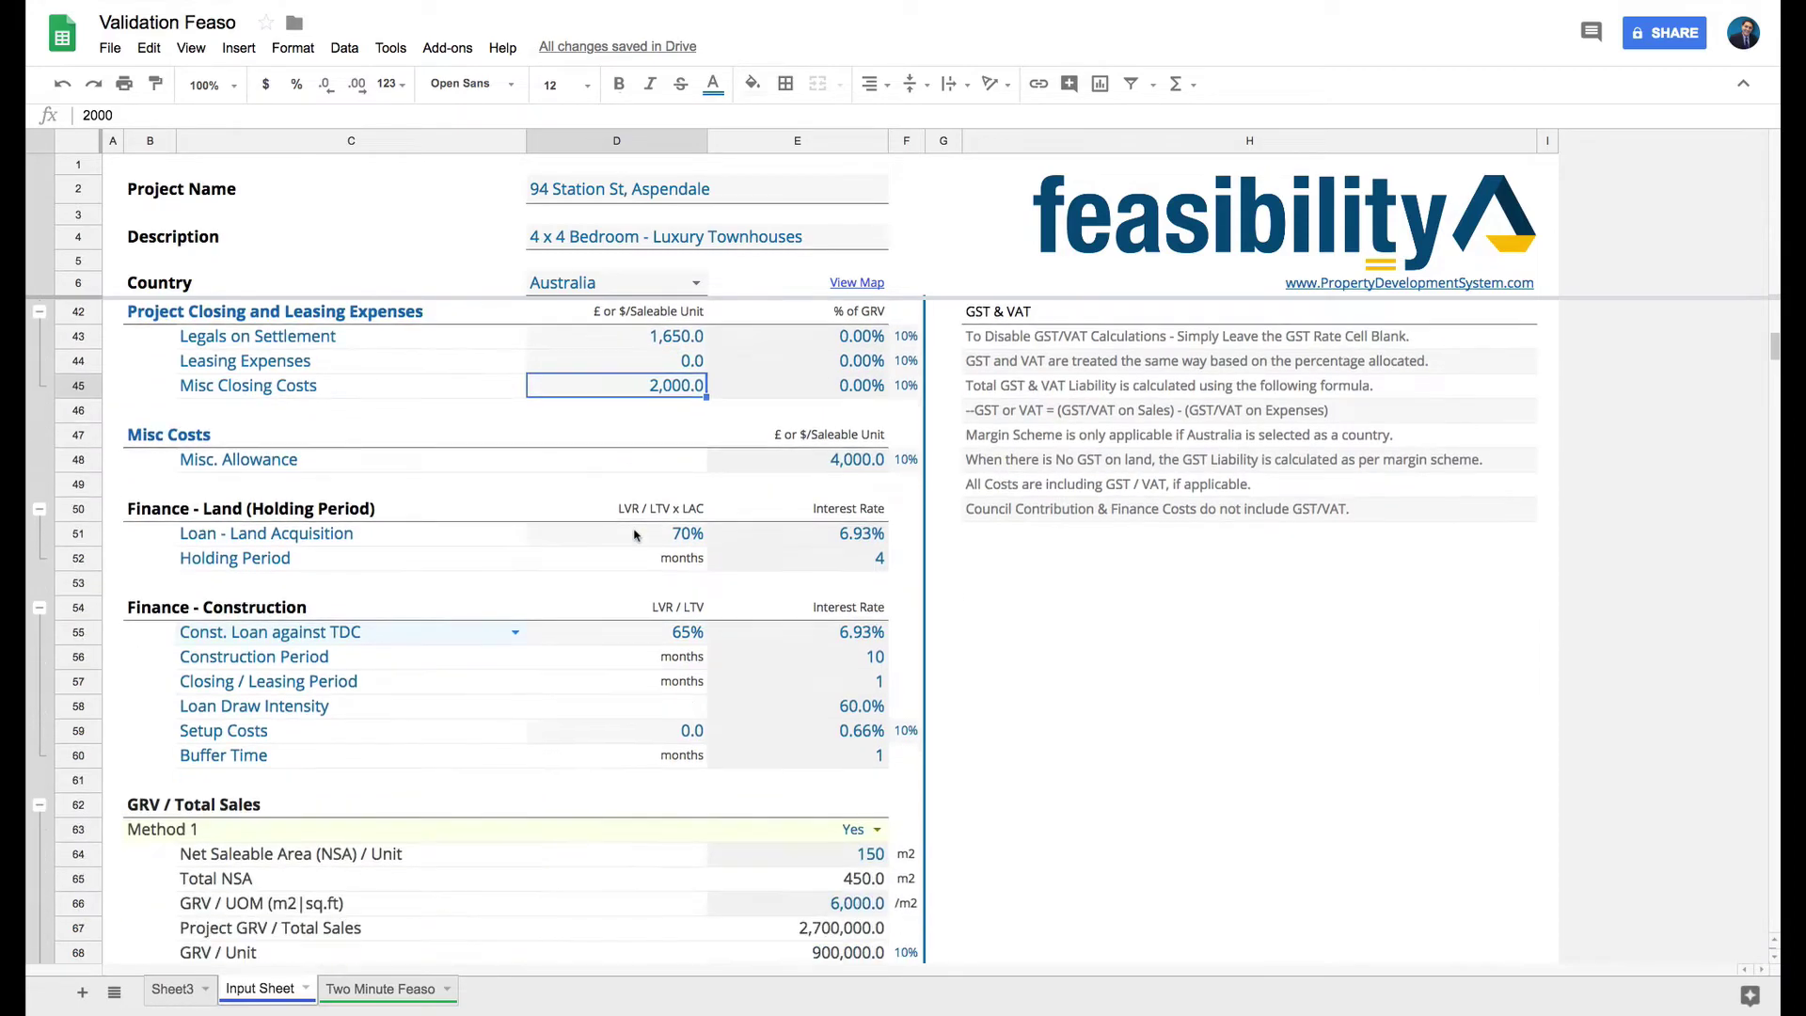
scroll(634, 536, up, 2)
Examine the Misc. Allowance under Misc Costs and the per-saleable-unit basis of its amount.
click(259, 444)
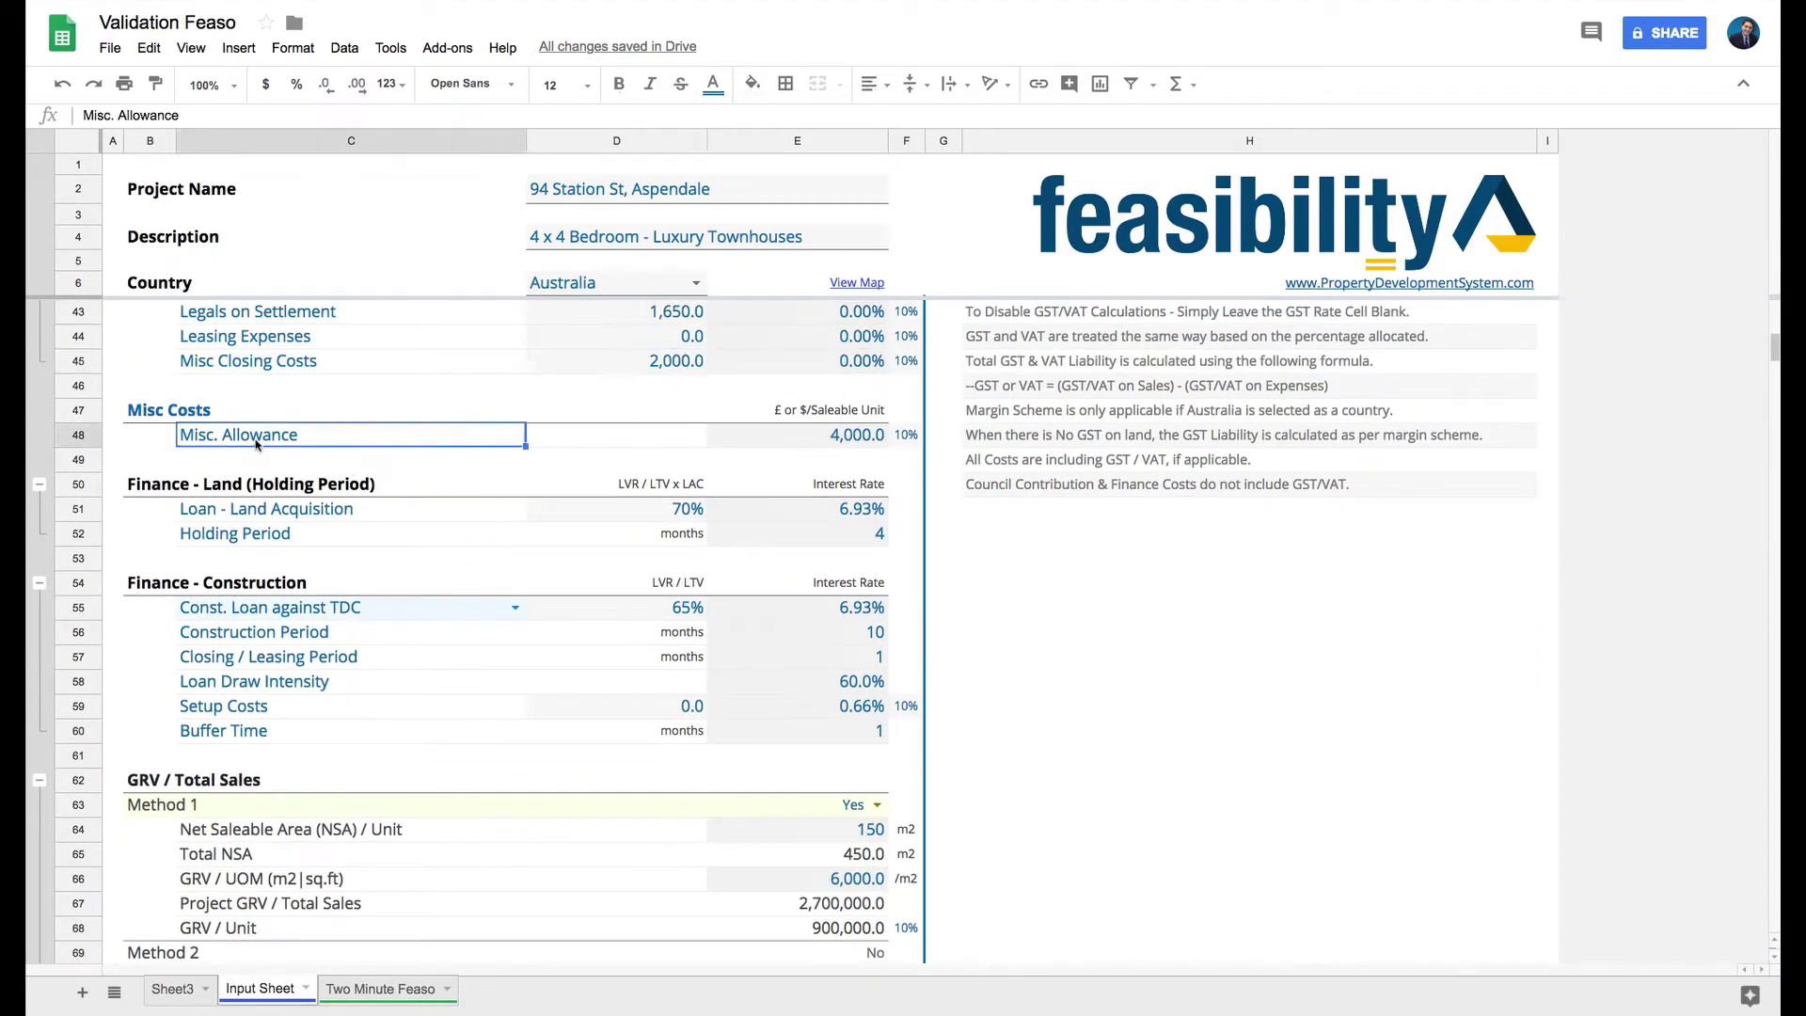
click(780, 444)
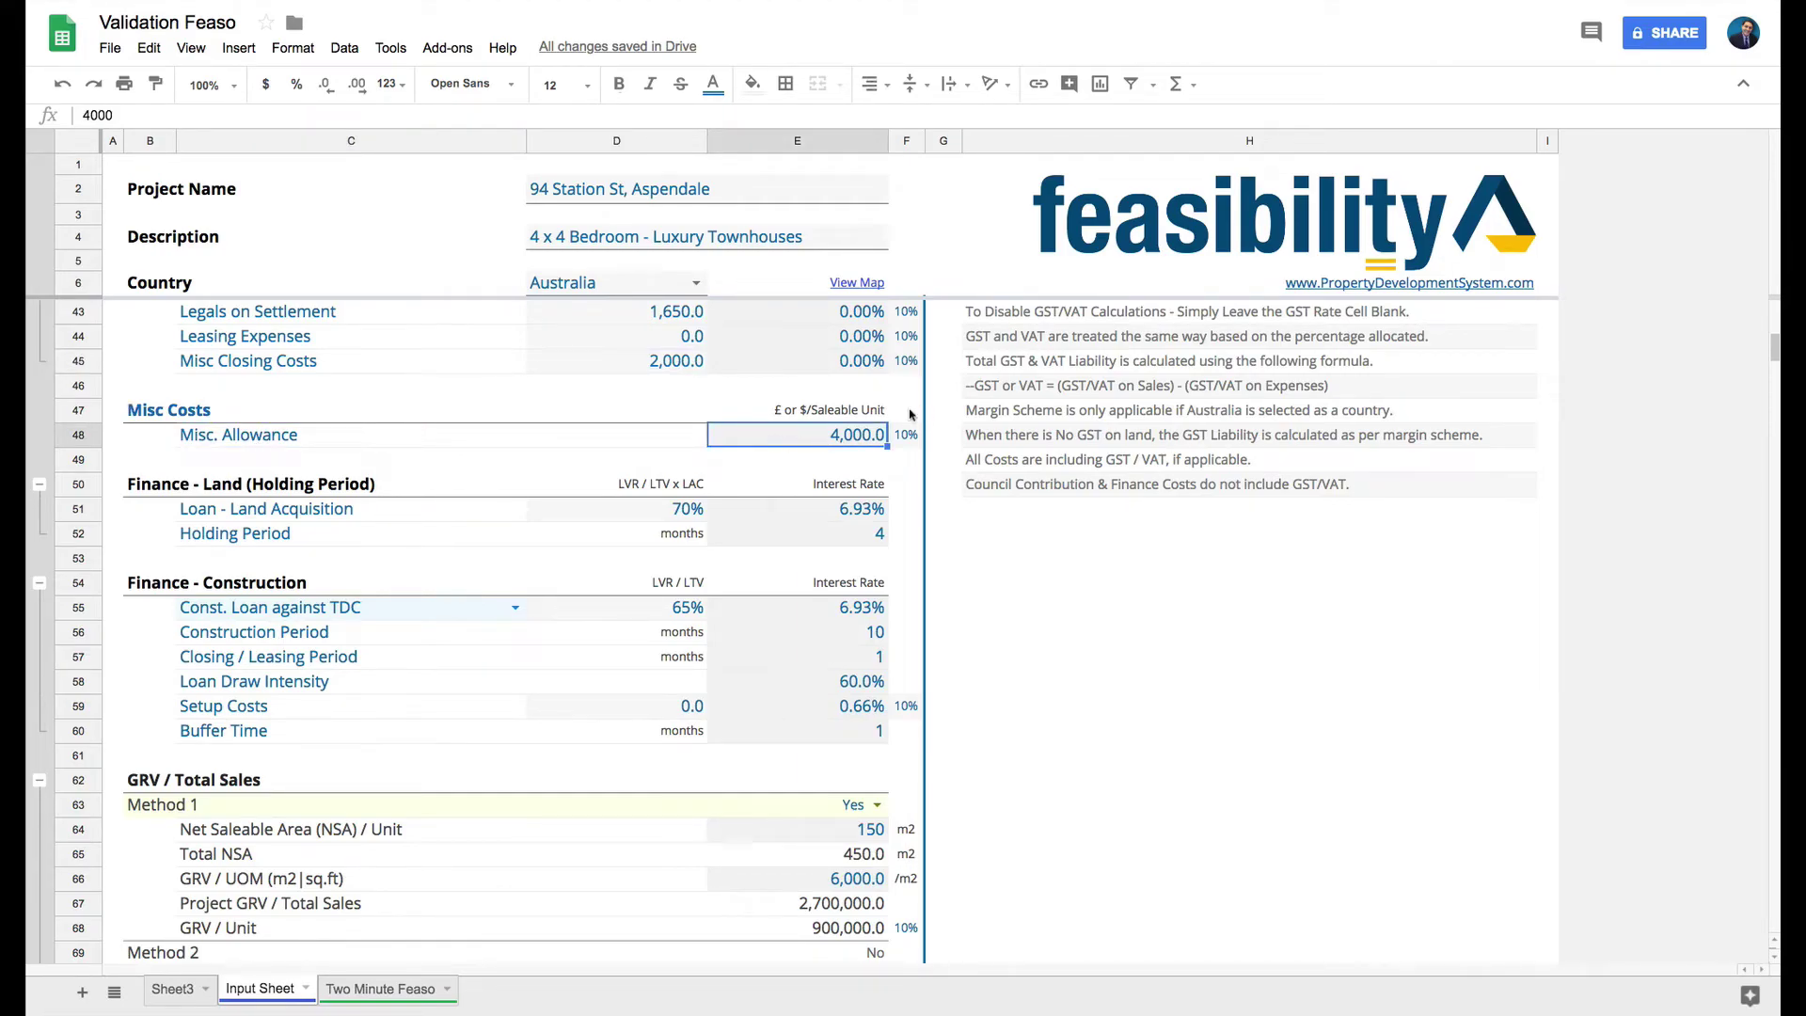
drag(846, 411, 842, 446)
click(854, 439)
click(698, 444)
key(Right)
scroll(611, 428, up, 2)
Try a Misc Closing Costs percentage of GRV of 0.05 and undo the entry.
click(663, 437)
click(669, 461)
click(743, 467)
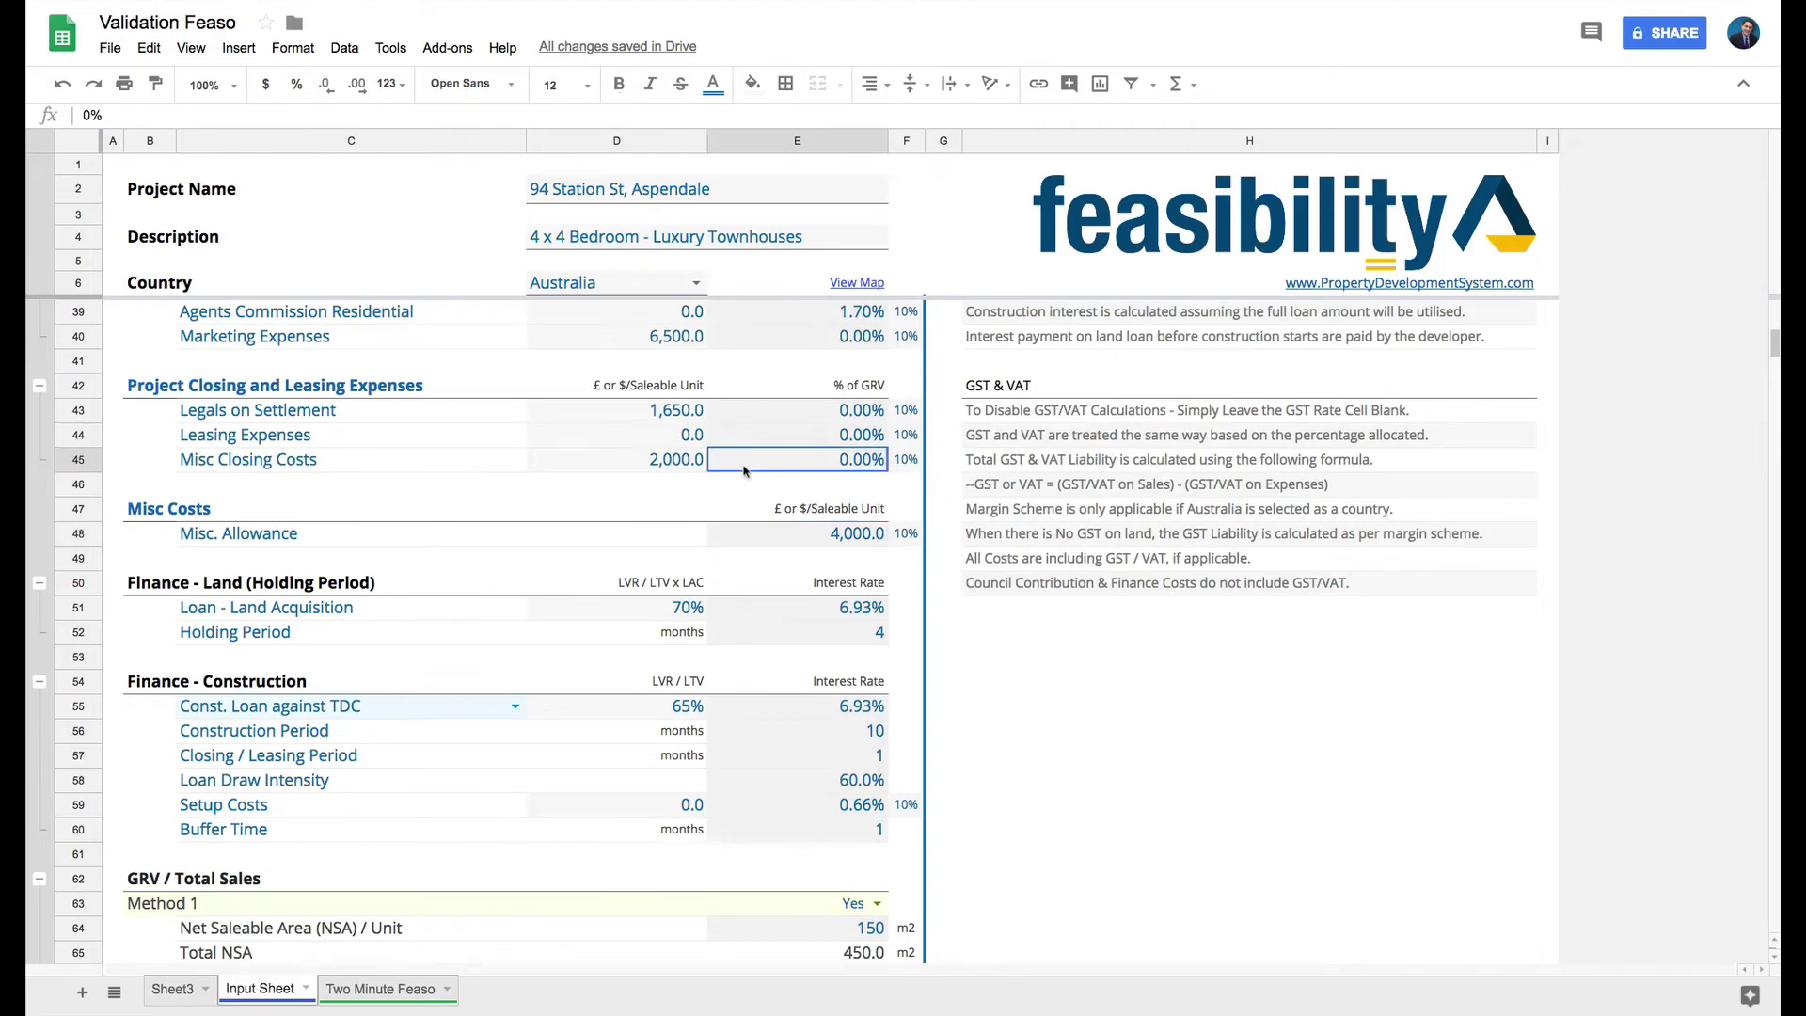
text(0.05)
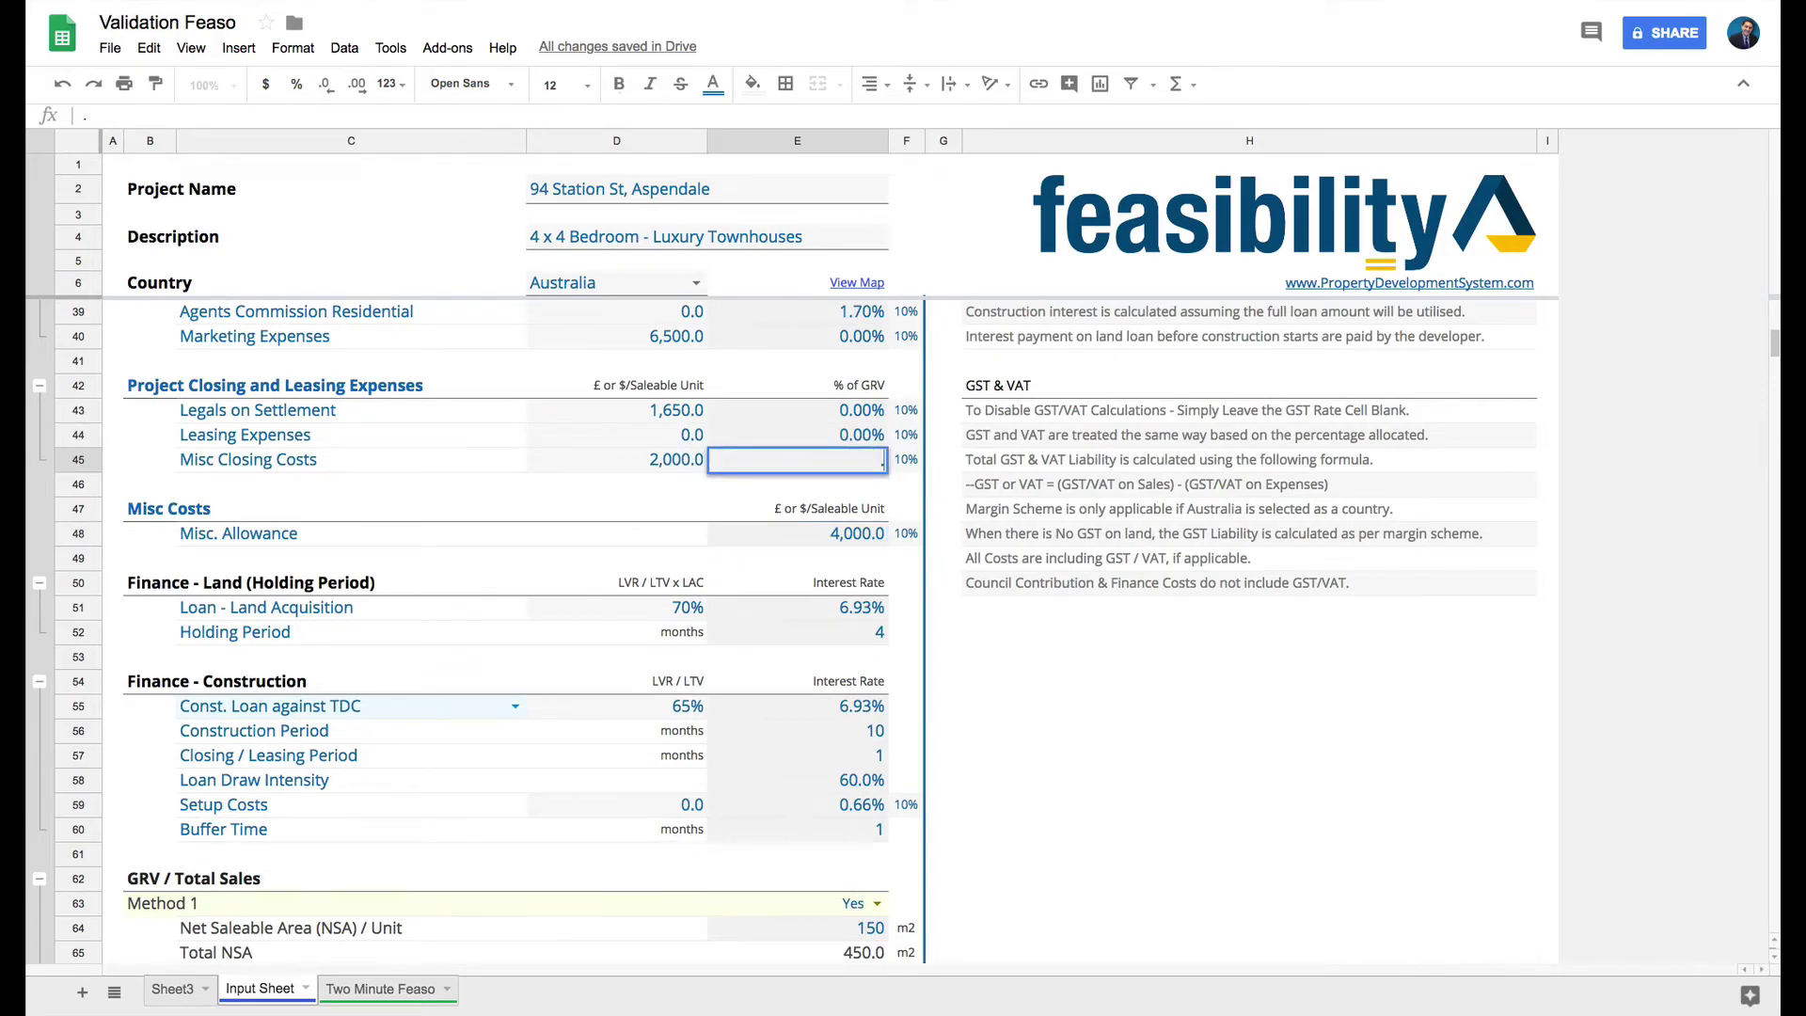
key(Return)
key(Up)
key(ctrl+z)
key(Right)
click(798, 459)
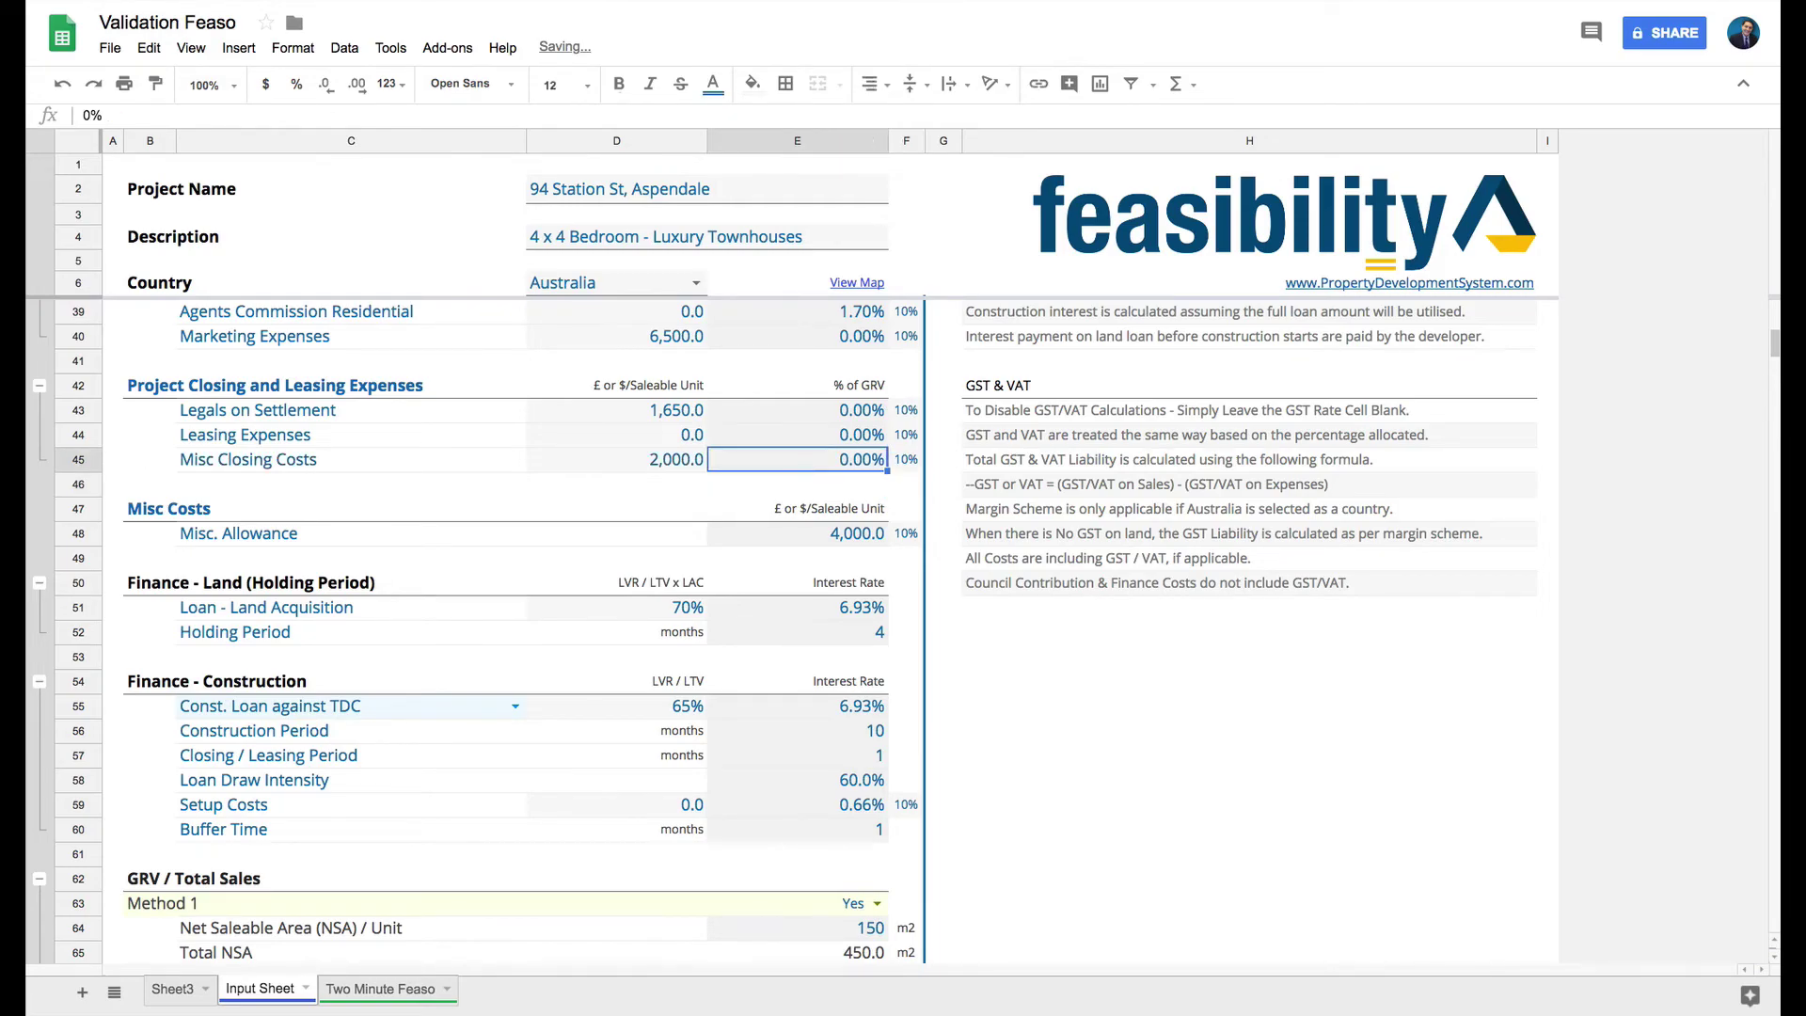
Try 0.5 as the Misc Closing Costs percentage of GRV and remove the trial value.
text(0.5)
key(Return)
click(798, 459)
key(Delete)
Return to the Misc. Allowance row and select its per-saleable-unit amount.
click(343, 536)
click(829, 534)
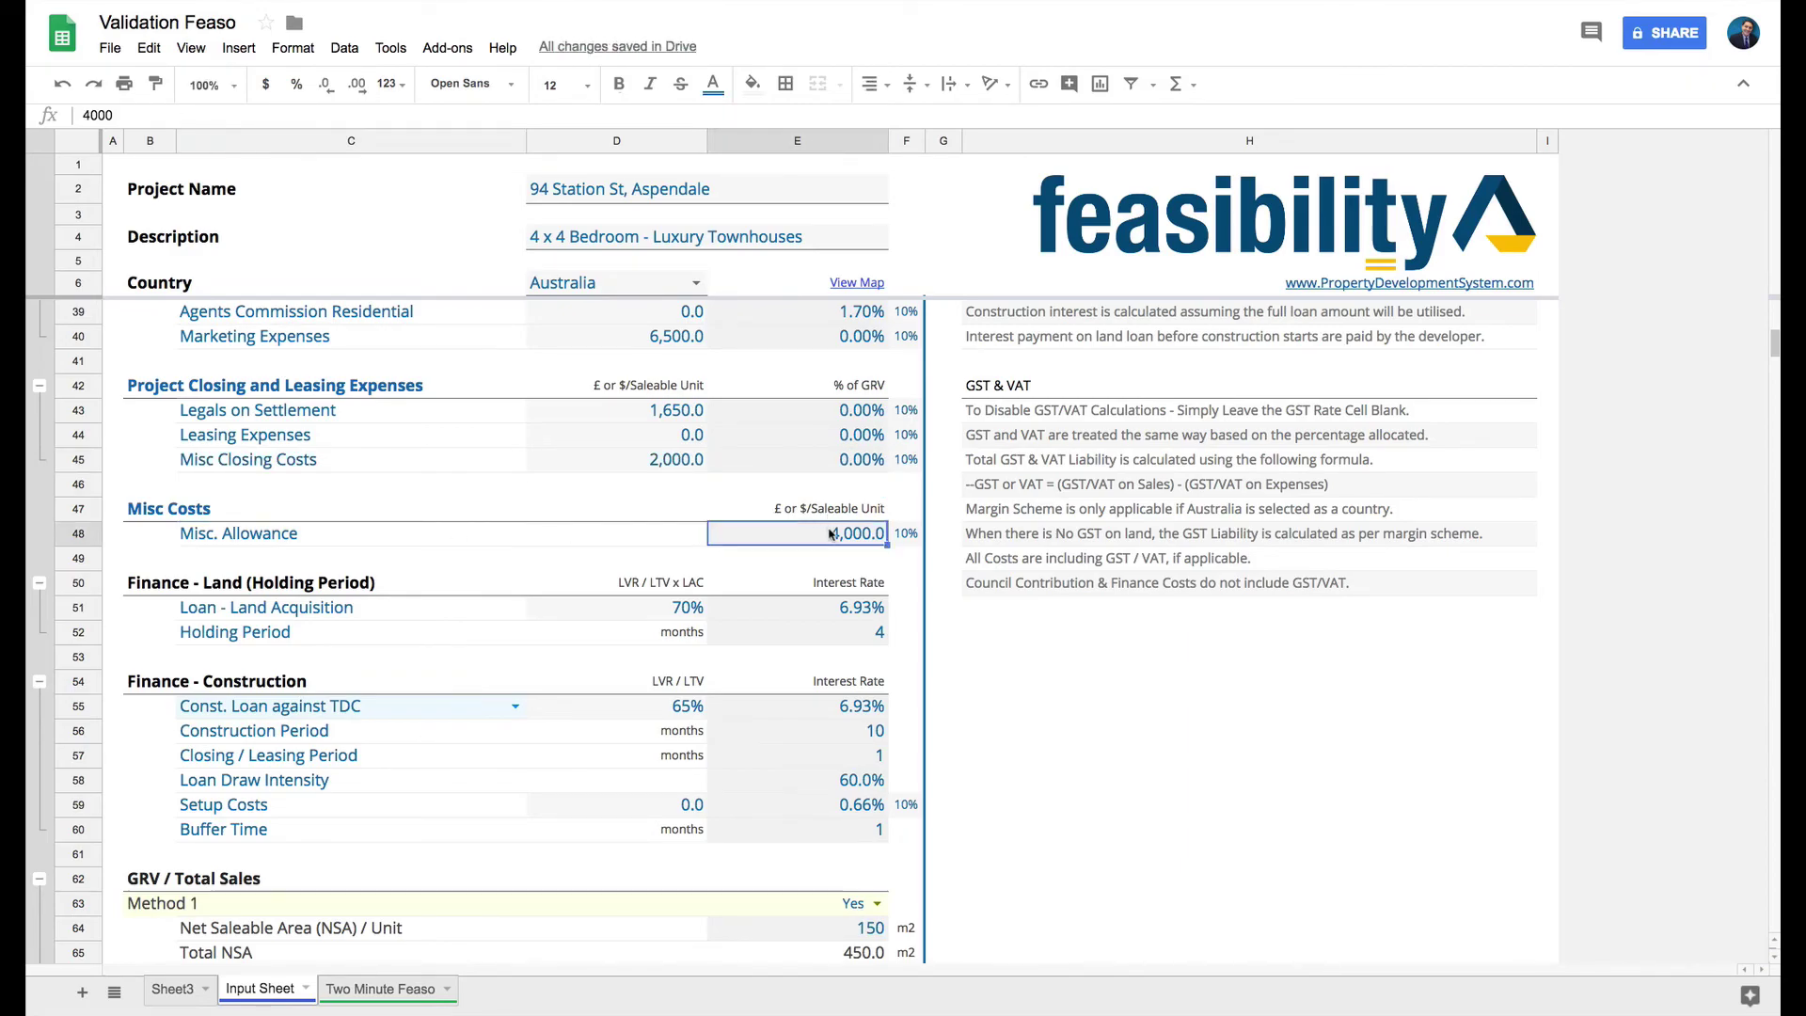